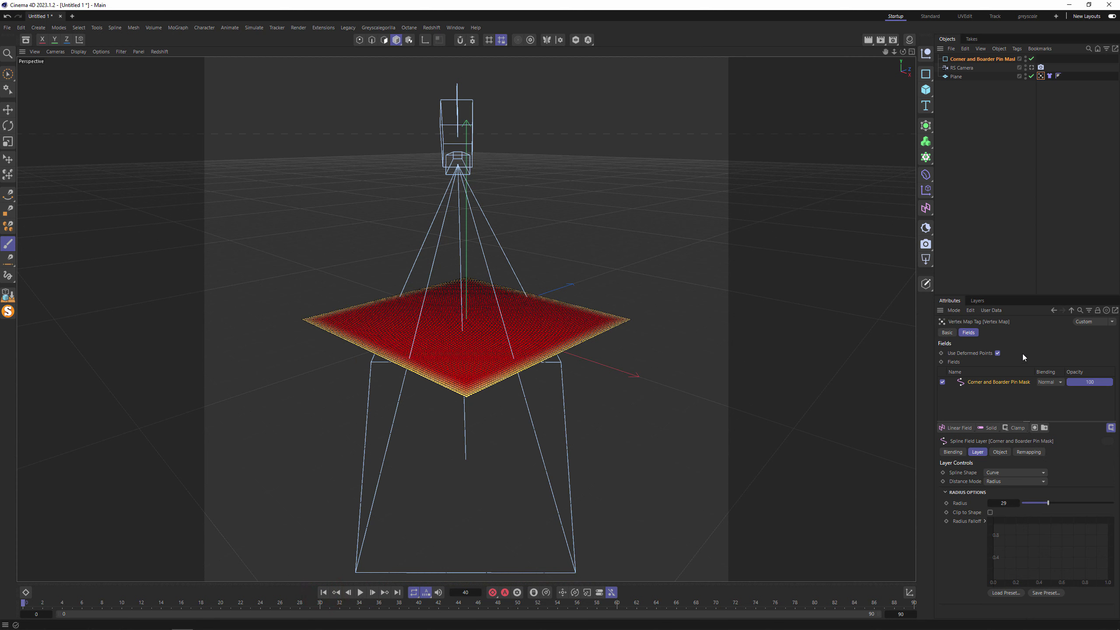
Enable With Pins in the plane's cloth mix animation, using its Vertex Map as the pin map
left_click(1050, 76)
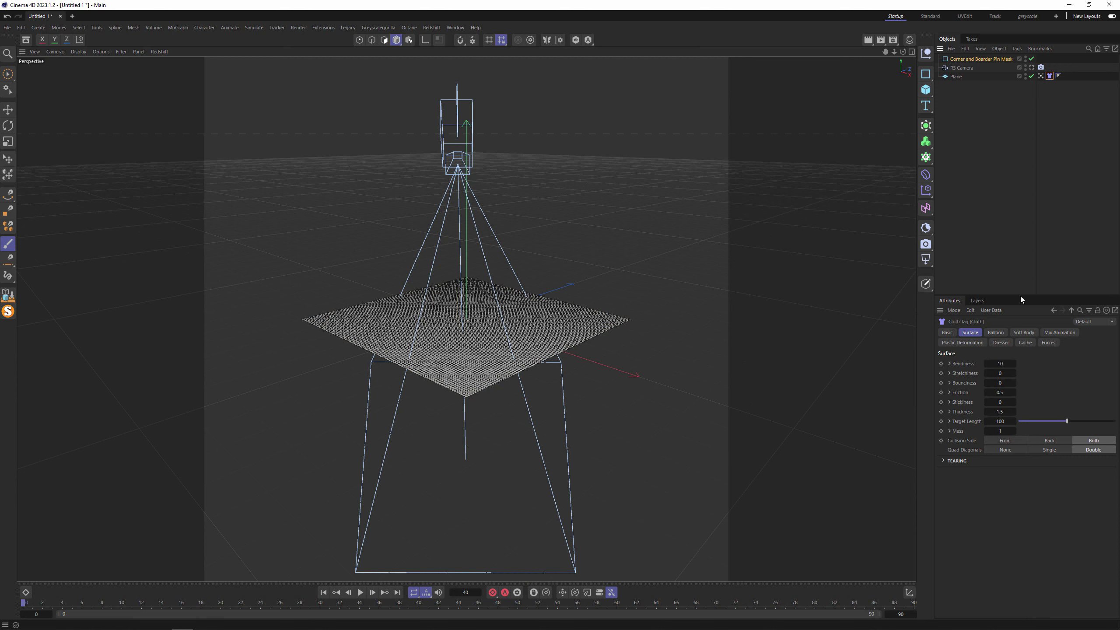
left_click(981, 363)
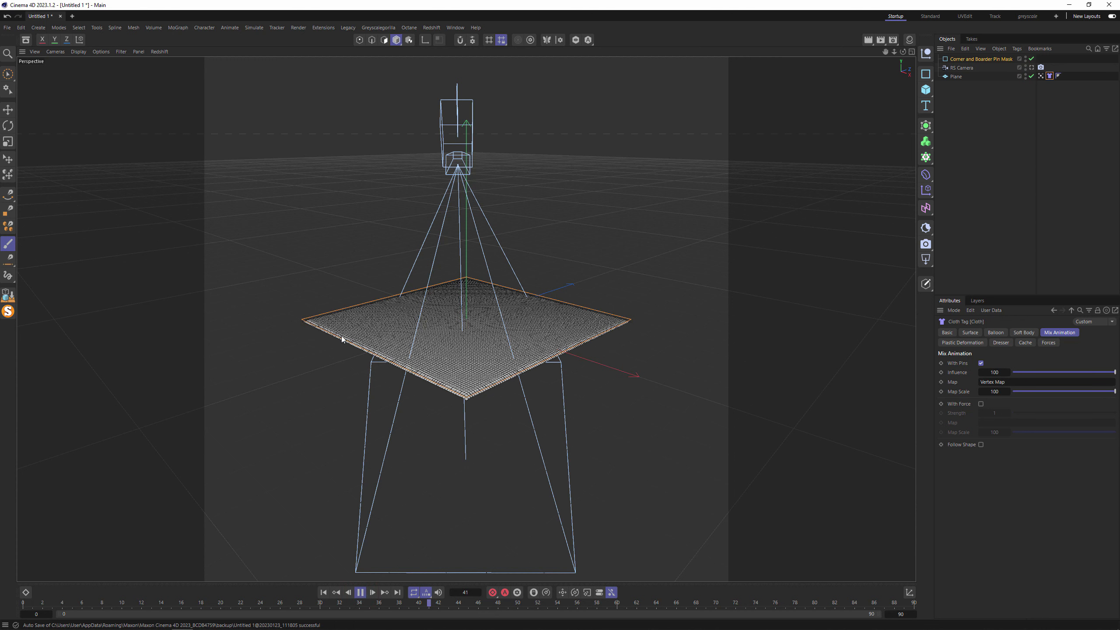
Invert the remapping of the Corner and Boarder Pin Mask spline field layer in the plane's vertex map
double_click(1041, 76)
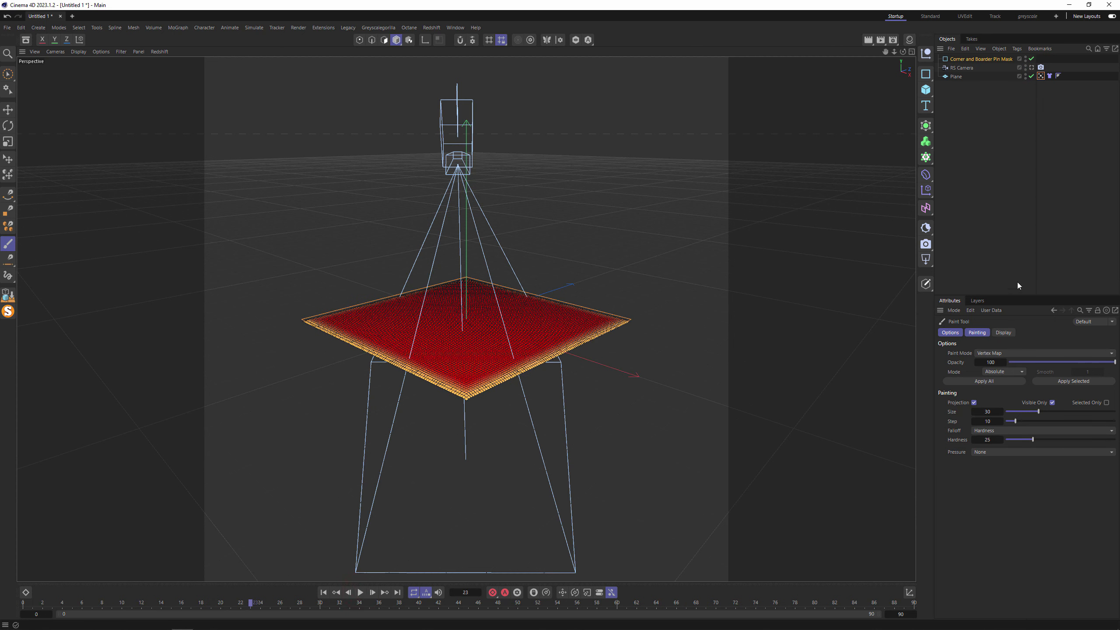
left_click(1041, 76)
left_click_drag(982, 59, 992, 382)
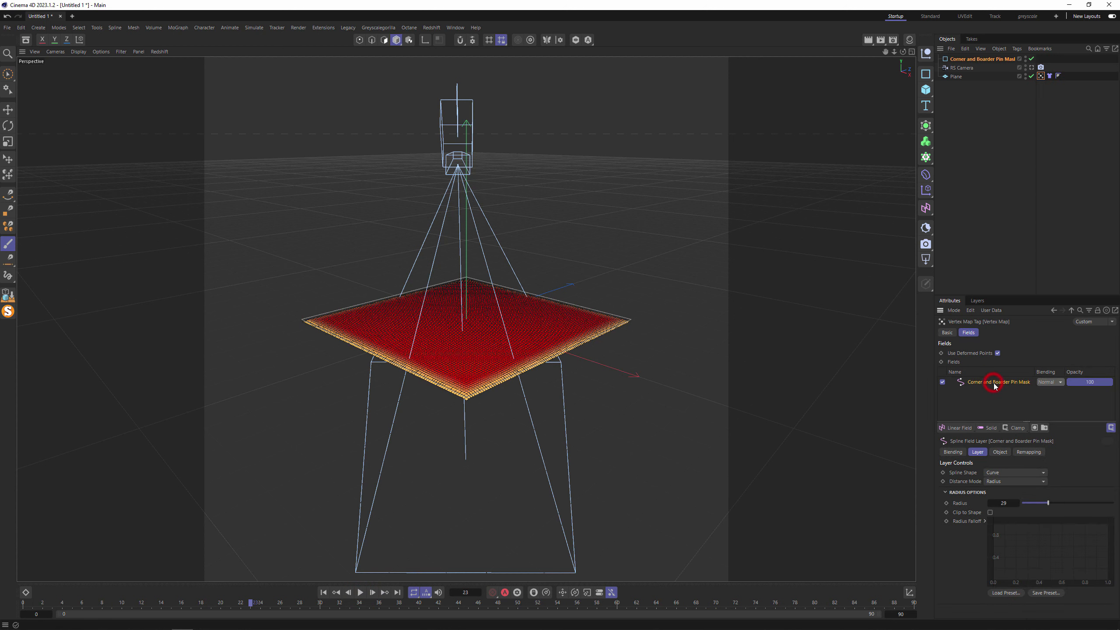
left_click(1029, 453)
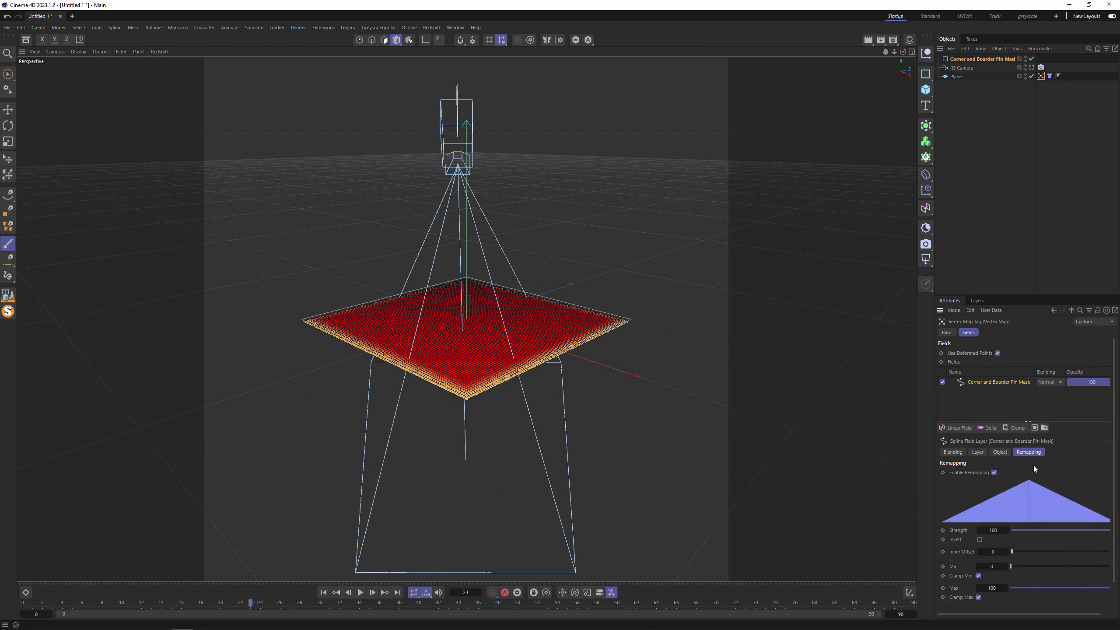
left_click(979, 540)
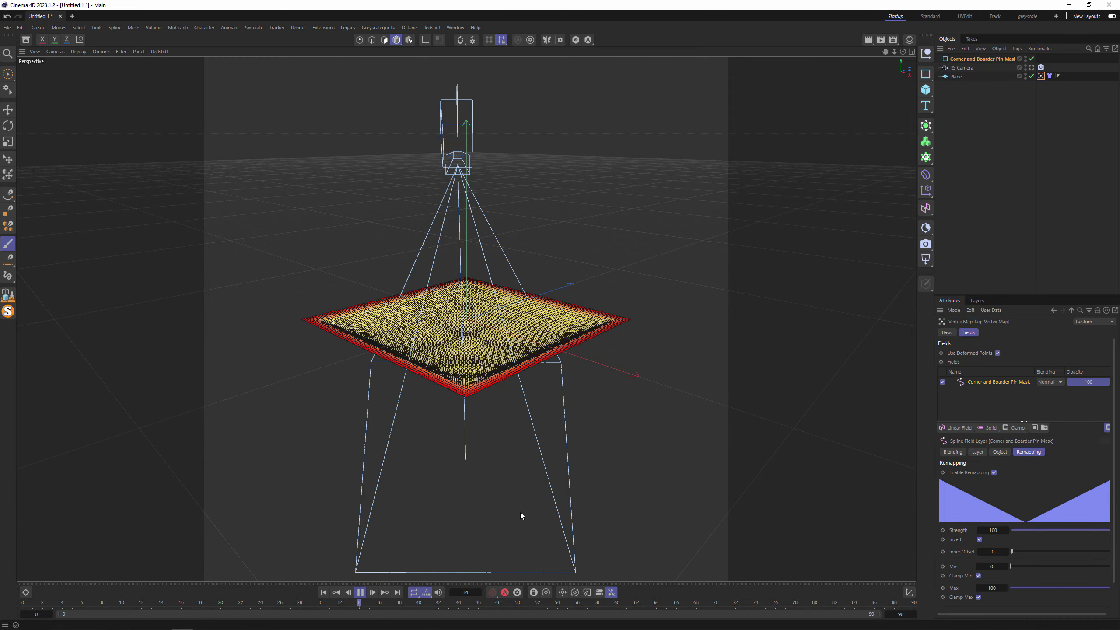
Set the Stretchiness of the plane's cloth surface to 10
left_click(1049, 77)
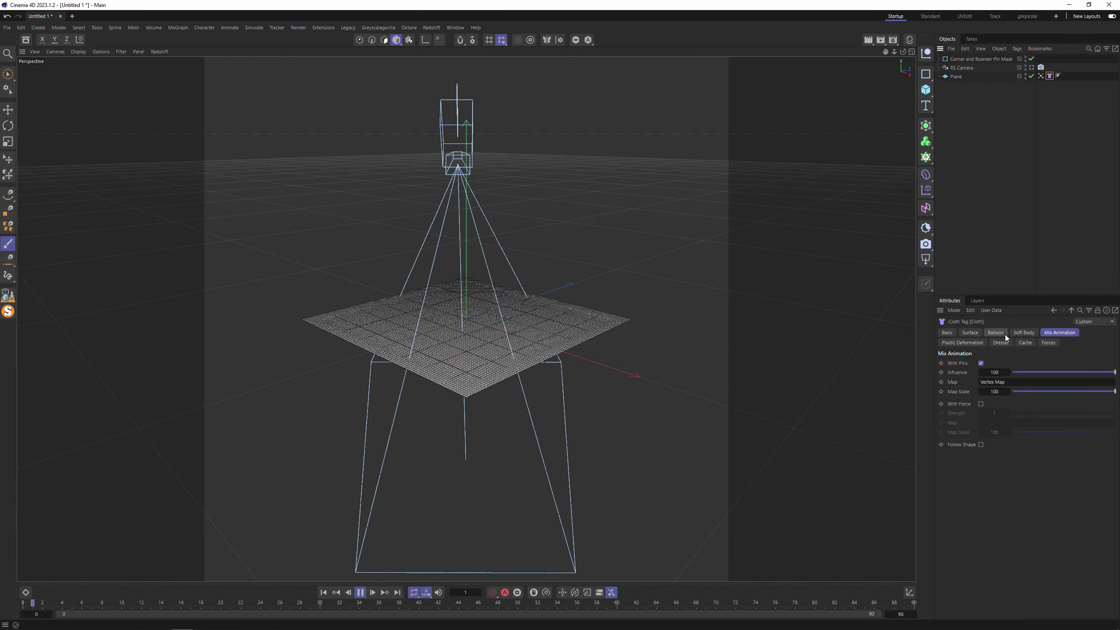
left_click(970, 332)
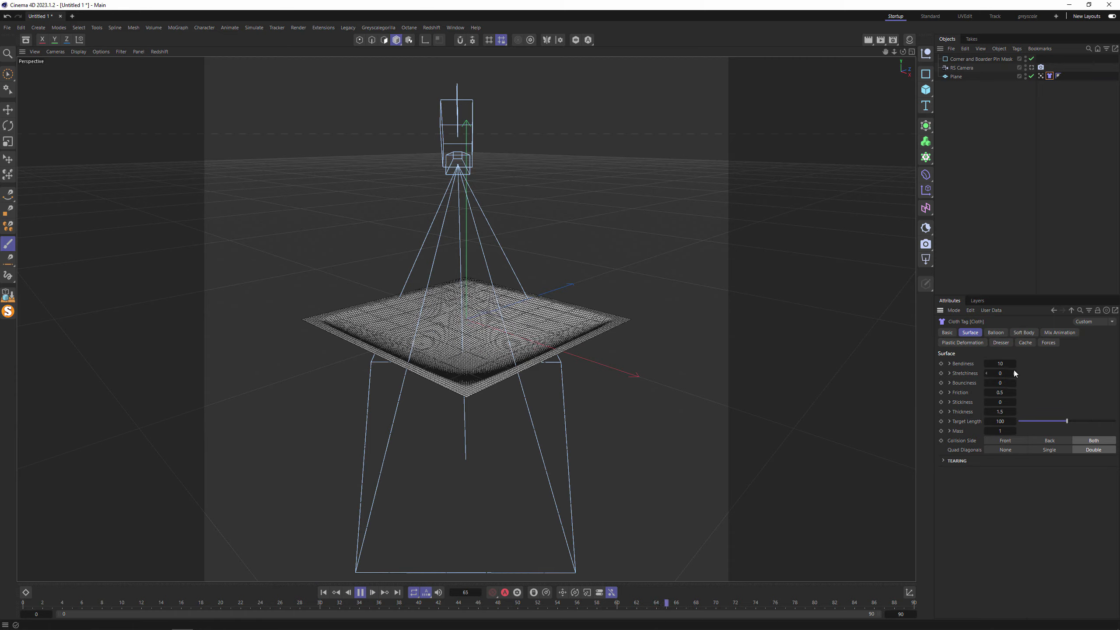
left_click(1008, 373)
type("10")
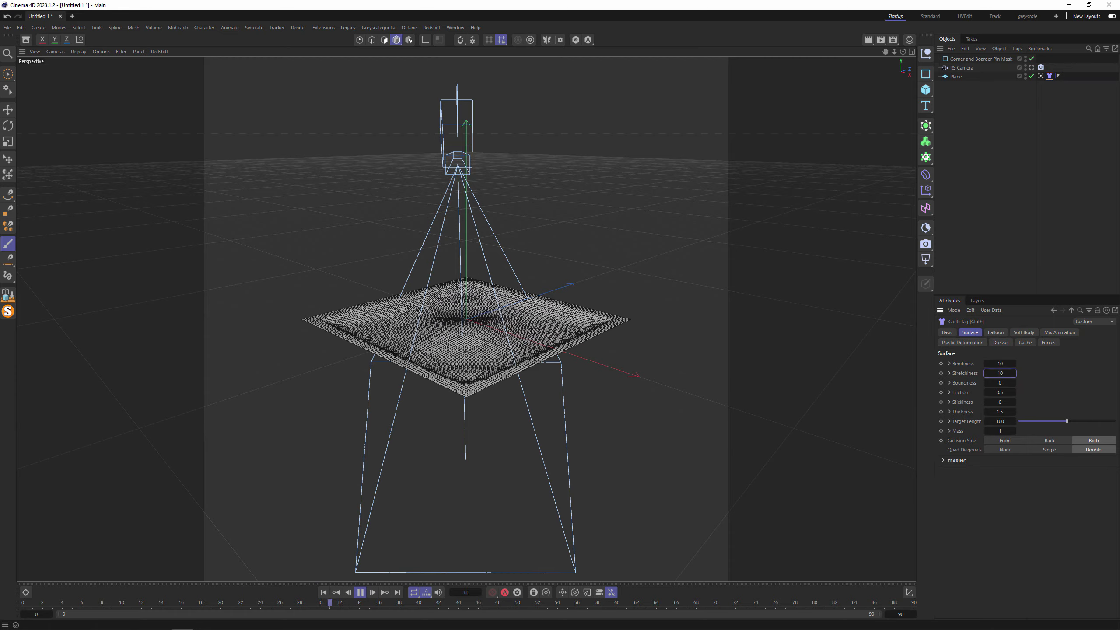
Extend the end of the animation timeline to frame 300
left_click(900, 614)
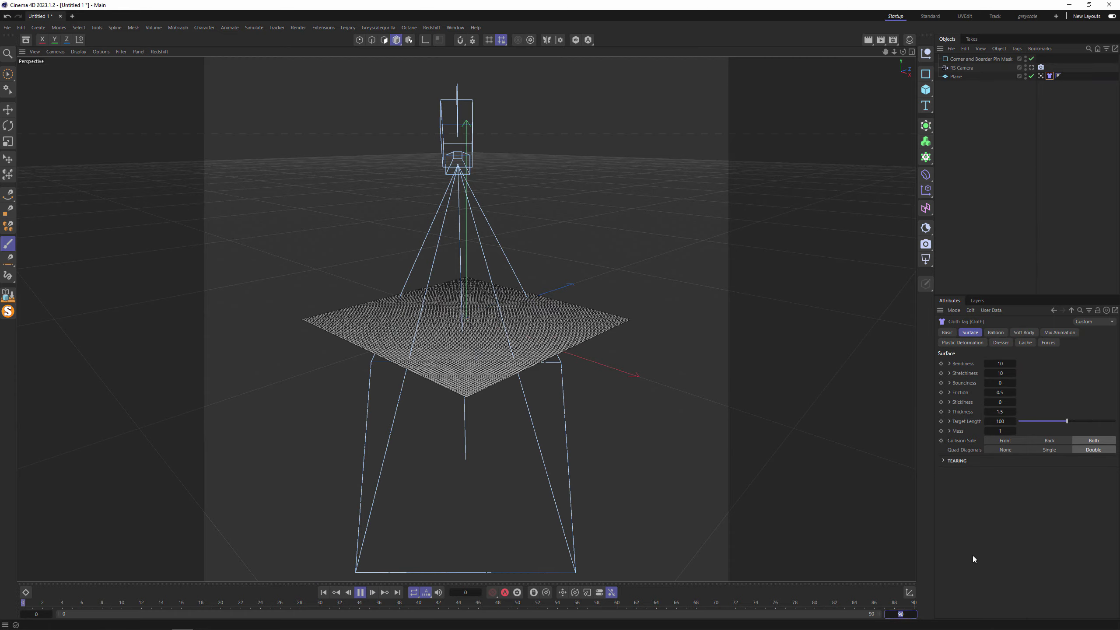
type("300")
key("Return")
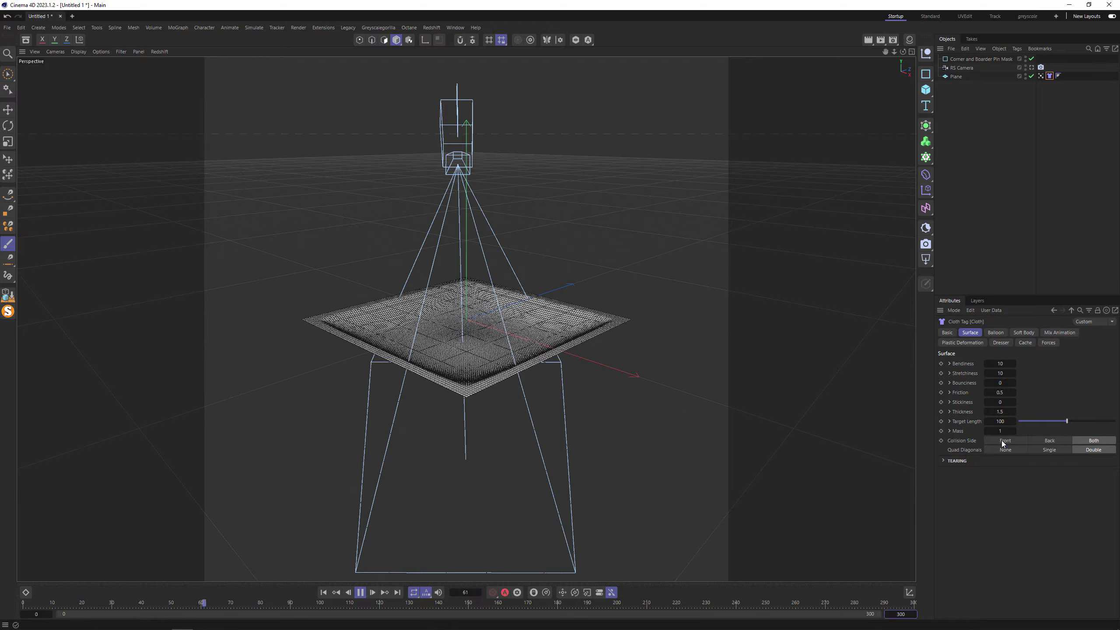
Set the cloth's Target Length to 150 and assign the plane's Vertex Map as its map
left_click(950, 422)
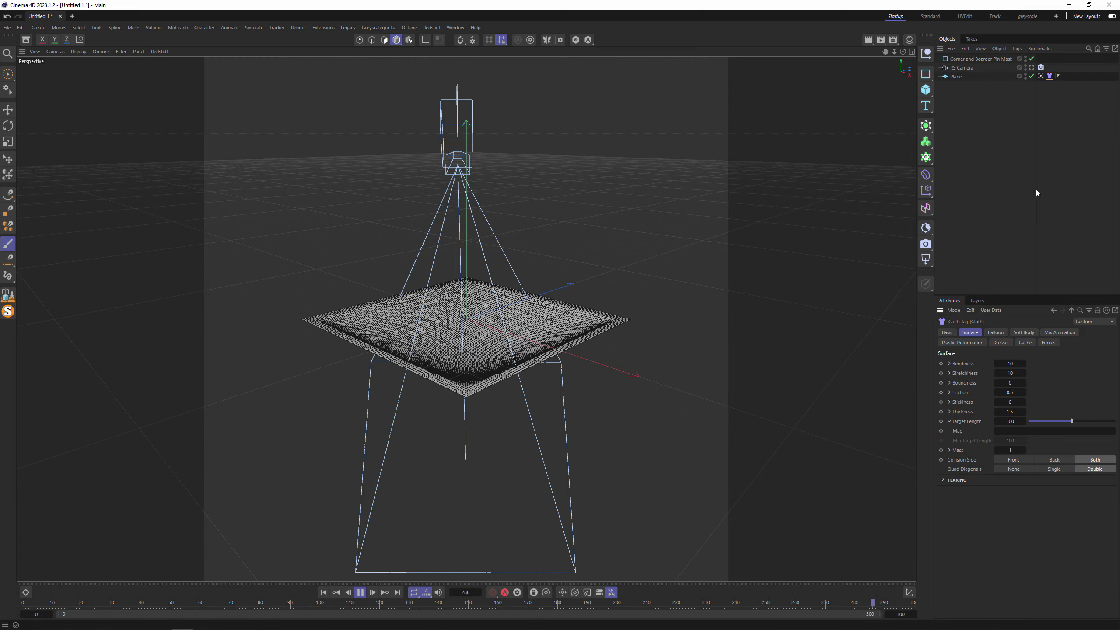
double_click(1019, 422)
type("150")
key("Return")
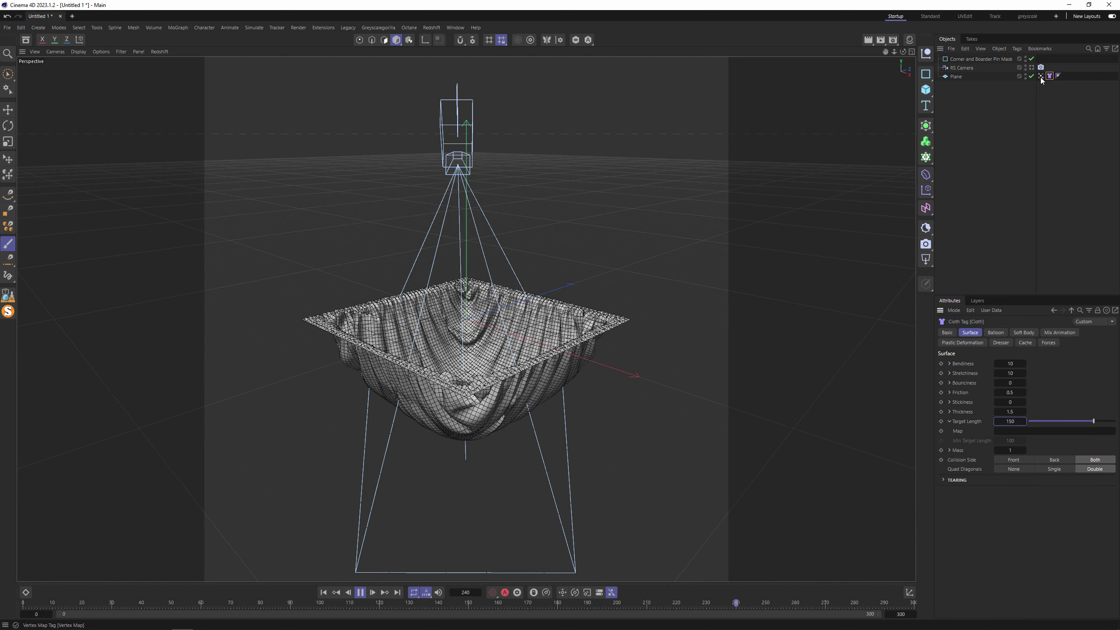
left_click_drag(1026, 434, 1026, 431)
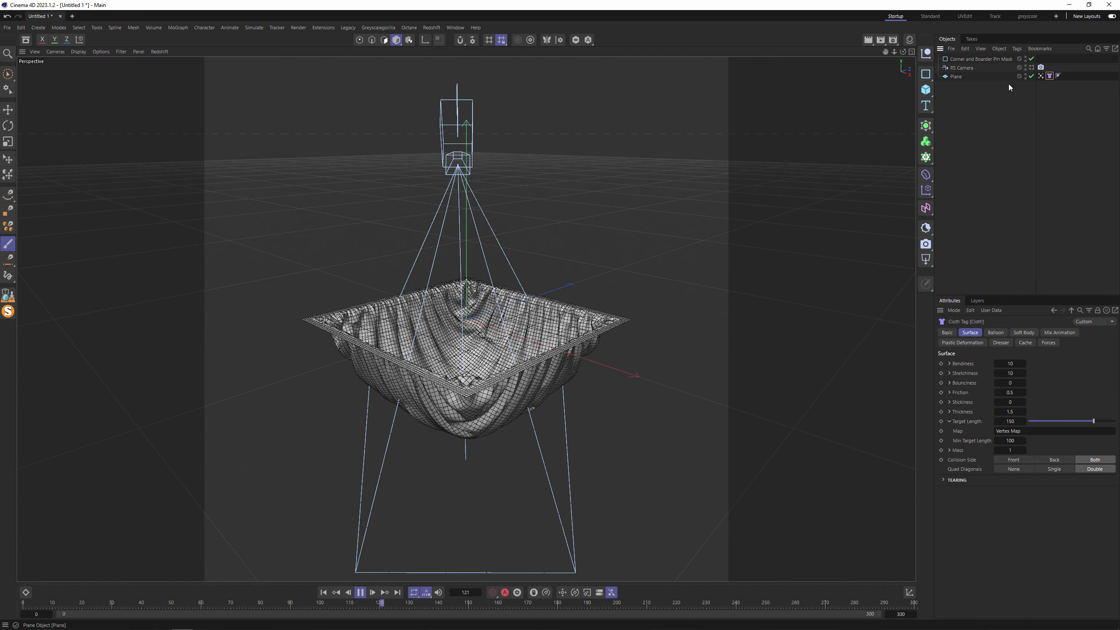
Try a pin Influence of 50 in the cloth's mix animation settings
left_click(1054, 330)
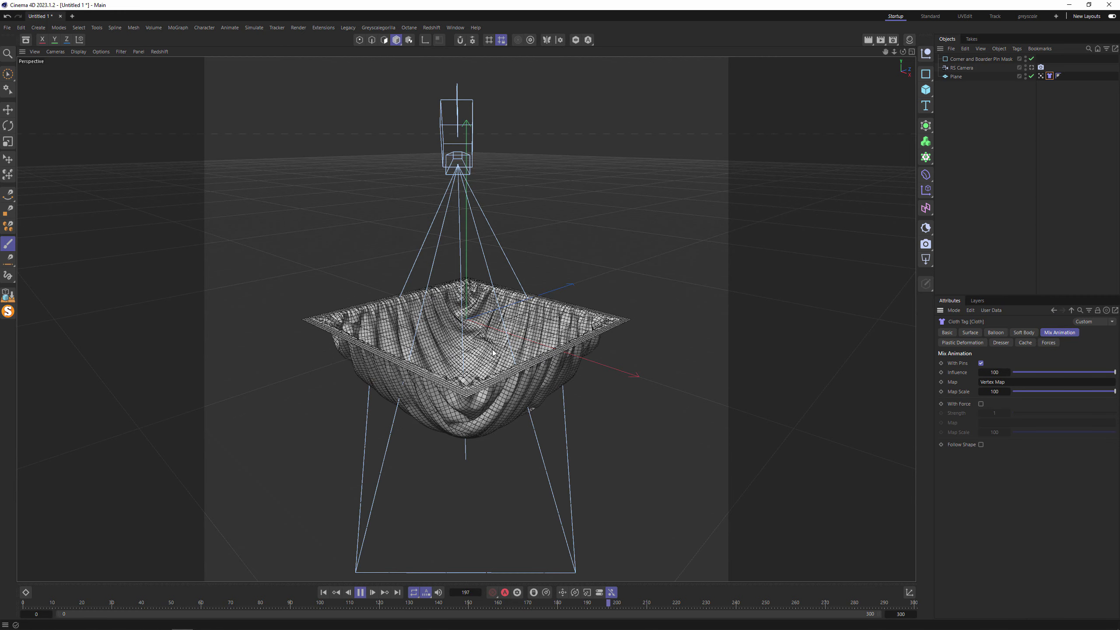
scroll(494, 375, "up", 5)
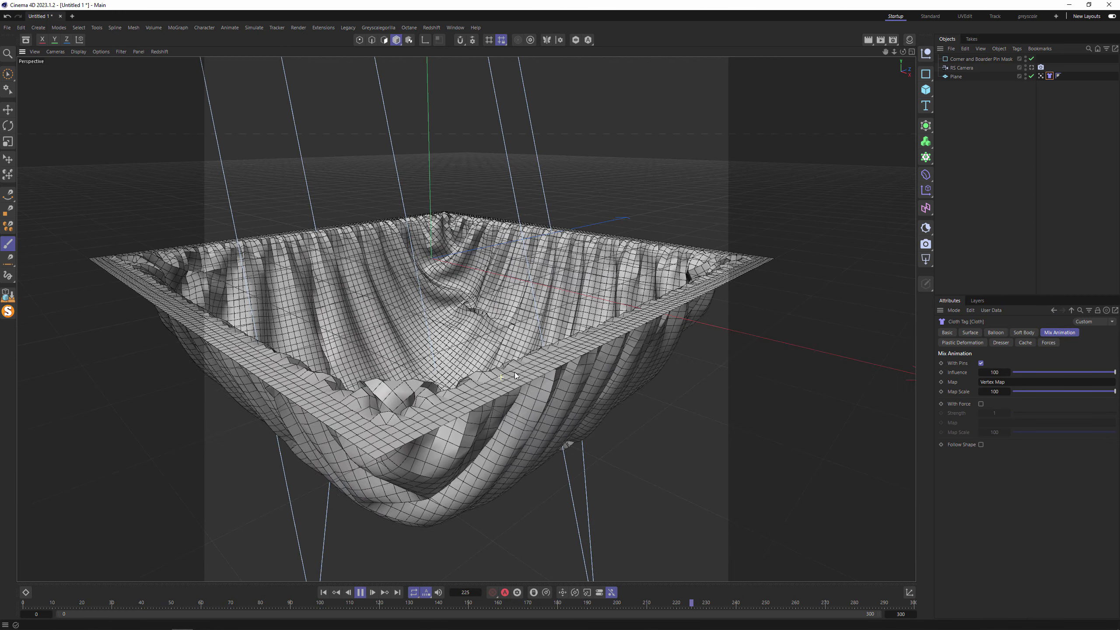
type("5")
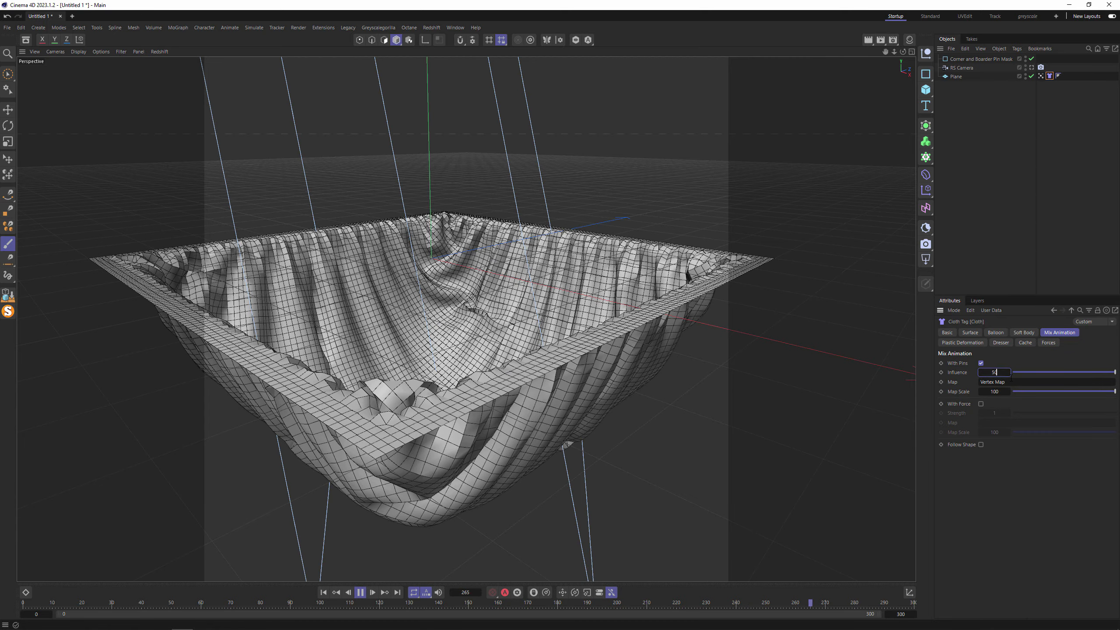
type("0")
key("Return")
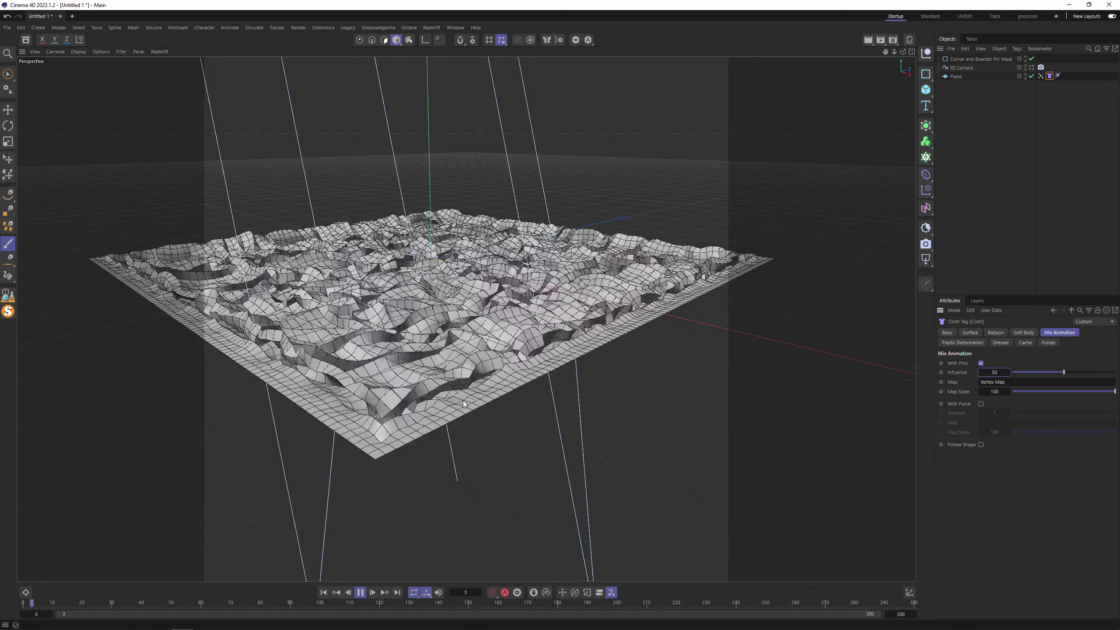
Try lower cloth pin Influence values of 25 and 30
double_click(997, 374)
type("25")
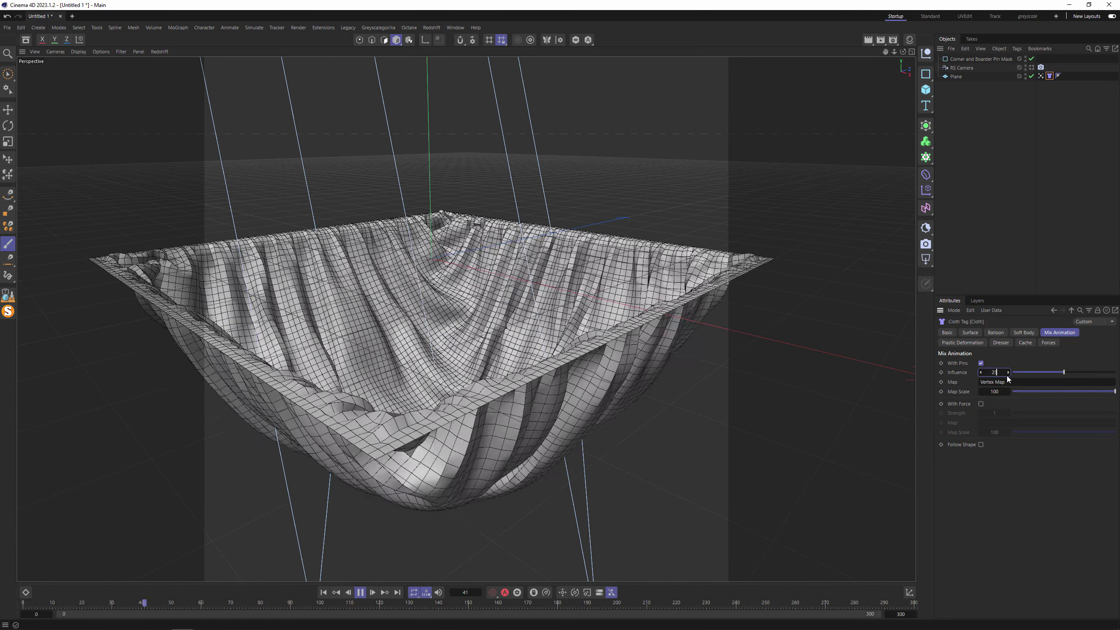
key("Return")
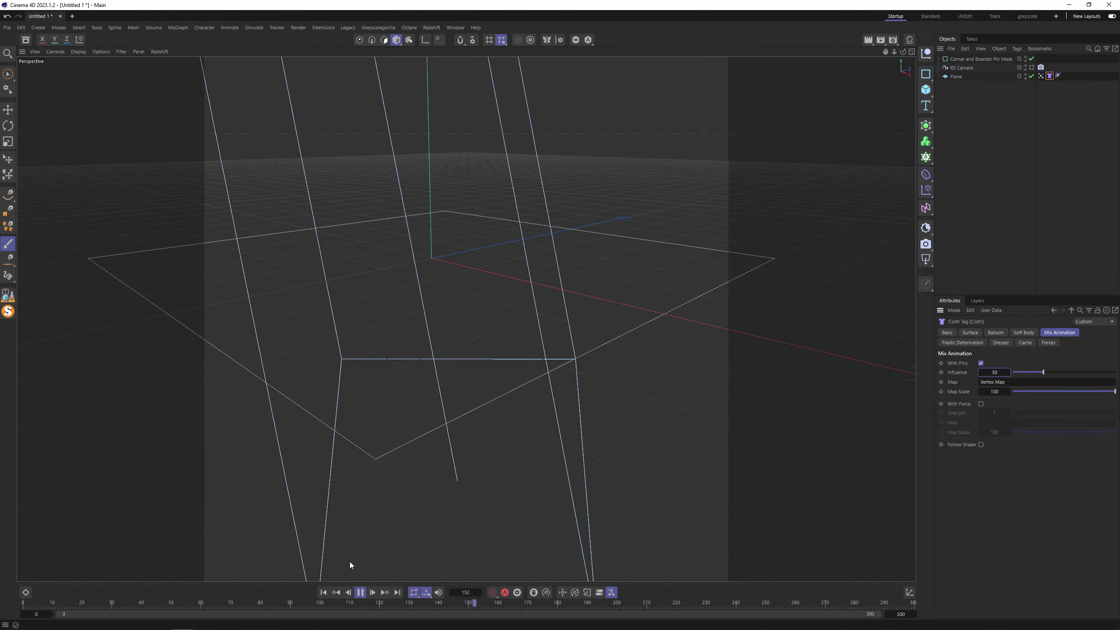
key("Return")
key("Return")
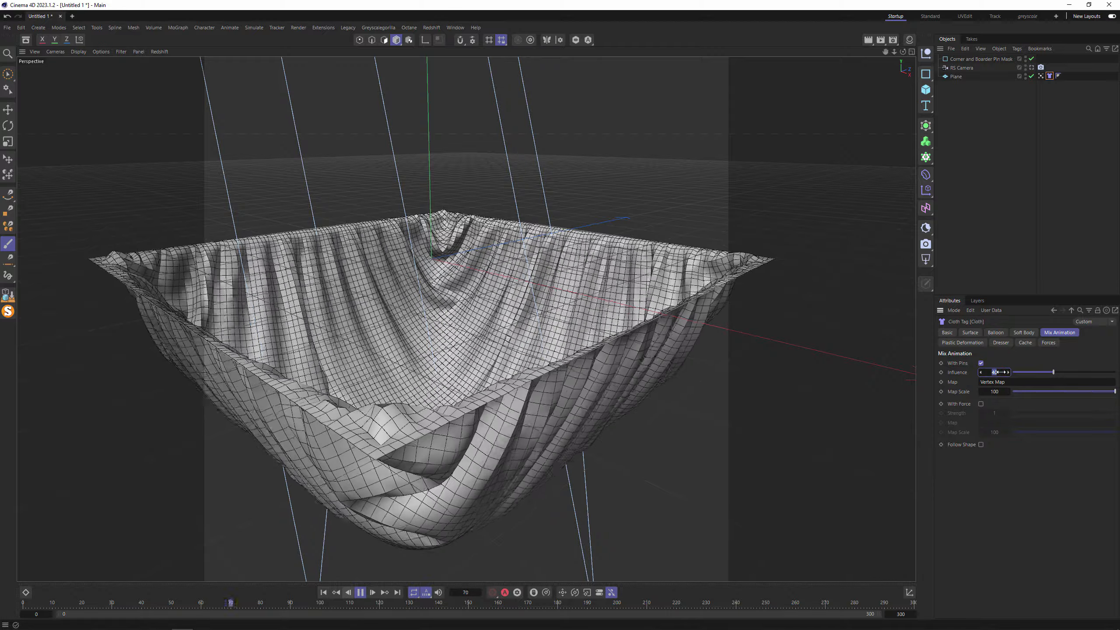
Set the cloth pin Influence to 45 and replay the simulation from the first frame
left_click_drag(997, 372, 1003, 372)
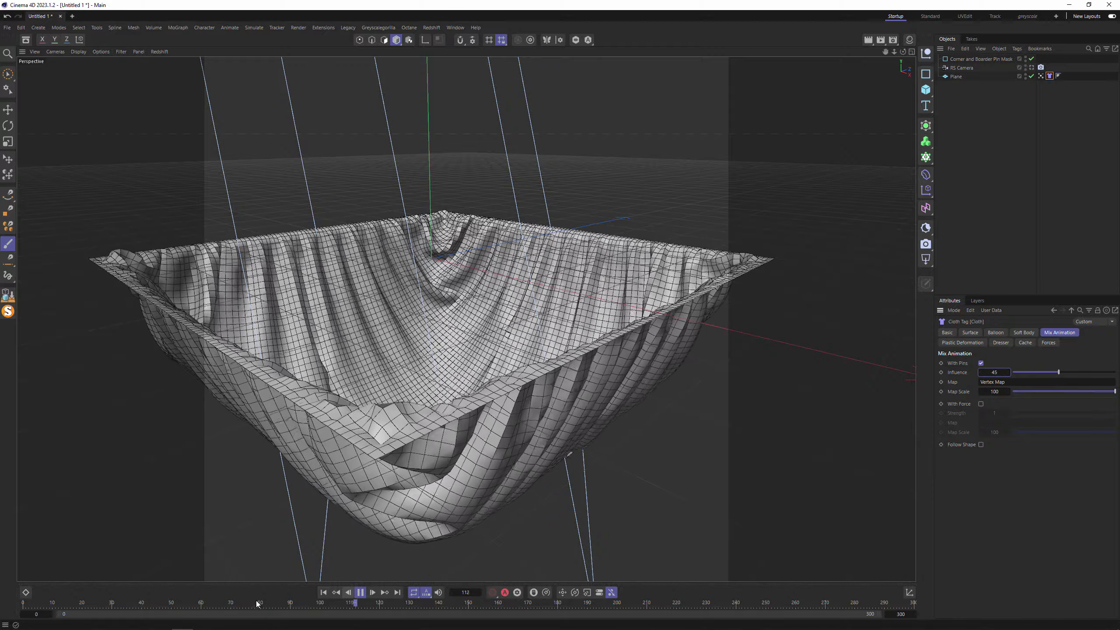
left_click(324, 592)
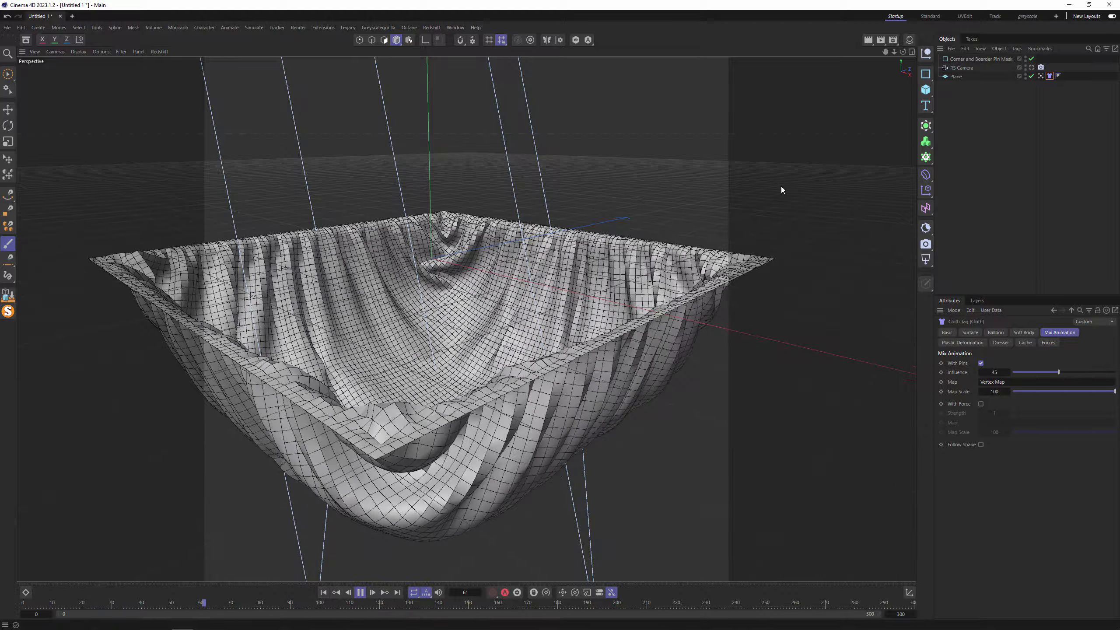
Add a Wind object to the scene and rotate it so that it blows straight up
key("shift+c")
type("w")
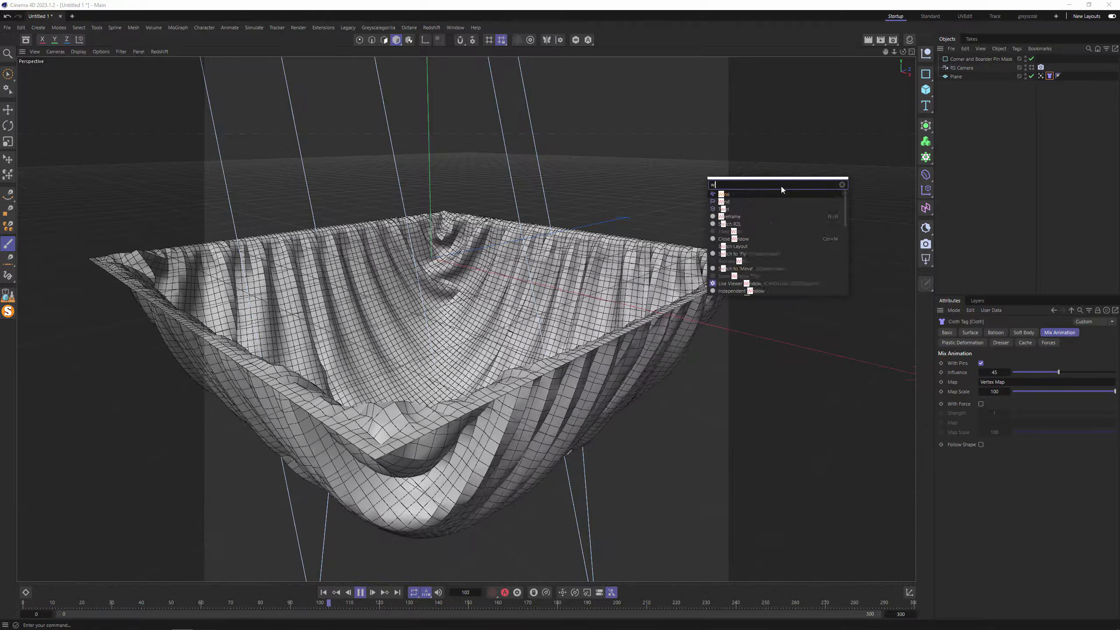
type("ind")
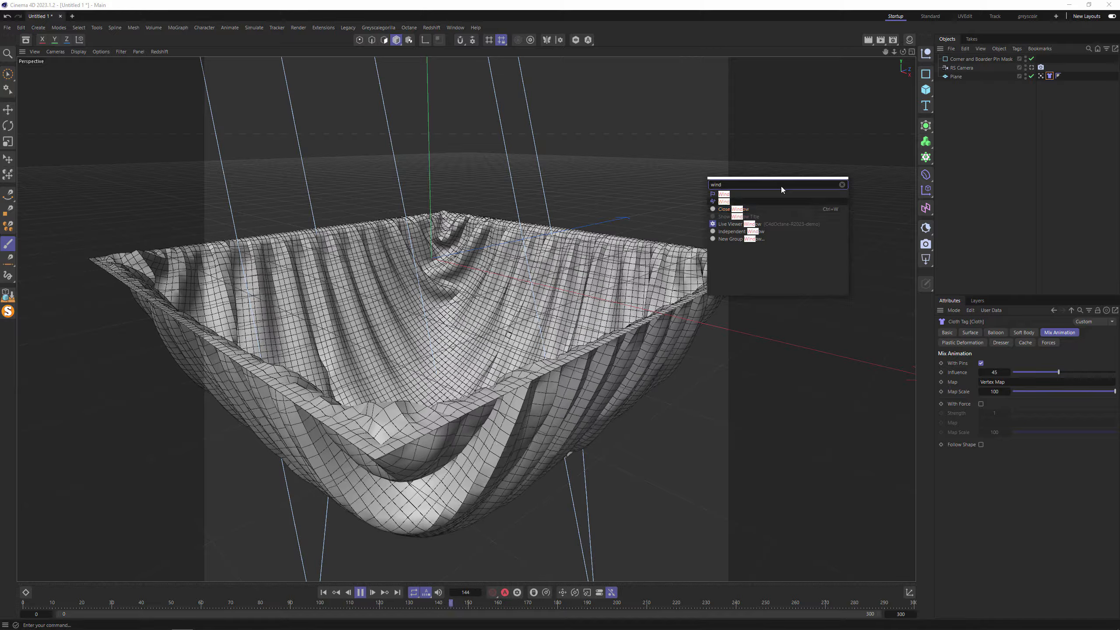
key("Return")
key("r")
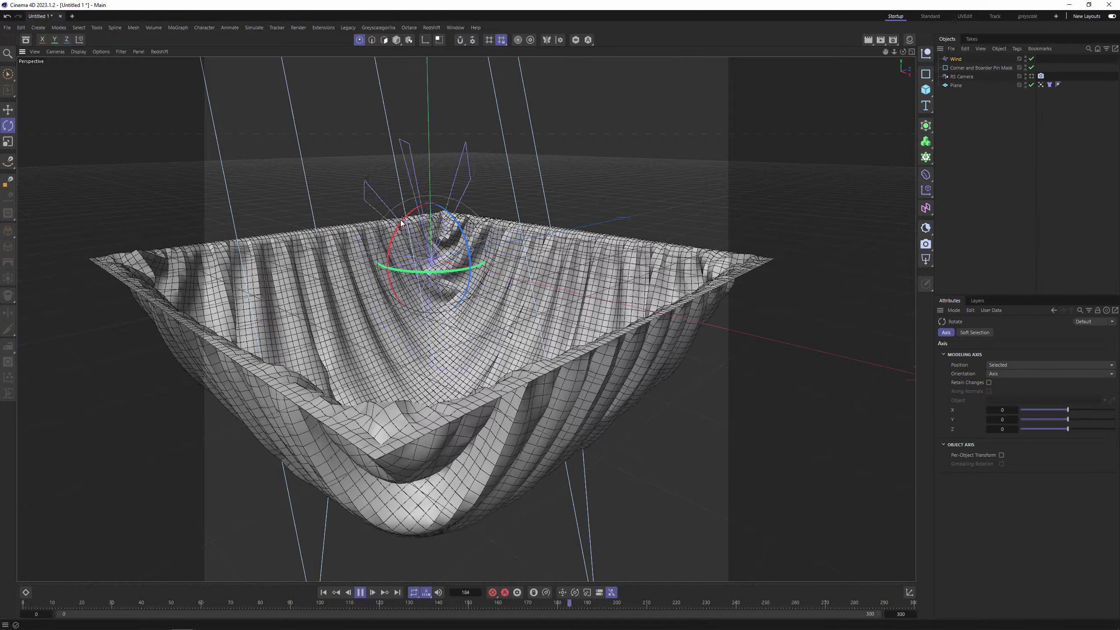
mouse_move(401, 223)
left_mouse_down()
mouse_move(395, 247)
mouse_move(404, 218)
left_mouse_up()
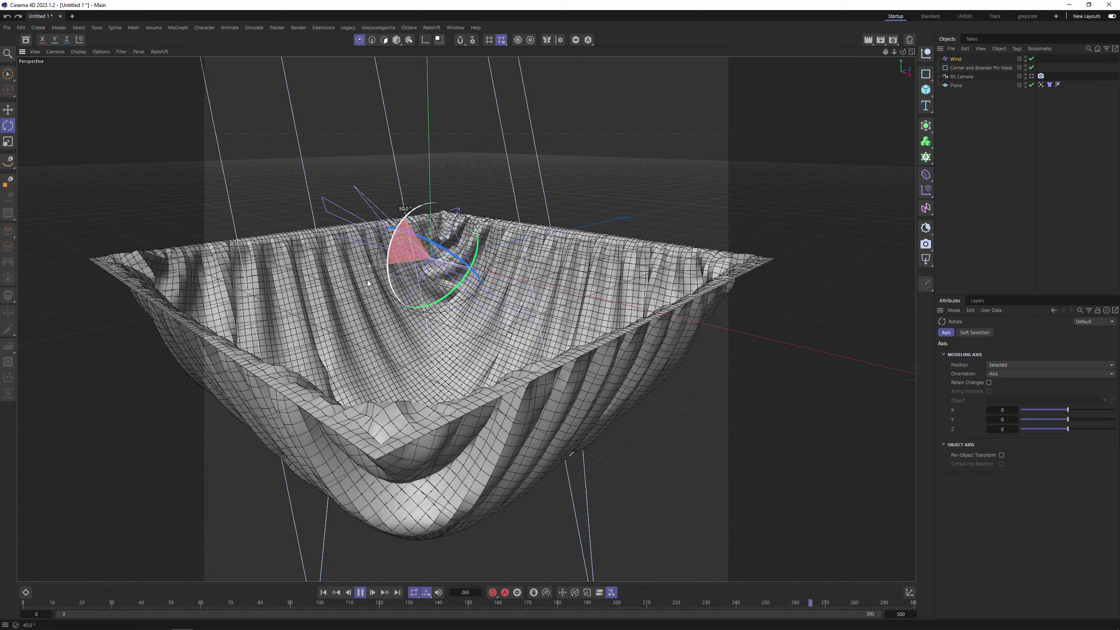
left_click_drag(363, 317, 486, 318)
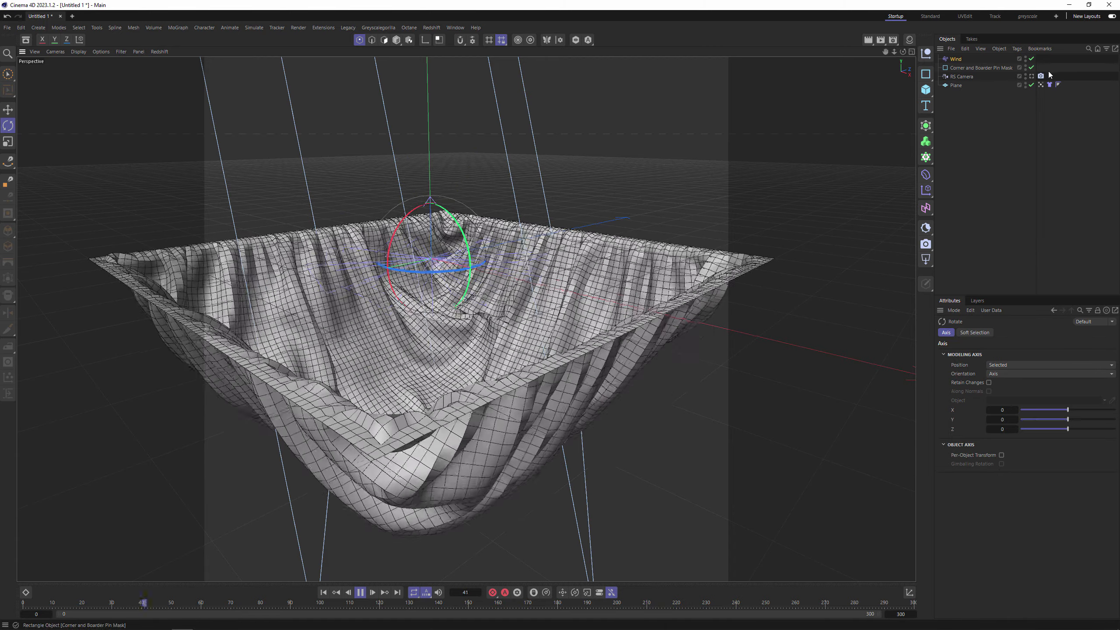
Check the cloth tag's Forces settings and move the Wind object down beneath the sagging cloth
left_click(1050, 85)
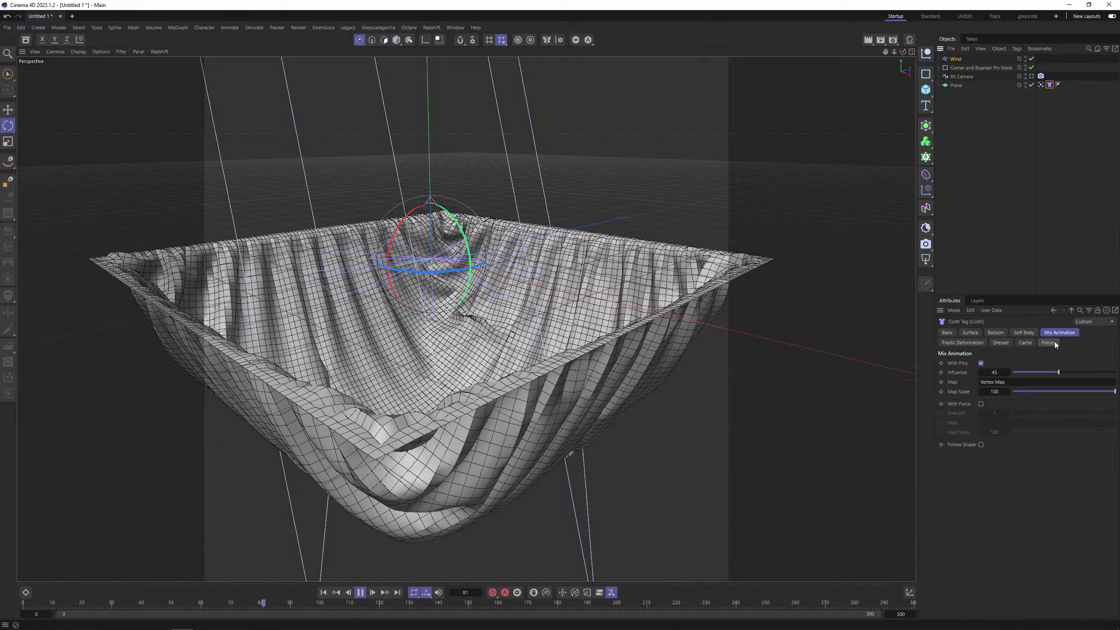
left_click(1049, 343)
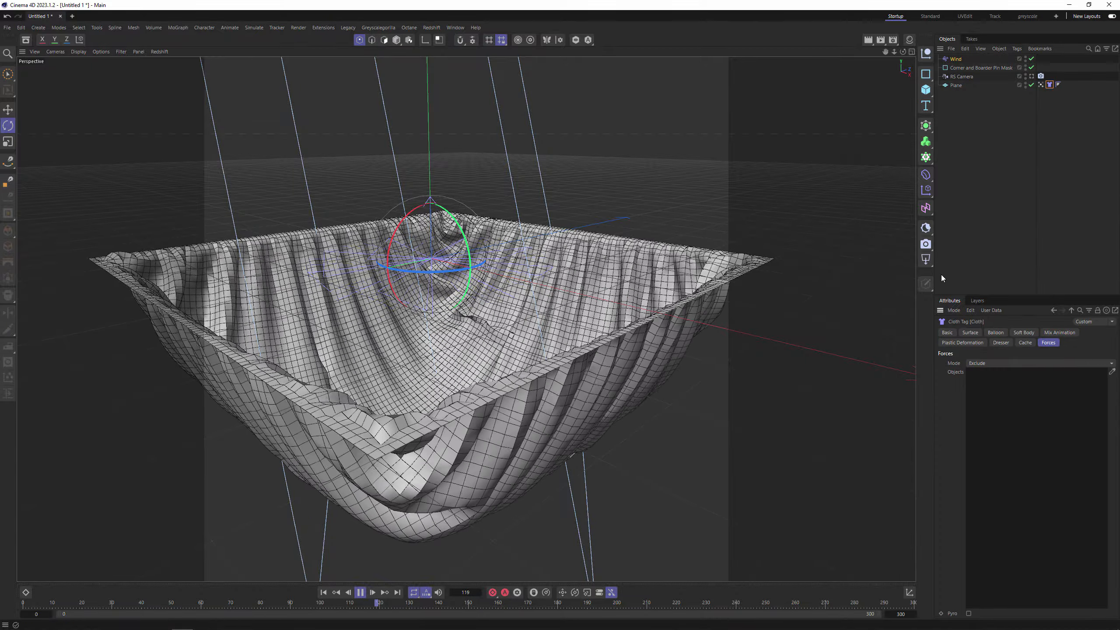
left_click(965, 59)
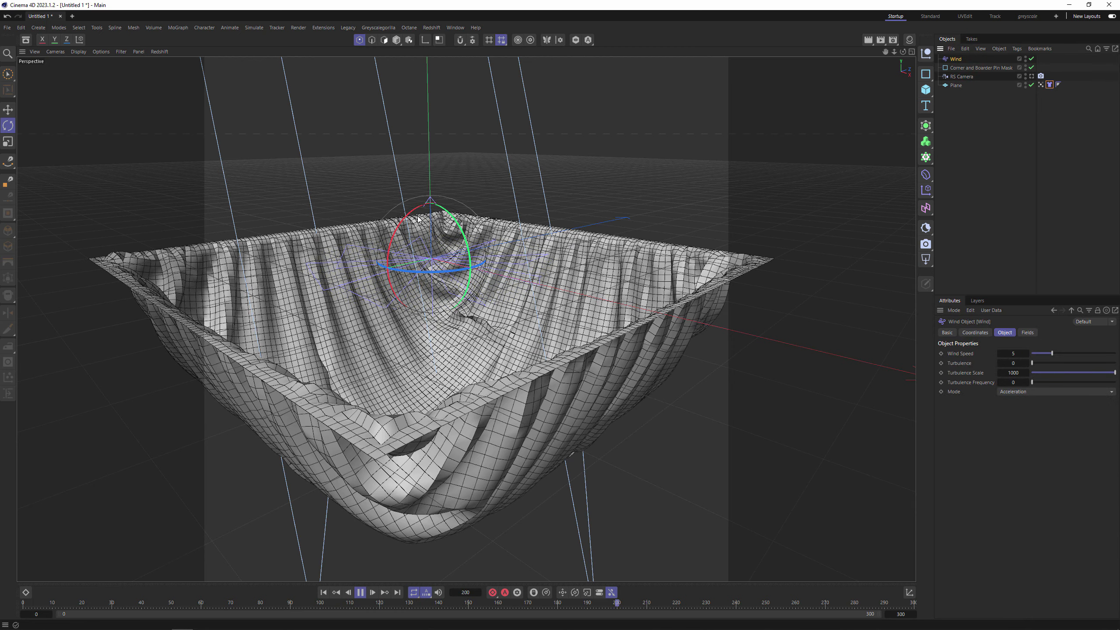
key("e")
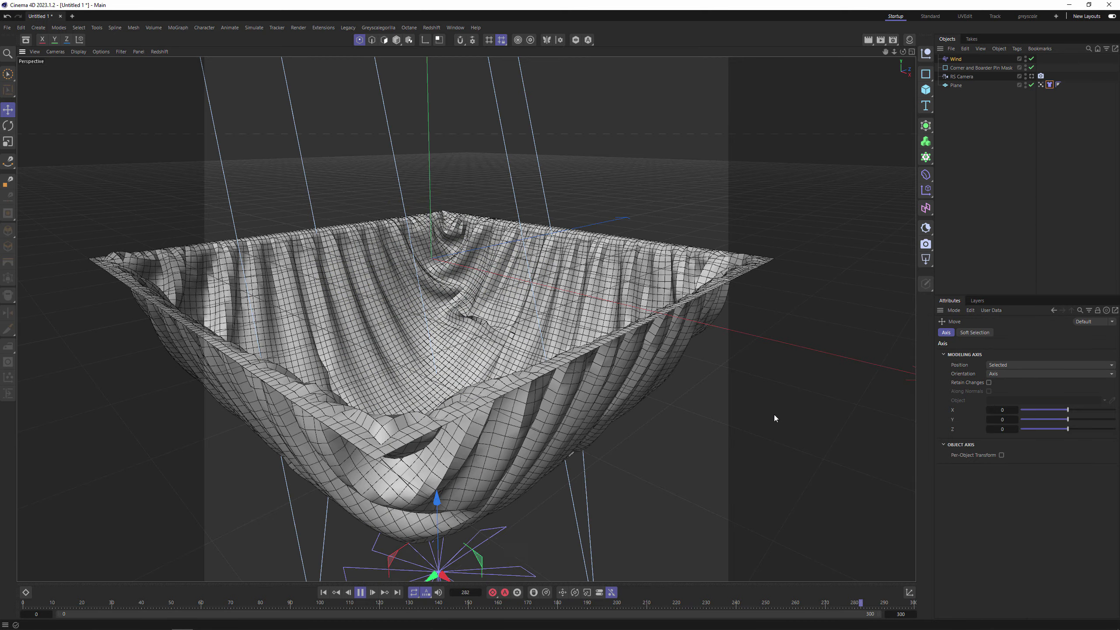
Raise the Wind object's Wind Speed to 1000 and further to 2000
left_click(957, 58)
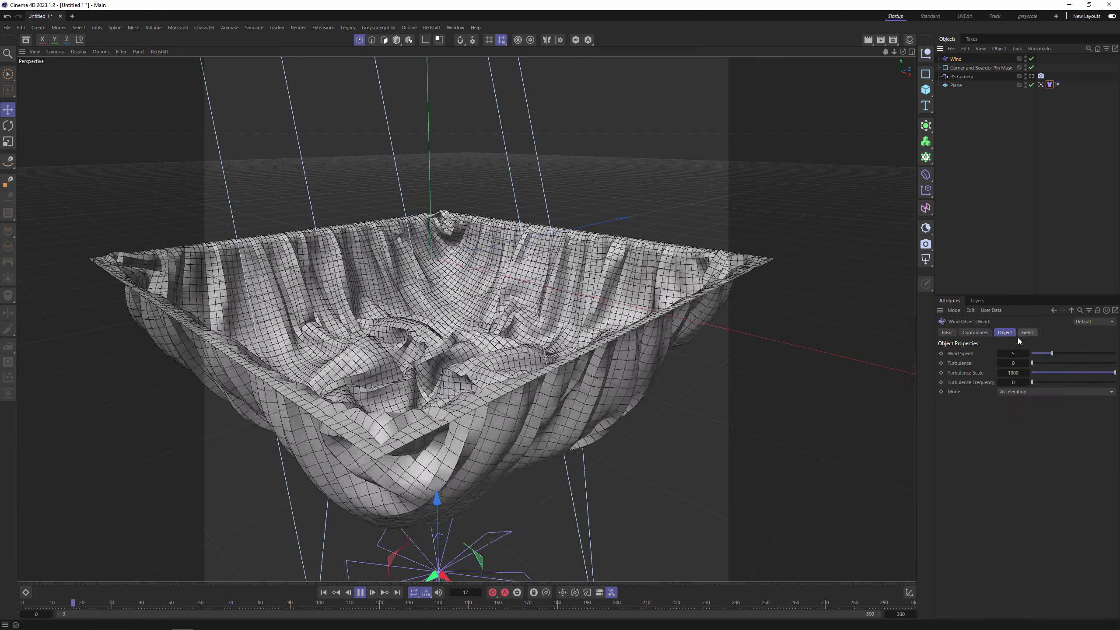
double_click(1012, 352)
type("100")
key("Return")
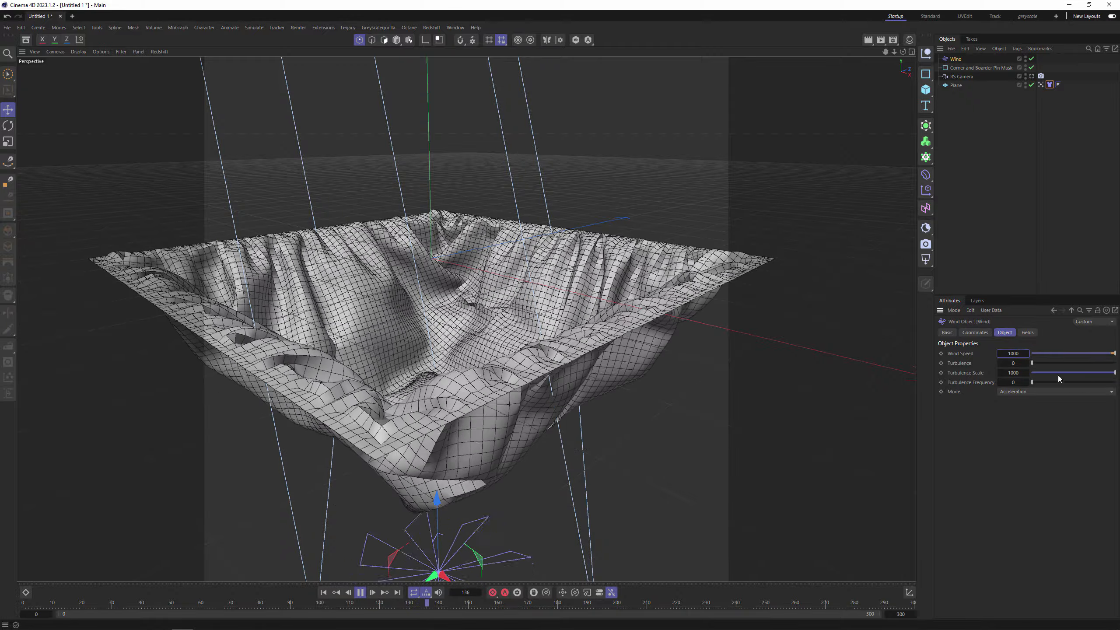
double_click(1017, 354)
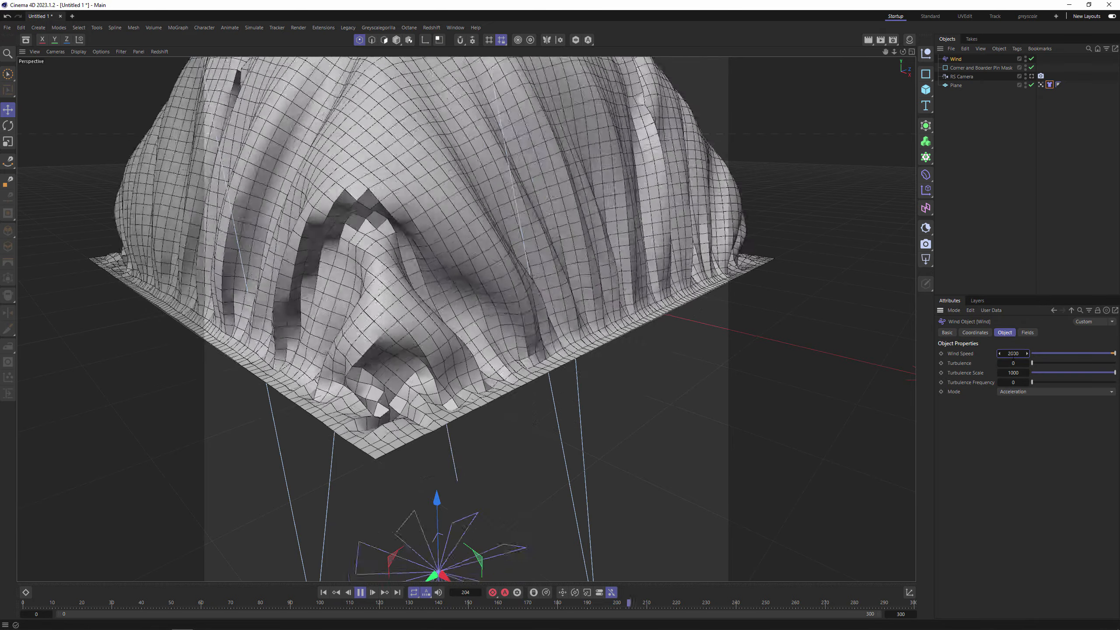
Set the Wind object's Wind Speed to 1500 and raise its Turbulence to 5000
double_click(1020, 354)
type("1500")
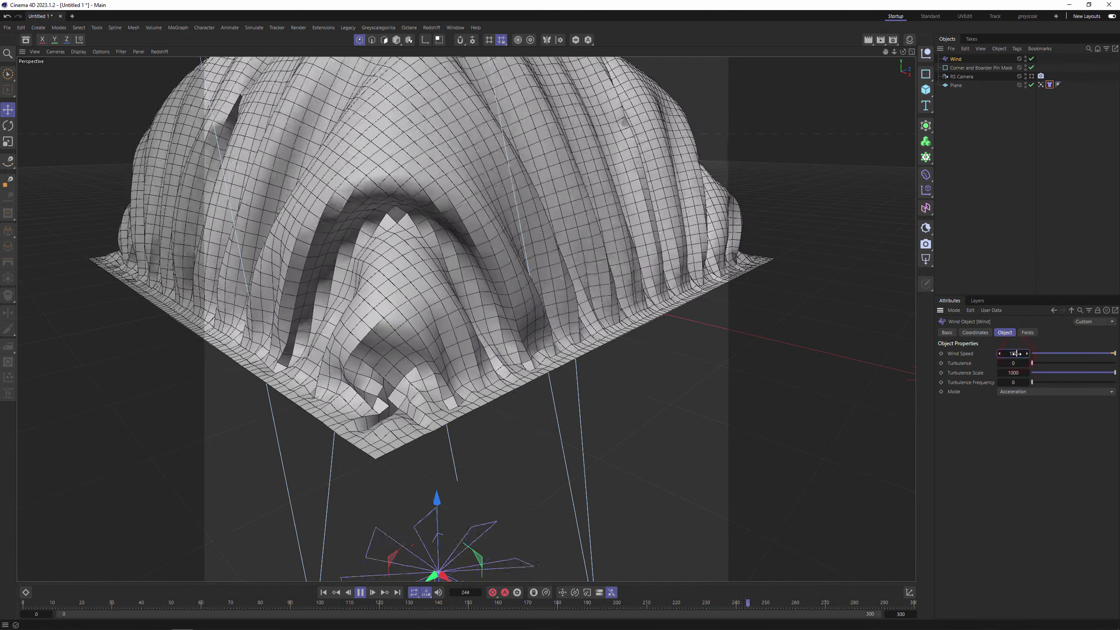
key("Return")
left_click_drag(1037, 365, 1107, 367)
double_click(1019, 364)
type("5000")
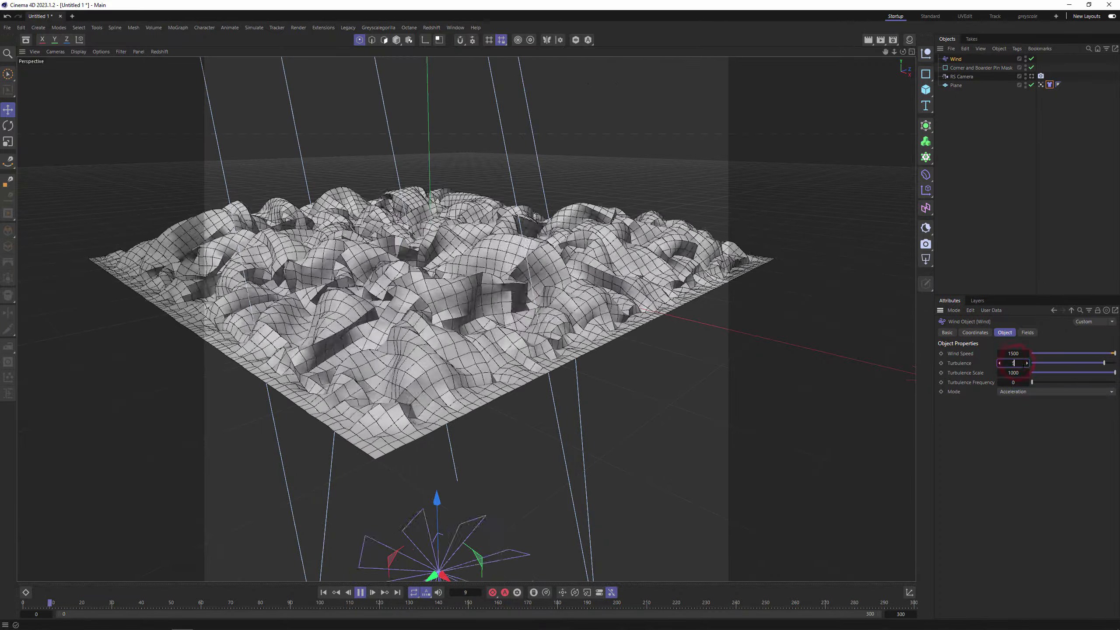
key("Return")
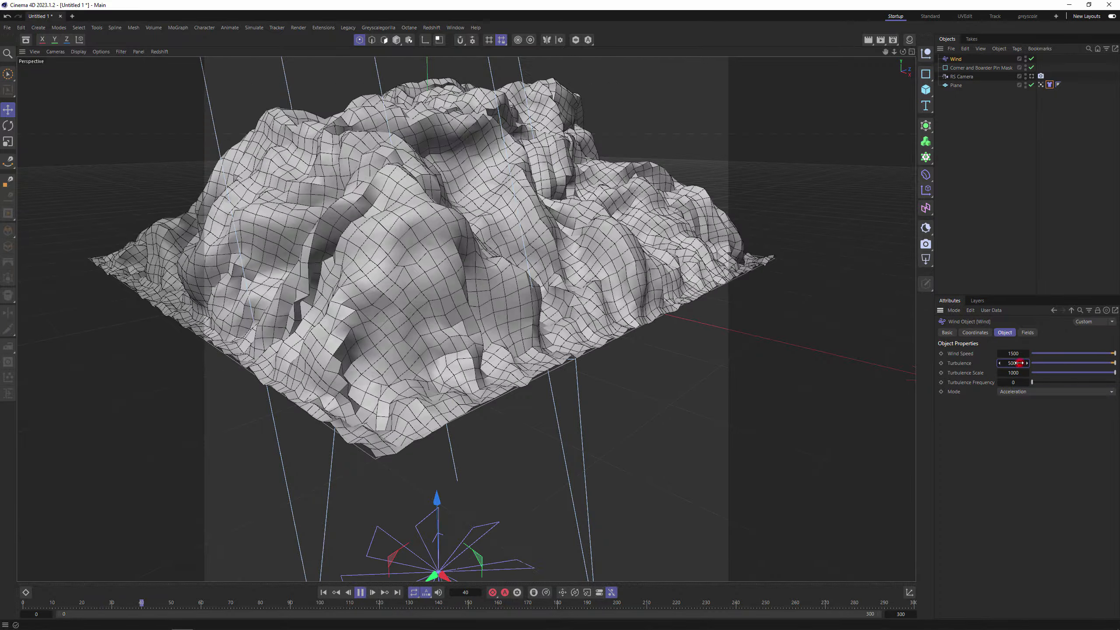
Lower the Wind object's Turbulence to 300 and further to 150
type("300")
key("Return")
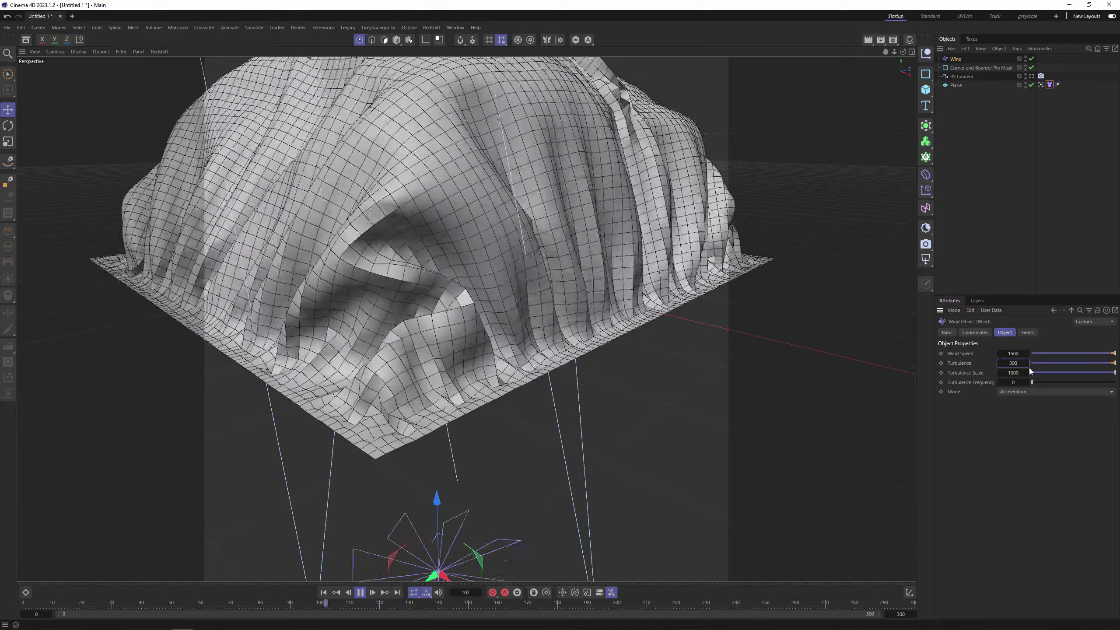
scroll(474, 248, "down", 5)
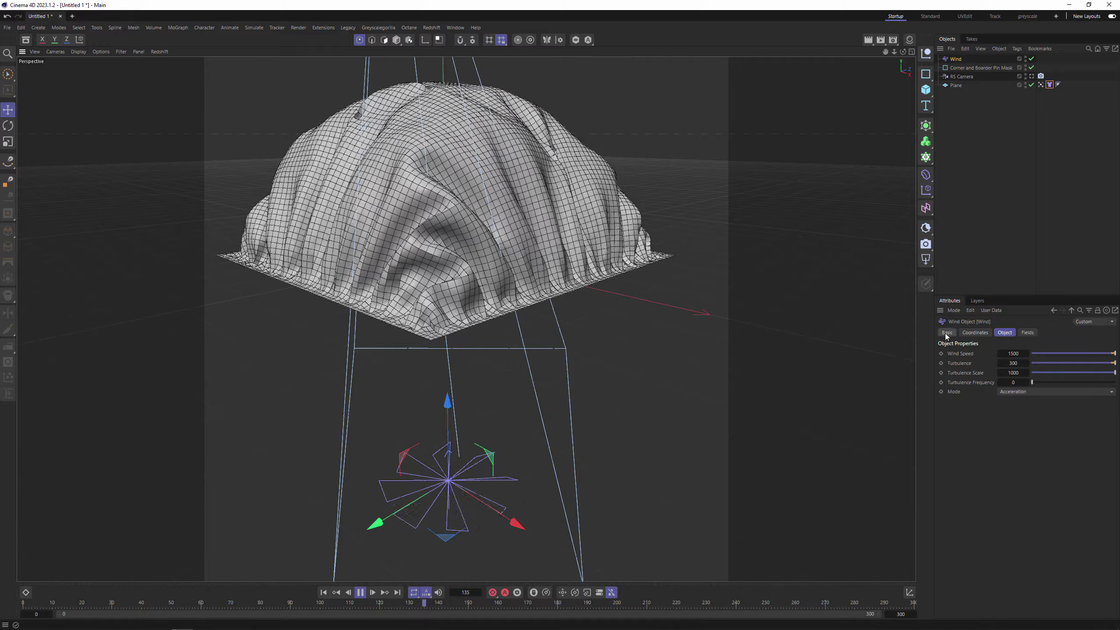
double_click(1013, 364)
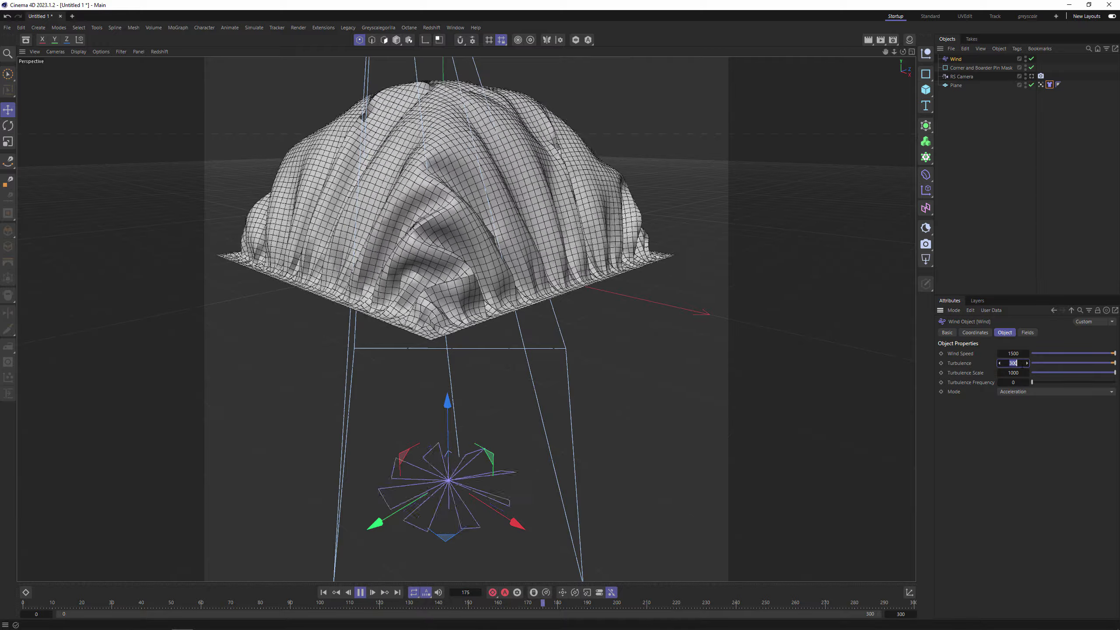
type("150")
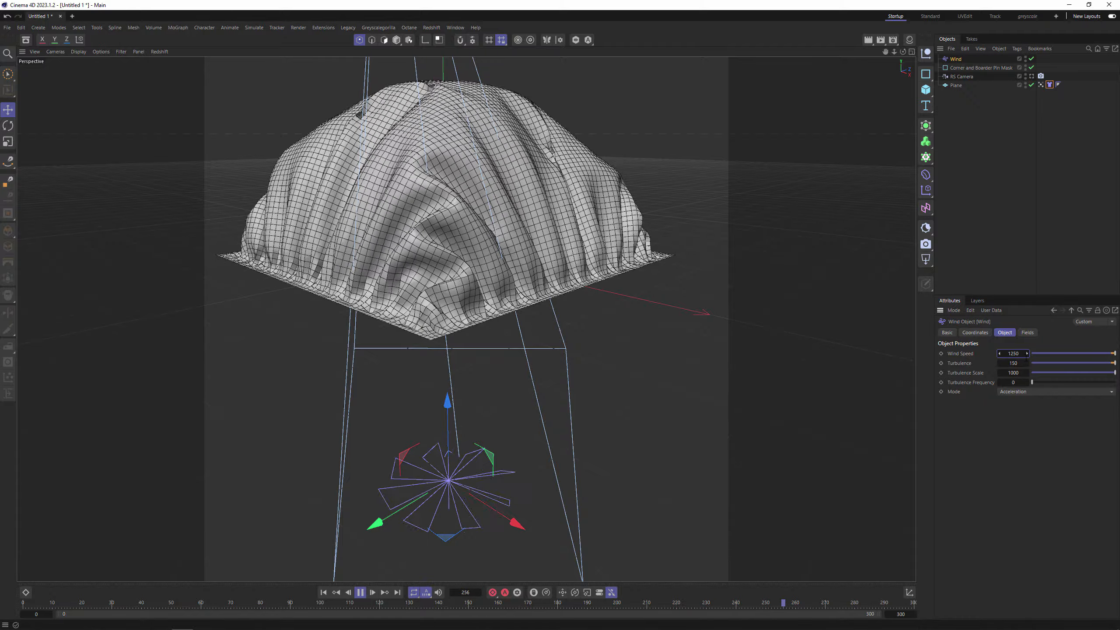
Reduce the Wind object's Wind Speed to 1250 and slightly further
double_click(1017, 354)
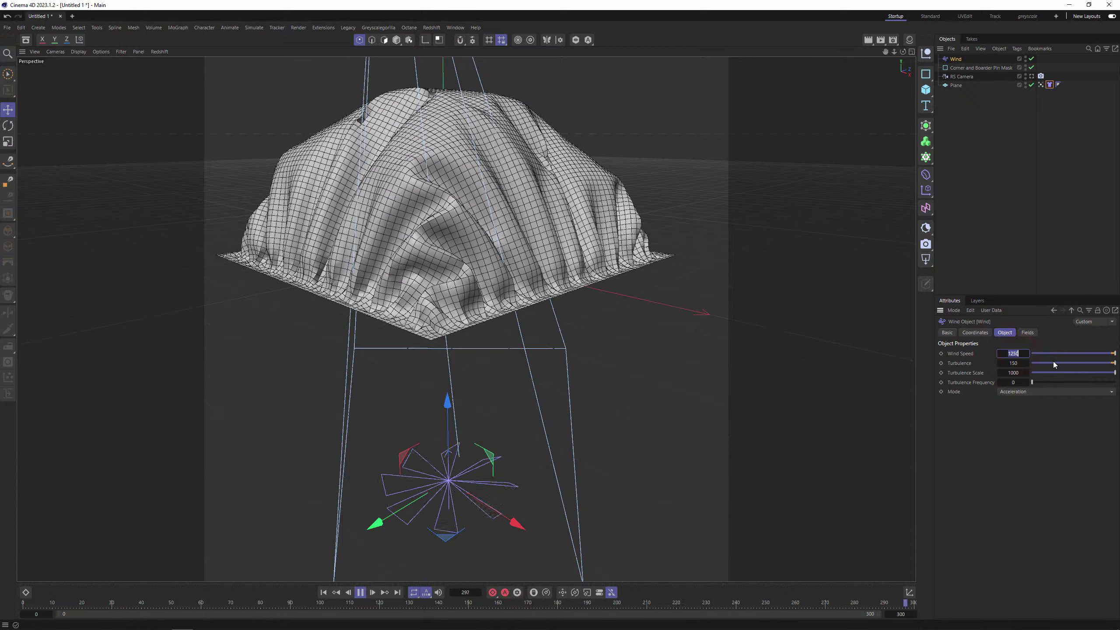
type("110")
key("Return")
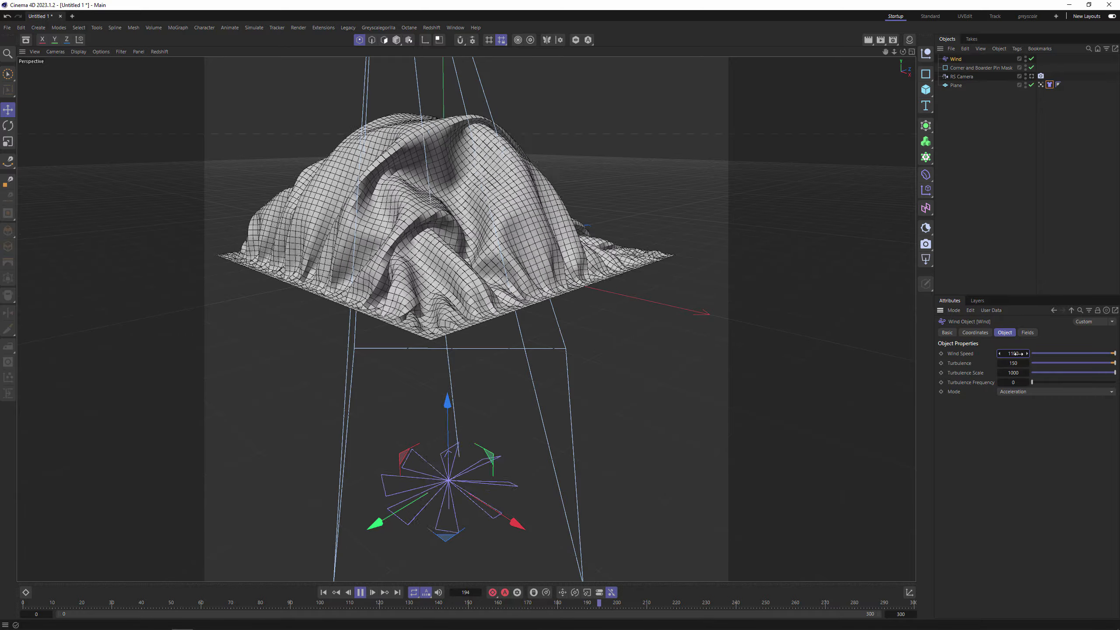
Check the project's simulation scene settings and the plane's cloth Forces settings
key("ctrl+d")
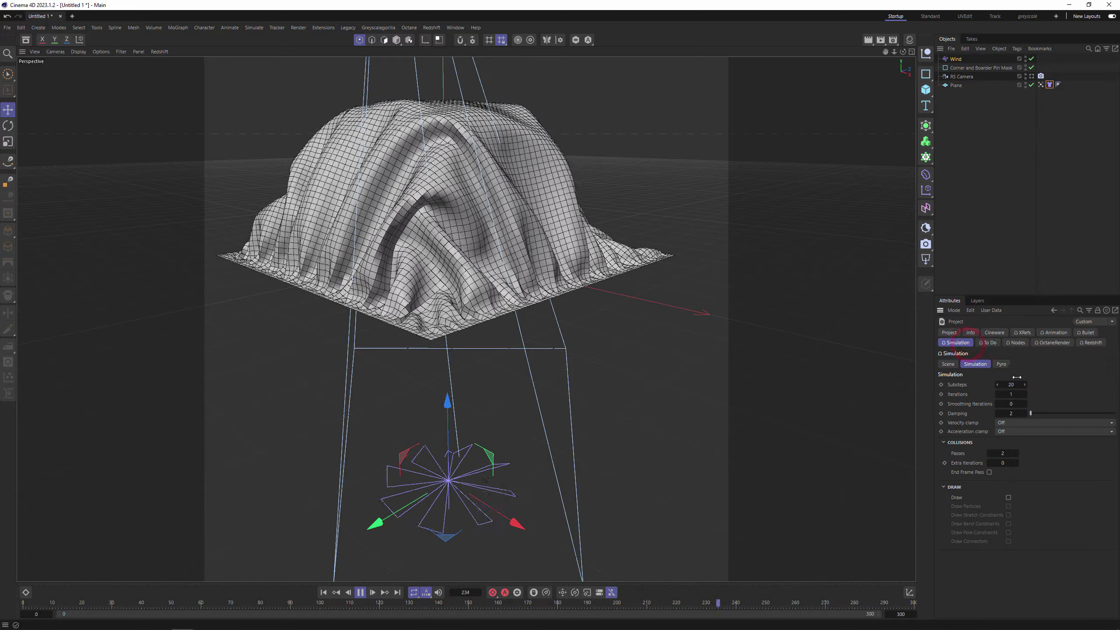
left_click(949, 364)
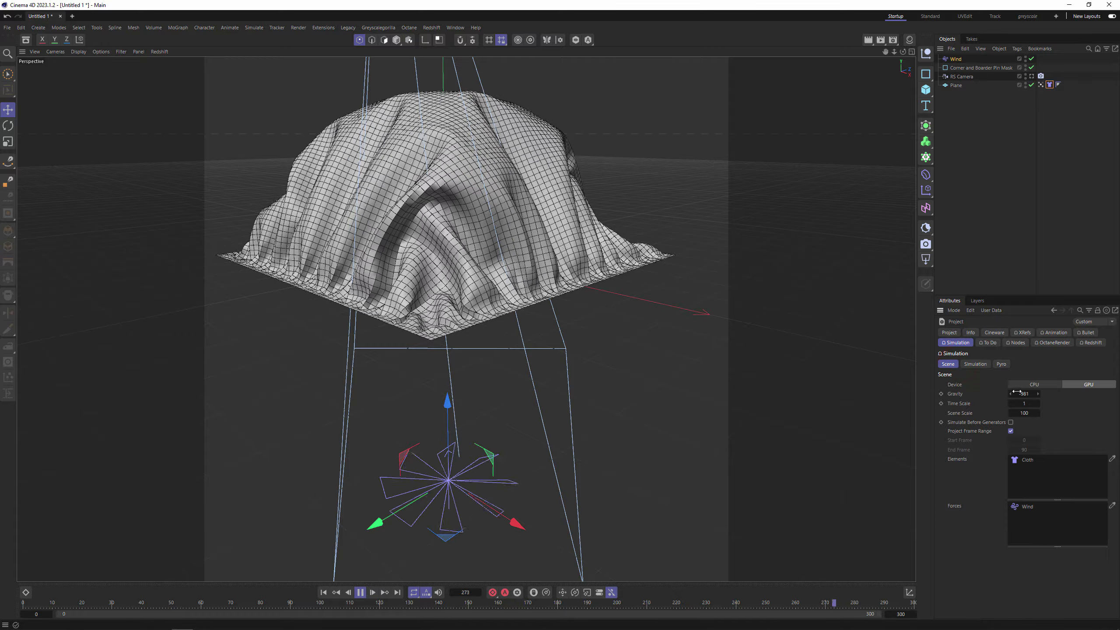
left_click(1050, 85)
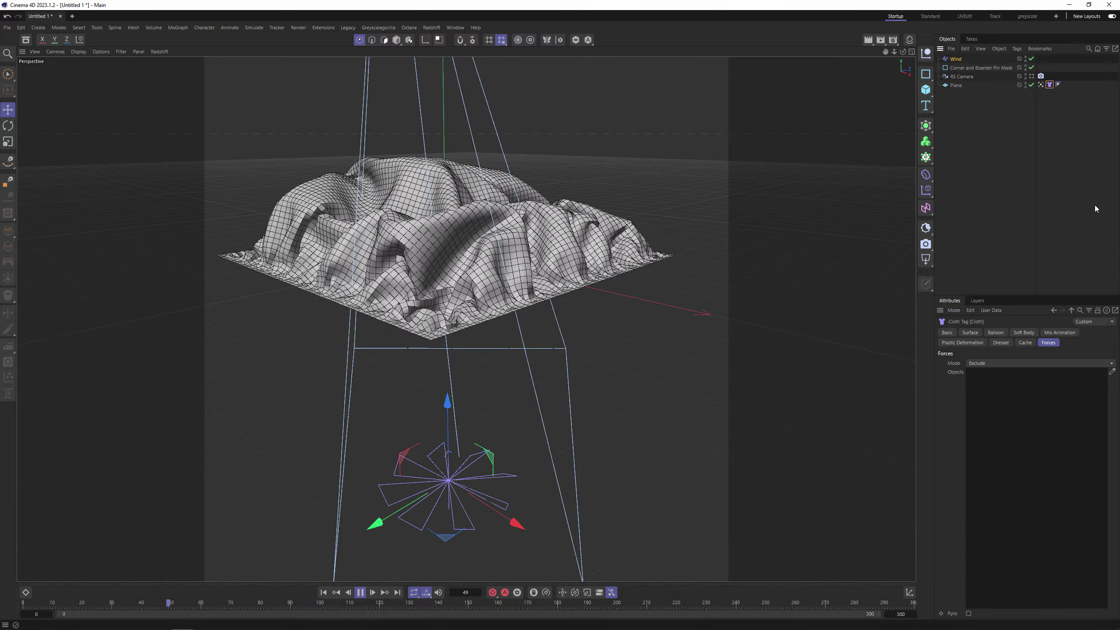
Stop and rewind the simulation, and add a Sphere with a radius of 20
left_click(361, 592)
left_click(324, 592)
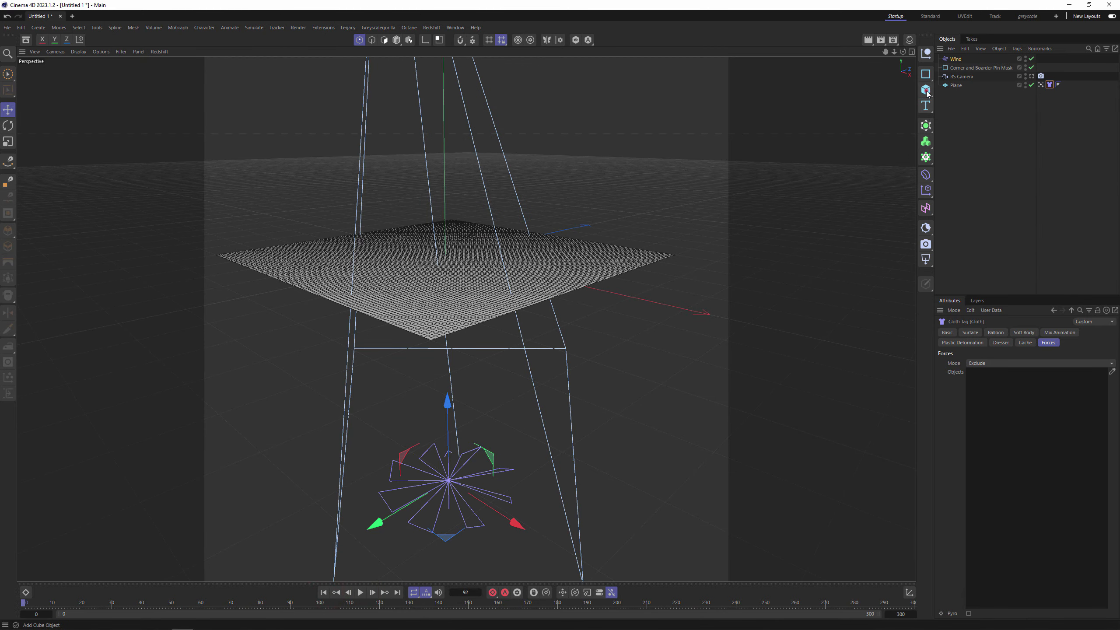
left_click_drag(927, 94, 1003, 140)
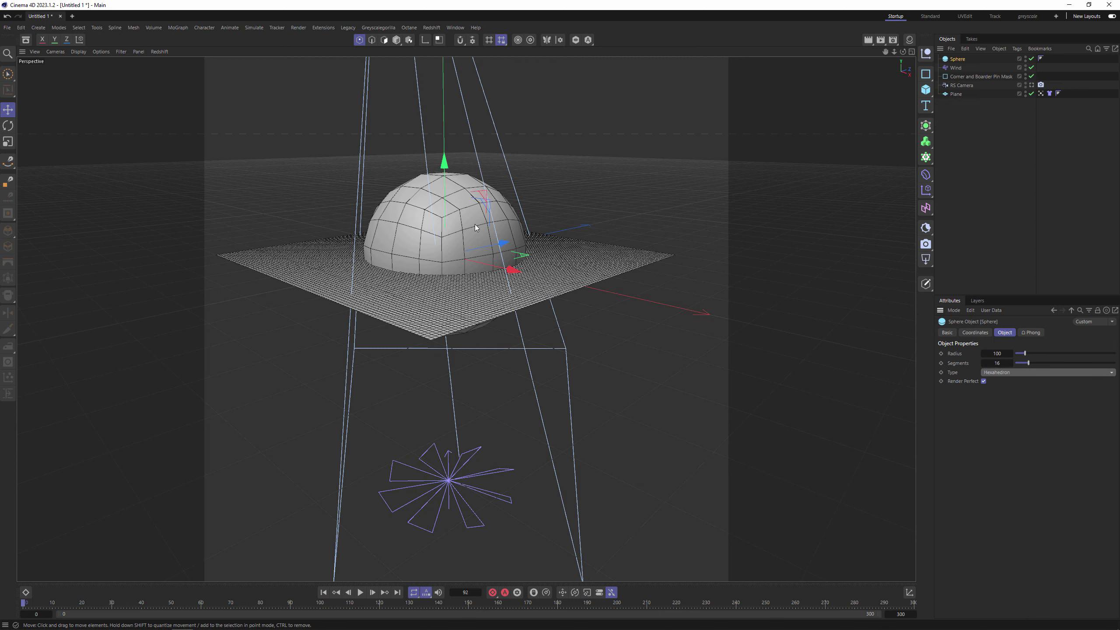
left_click(1003, 354)
type("20")
key("Return")
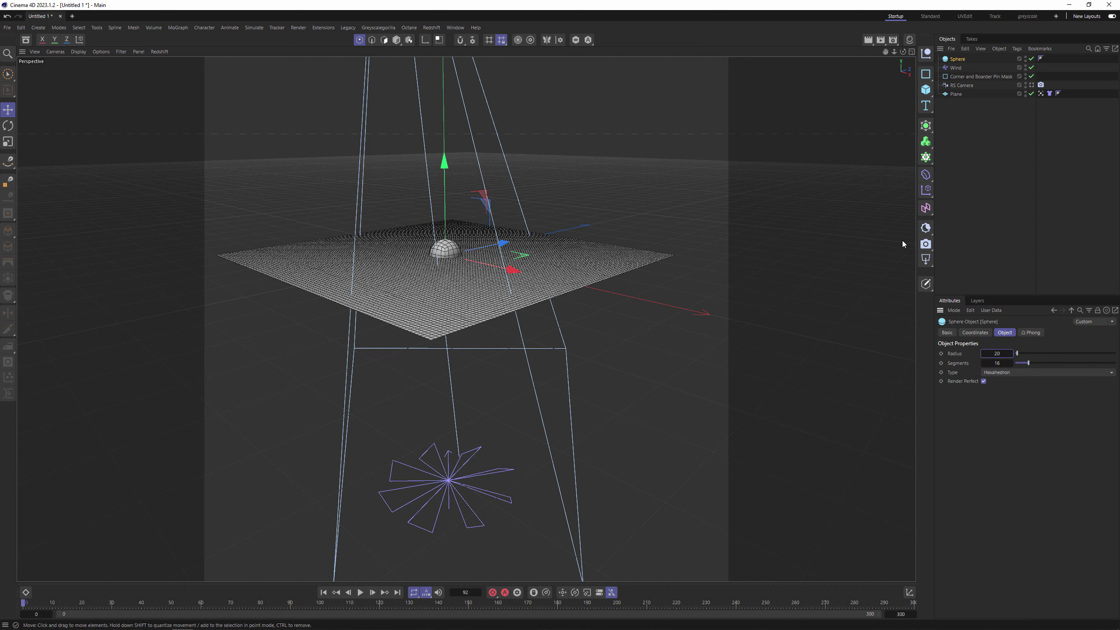
Give the sphere a Cloth tag that excludes the Wind force and raise the sphere about 225 units above the plane
right_click(967, 60)
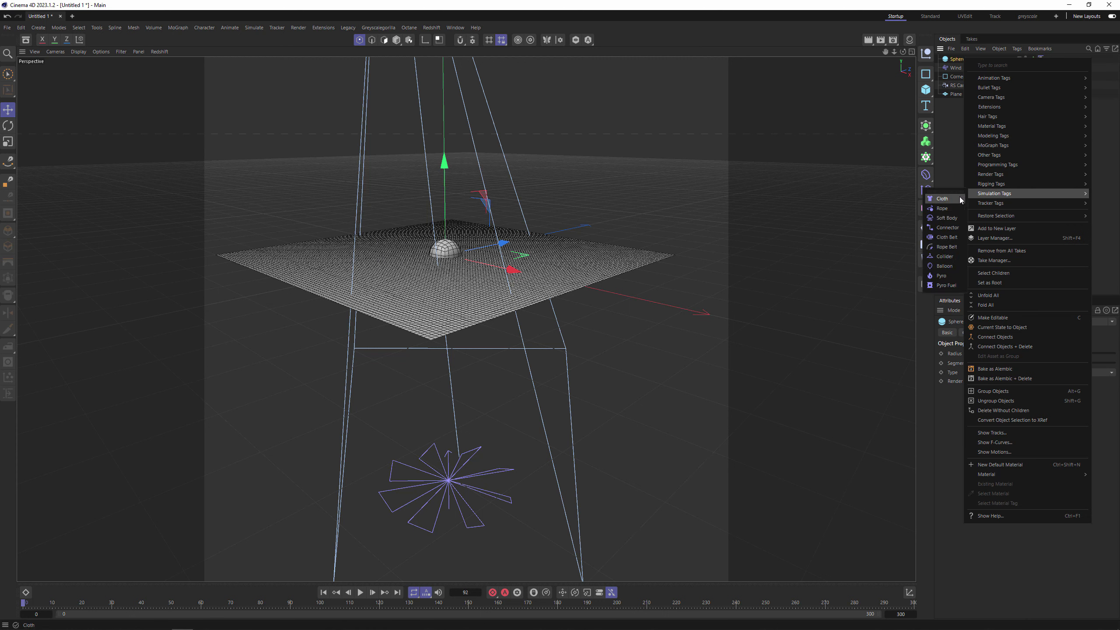
left_click(959, 199)
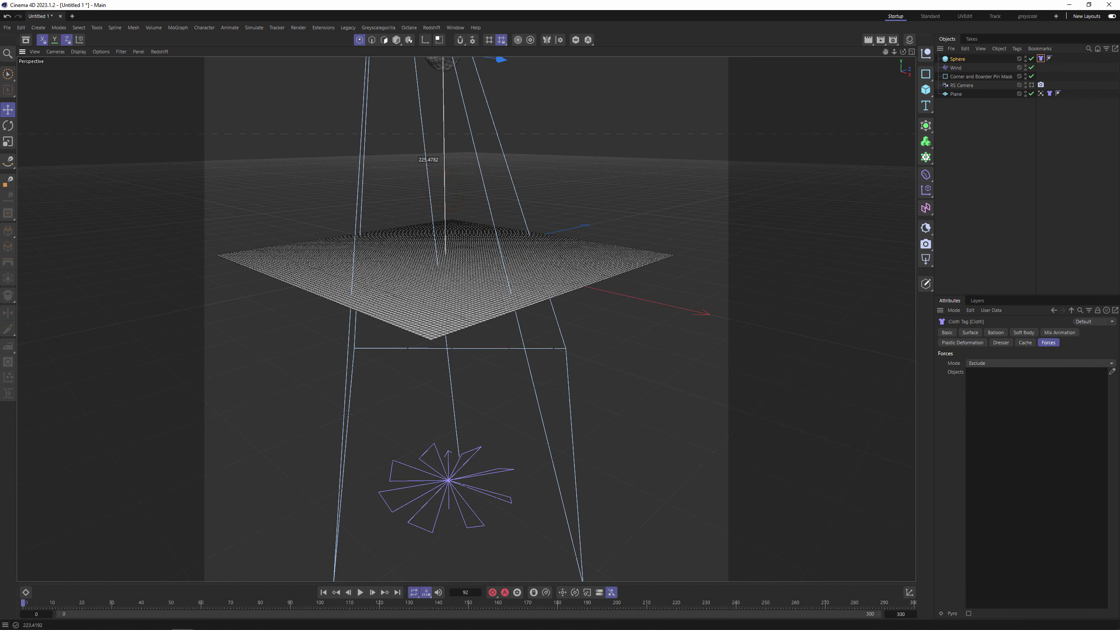
scroll(464, 249, "down", 5)
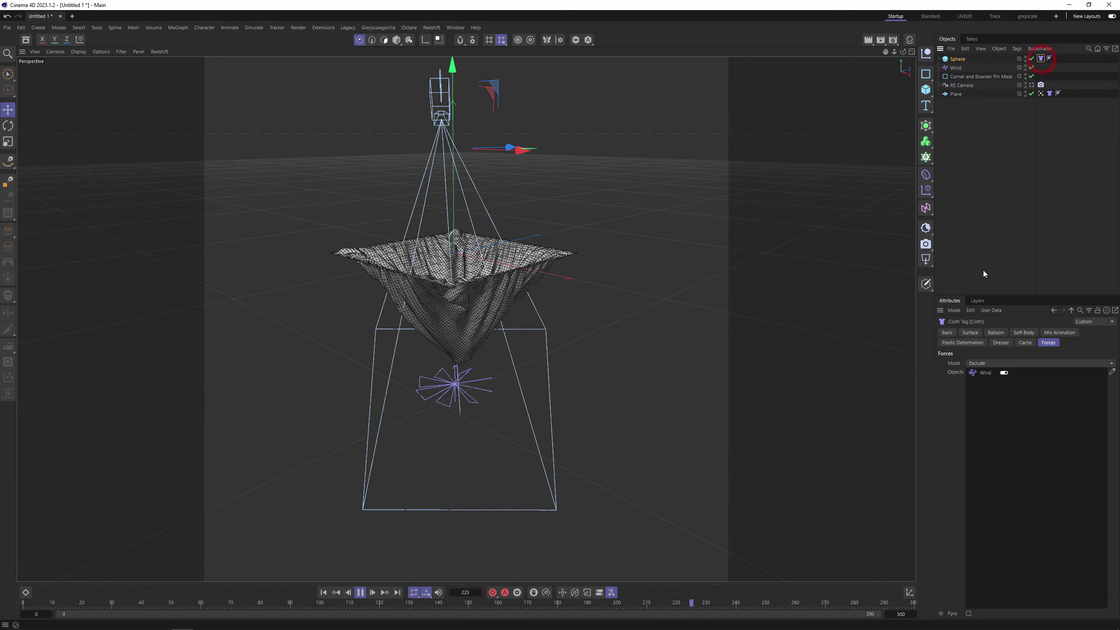
Set the sphere's cloth Mass to 0.1 and replay the simulation from the first frame, viewing the cloth from above
left_click(979, 334)
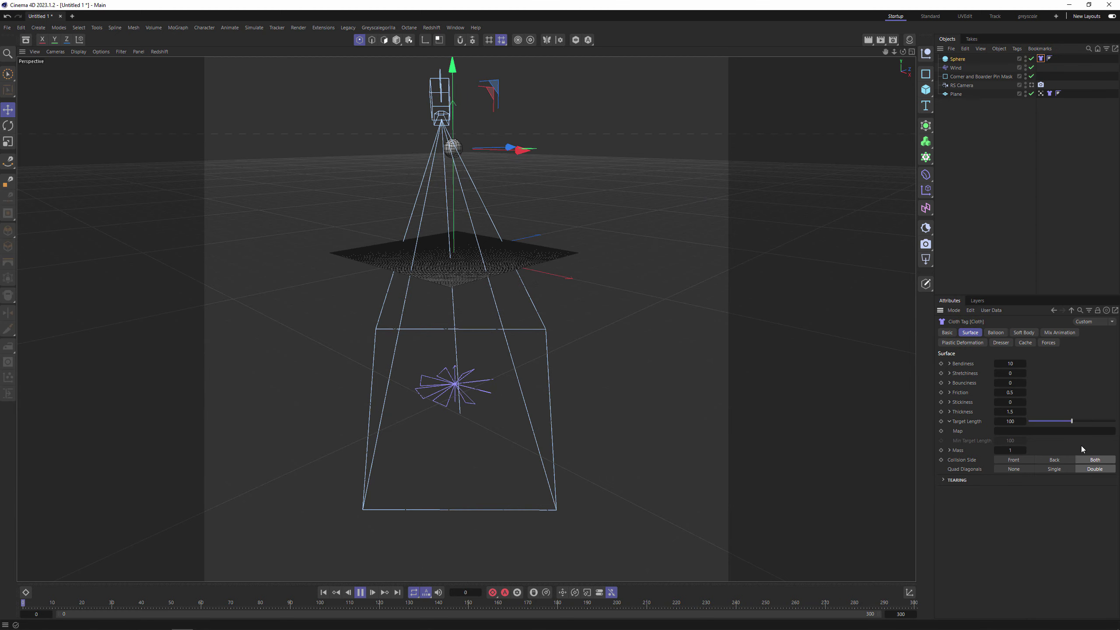
double_click(1011, 452)
type(".1")
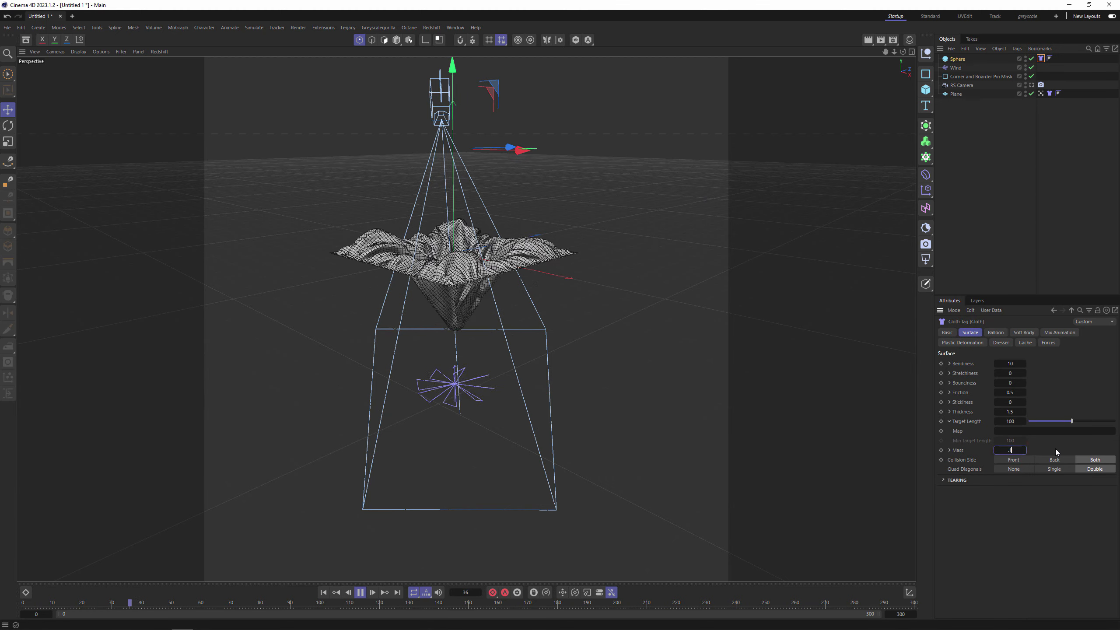
key("Return")
scroll(462, 273, "up", 5)
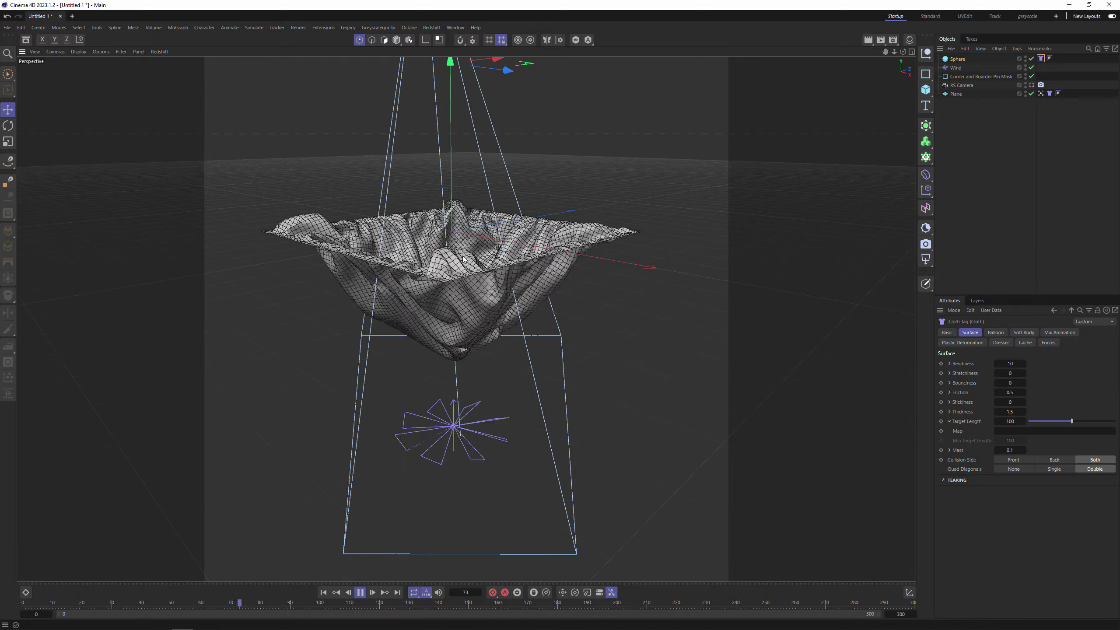
left_click_drag(463, 251, 464, 315, "alt")
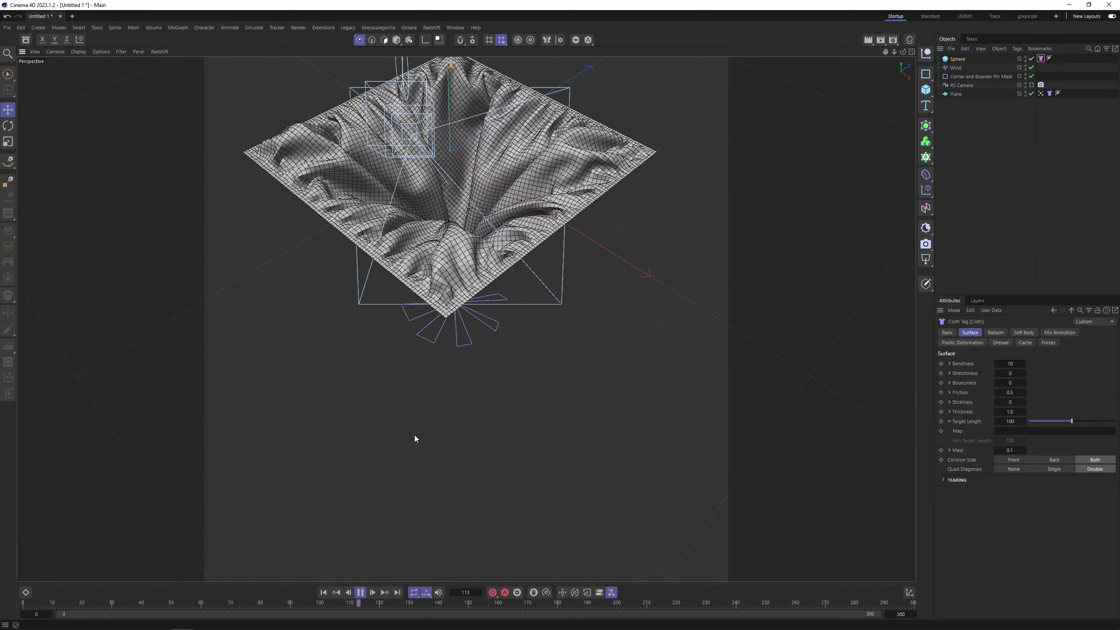
left_click(324, 592)
left_click_drag(502, 250, 508, 229, "alt")
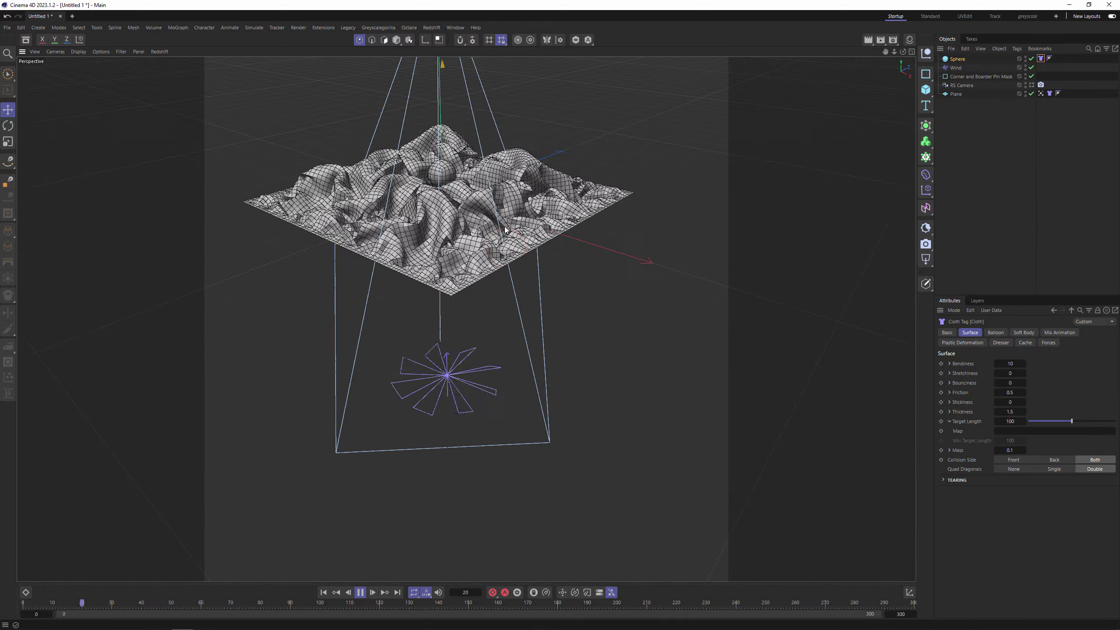
middle_click_drag(470, 305, 401, 296, "alt")
left_click_drag(400, 296, 278, 384, "alt")
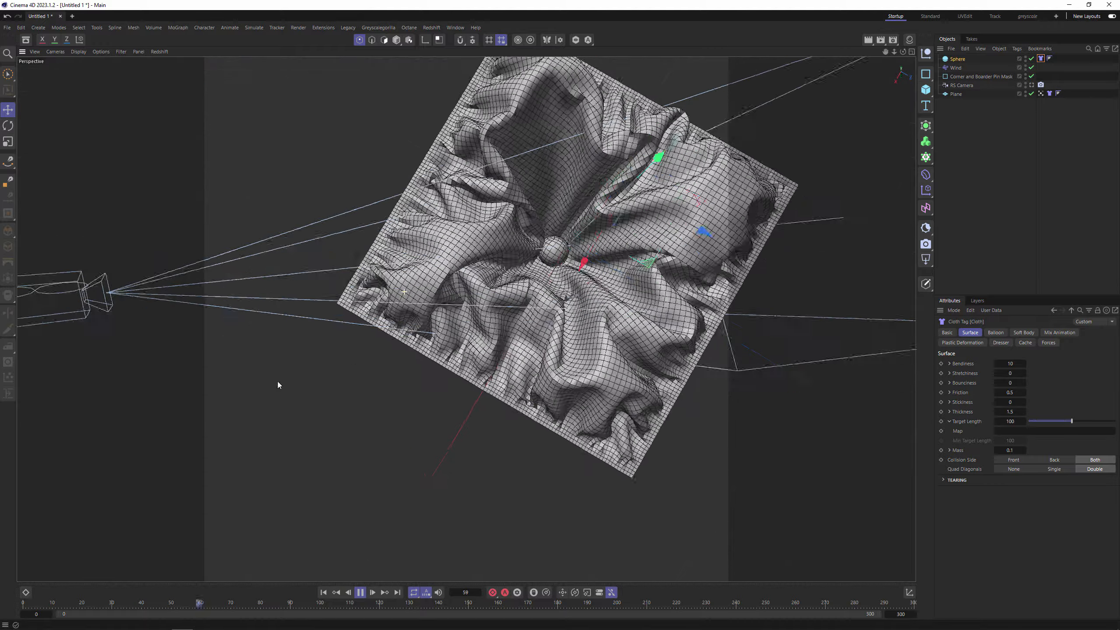
scroll(279, 376, "up", 5)
Reduce the sphere's cloth Mass to 0.05 and further to 0.01, and watch how the sphere rests on the folds
double_click(1015, 450)
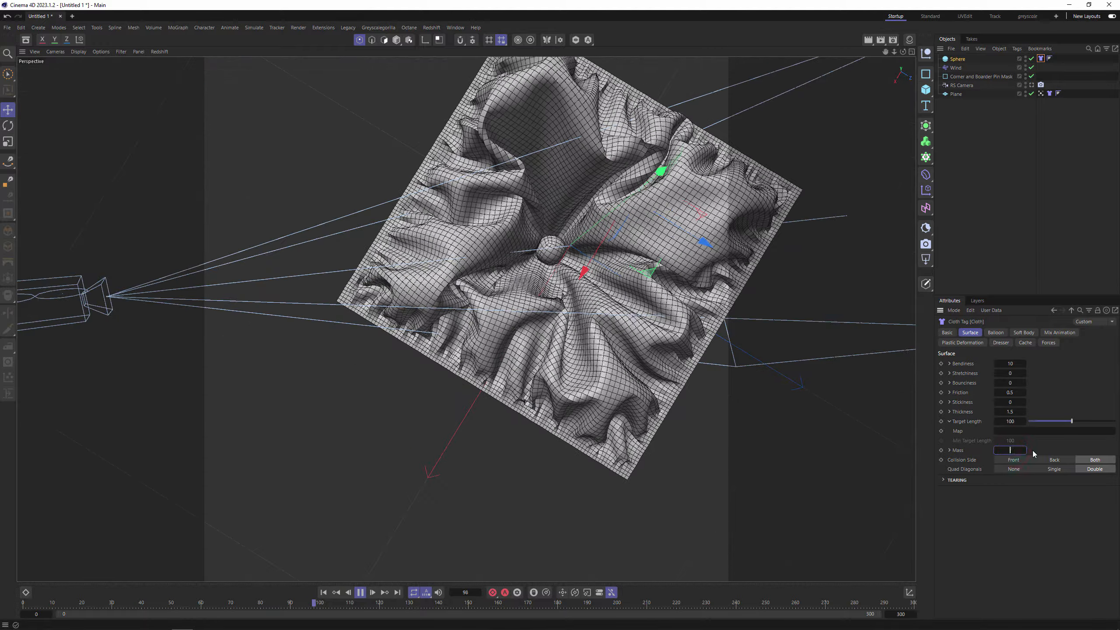
type("0.05")
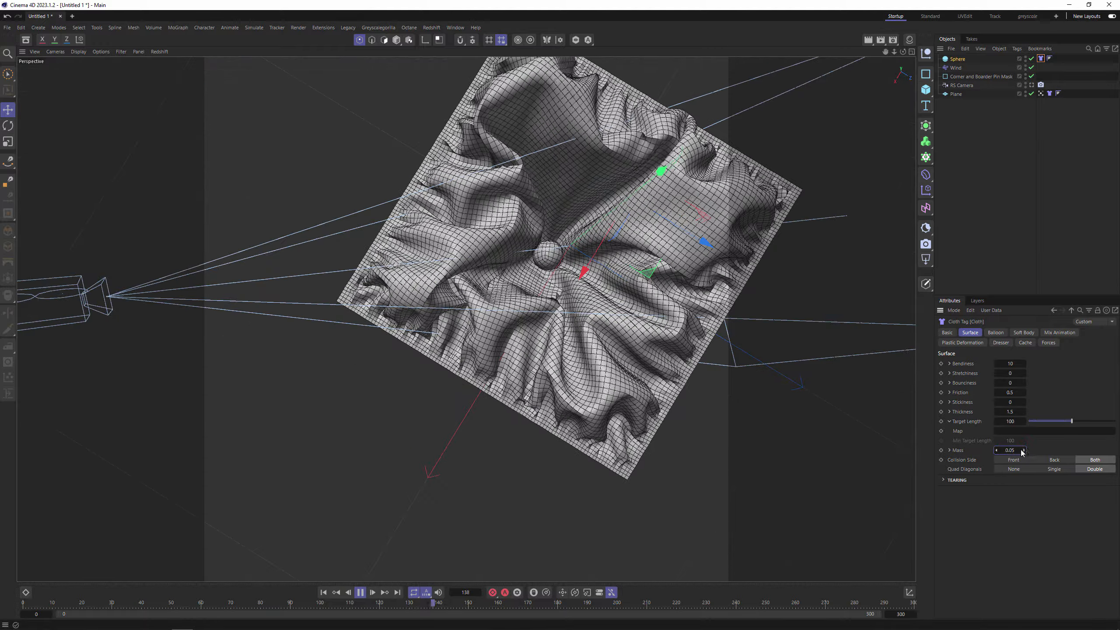
double_click(1010, 450)
type("0.01")
key("Return")
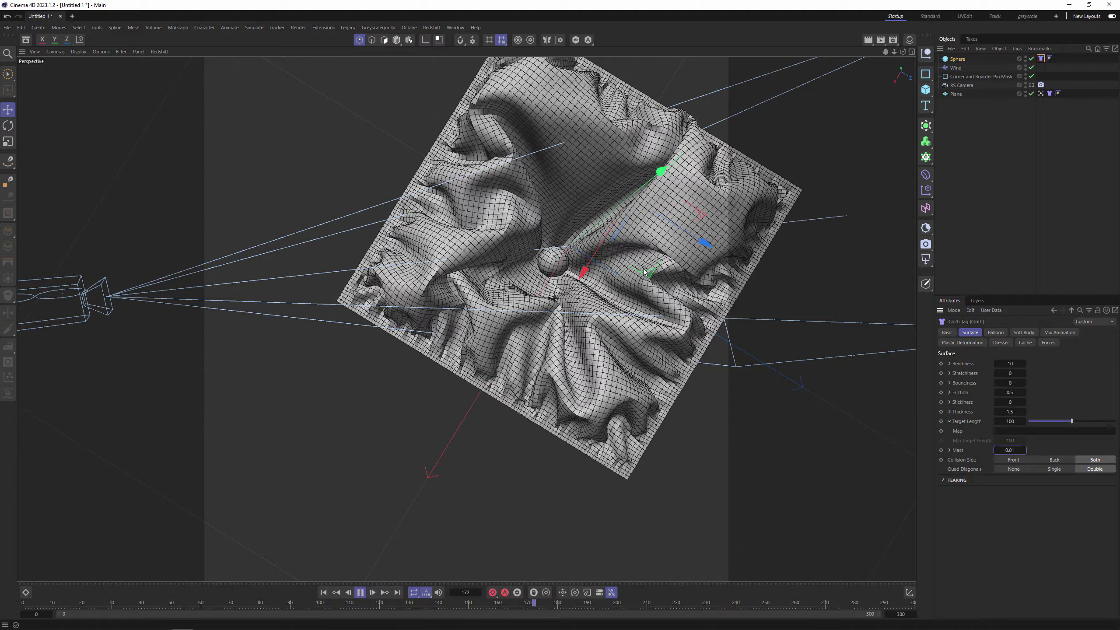
left_click_drag(723, 273, 737, 238, "alt")
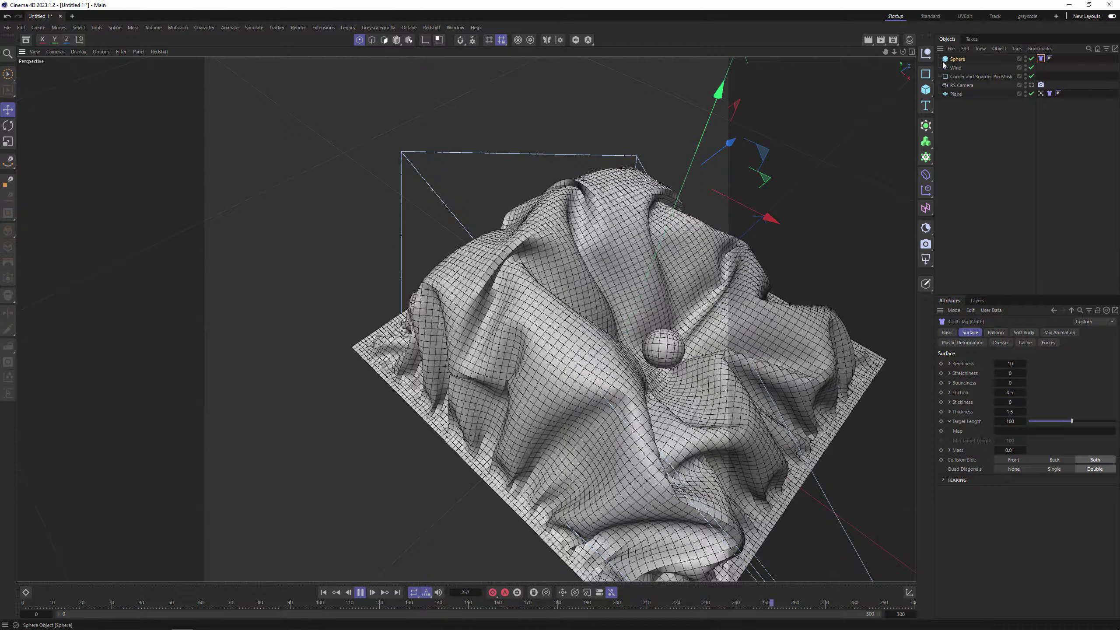
Set the sphere's radius to 10 and view the simulation through the RS Camera before stopping and rewinding it
left_click(958, 59)
left_click_drag(1010, 355, 999, 357)
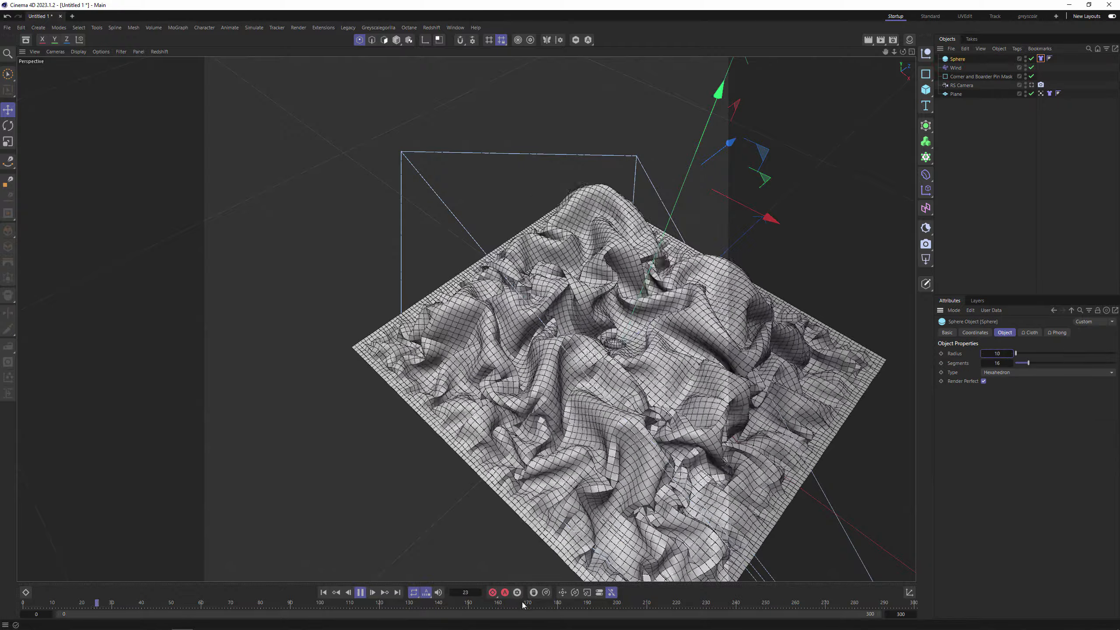
left_click(1031, 85)
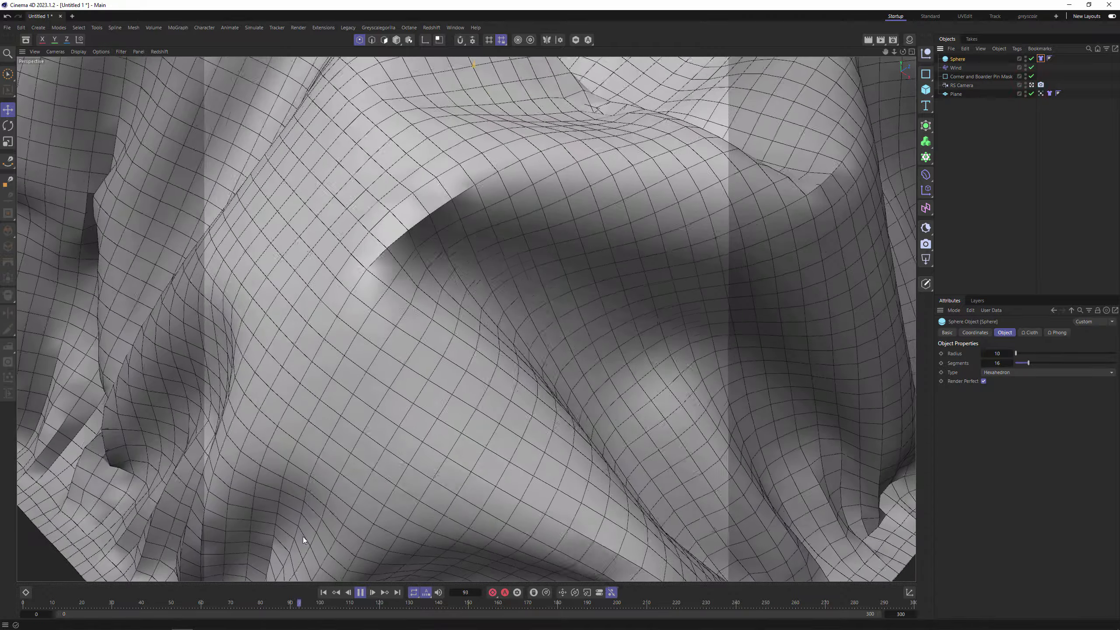
left_click(361, 593)
left_click(324, 593)
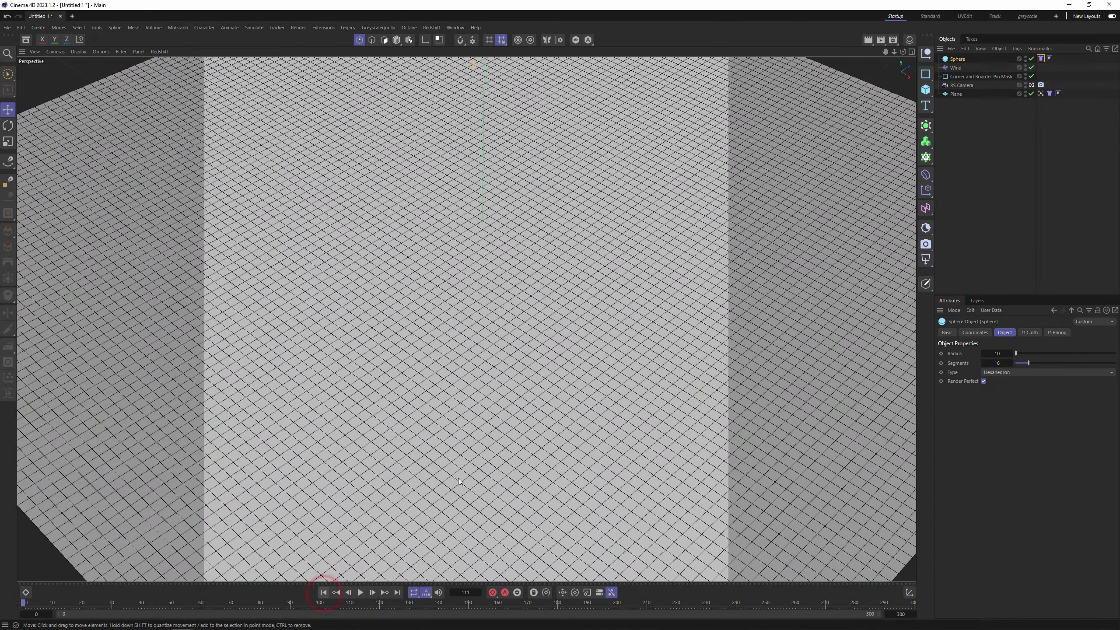
Place the sphere inside a Cloner and duplicate it there twice to get three spheres
left_click(926, 157, "alt")
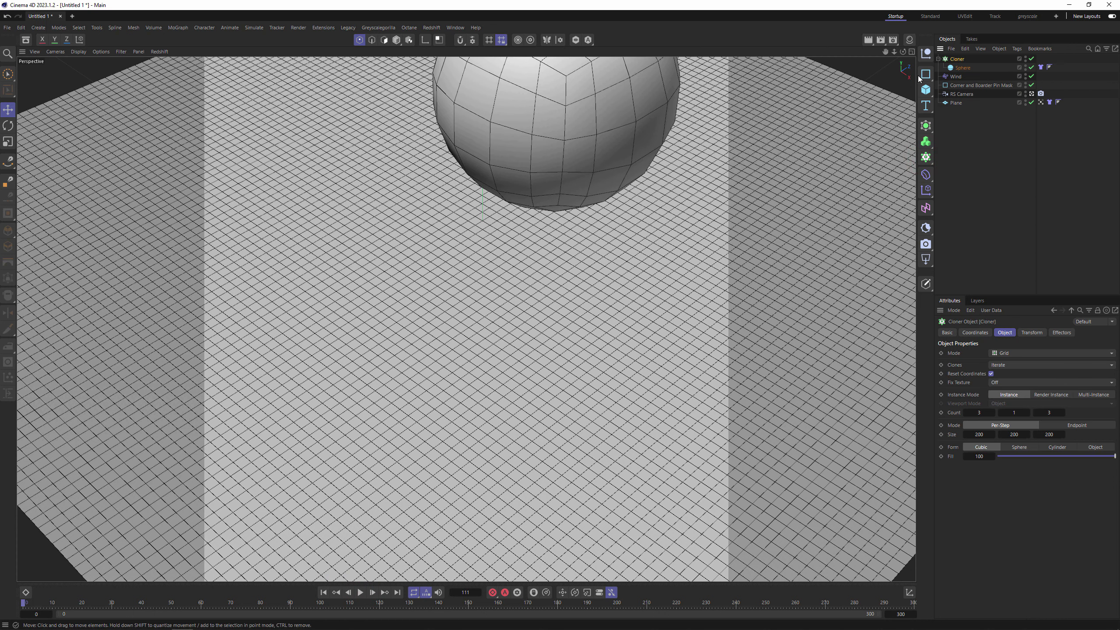
left_click(960, 68)
mouse_move(962, 63)
left_mouse_down("ctrl")
mouse_move(965, 71)
mouse_move(962, 63)
left_mouse_up("ctrl")
Set the radius of all three spheres inside the Cloner to 3
left_click(958, 58)
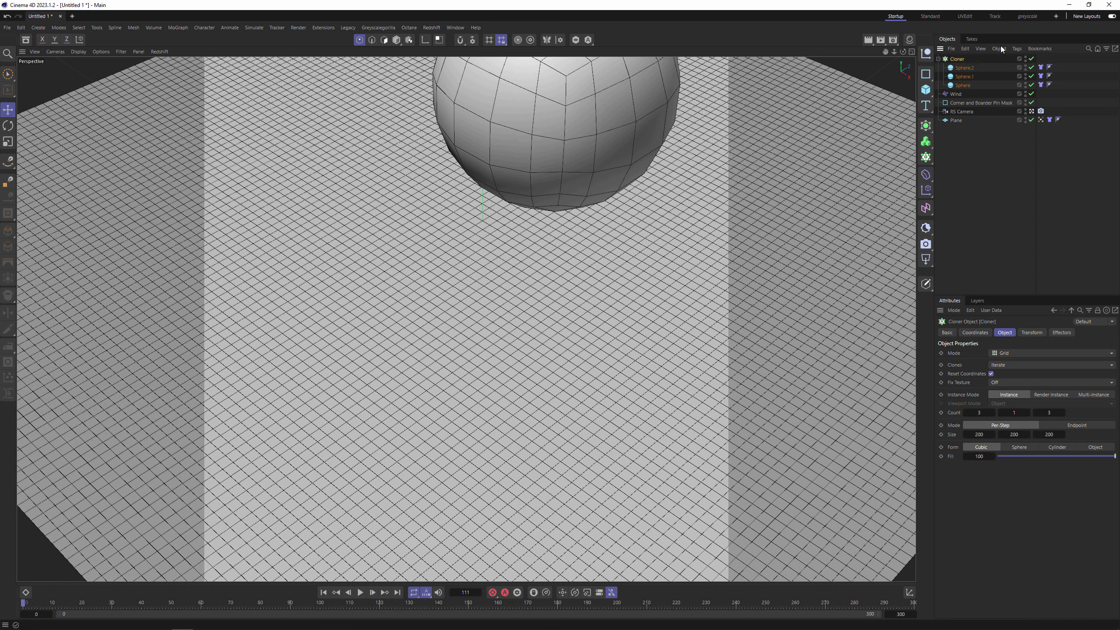
left_click(958, 85, "shift")
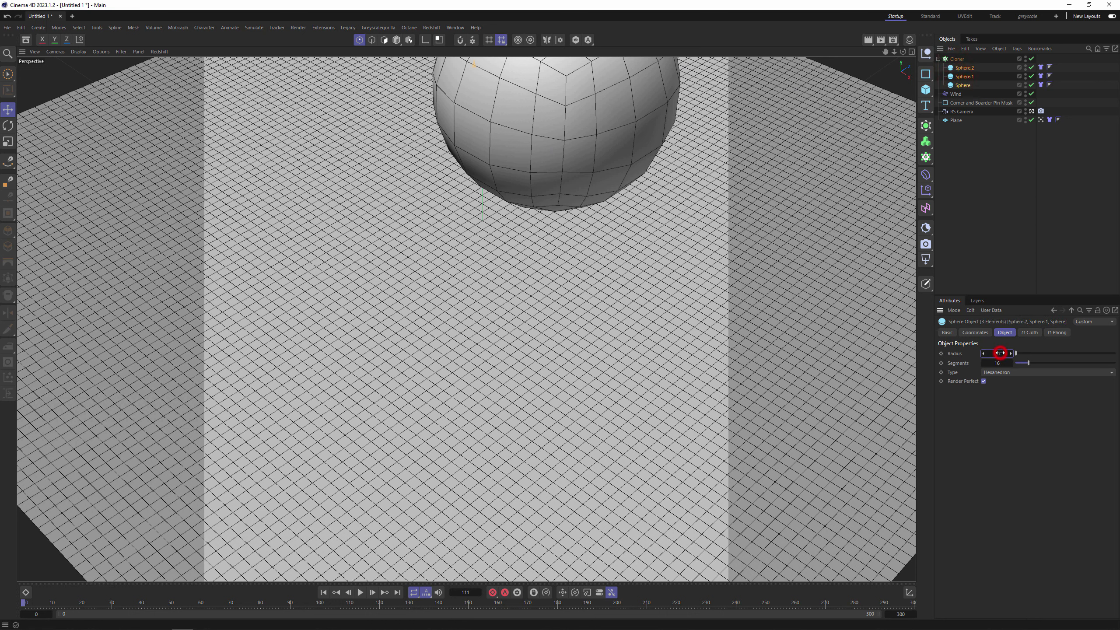
left_click_drag(1000, 353, 1000, 353)
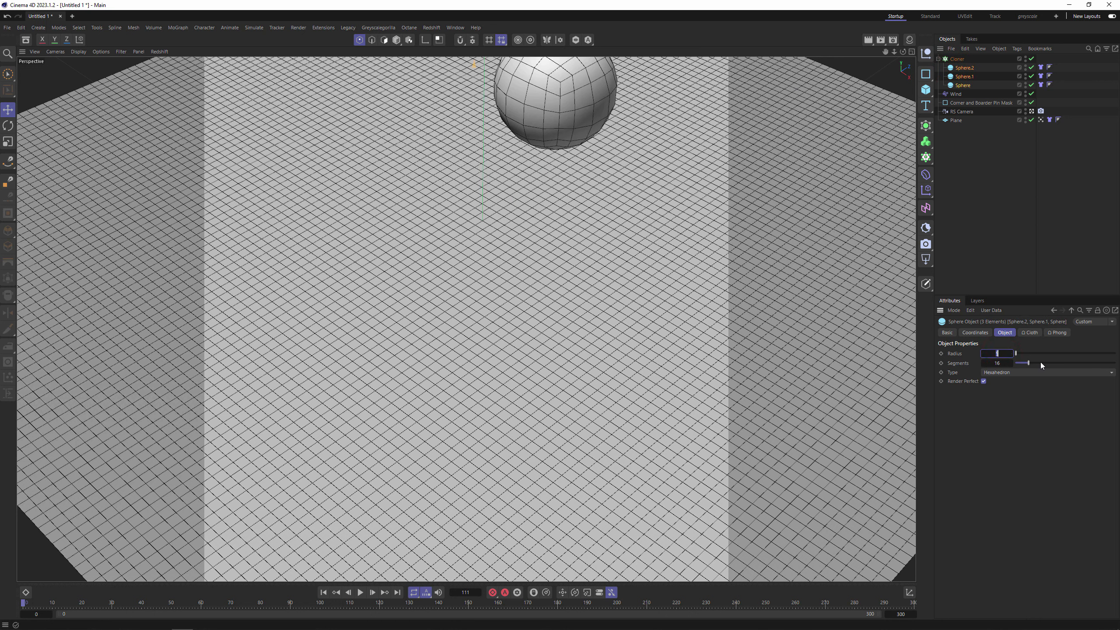
type("3")
key("Return")
Add a Random effector to the Cloner and set its position variation to 10 on X, Y and Z
left_click(957, 59)
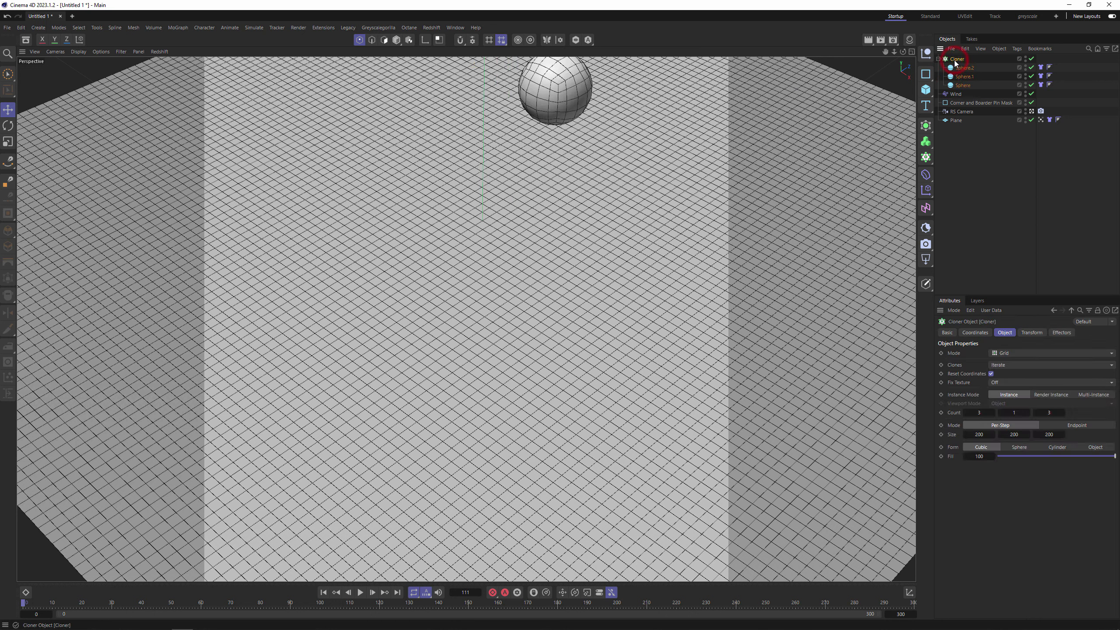
key("shift+c")
type("random")
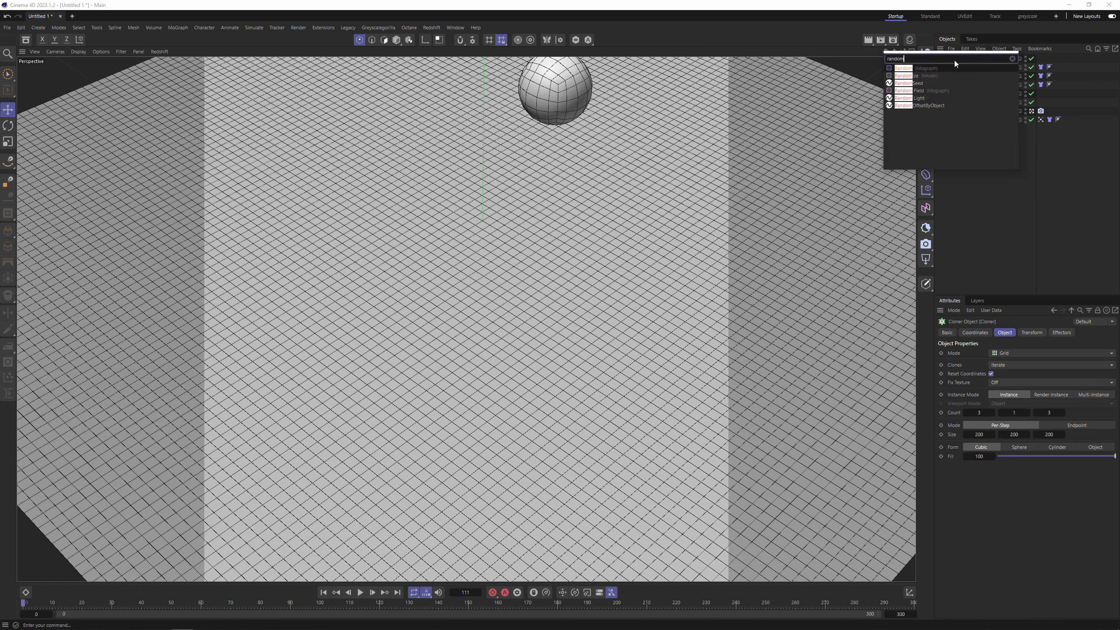
key("Return")
left_click(1046, 333)
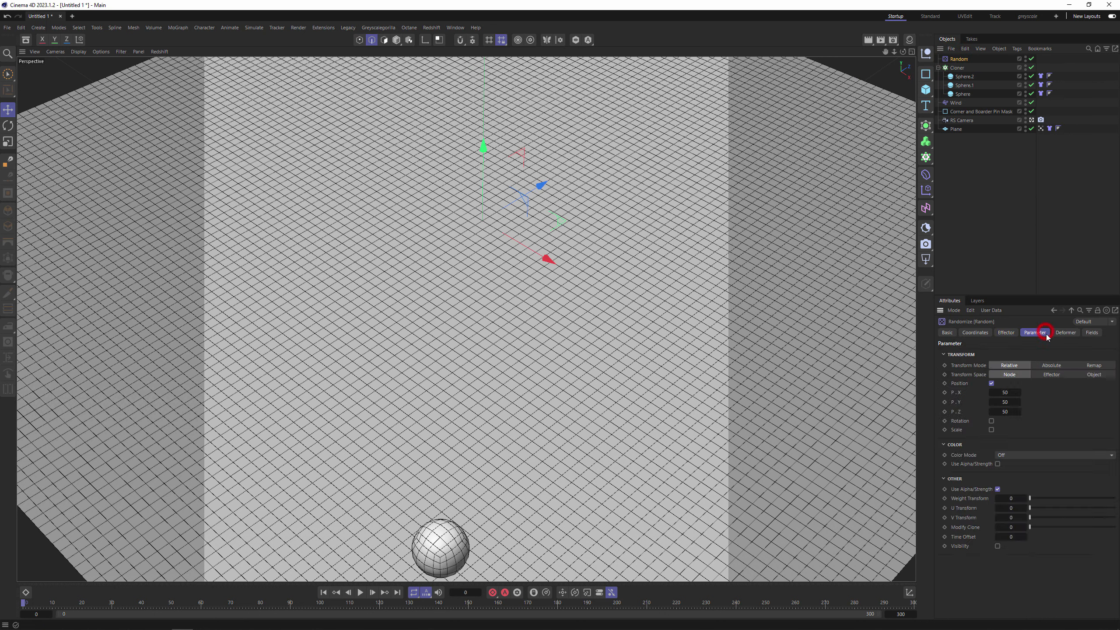
type("10")
left_click(1006, 412)
type("10")
Enable uniform scale of 0.5 and rotation of 360 on H, P and B for the Random effector
left_click(992, 430)
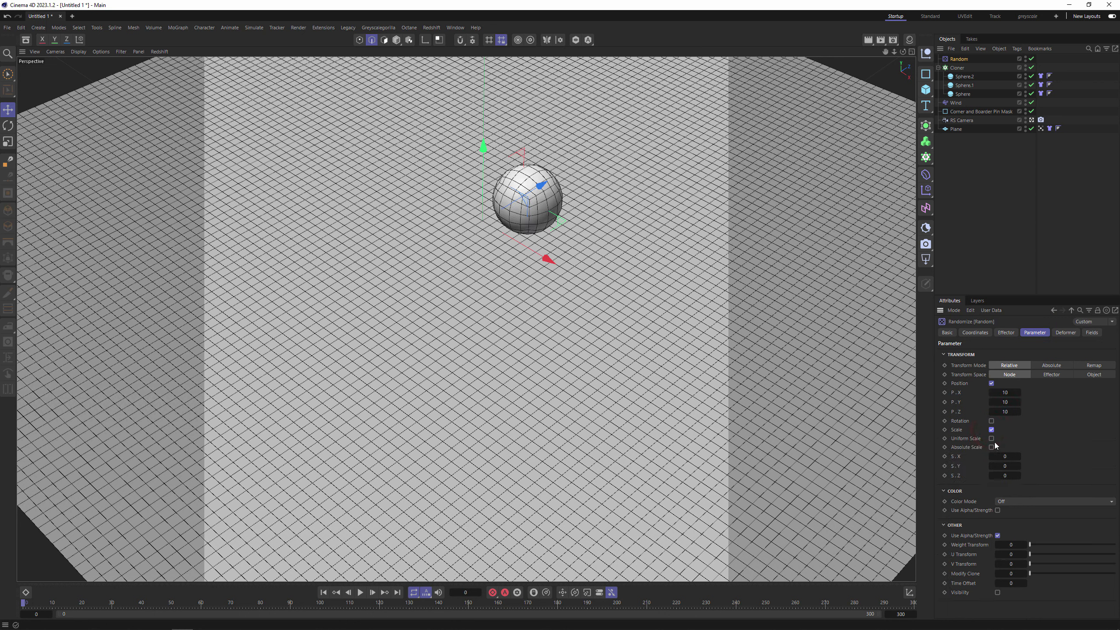
left_click(992, 439)
key("Return")
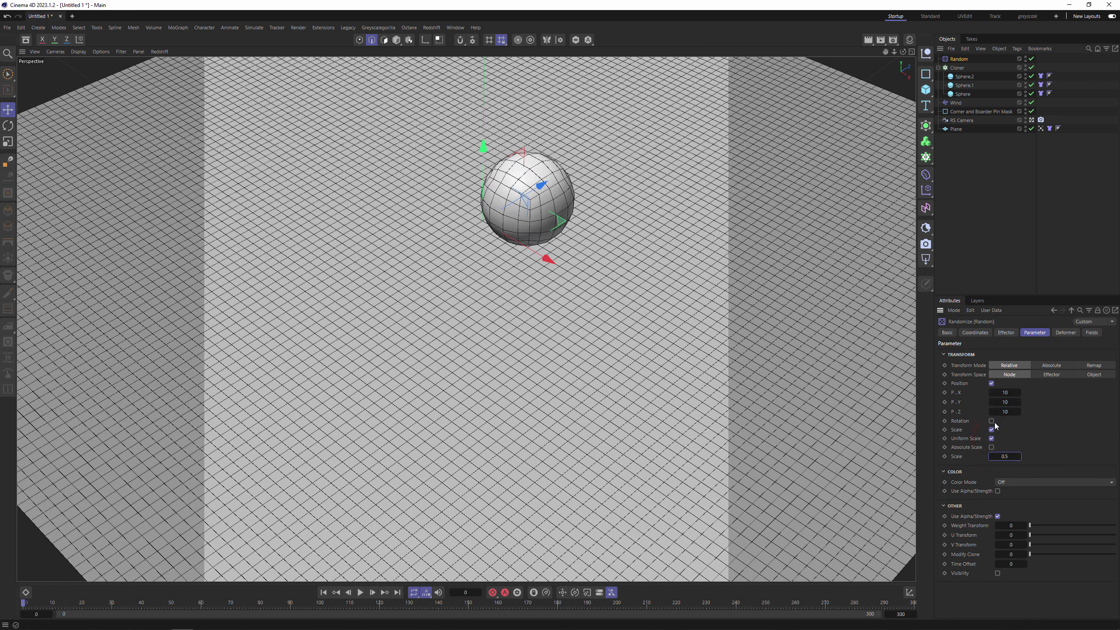
left_click(992, 421)
left_click(1007, 441)
type("360")
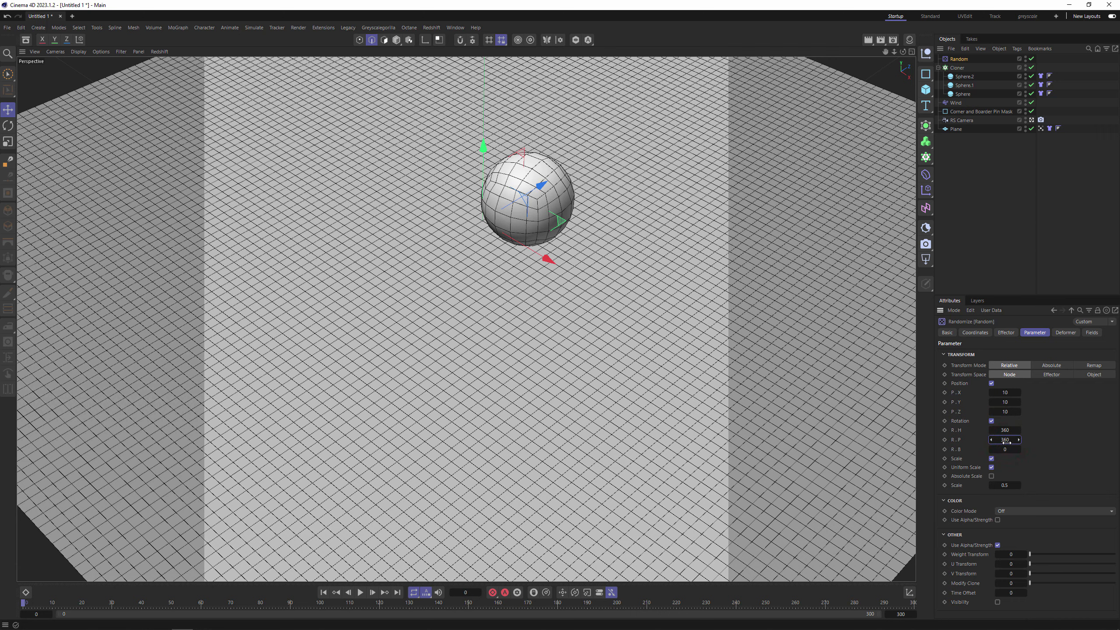
left_click(1006, 450)
type("360")
key("Return")
In the top view, set the Cloner's grid size to 50 on every axis and raise its first count to 7
key("space")
middle_click(549, 324)
middle_click(678, 205)
key("space")
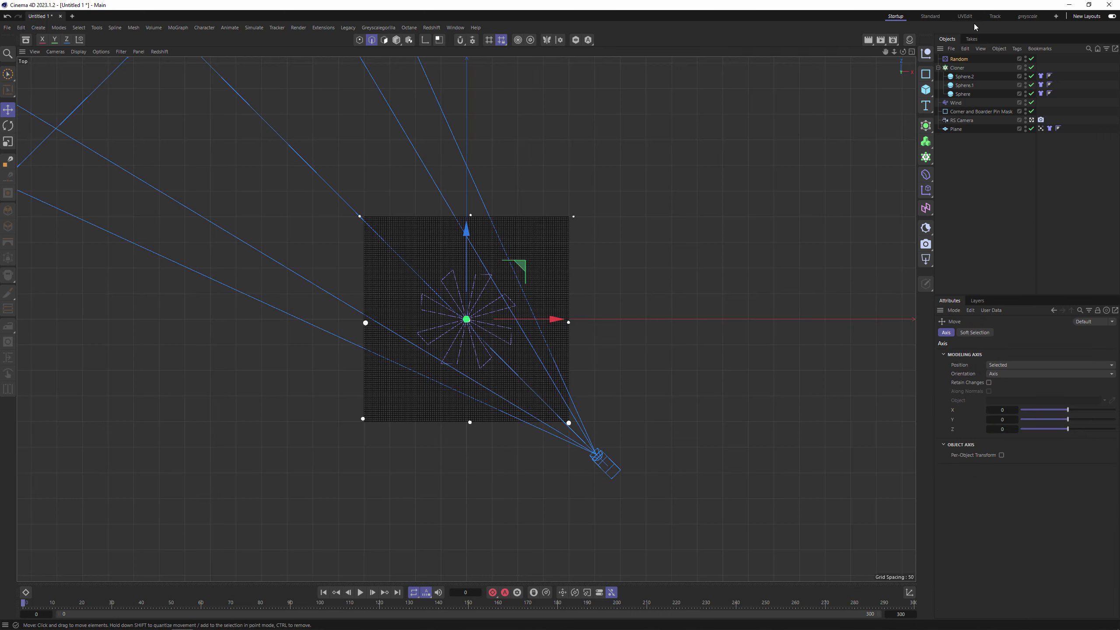
left_click(956, 67)
left_click(1006, 333)
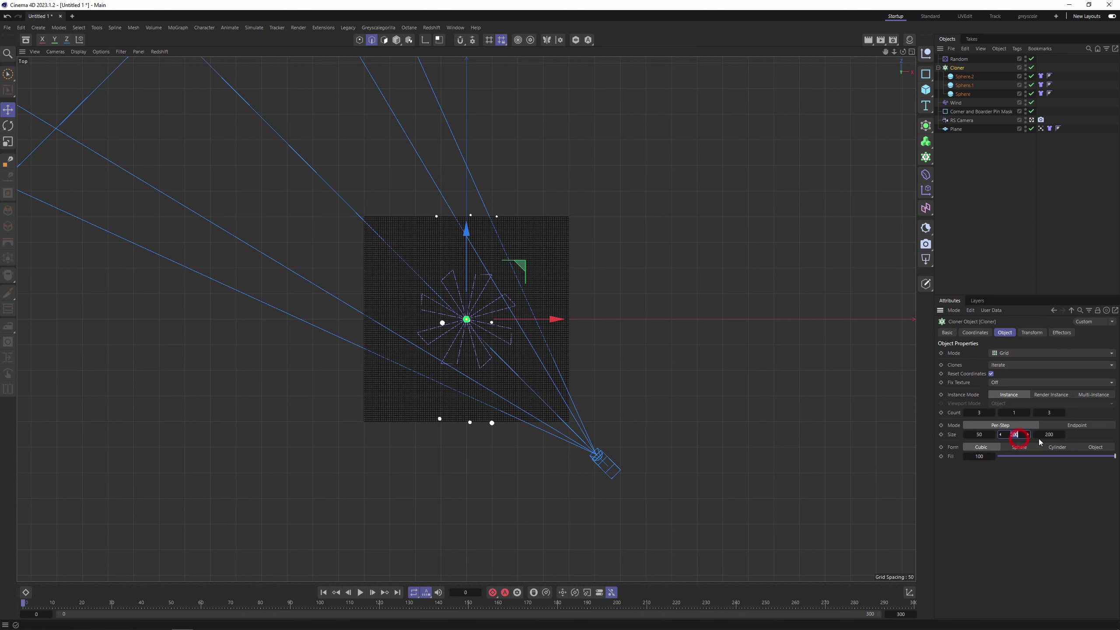
left_click(996, 412)
left_click(995, 413)
left_click(996, 412)
left_click(996, 412)
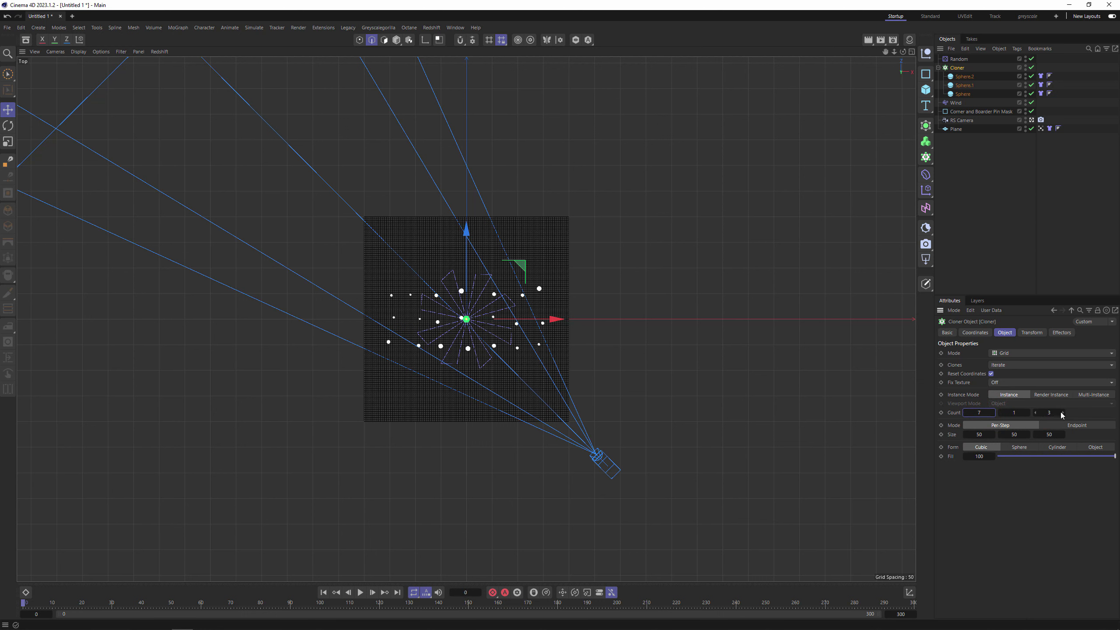
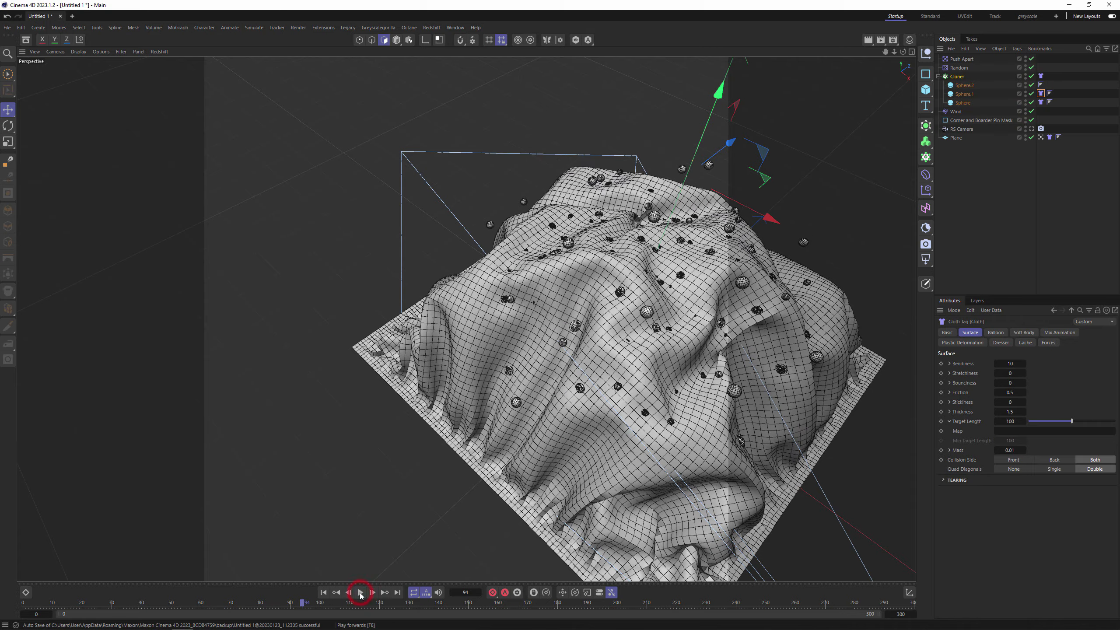
Replay the simulation from the first frame and set the three spheres' segments to 12
left_click(324, 593)
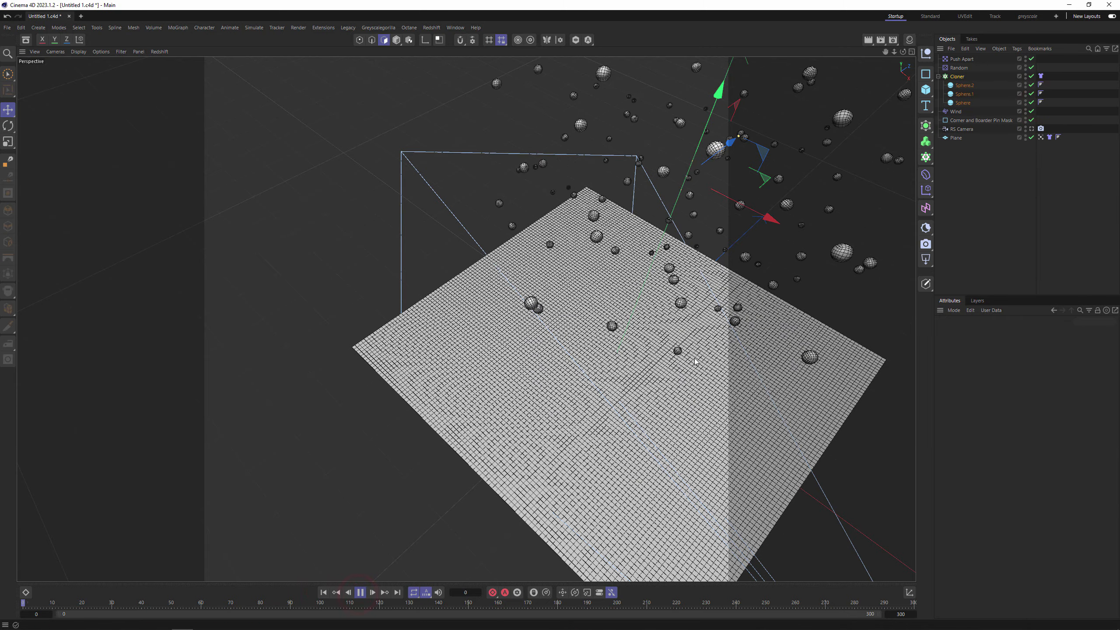
left_click_drag(701, 355, 756, 327, "alt")
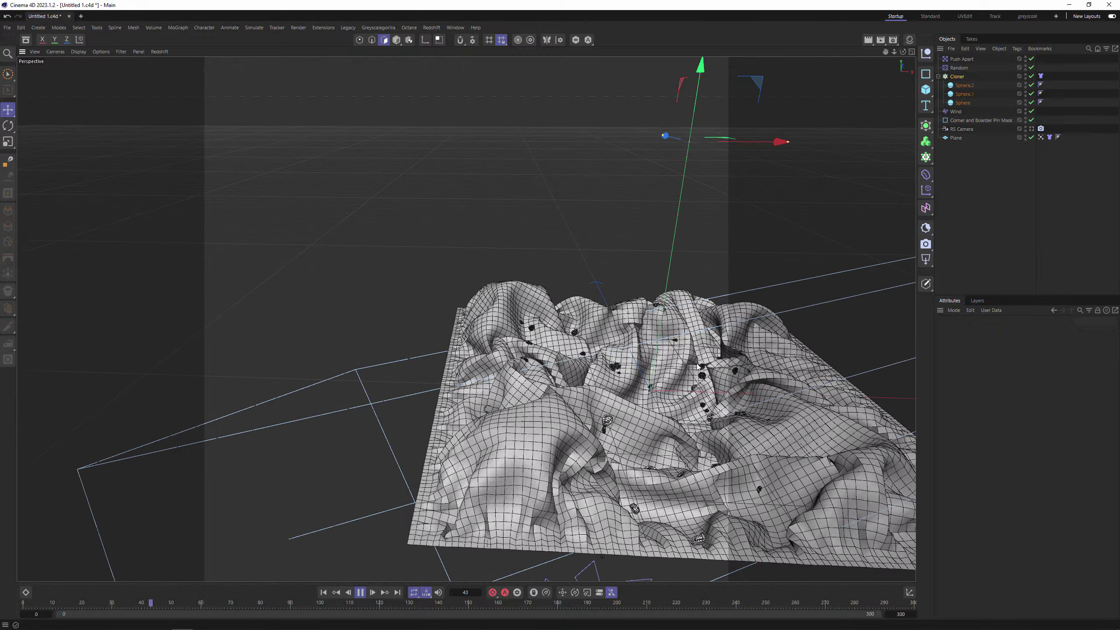
scroll(623, 433, "up", 5)
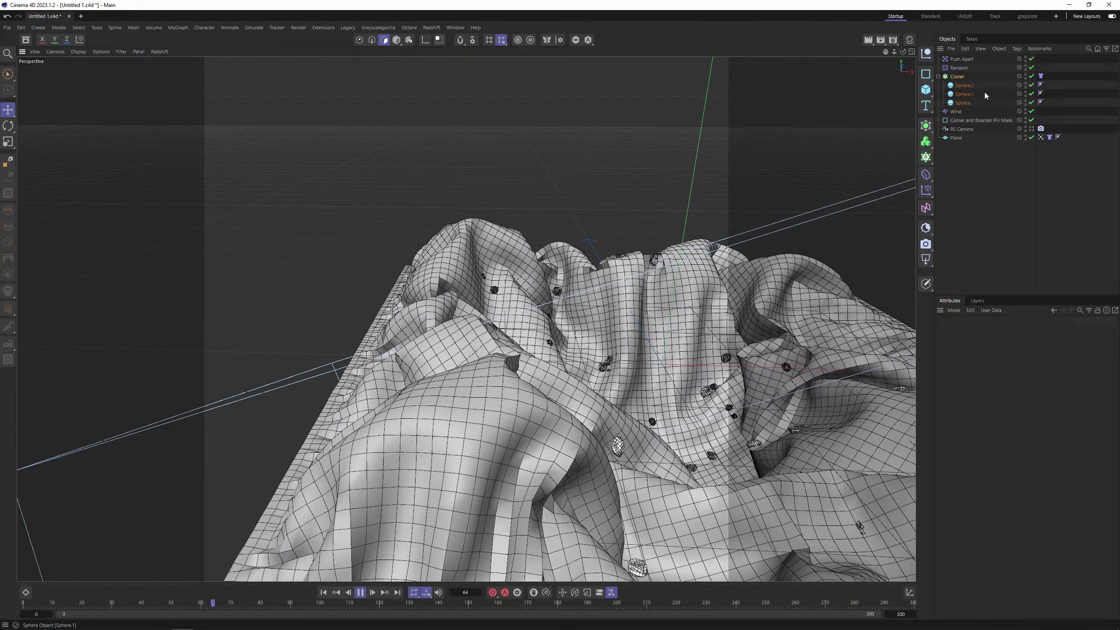
left_click(965, 87)
left_click(964, 103, "shift")
left_click(1000, 363)
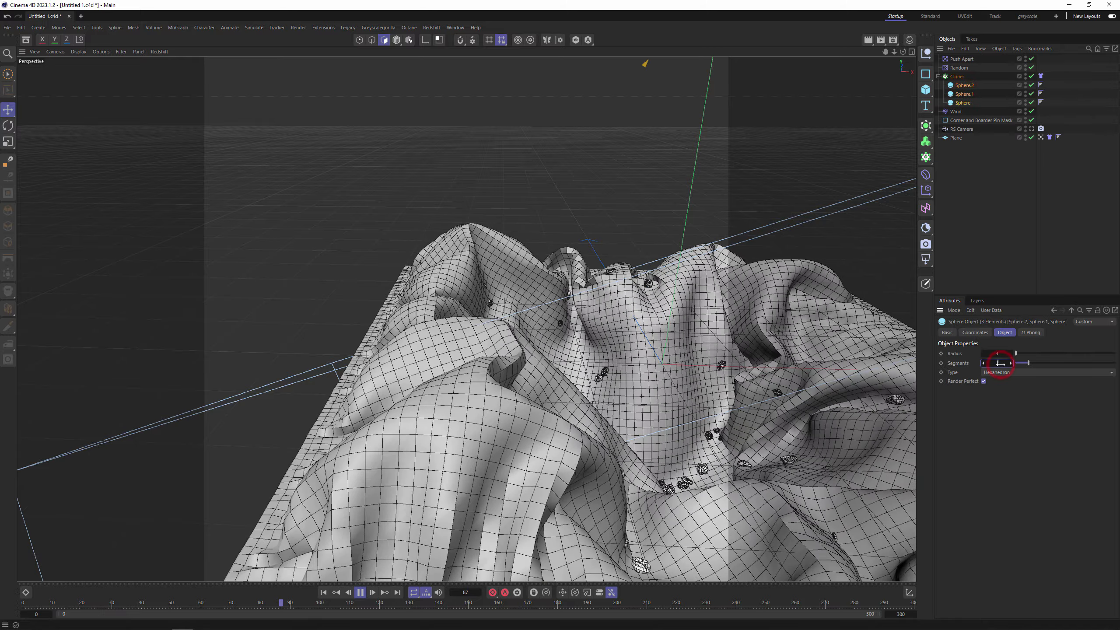
left_click_drag(1001, 364, 1000, 364)
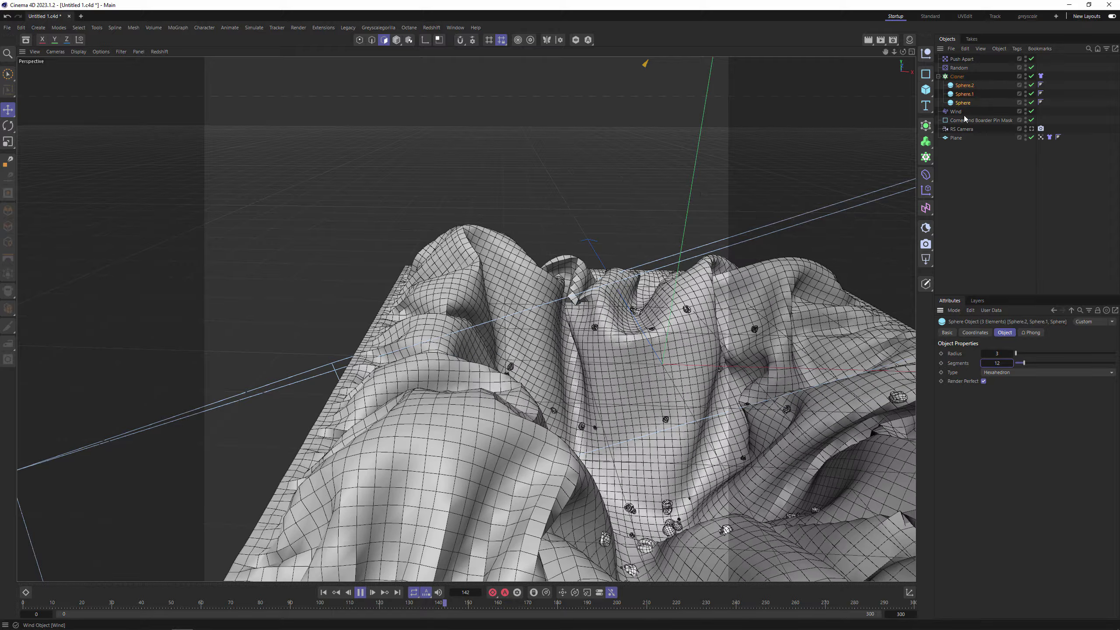
Enable Soft Body on the Cloner's Cloth tag
left_click(1042, 76)
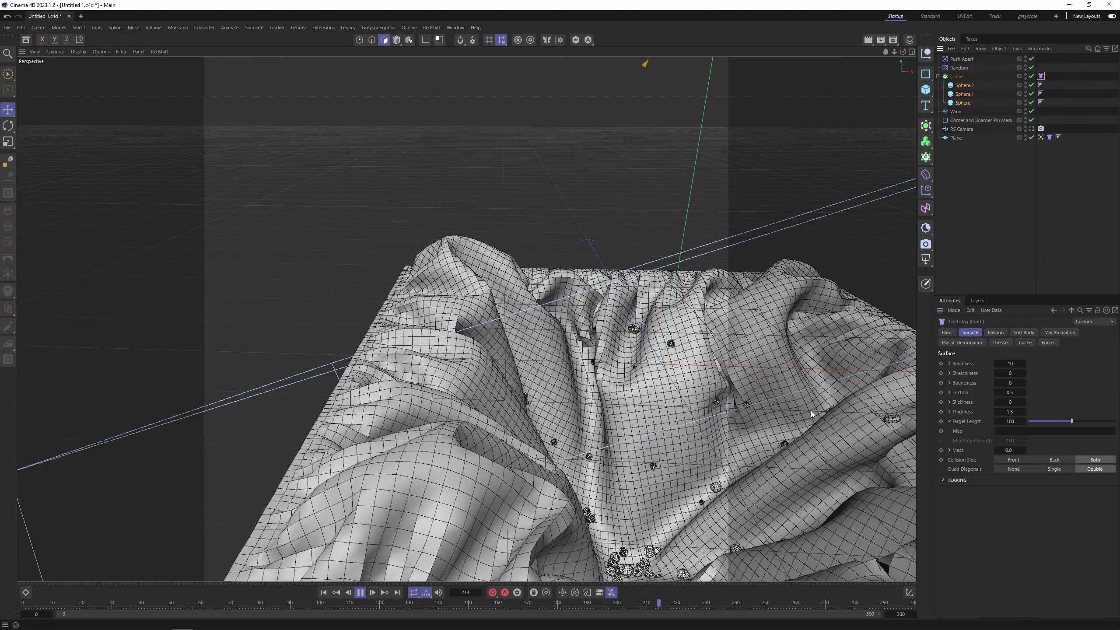
left_click(993, 333)
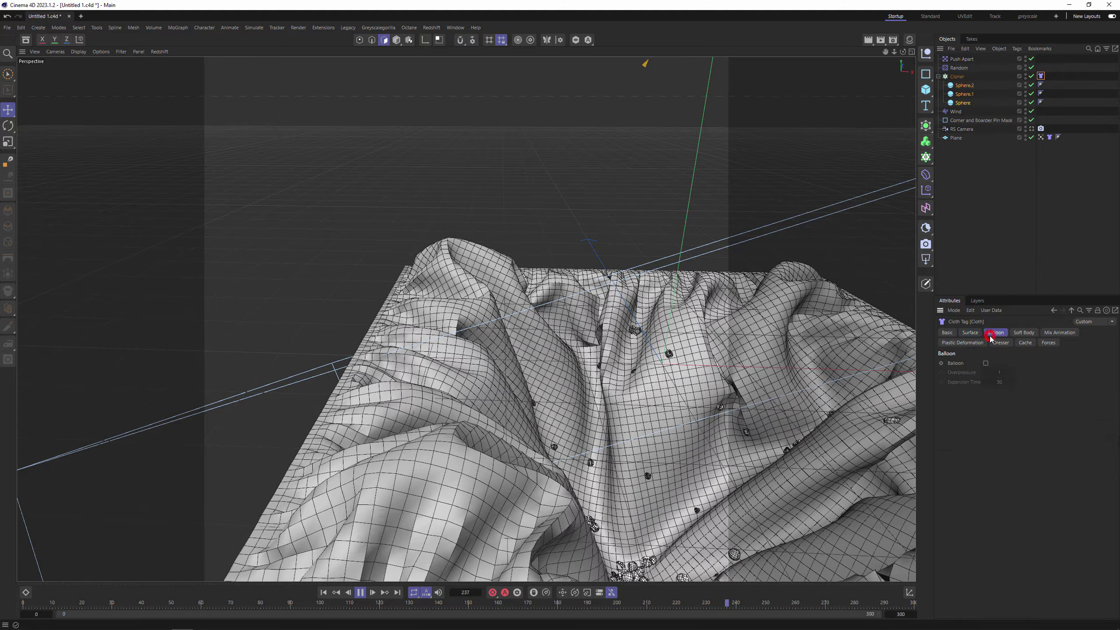
left_click(1023, 332)
left_click(987, 363)
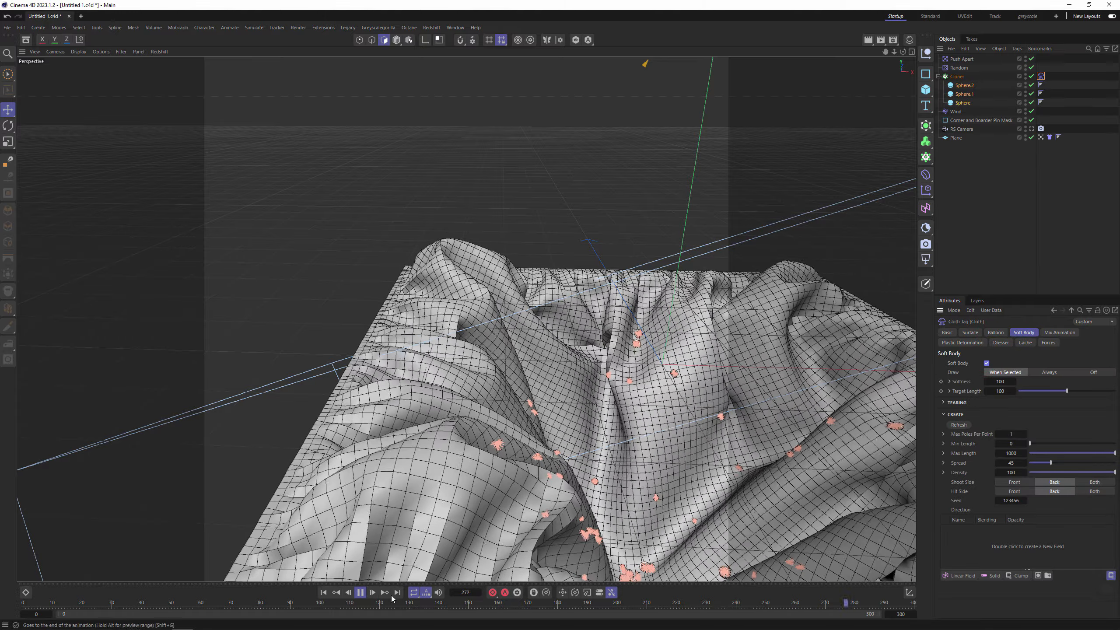
Replay the simulation from the first frame and set the Cloner's soft body Softness to 5
left_click(323, 593)
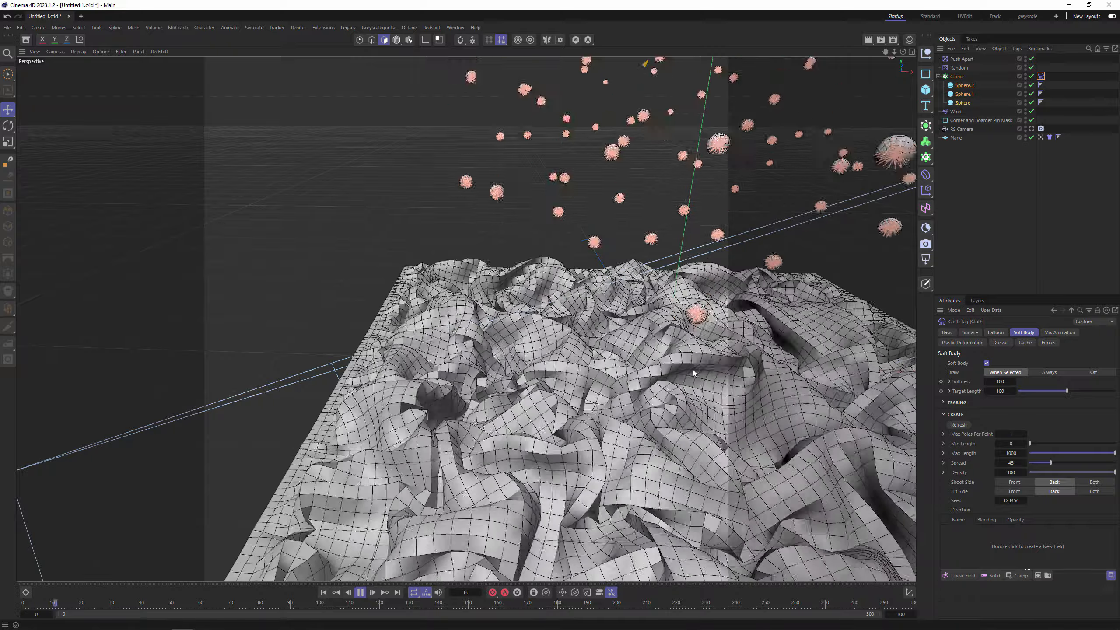
scroll(782, 408, "up", 6)
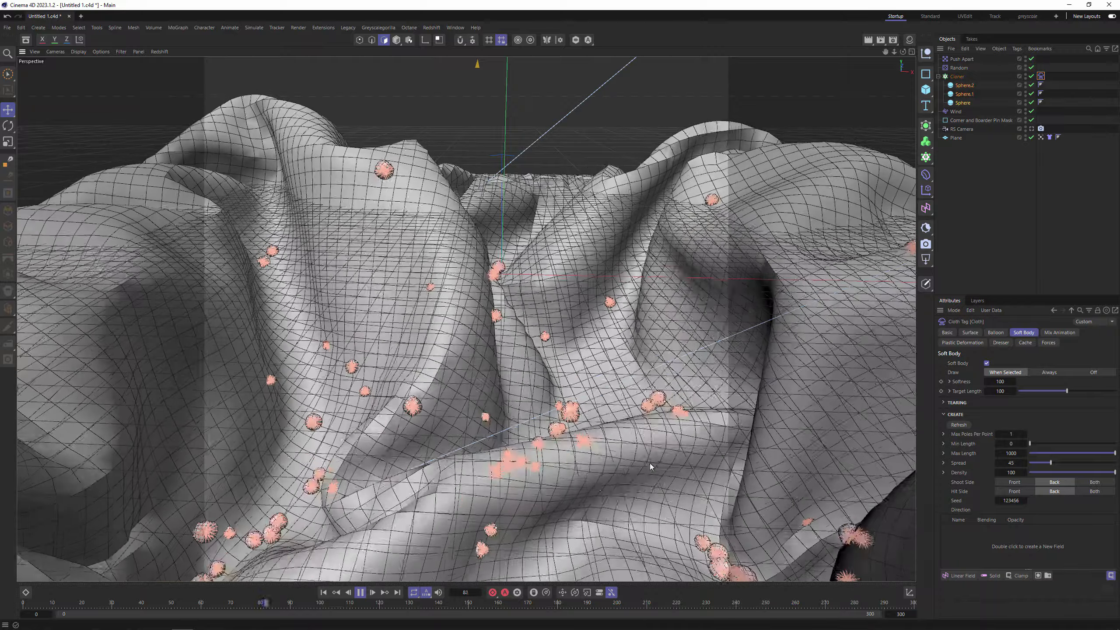
left_click_drag(994, 382, 1039, 391)
type("5")
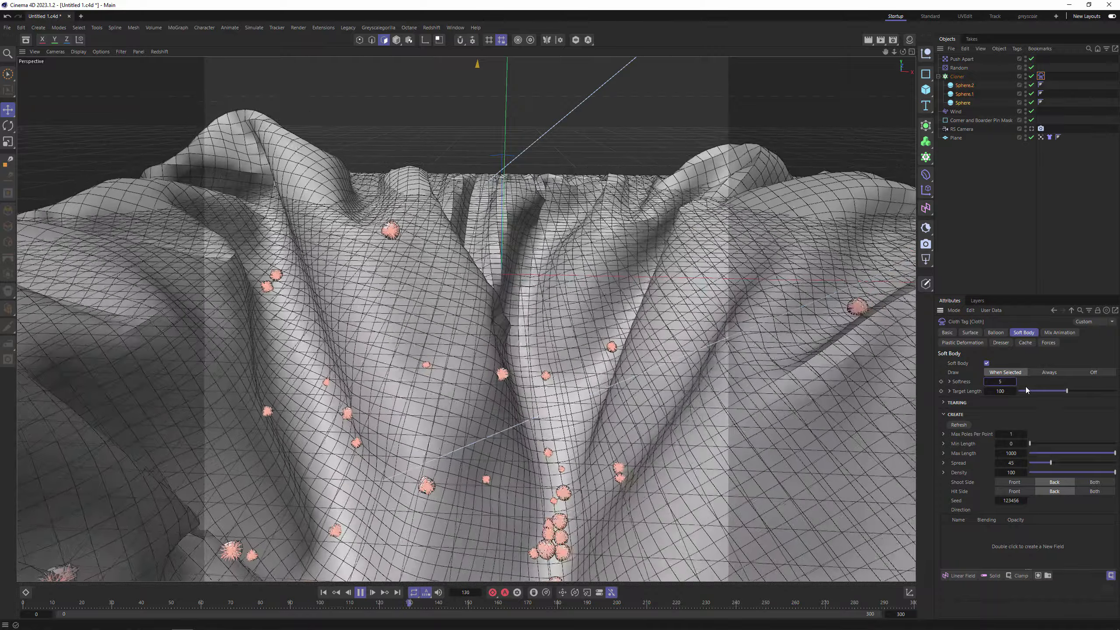
Set the radius of the three spheres to 5 and replay the simulation from the first frame
left_click(972, 85)
left_click(970, 103, "shift")
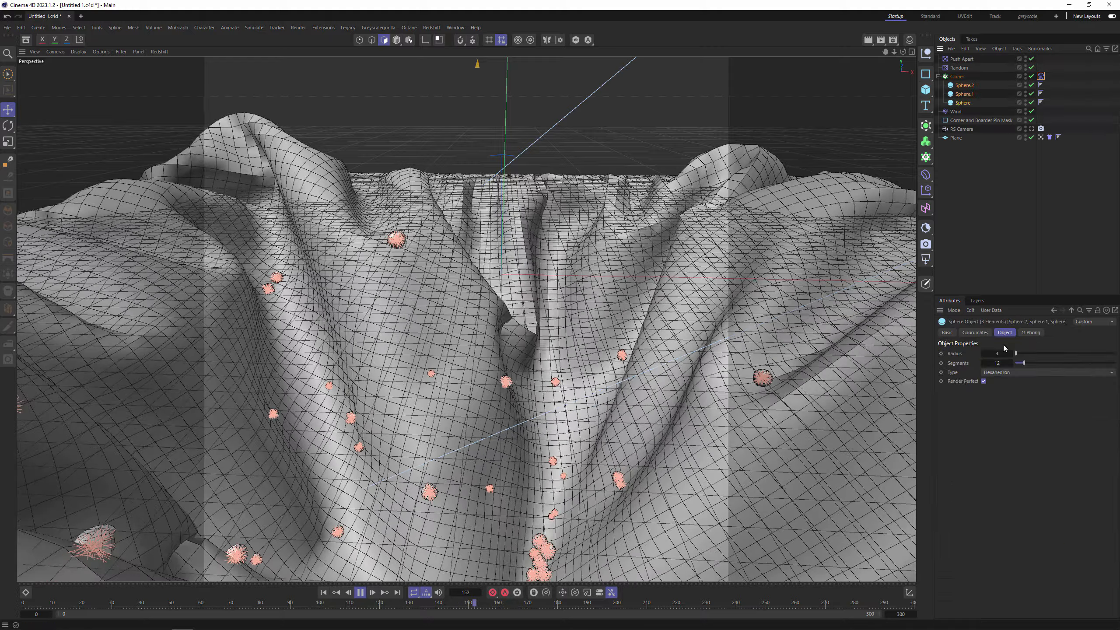
double_click(997, 354)
type("5")
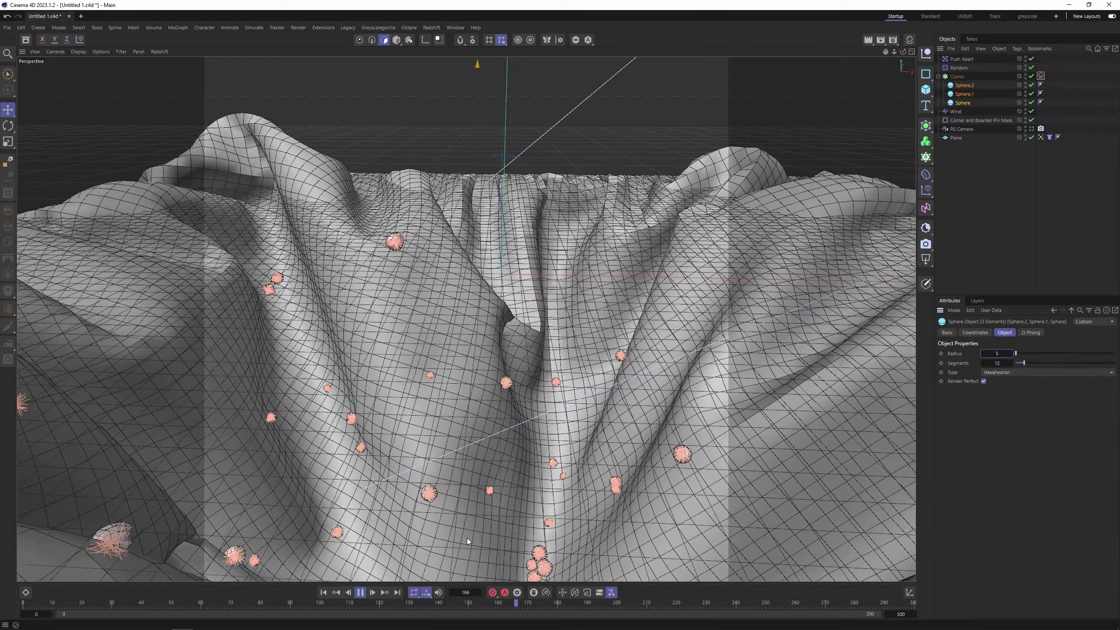
left_click(323, 592)
scroll(576, 357, "down", 8)
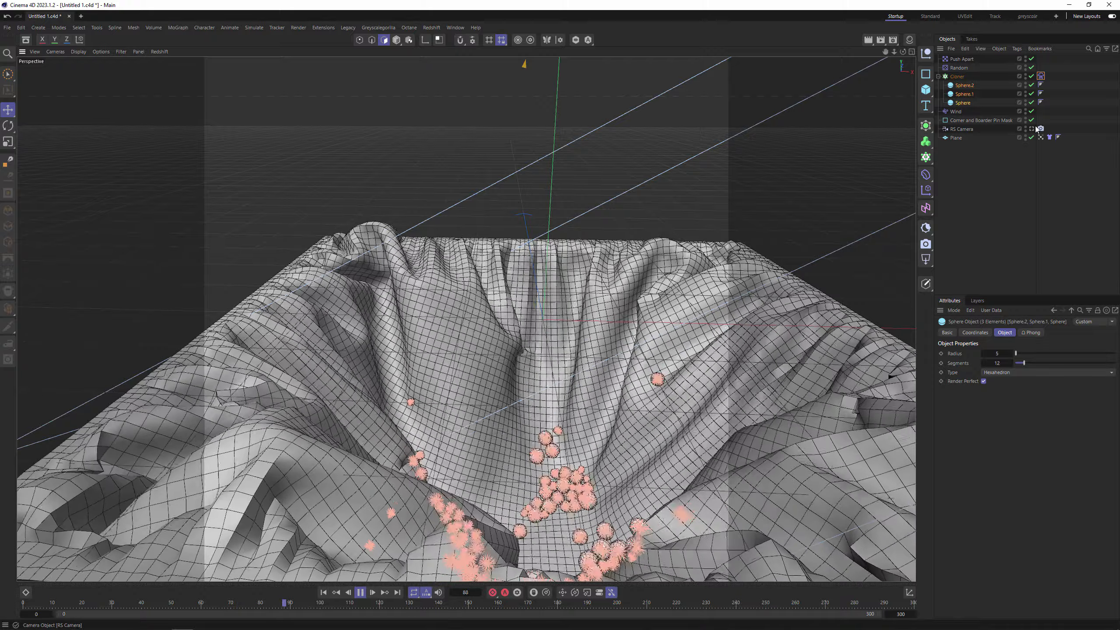
Set the plane's cloth Mass to 2 and replay the simulation, viewing the spheres on the folds from above
left_click(1050, 137)
left_click(970, 332)
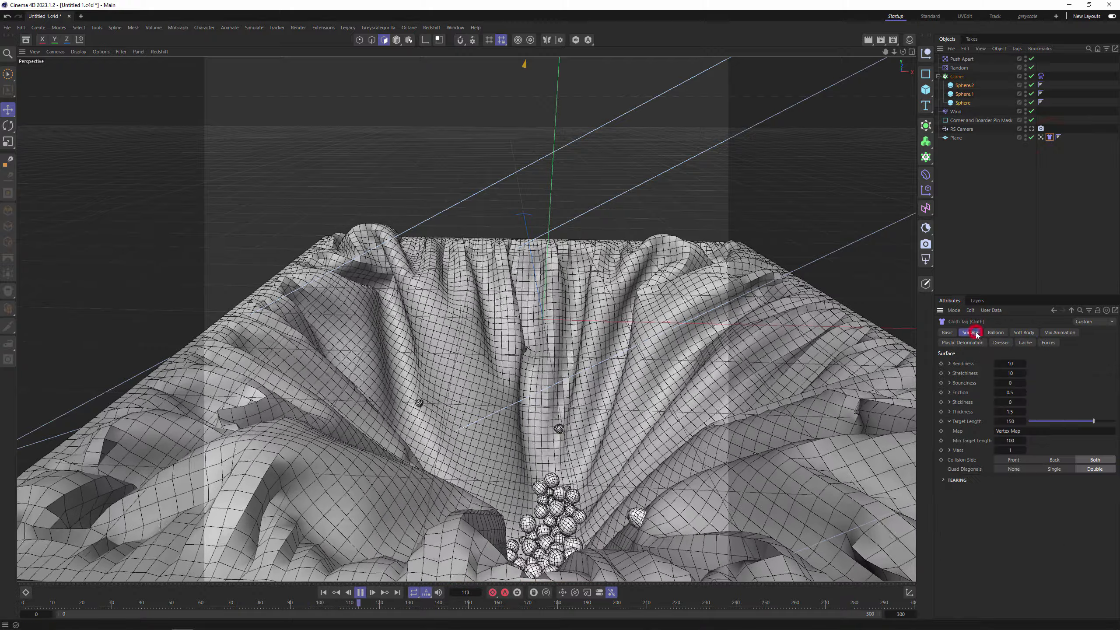
left_click(1010, 450)
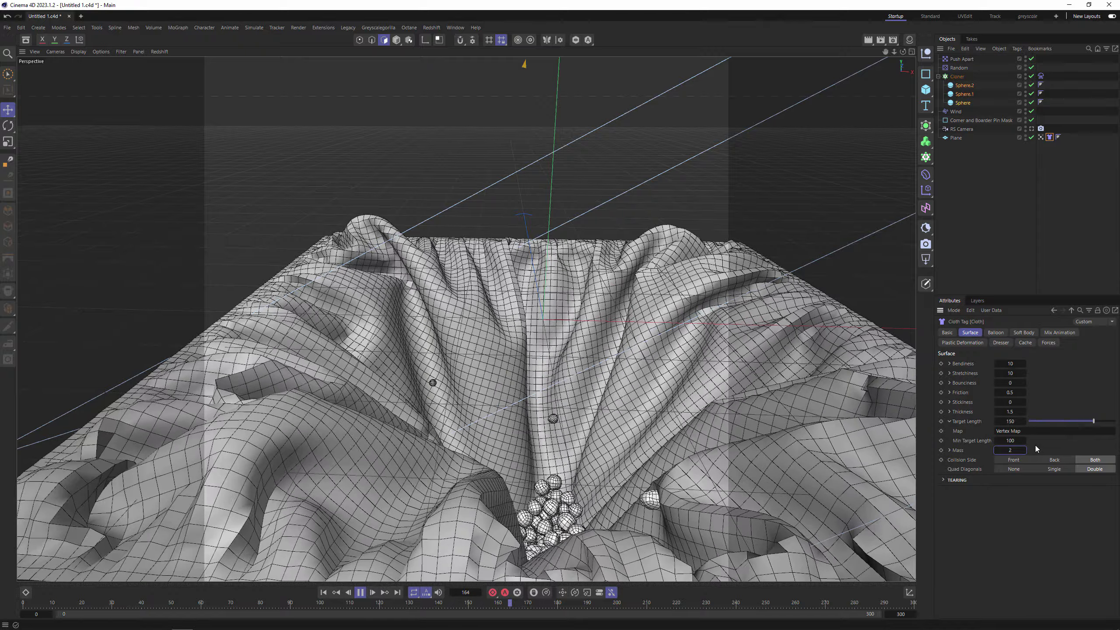
left_click(324, 593)
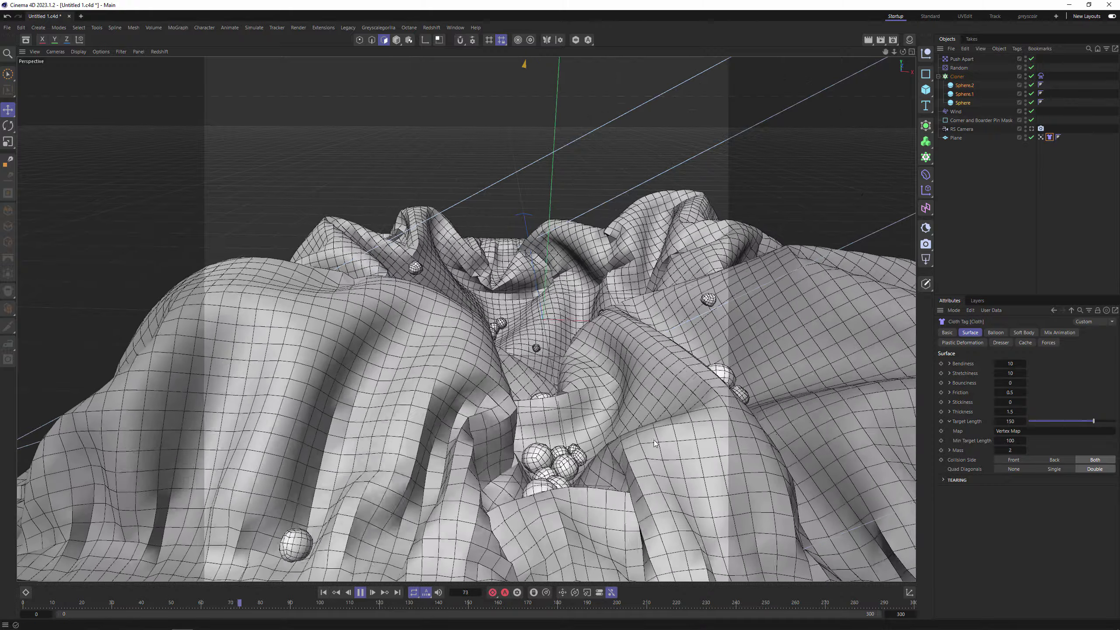
scroll(605, 420, "down", 4)
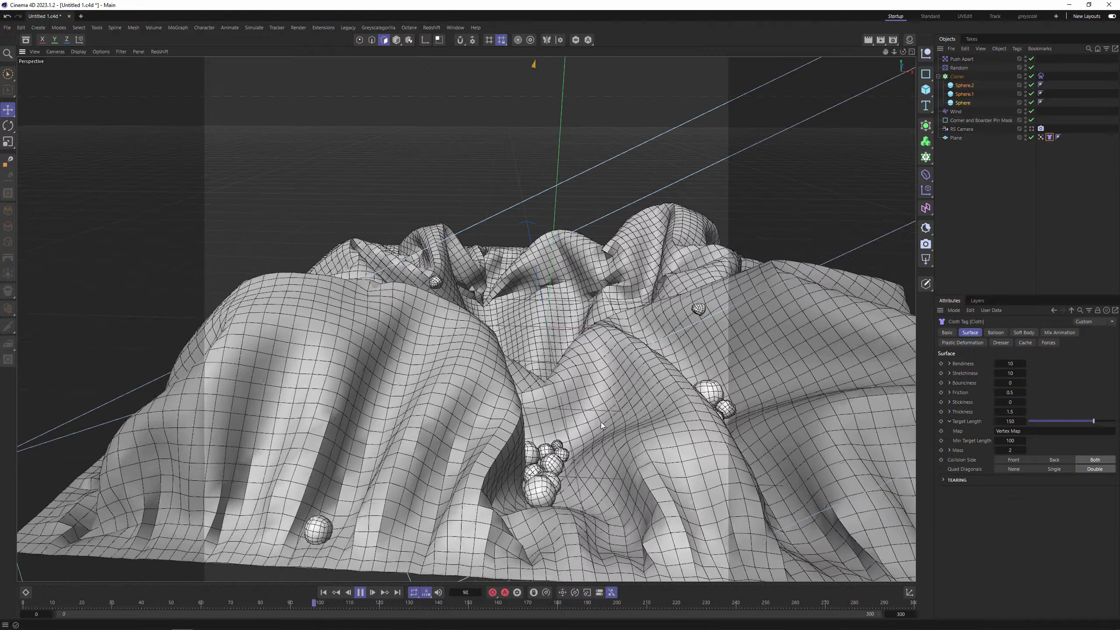
left_click_drag(648, 401, 551, 447, "alt")
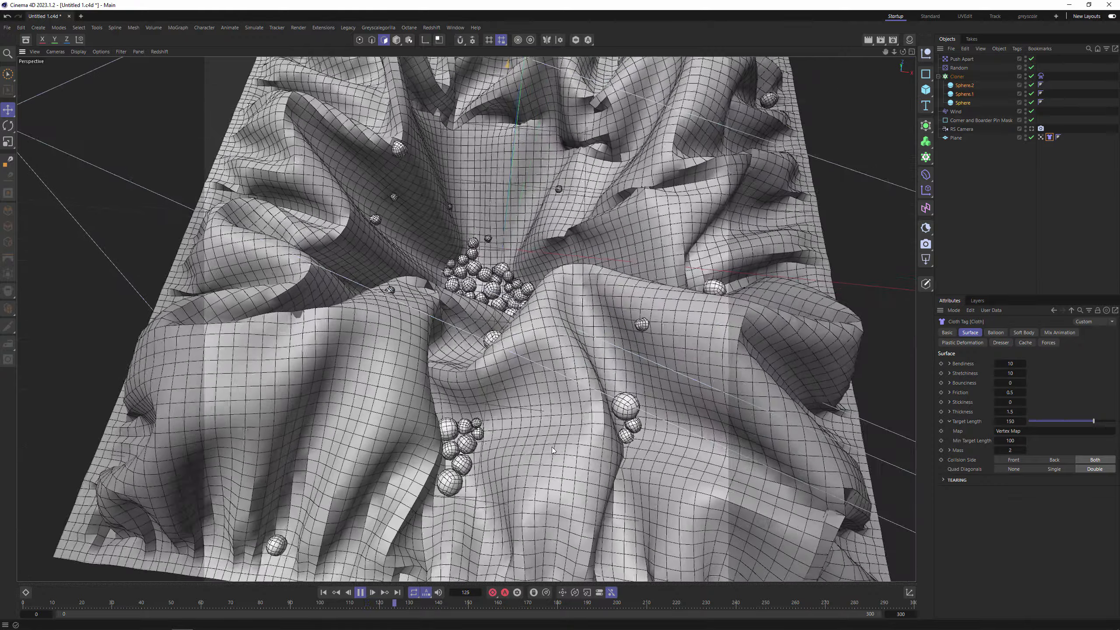
left_click_drag(571, 384, 401, 313, "alt")
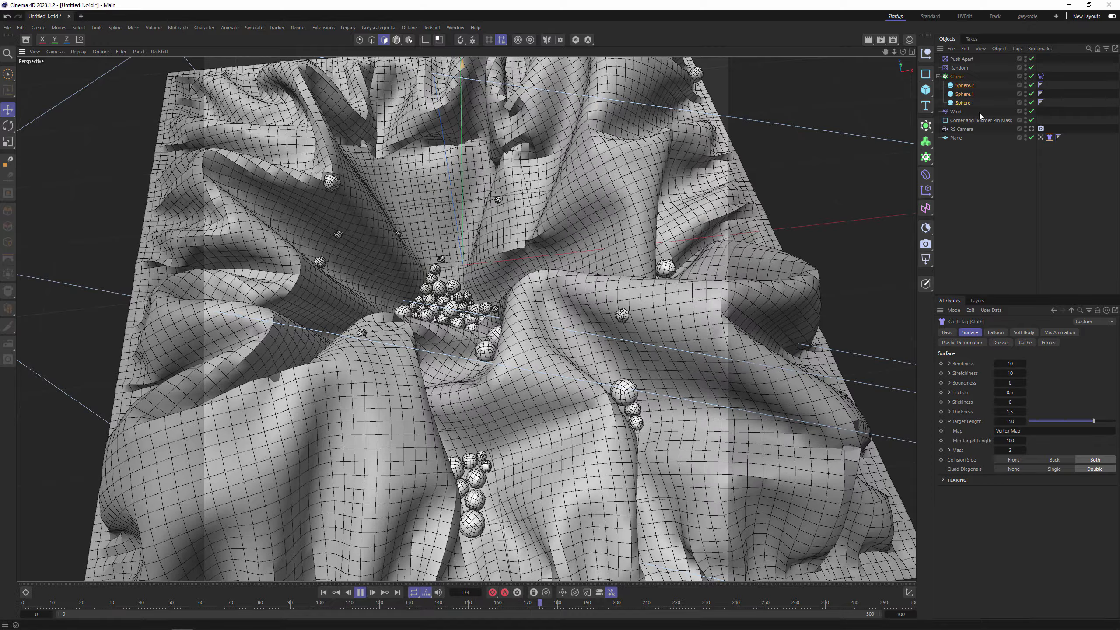
Set the Mass of the Cloner's Cloth tag to 0.005
left_click(1041, 75)
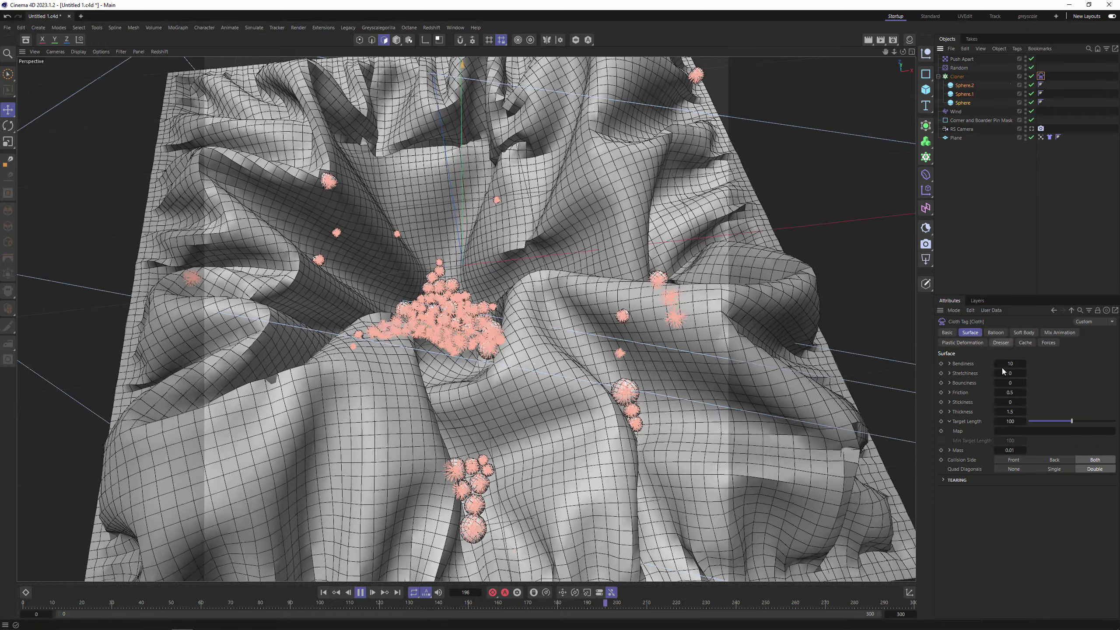
double_click(1010, 450)
type("0.005")
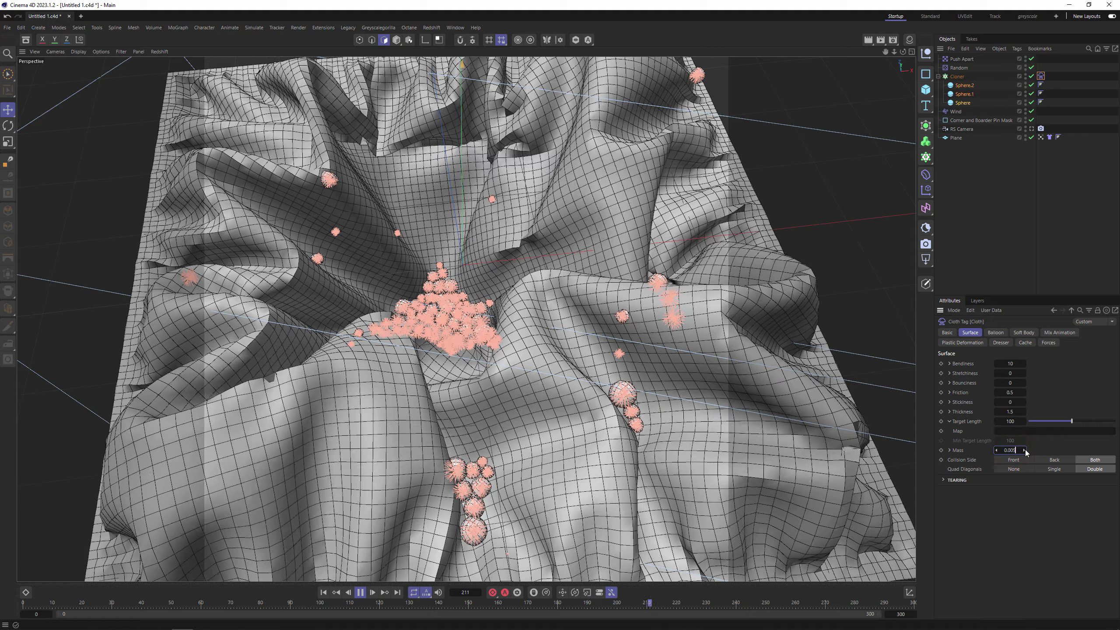
Set the Mass on the plane's Cloth tag to 4 and return the simulation to the first frame
key("Return")
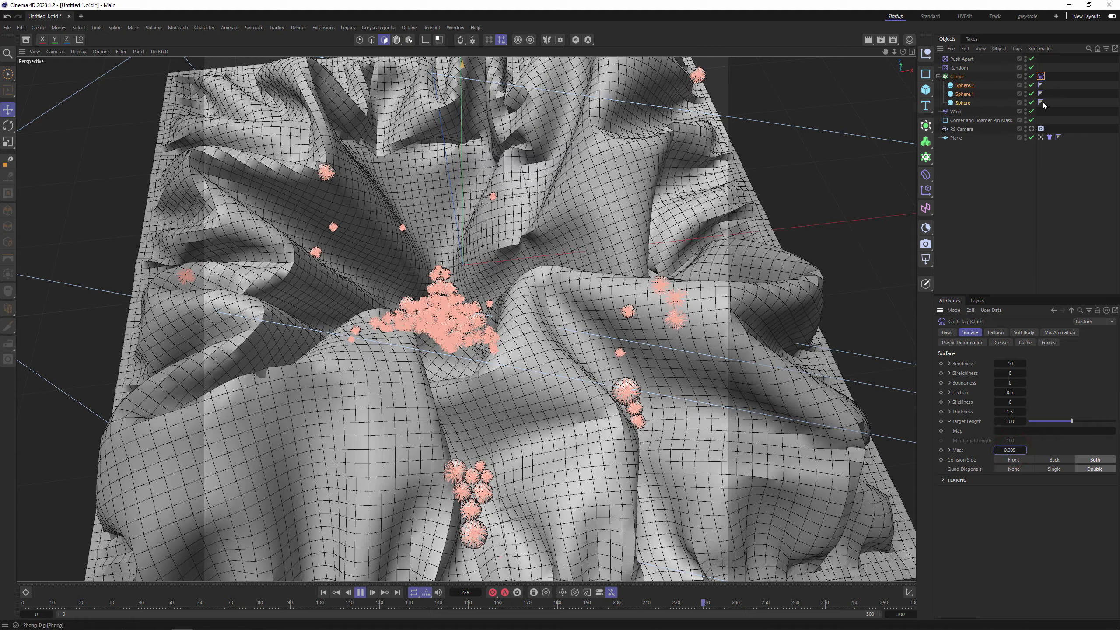
left_click(1049, 137)
double_click(1010, 450)
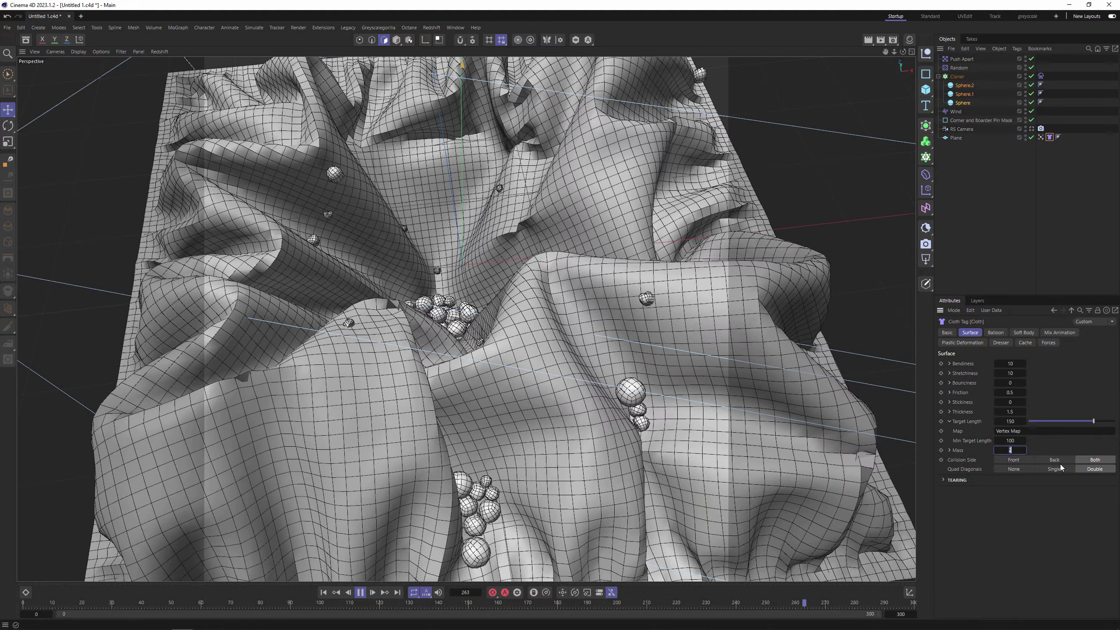
type("4")
key("Return")
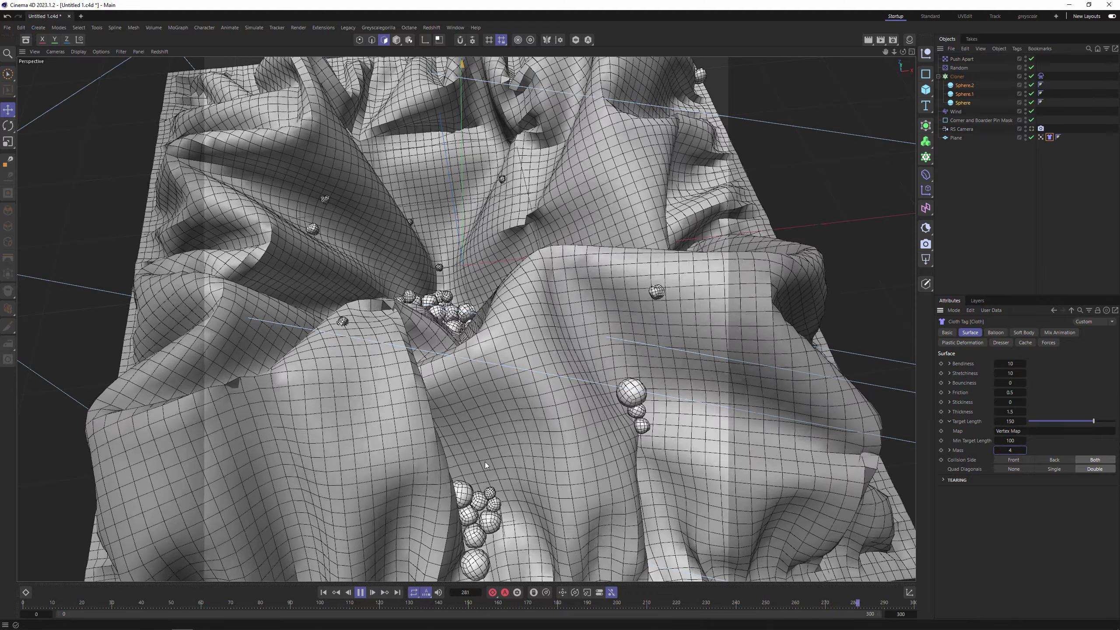
left_click(361, 593)
left_click(326, 593)
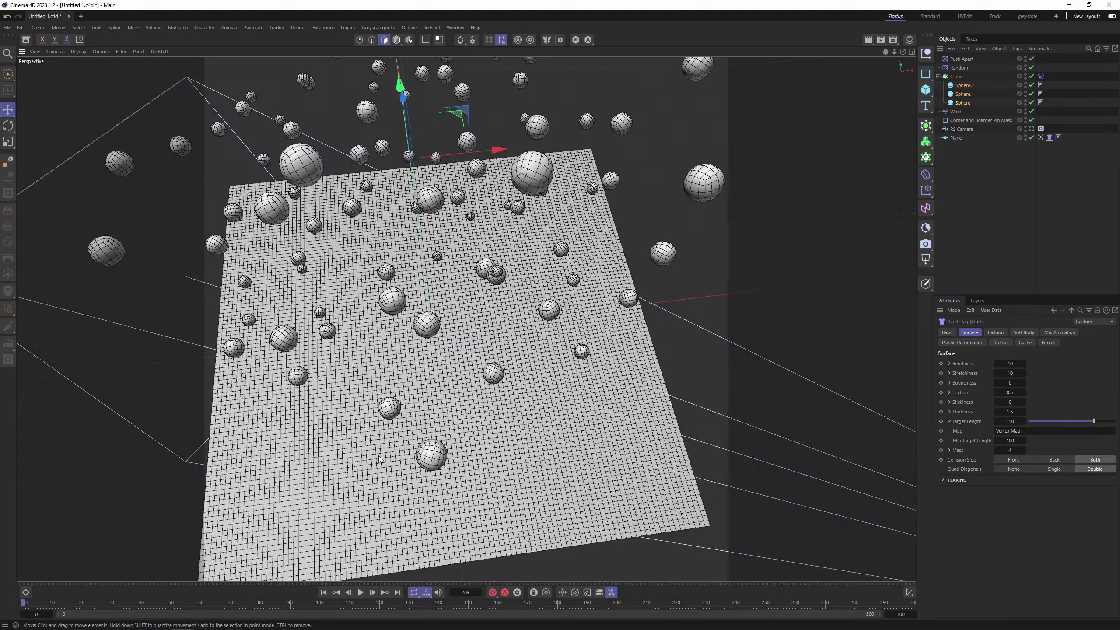
Add a cube and scale it up so it encloses the cloth plane and the cloned spheres
scroll(382, 459, "down", 5)
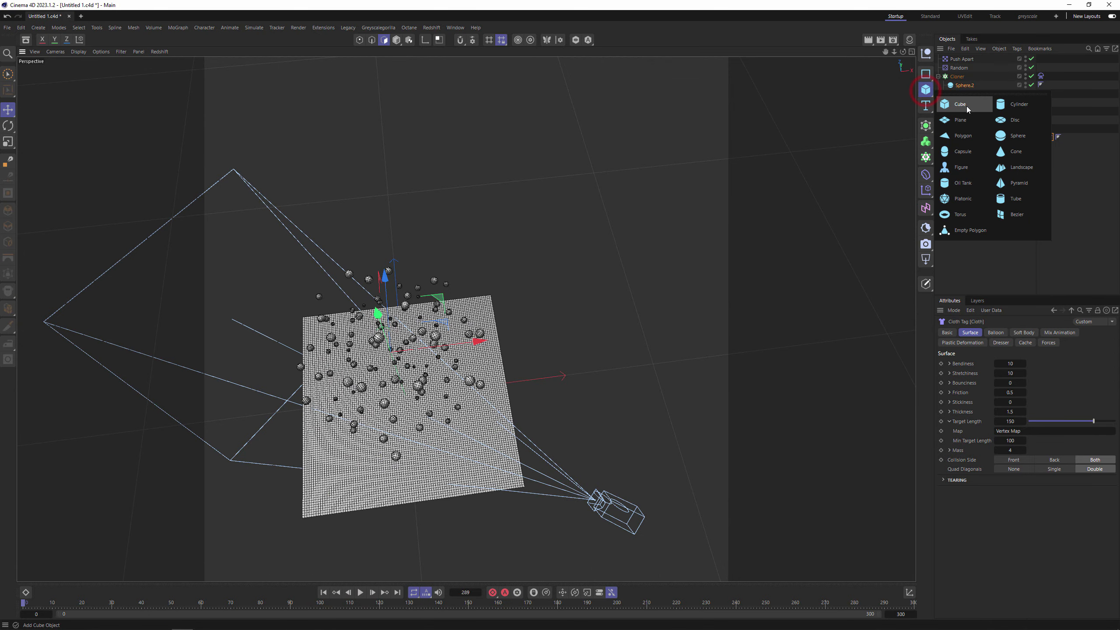
left_click(967, 107)
key("t")
left_click_drag(496, 252, 860, 212)
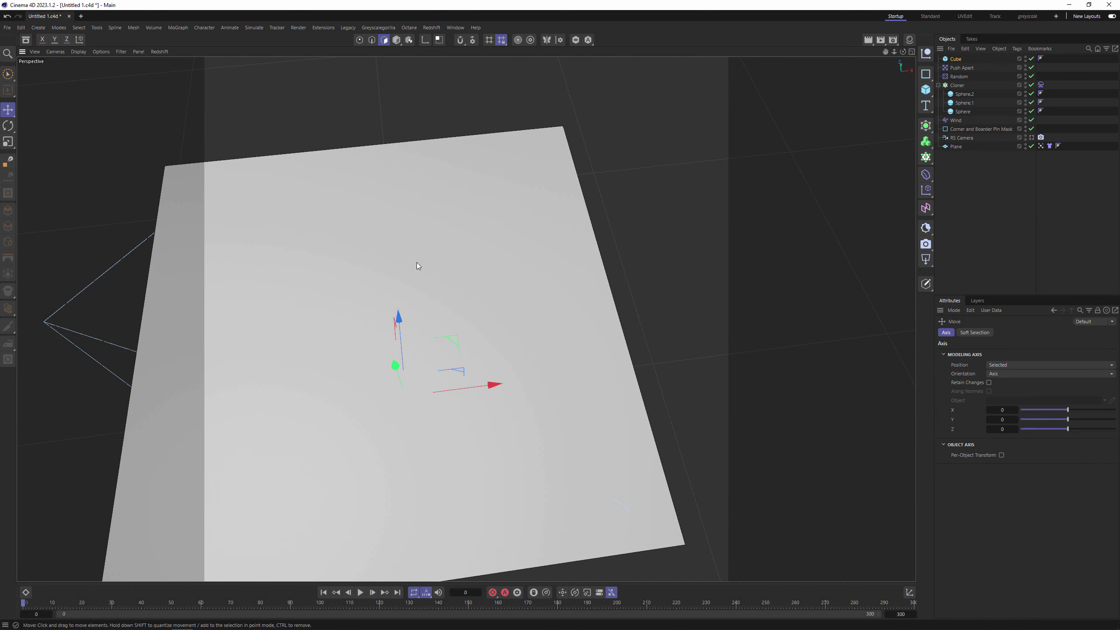
Flatten the cube into a wide shallow box beneath the spheres, make it editable, and delete its top polygon
middle_click(351, 342)
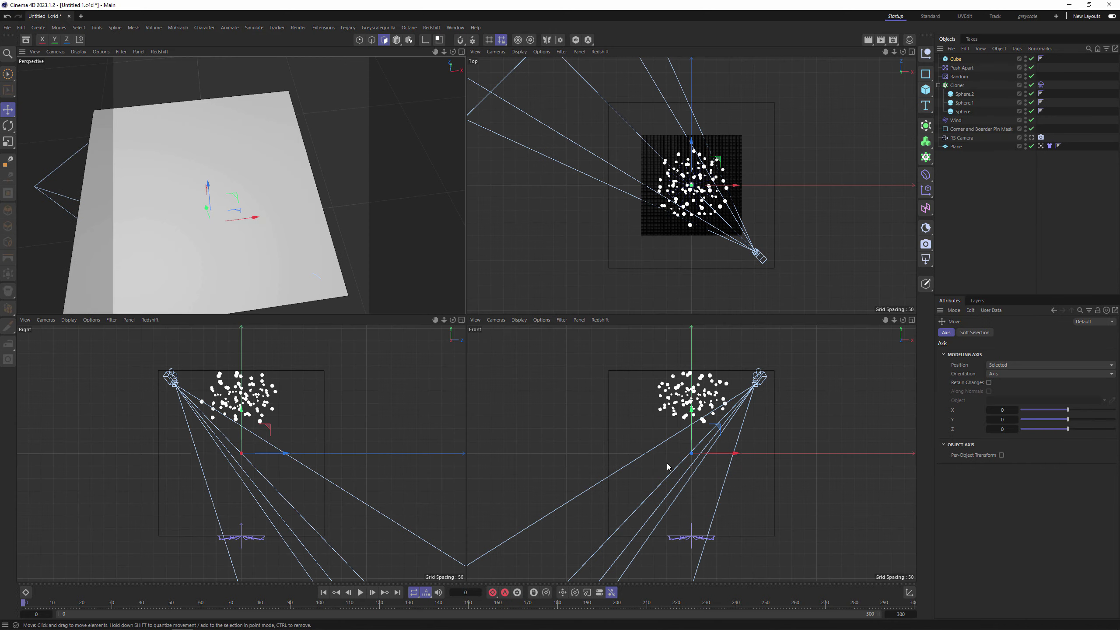
middle_click(667, 463)
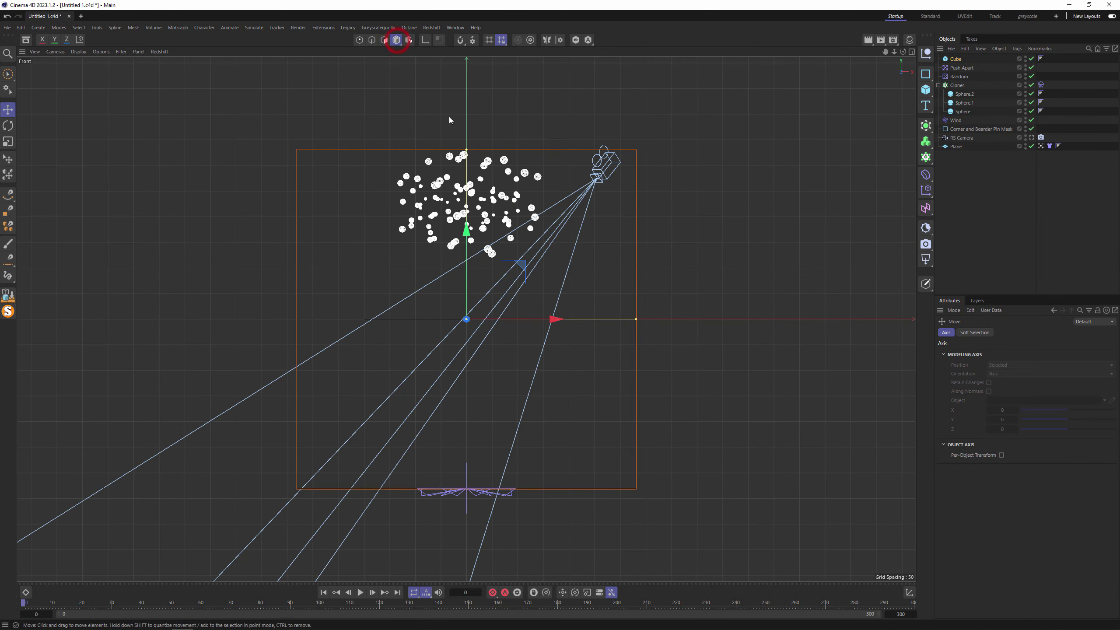
middle_click(507, 293)
middle_click(254, 258)
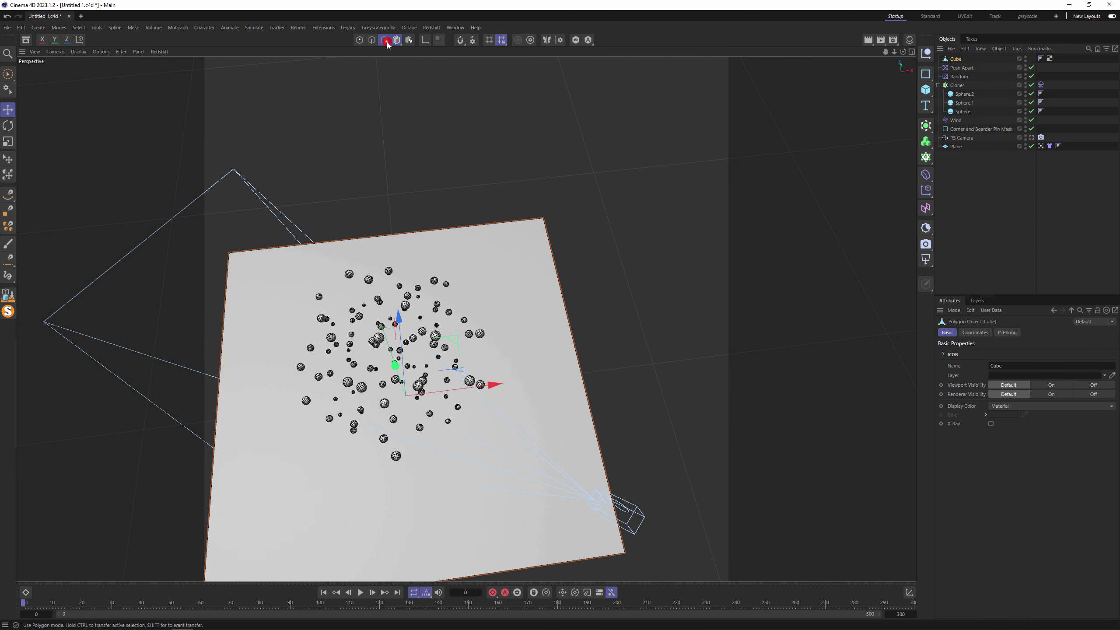
left_click(386, 40)
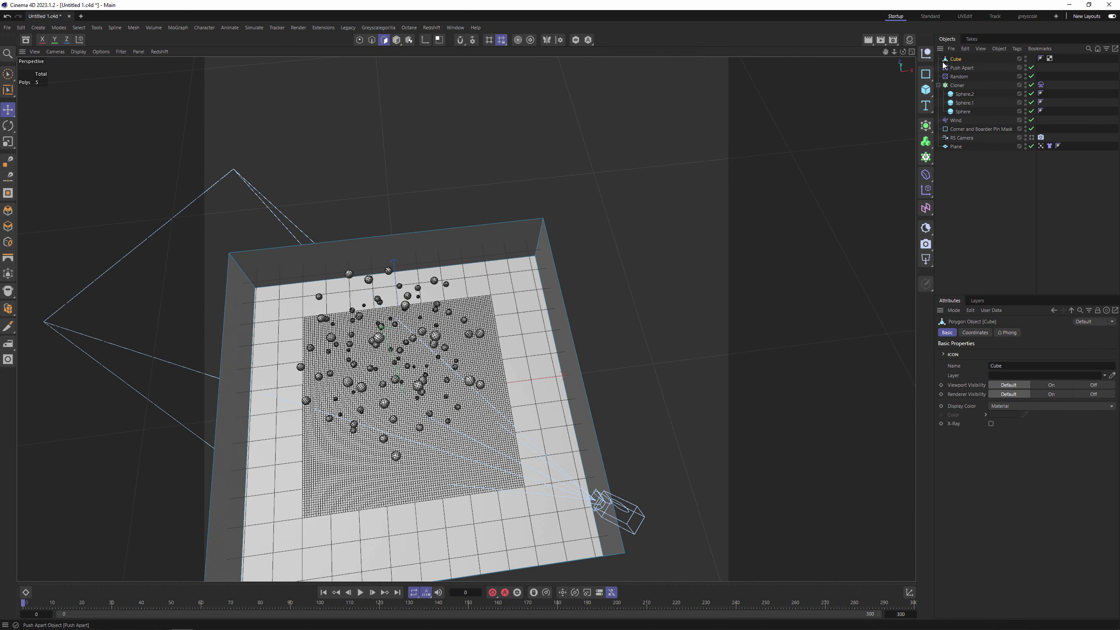
Add a Collider tag to the cube and a Display tag with its Shading Mode set to Lines
right_click(953, 59)
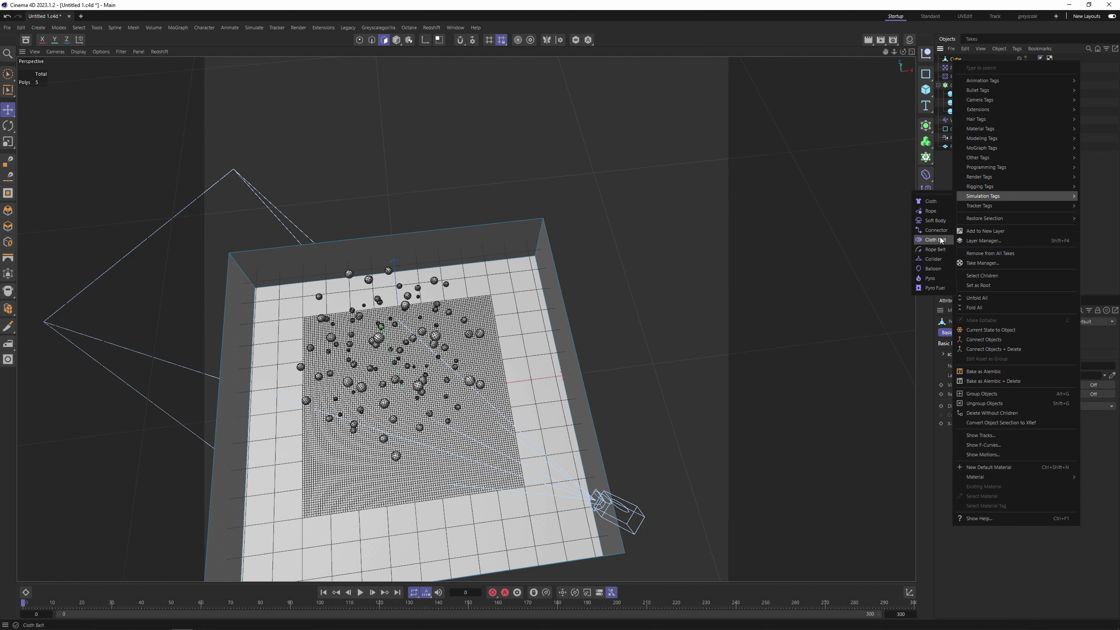
left_click(933, 259)
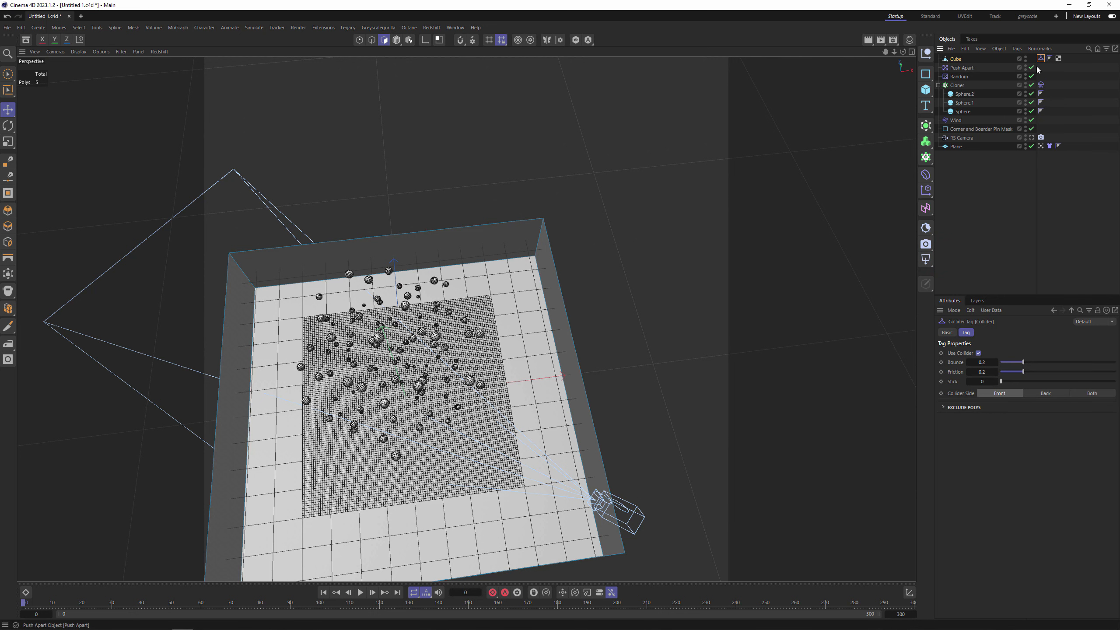
right_click(958, 61)
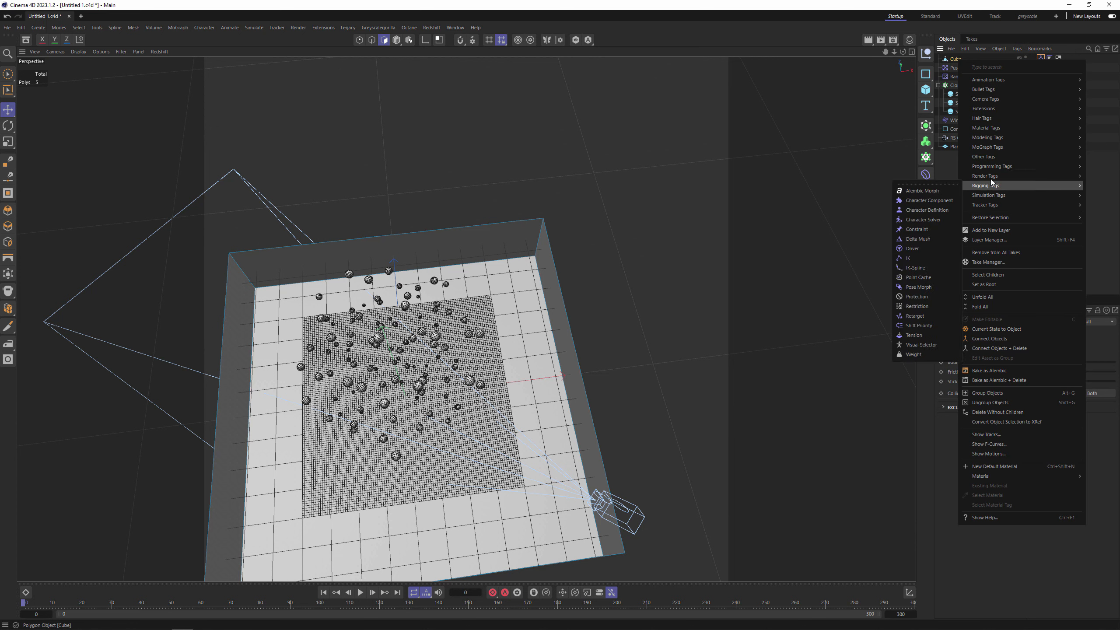
left_click(933, 191)
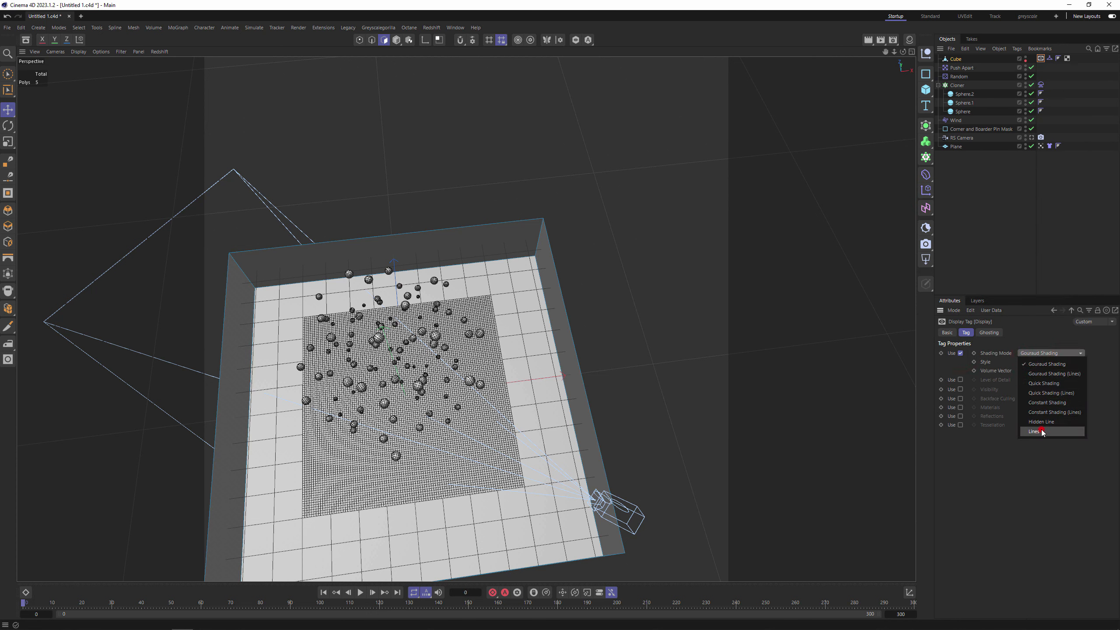
left_click(1041, 431)
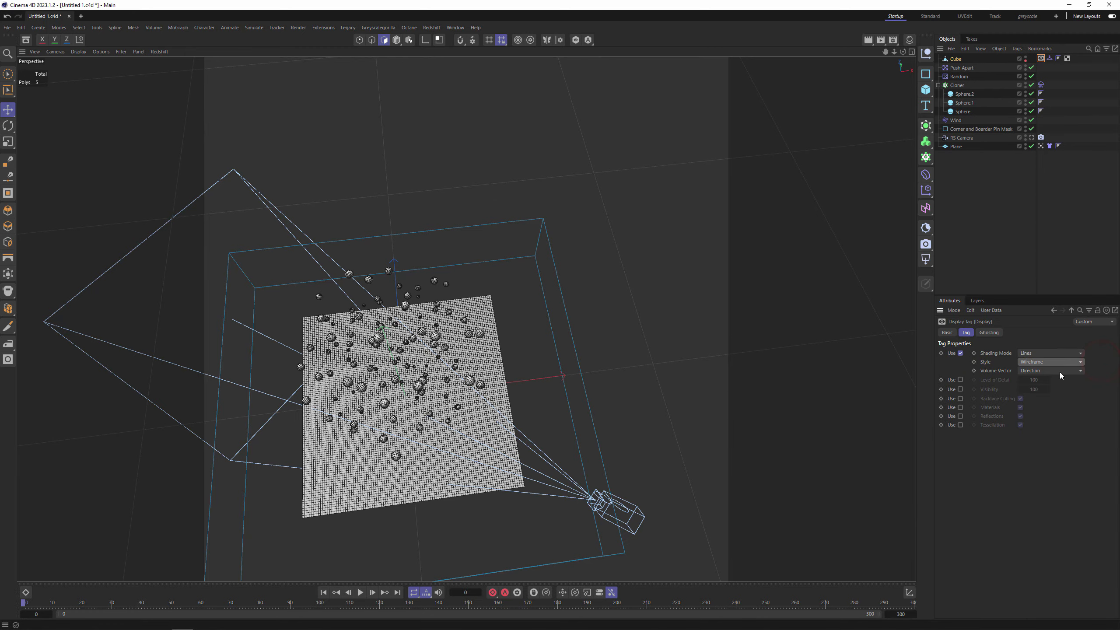
Play the simulation and examine how spheres falling beyond the cloth behave against the cube collider
left_click_drag(457, 383, 445, 309, "alt")
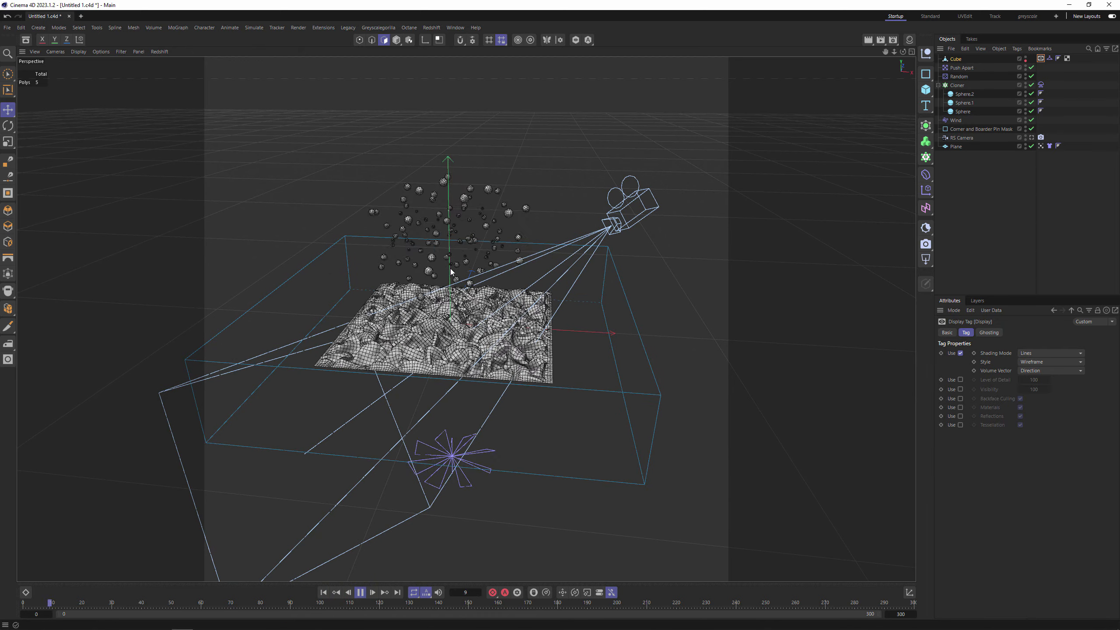
scroll(449, 270, "up", 3)
scroll(450, 268, "up", 2)
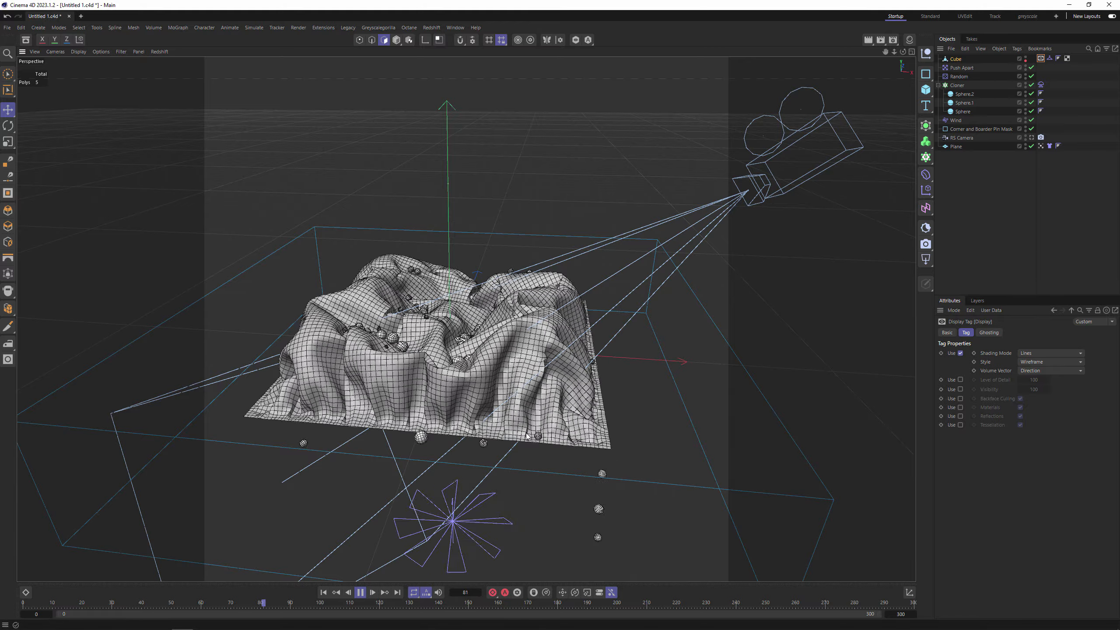
scroll(389, 491, "down", 4)
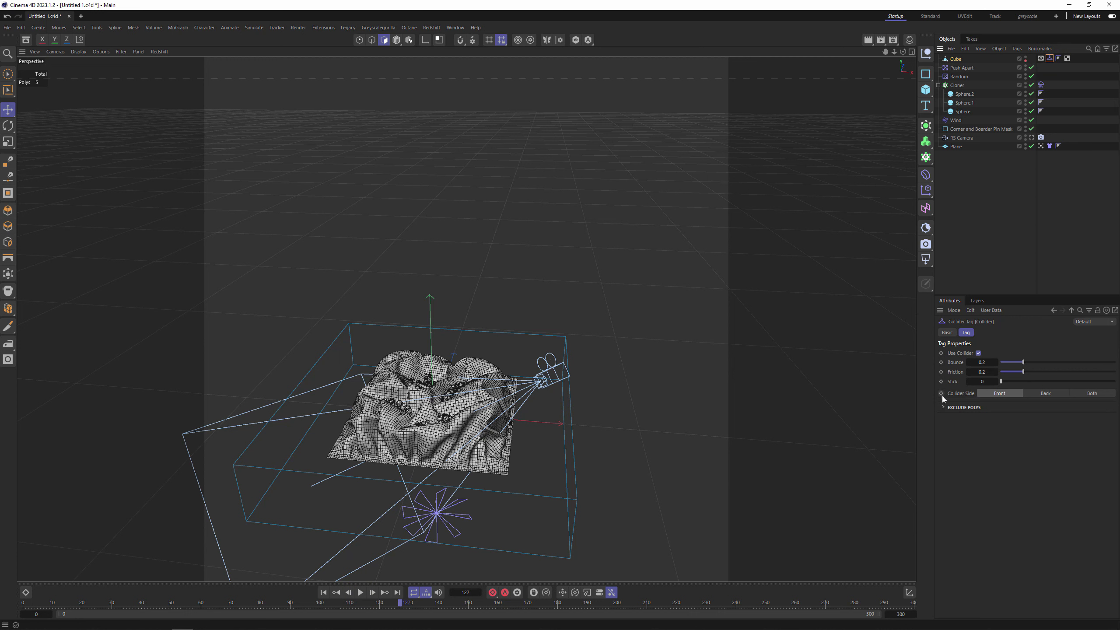
Set the cube's Collider Side to Back and replay the simulation from the first frame
left_click(1048, 393)
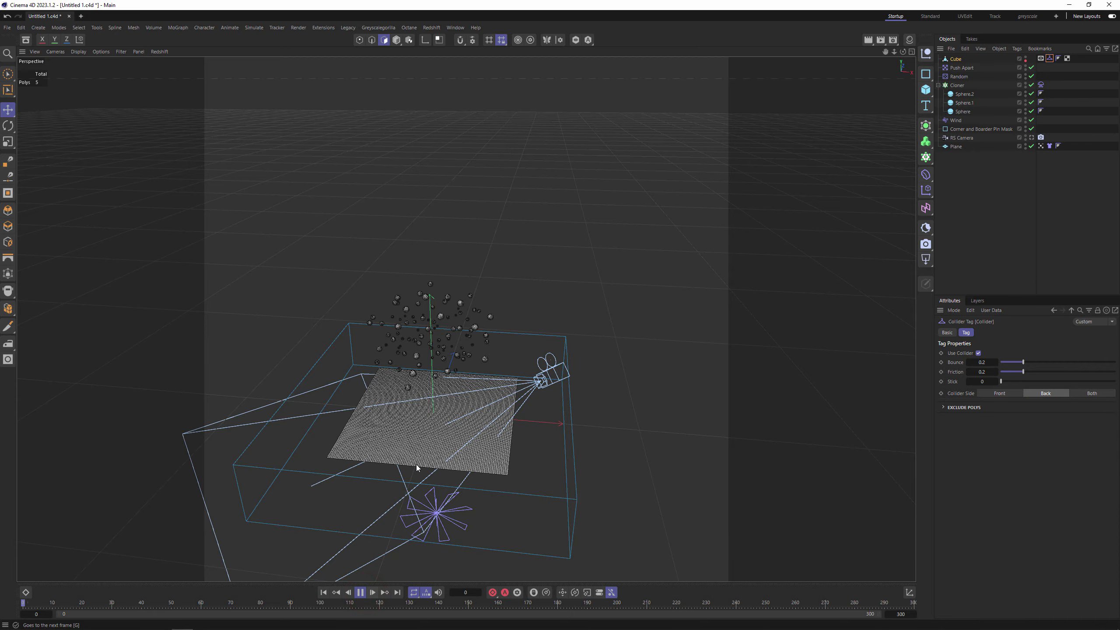
middle_click_drag(417, 464, 452, 370, "alt")
scroll(452, 370, "up", 5)
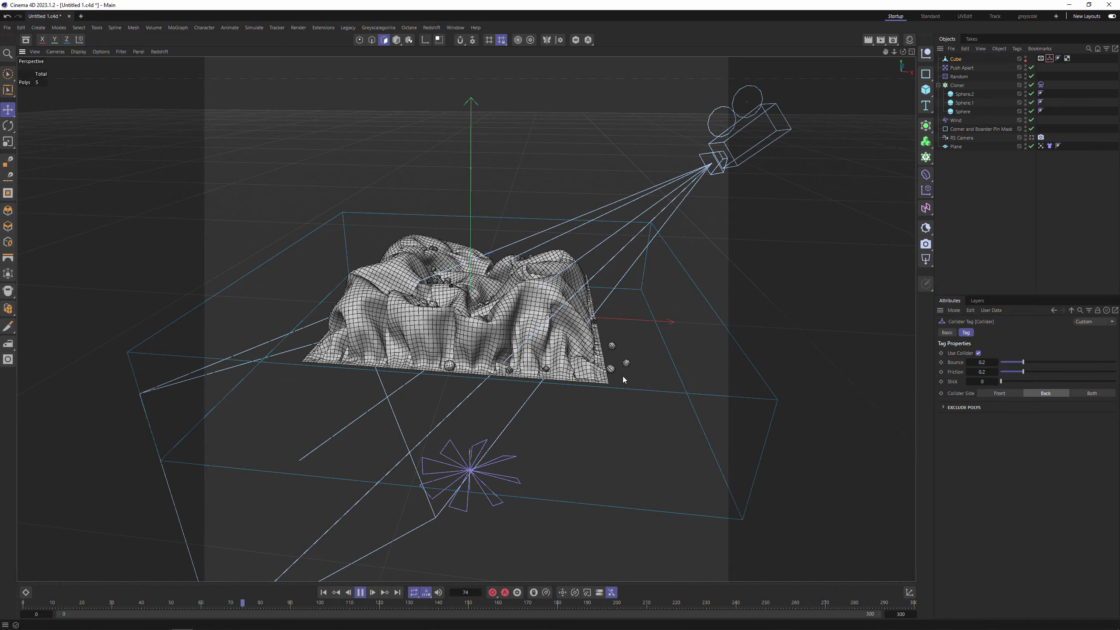
left_click_drag(623, 376, 409, 570, "alt")
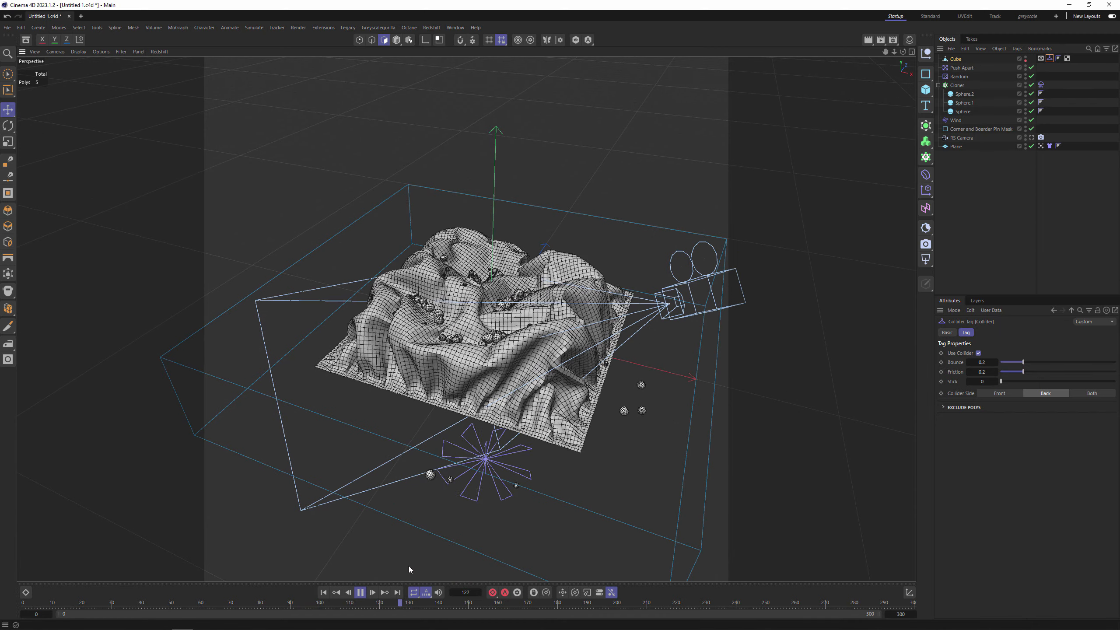
Set the plane's width and height segments to 200 and replay the simulation from the first frame
left_click(328, 596)
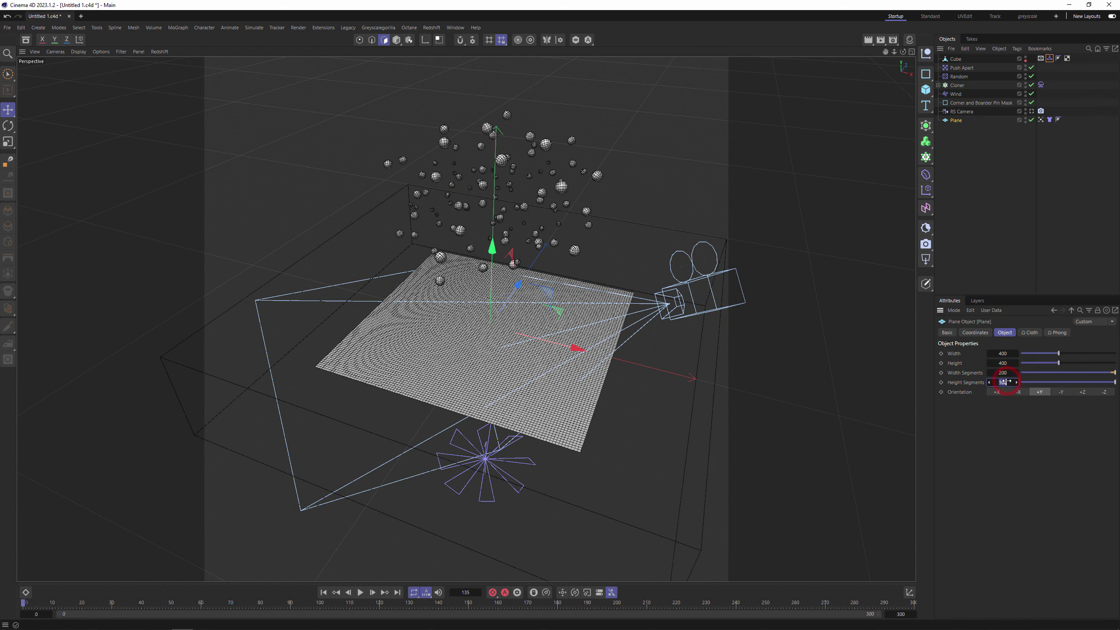
type("200")
key("Return")
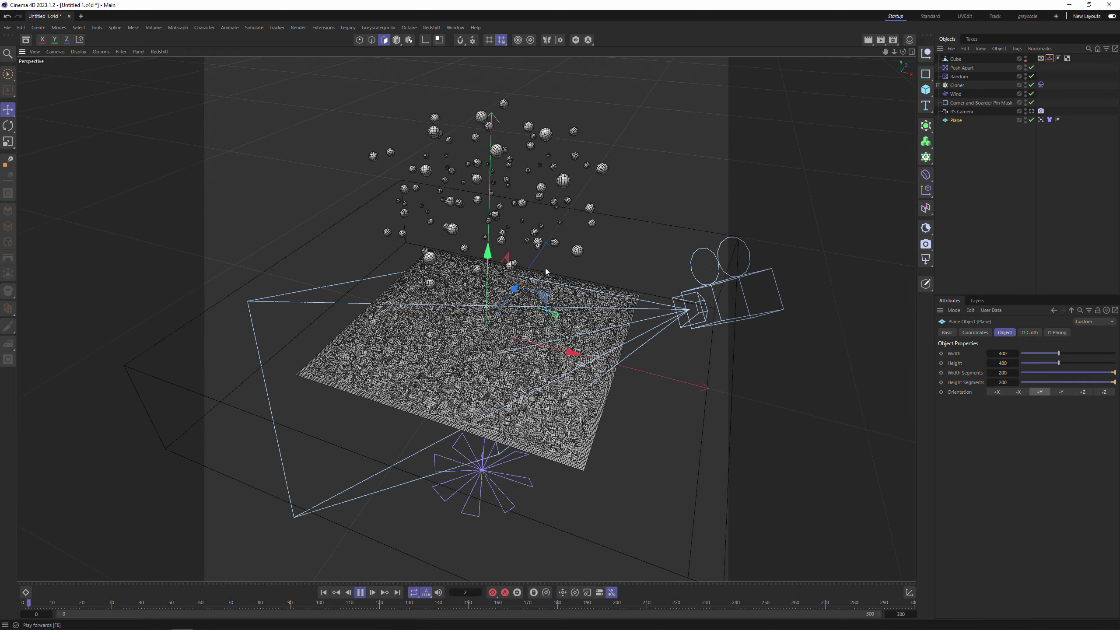
scroll(522, 328, "up", 3)
scroll(521, 329, "up", 2)
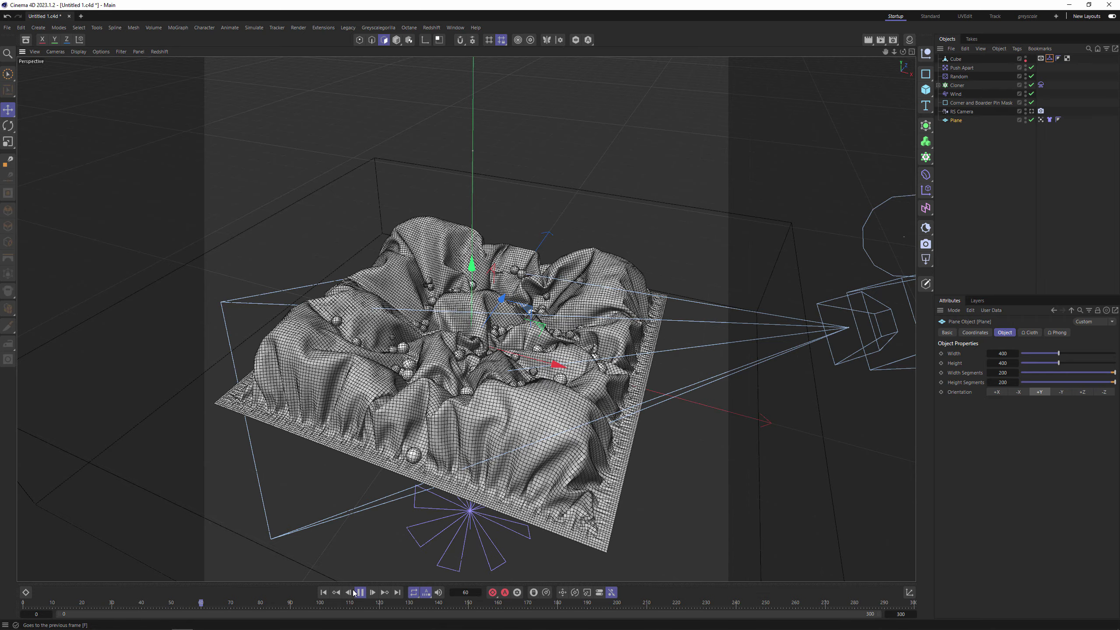
Return to the first frame and set the plane's width and height segments to 100
left_click(321, 592)
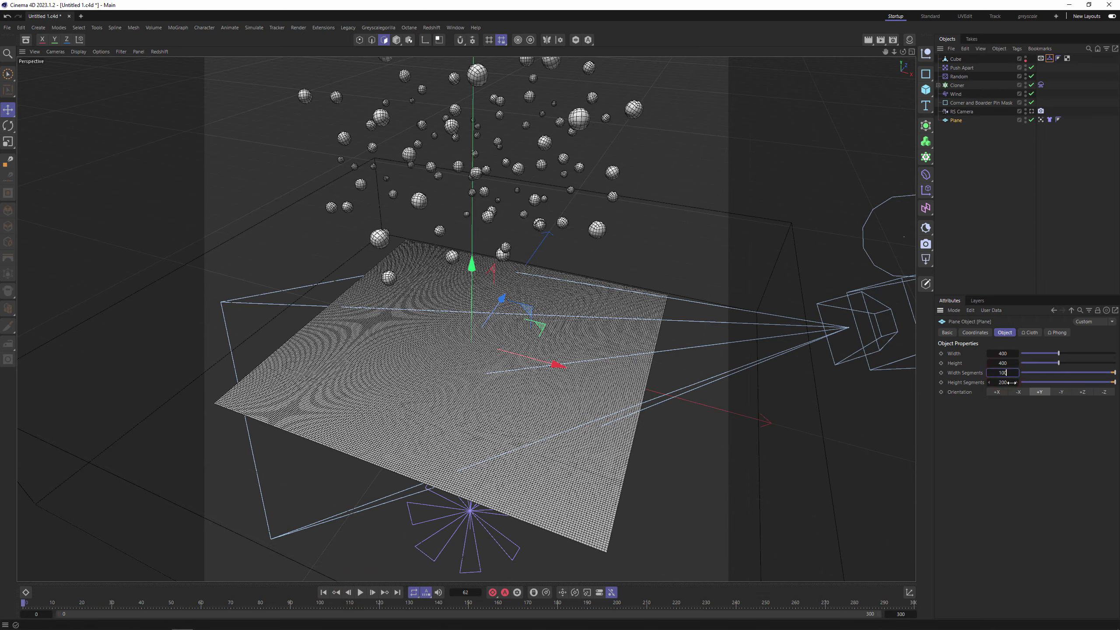
double_click(1012, 382)
type("100")
key("Return")
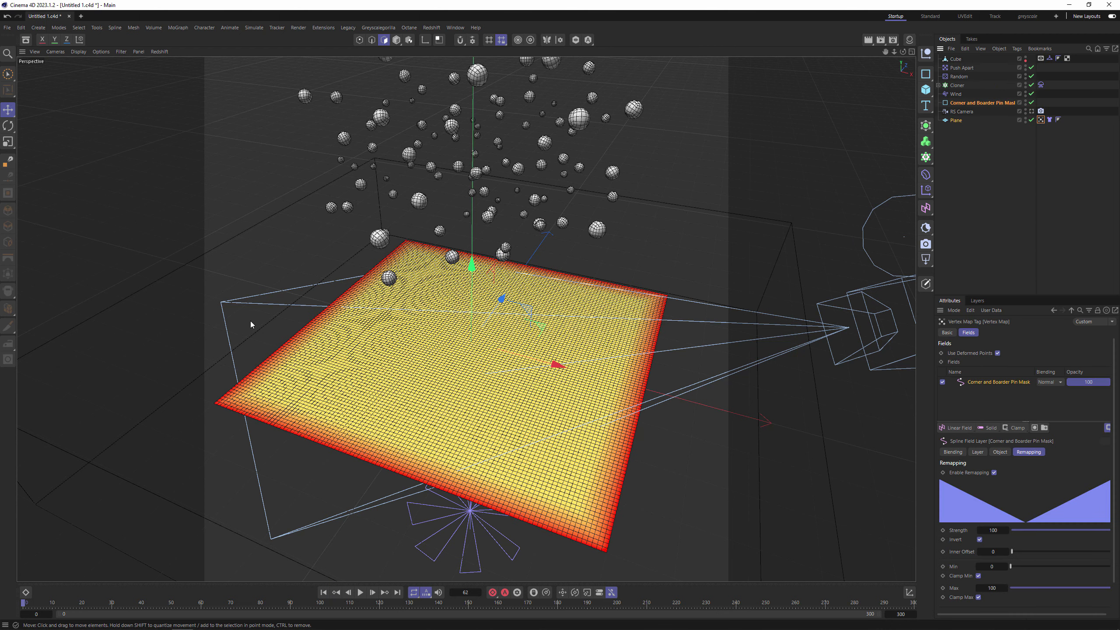
Add a Shader Field with a Noise shader to the plane's vertex map and enable its per-frame refresh
left_click(965, 423)
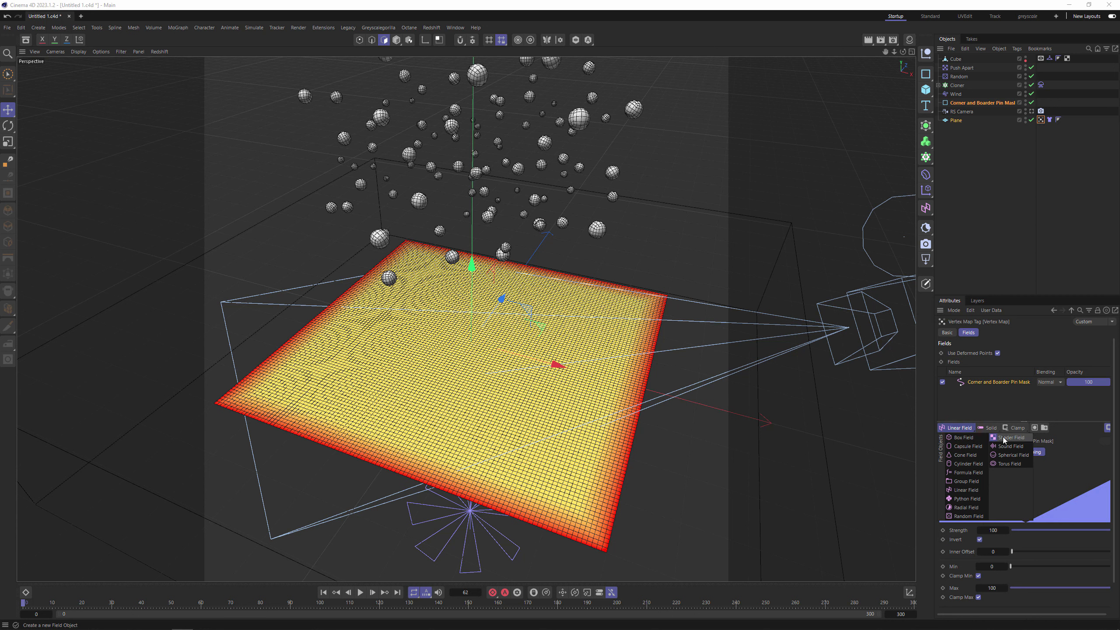
left_click(974, 481)
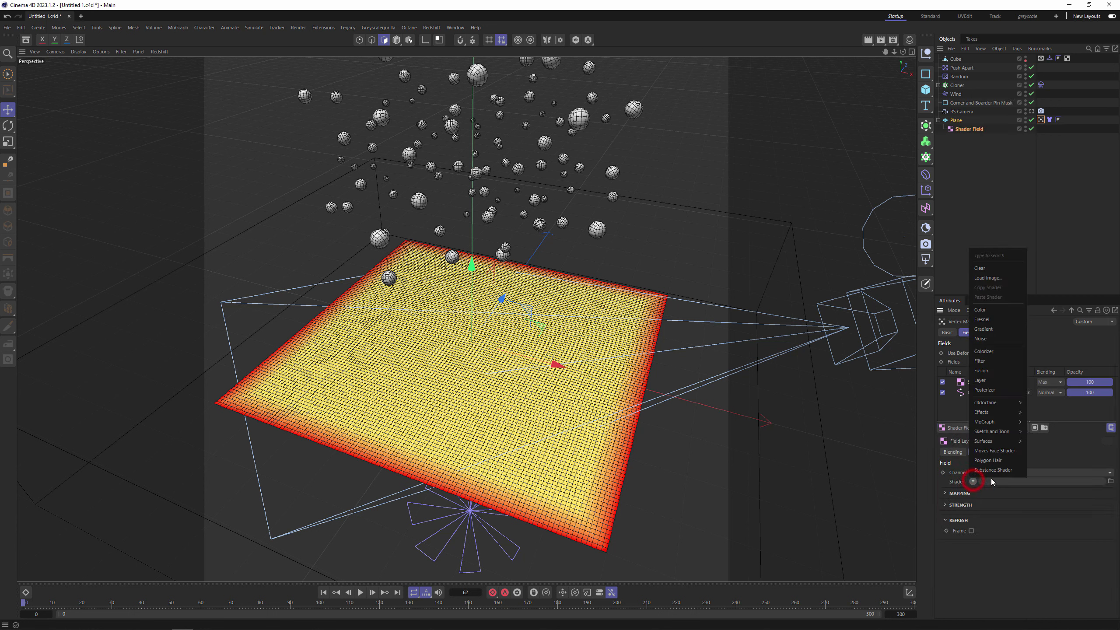
left_click(994, 343)
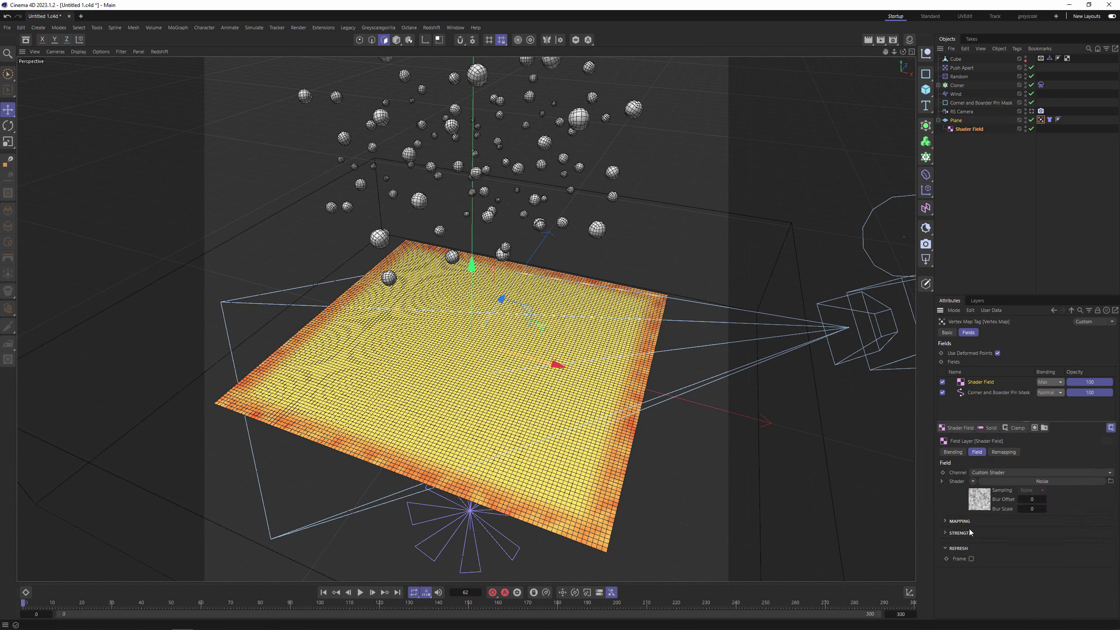
left_click(973, 559)
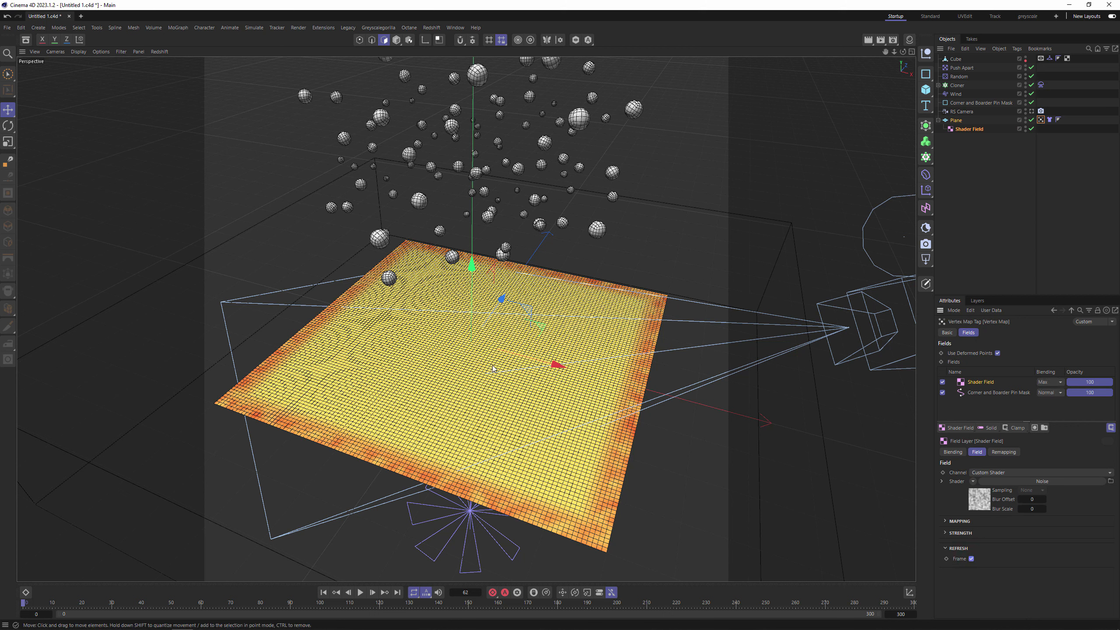
Disable the Corner and Boarder Pin Mask layer in the vertex map and set the noise Contrast to 76
left_click(942, 392)
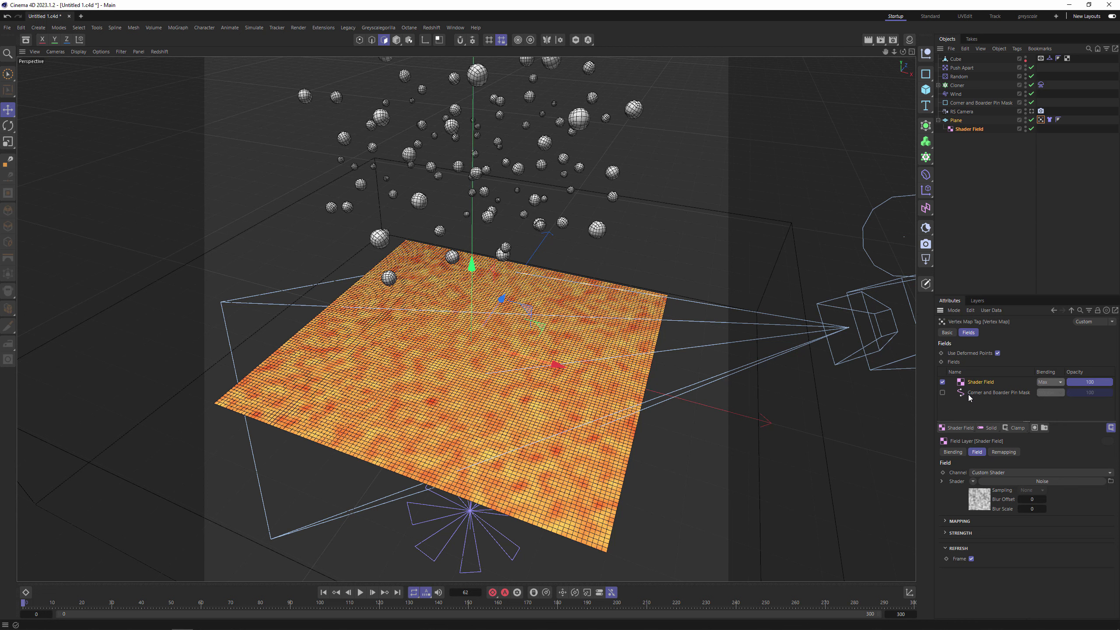
left_click(983, 498)
left_click_drag(1070, 594, 1100, 594)
Set the noise Global Scale to 271 and its Relative Scale to 100, 0, 0 to form stripes
left_click_drag(1013, 465, 1030, 481)
type("00")
left_click(1071, 473)
type("0")
key("Return")
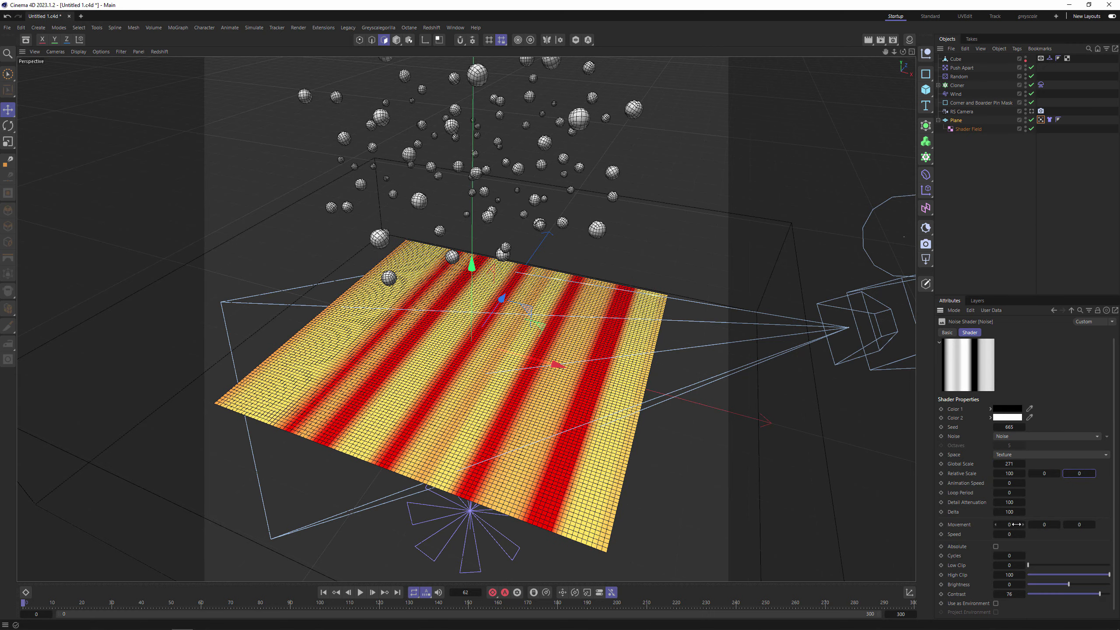
Set the noise's first Movement value and Speed to 1, play the simulation, and disable Use Deformed Points on the plane's vertex map
left_click(361, 592)
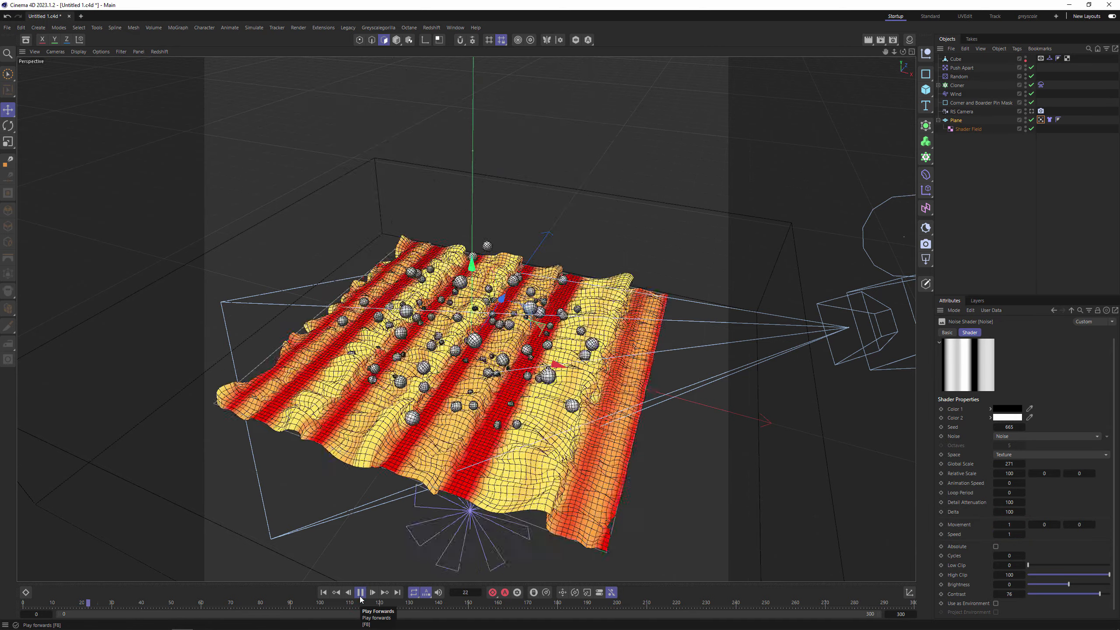
left_click(1040, 120)
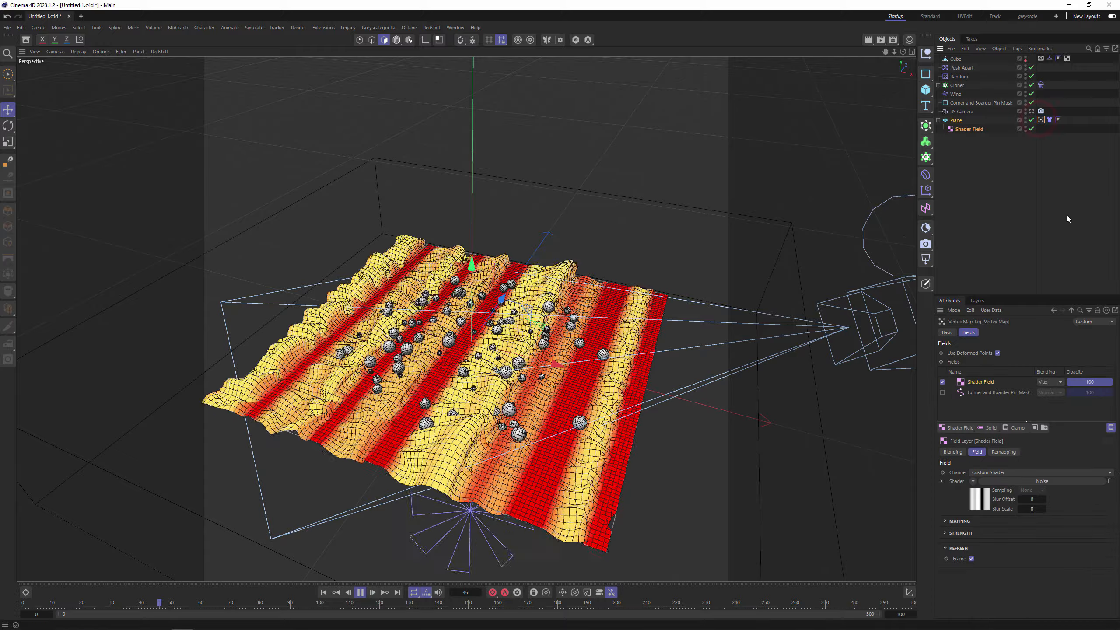
left_click(998, 354)
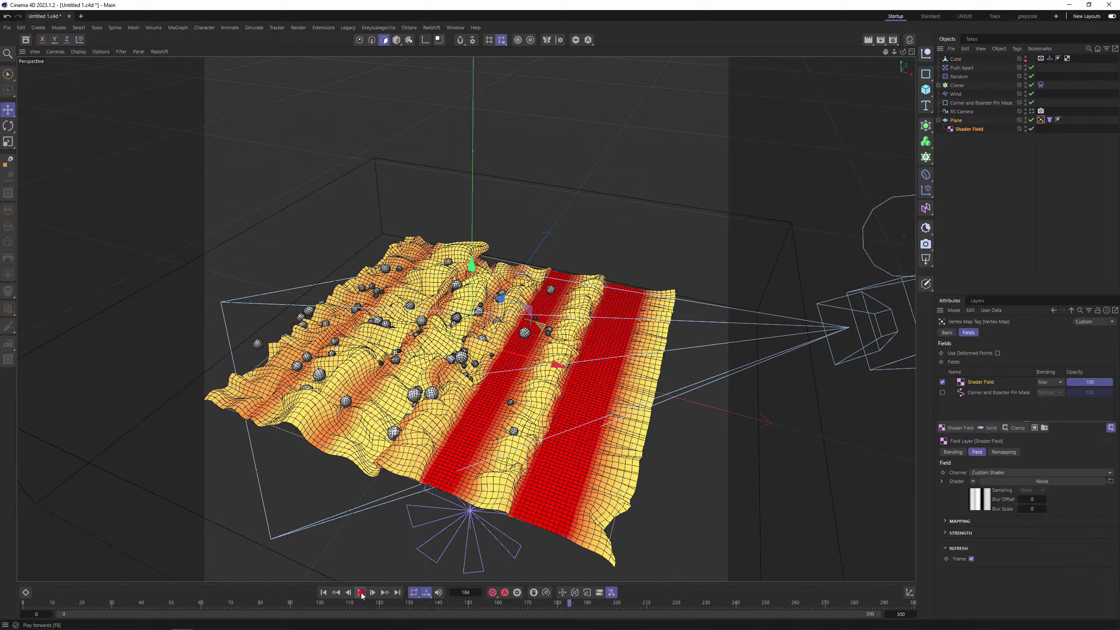
Replay the cloth simulation from the first frame, stop it and rewind to the start
left_click(325, 593)
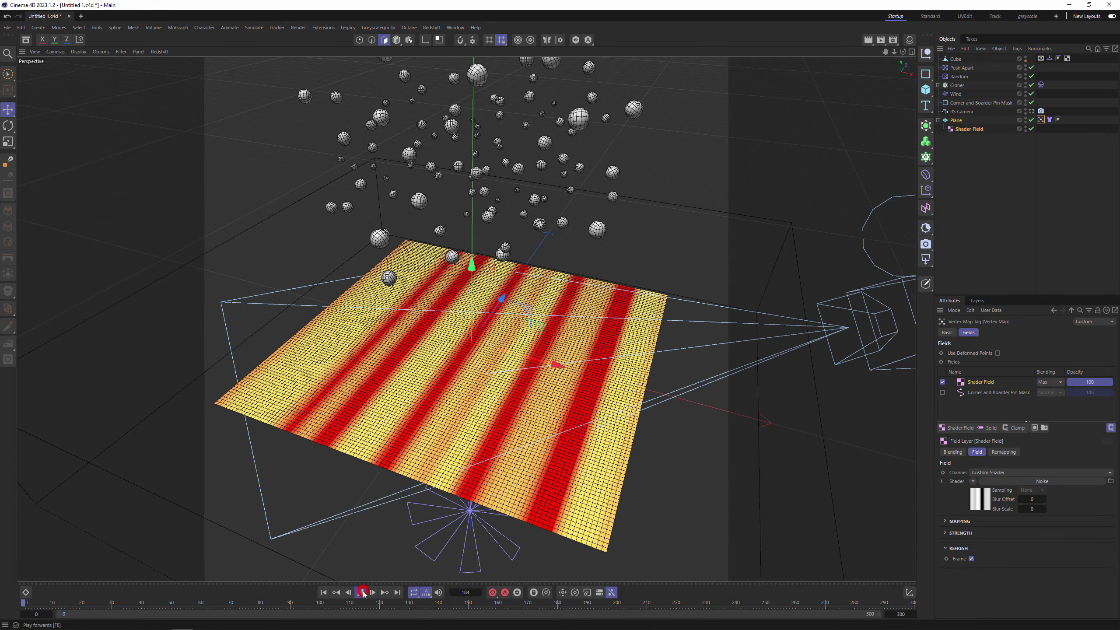
left_click(362, 592)
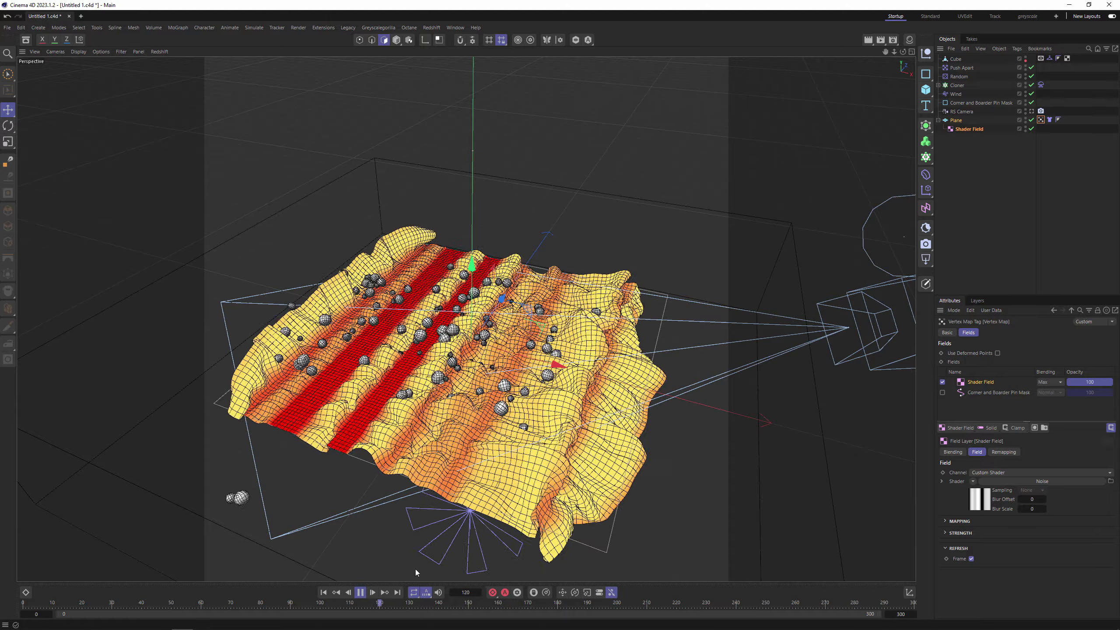
left_click(360, 592)
left_click(324, 593)
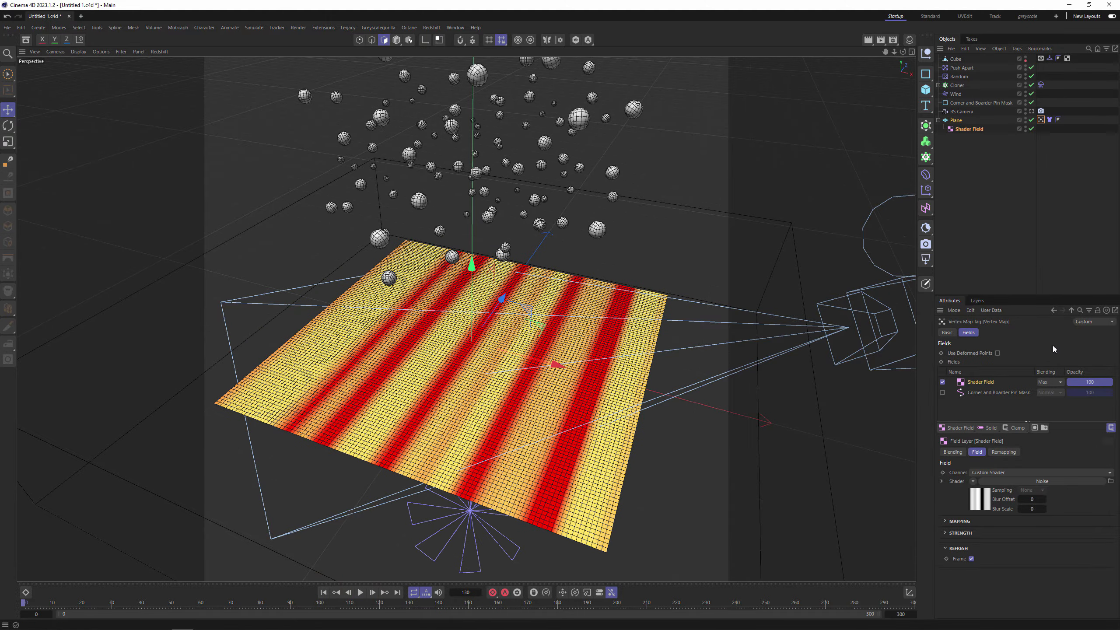
Enable both the Shader Field and the Corner and Boarder Pin Mask, set the Shader Field's blending to Subtract, and test the simulation
left_click(943, 382)
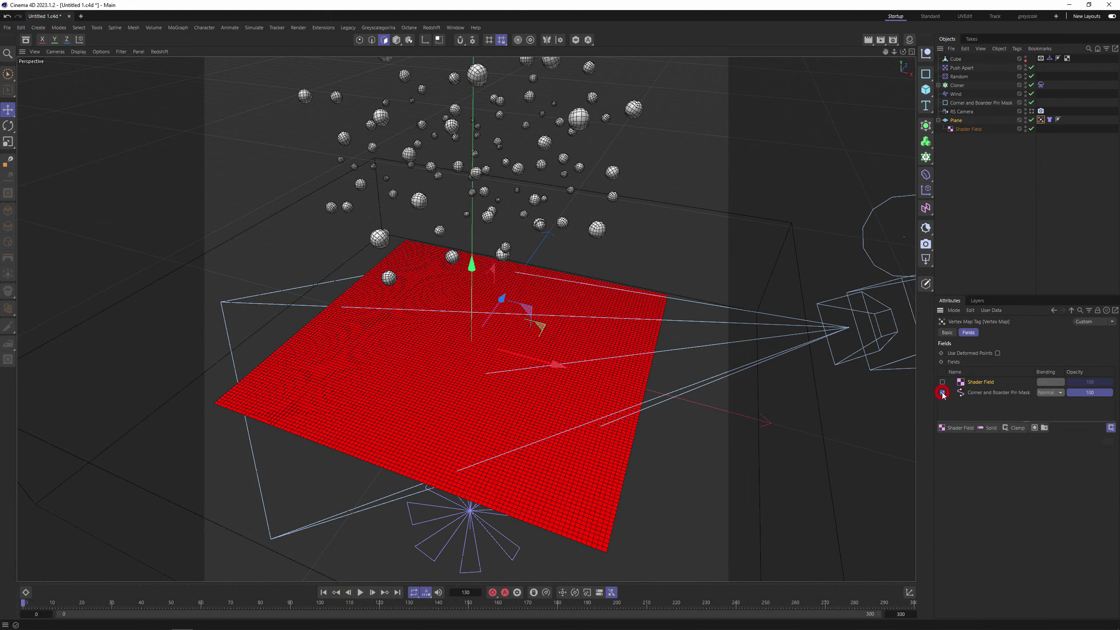
left_click(943, 382)
left_click(1052, 383)
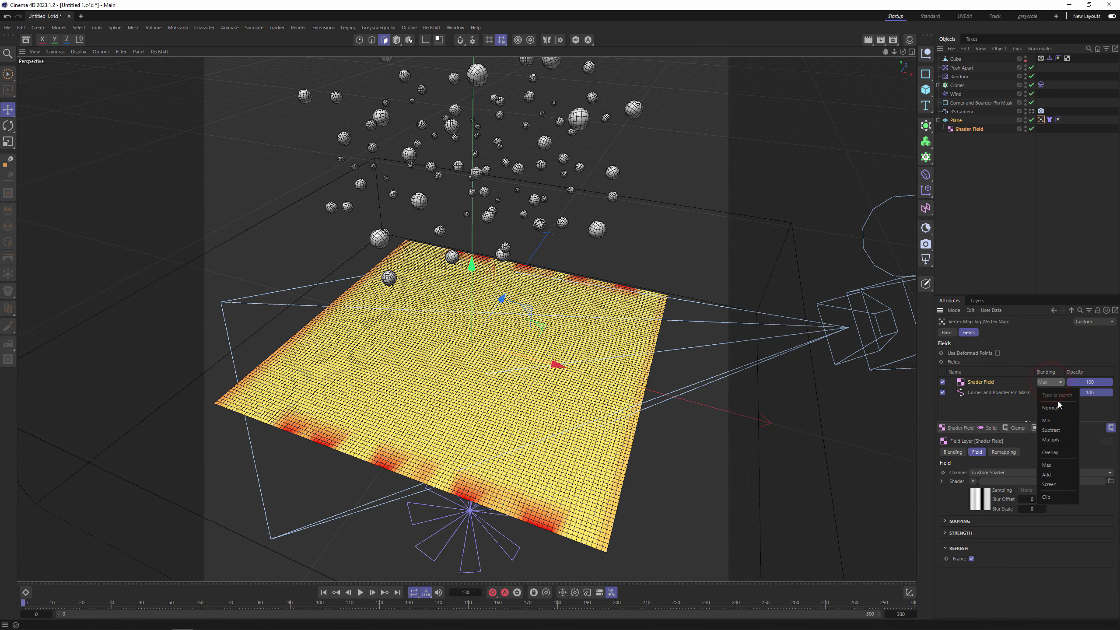
left_click(1054, 430)
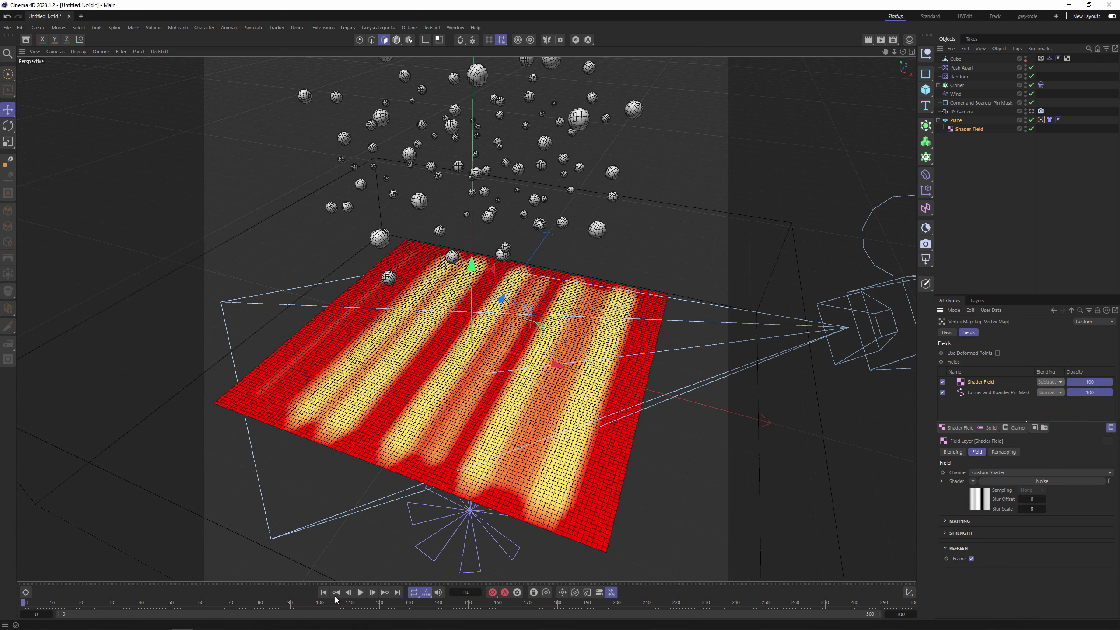
left_click(360, 594)
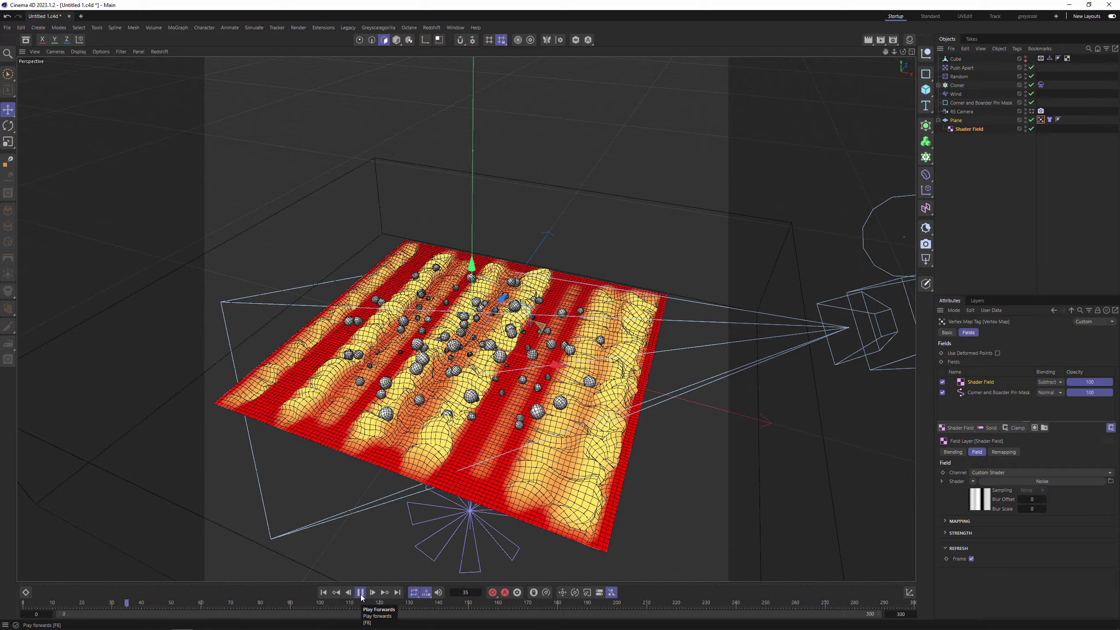
left_click(361, 593)
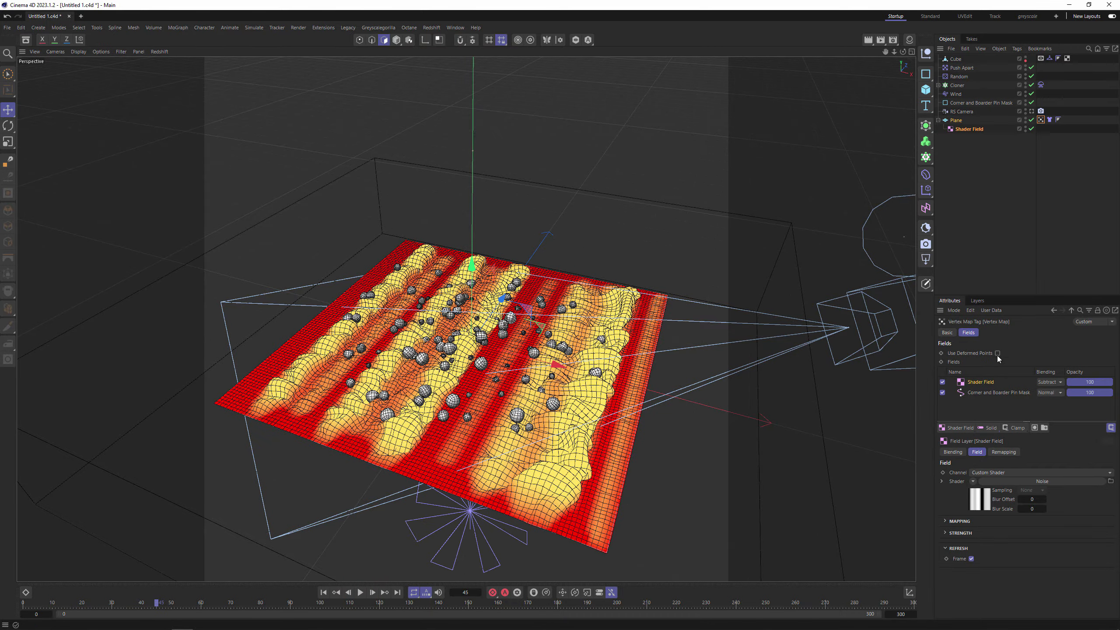
Test the simulation from the start with Use Deformed Points enabled, disable the option again and stop playback
left_click(997, 353)
left_click(322, 592)
left_click(360, 593)
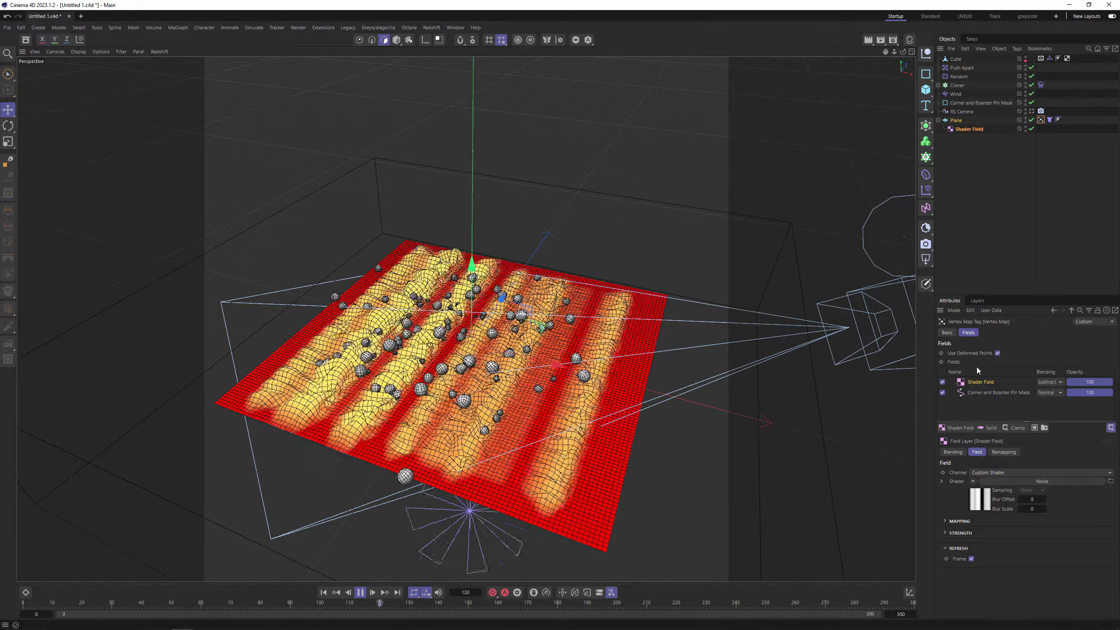
left_click(998, 354)
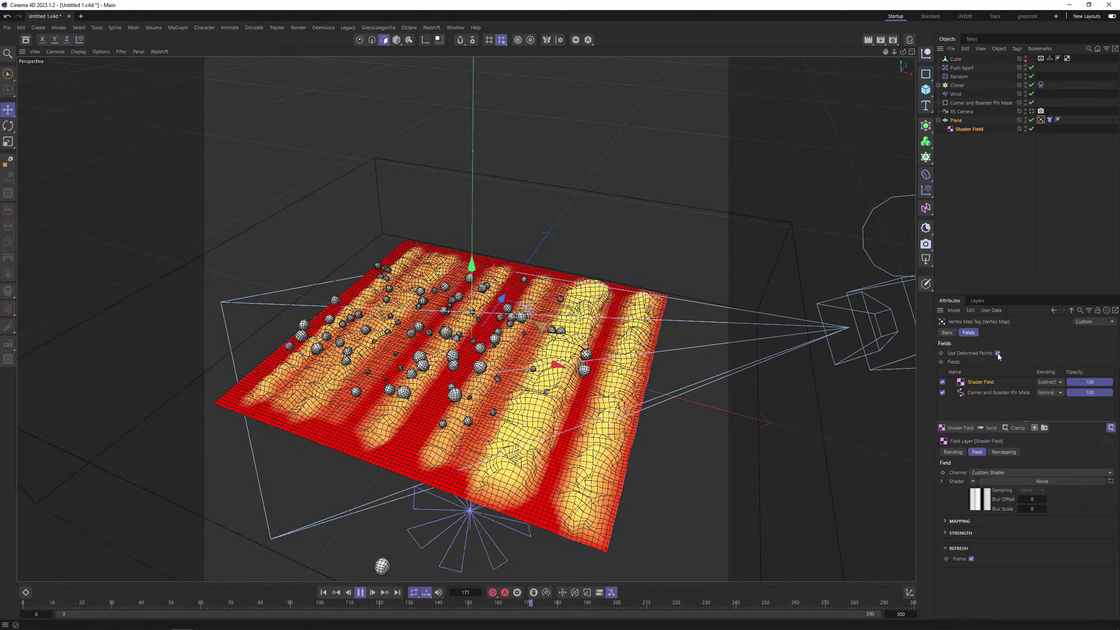
left_click(360, 593)
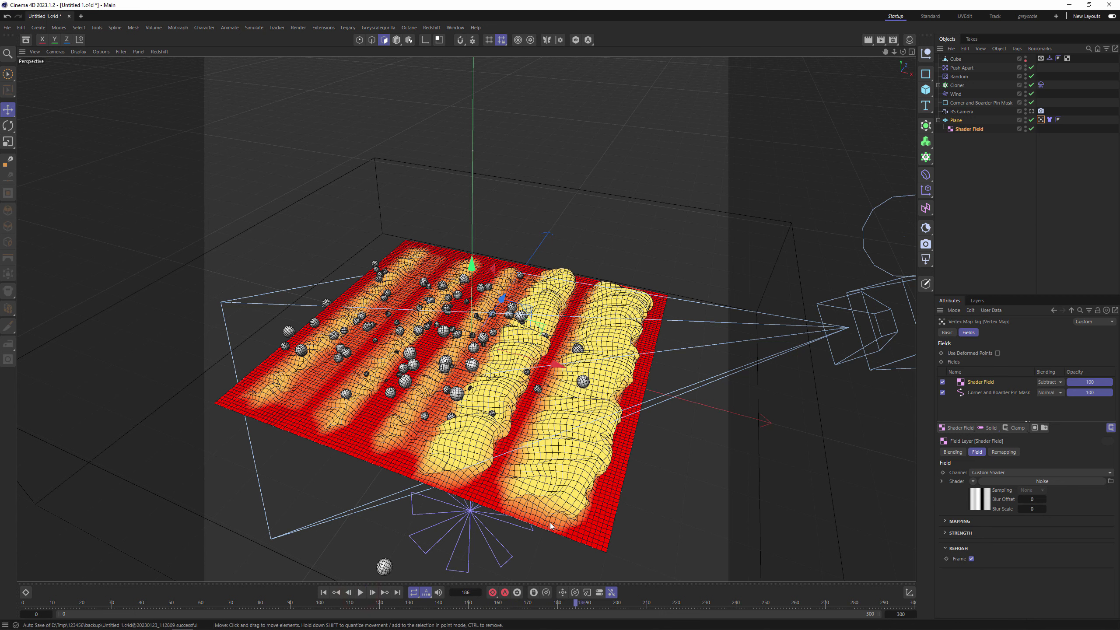
Open the Shader Field's Noise shader and set its Global Scale to 433, Brightness to -19 and Contrast to 91
left_click(982, 504)
left_click_drag(1114, 465, 1109, 540)
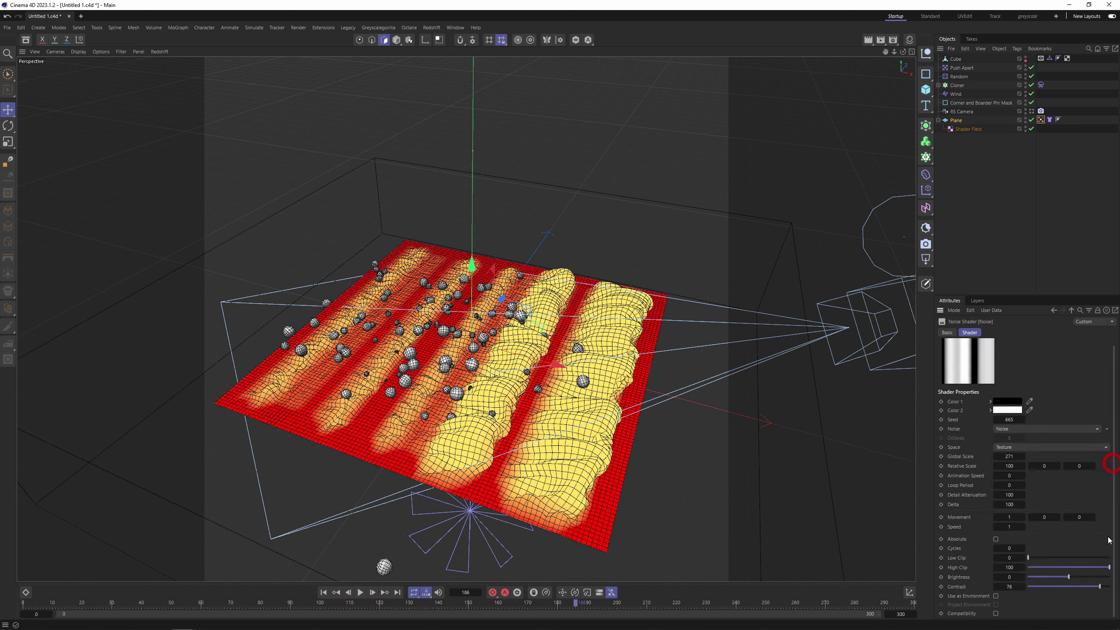
left_click_drag(1067, 579, 1107, 589)
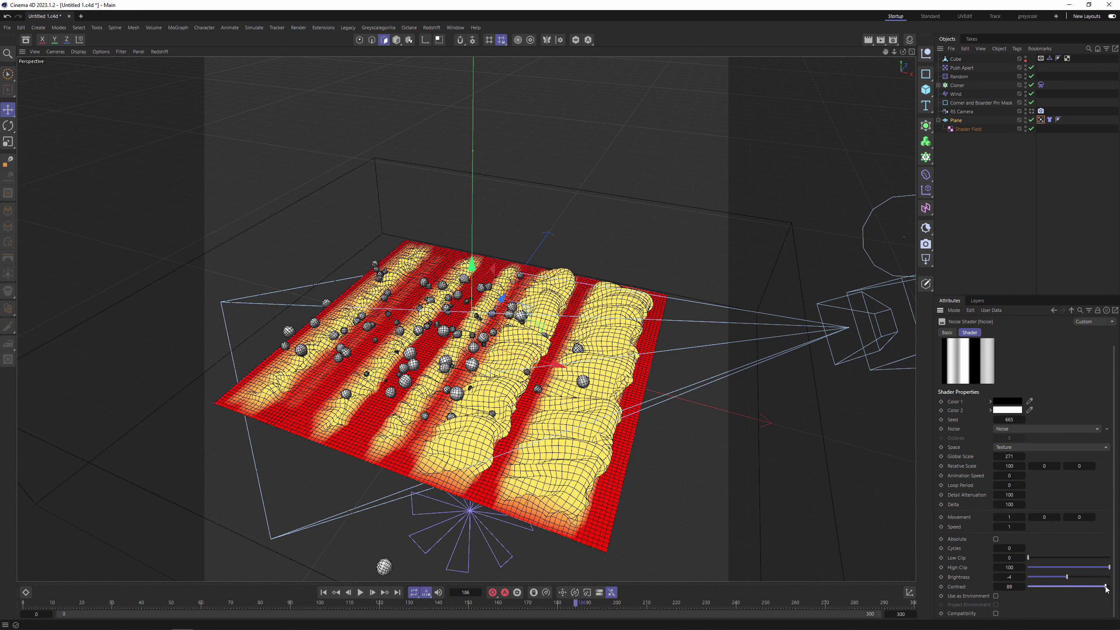
left_click(325, 593)
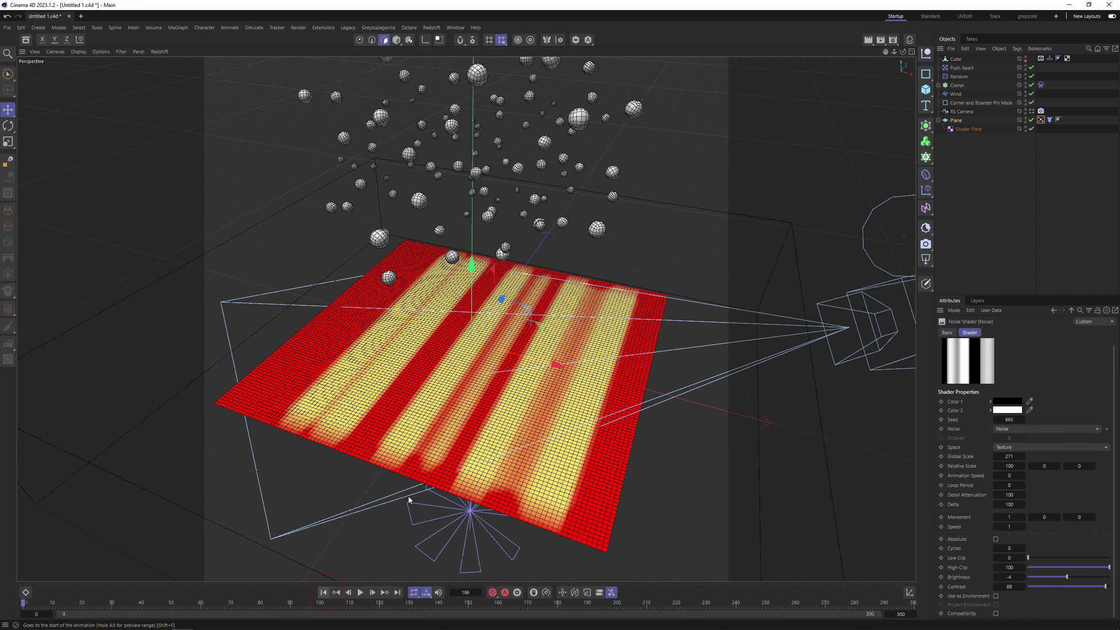
left_click_drag(1010, 457, 1053, 457)
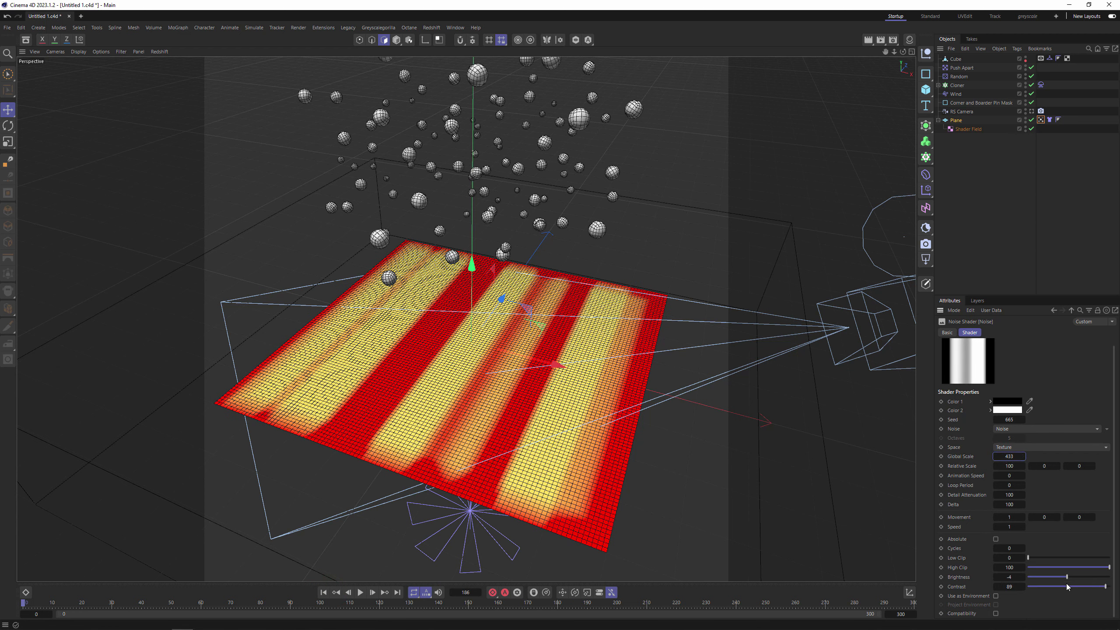
left_click_drag(1067, 577, 1063, 575)
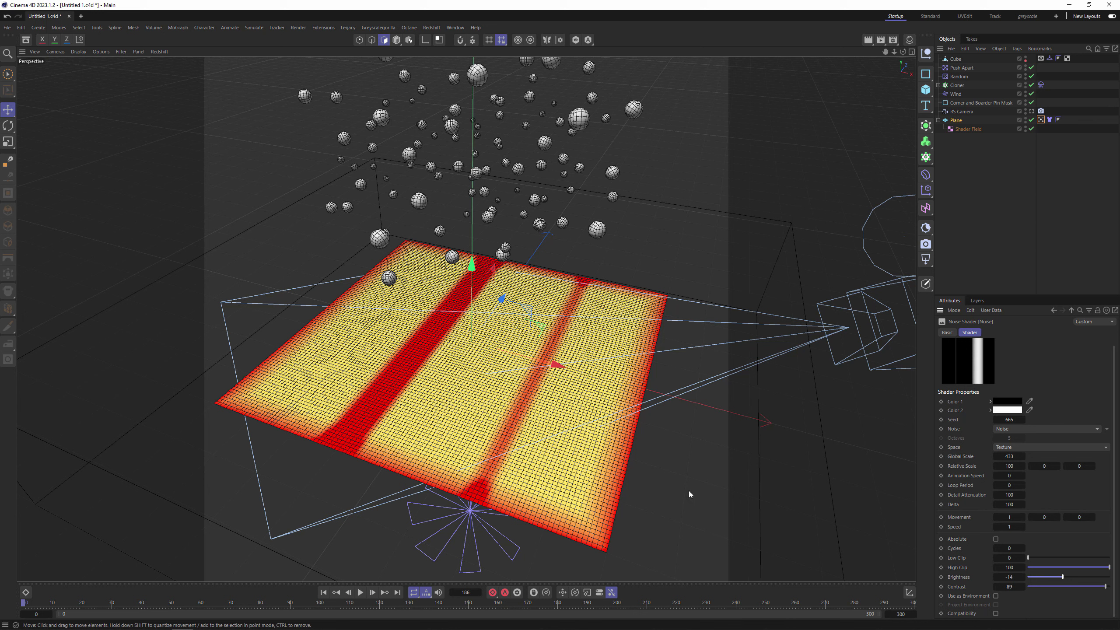
mouse_move(1097, 589)
left_mouse_down()
mouse_move(1075, 587)
mouse_move(1111, 590)
left_mouse_up()
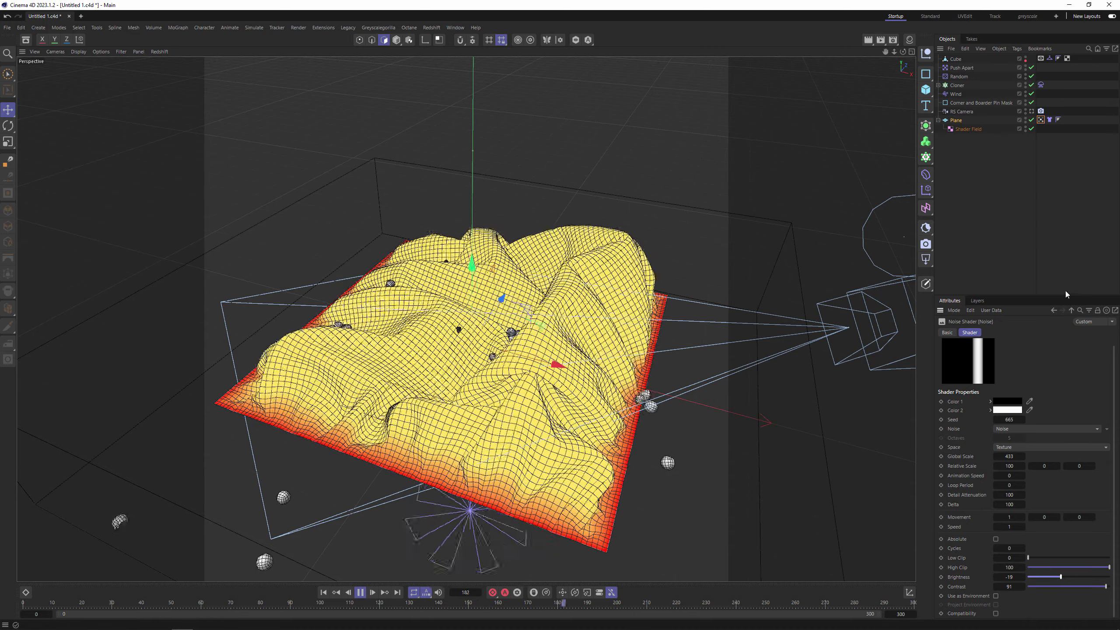
Disable the plane's Cloth tag and reopen the Noise shader used by its vertex map
left_click(1049, 120)
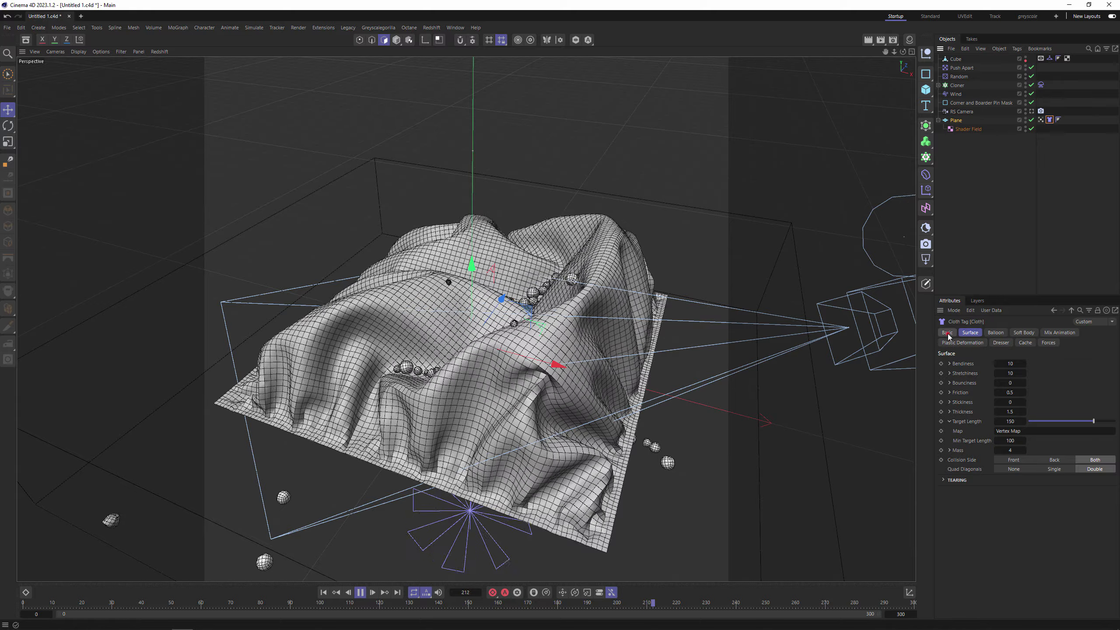
left_click(990, 413)
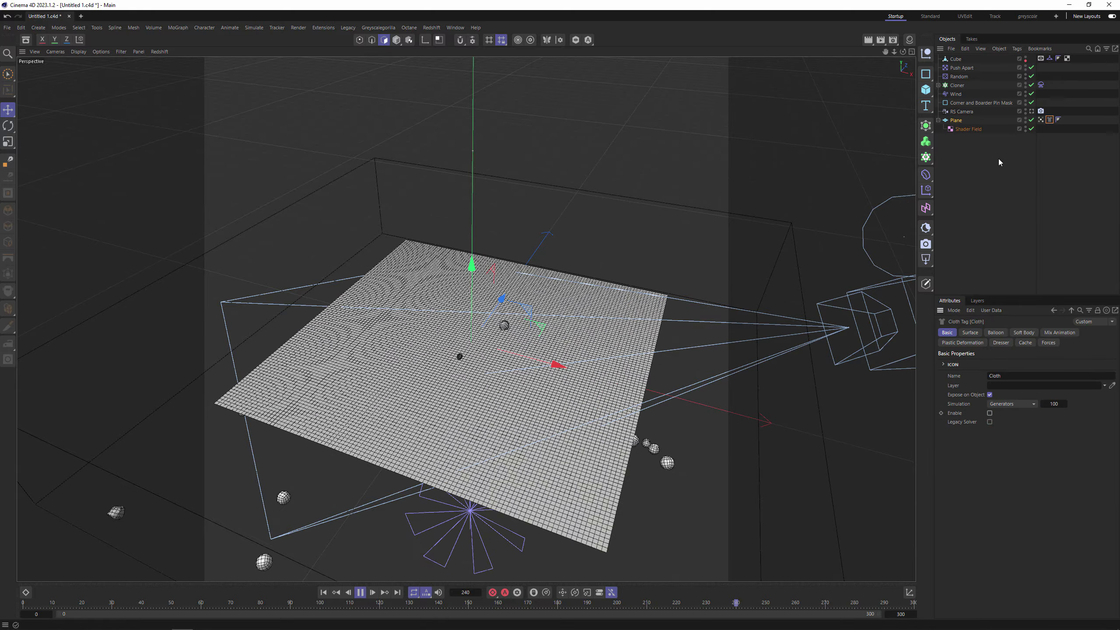
left_click(1042, 120)
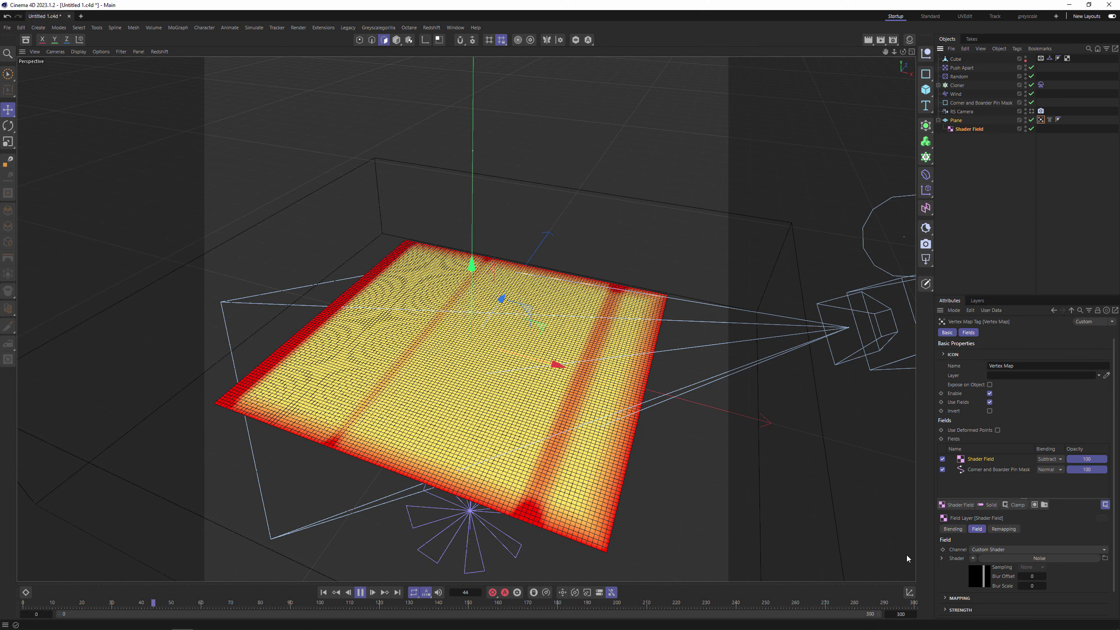
left_click(975, 574)
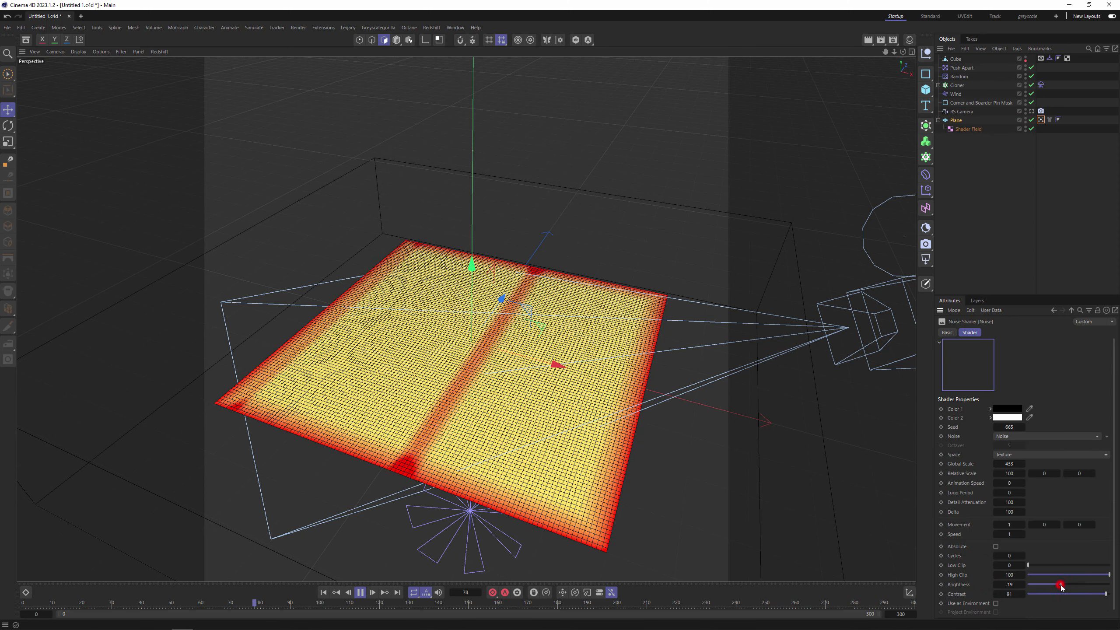
Set the noise Global Scale to 159 and Brightness to -19, and increase its Seed
left_click_drag(1062, 584, 1063, 581)
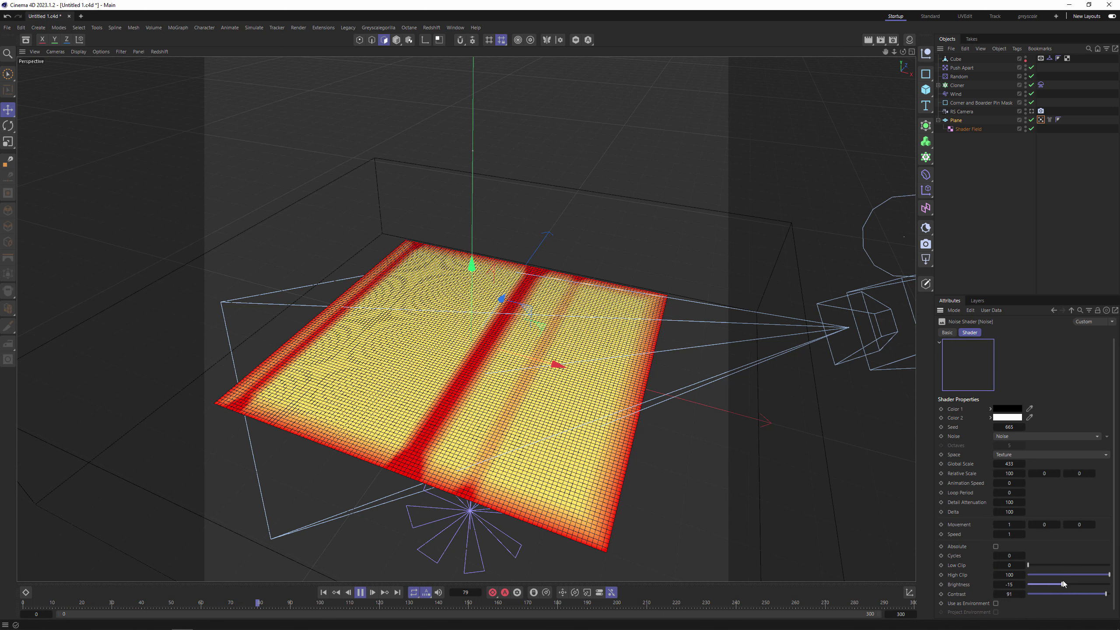
left_click_drag(1015, 464, 1008, 464)
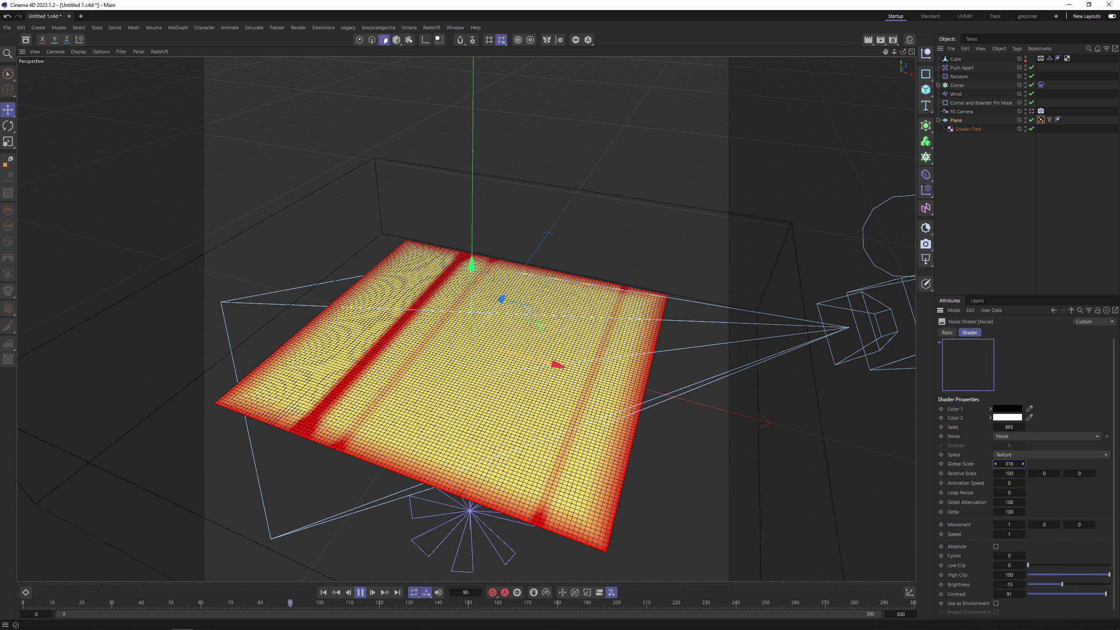
mouse_move(1009, 464)
left_mouse_down()
mouse_move(944, 464)
mouse_move(1023, 466)
left_mouse_up()
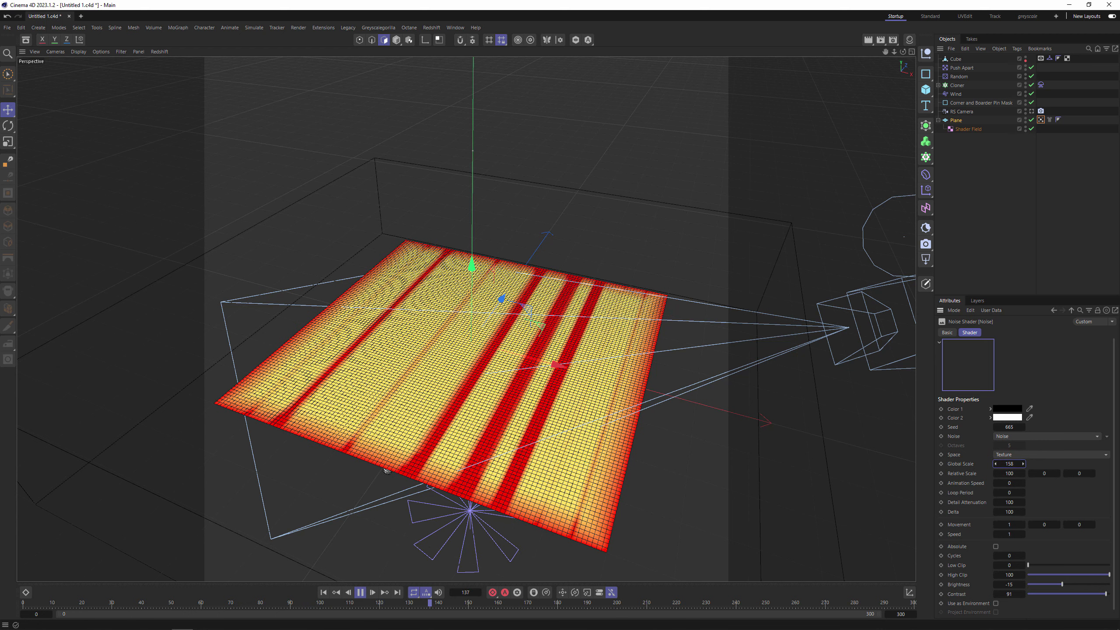
left_click_drag(1063, 584, 1065, 584)
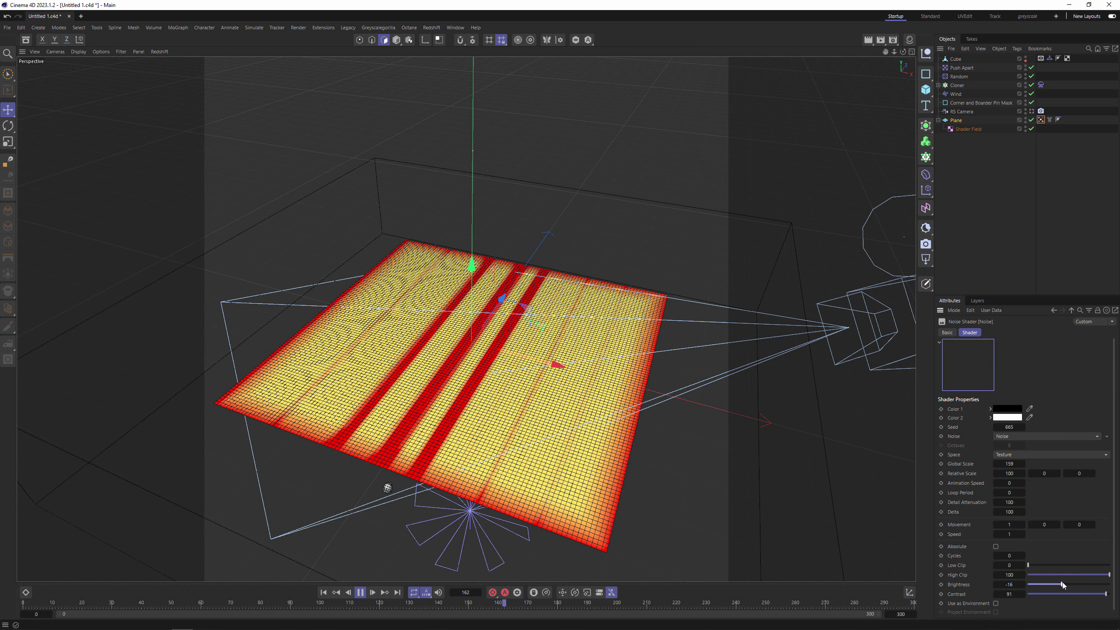
left_click(1023, 426)
left_click(1023, 425)
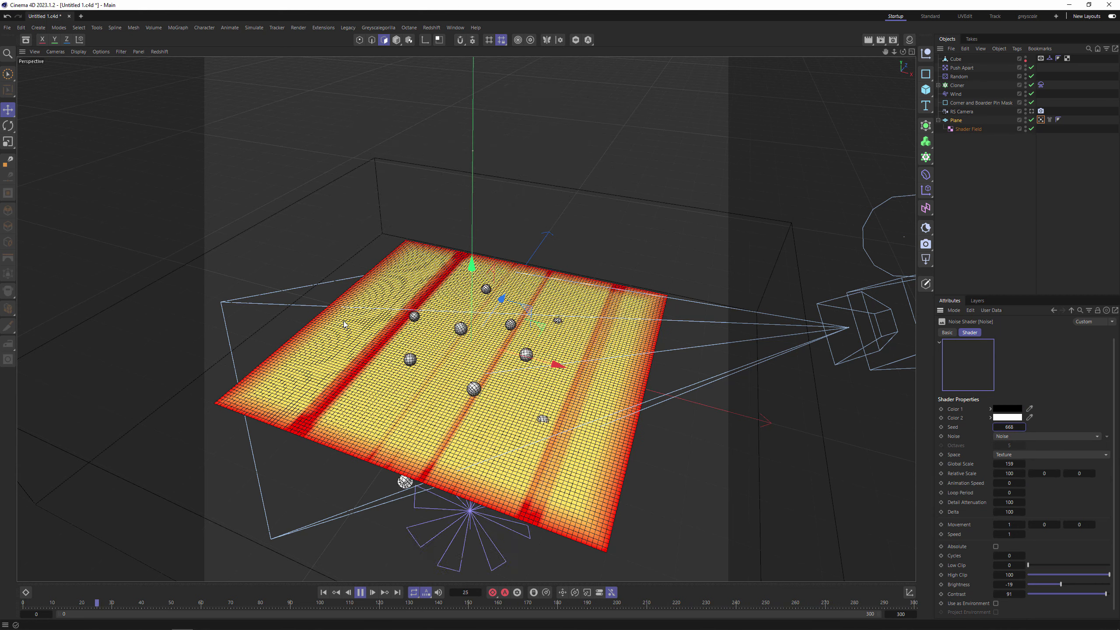
Re-enable the plane's Cloth tag and display the vertex map while the simulation plays
left_click(1050, 119)
left_click(990, 414)
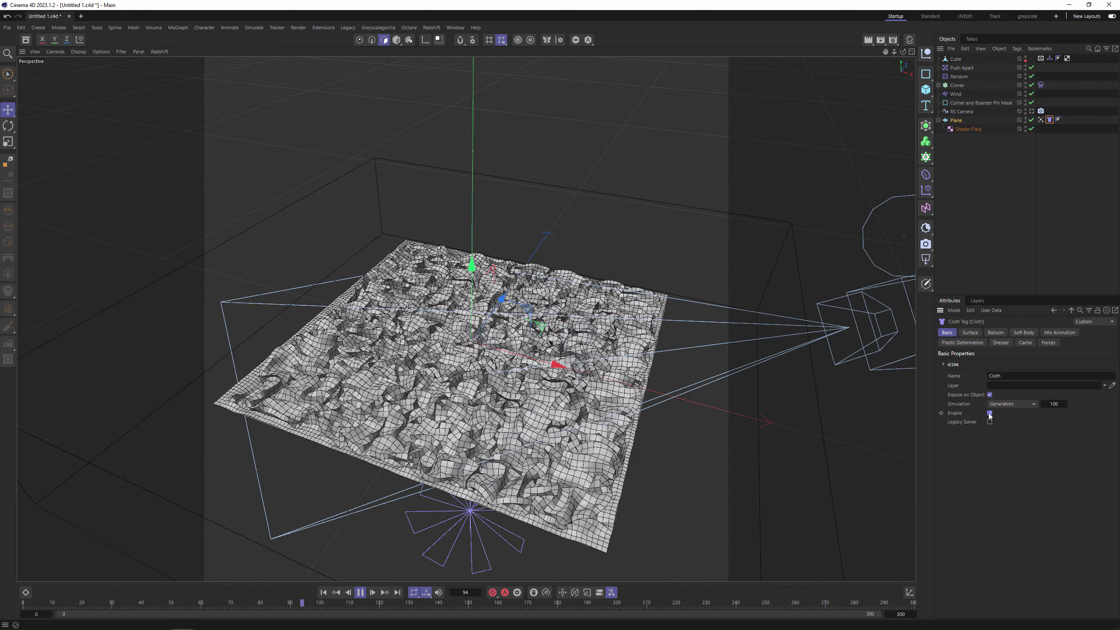
left_click(1041, 120)
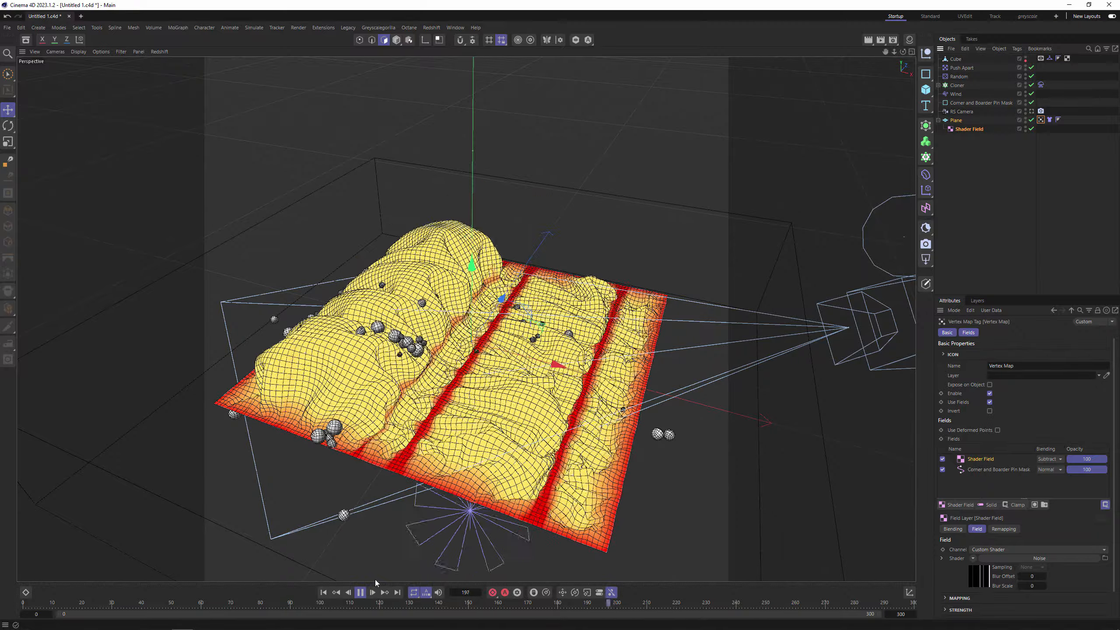
Duplicate the Corner and Boarder Pin Mask rectangle and rename the copy Inner Pin Mask
left_click(984, 103)
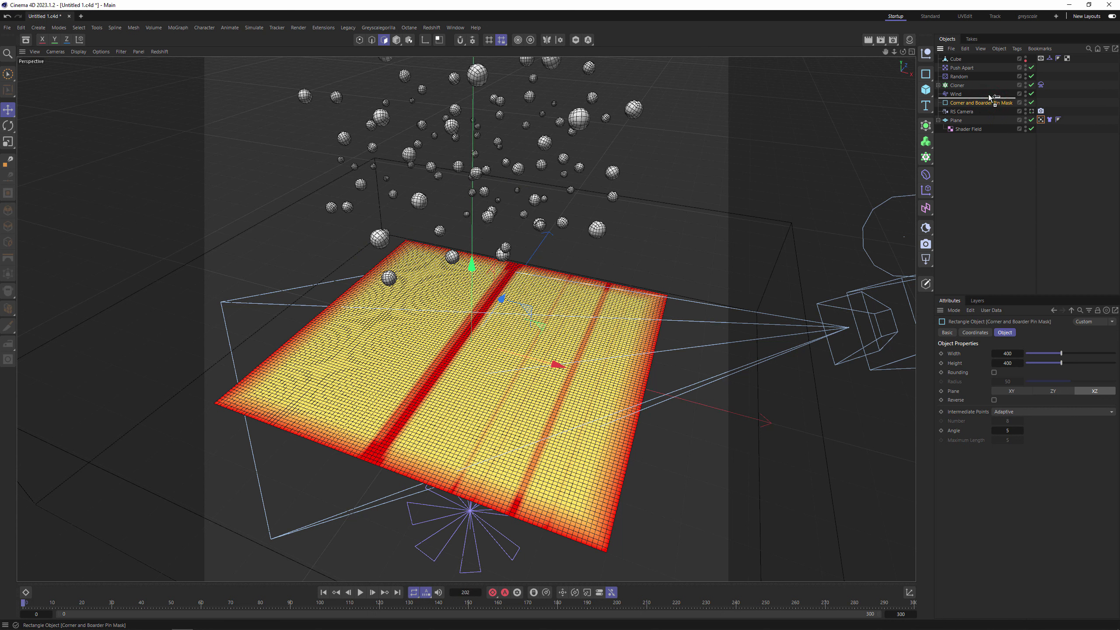
left_click_drag(990, 97, 982, 107, "ctrl")
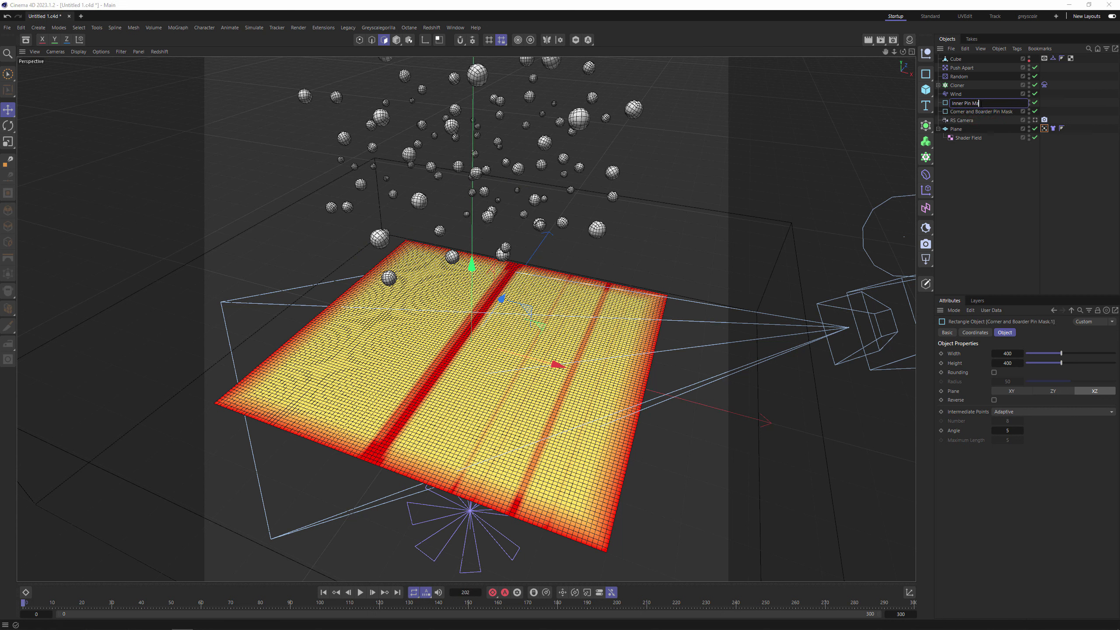
double_click(982, 103)
type("Inner Pin Mask")
key("Return")
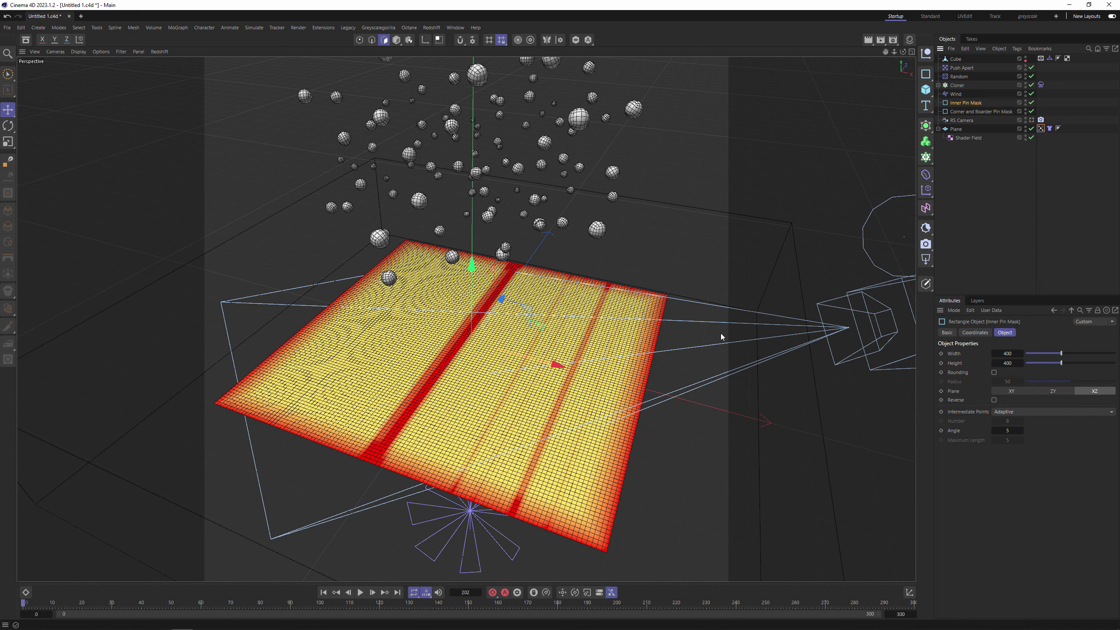
In Model mode, raise the Inner Pin Mask rectangle above the plane and set its Height to 133.3333
left_click(397, 40)
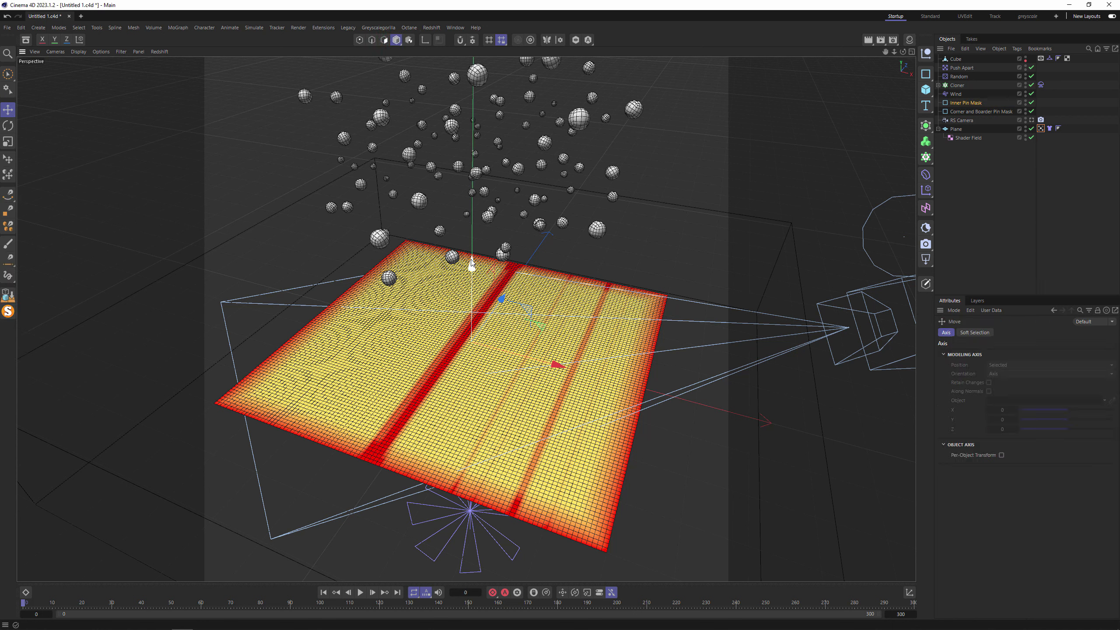
left_click_drag(471, 264, 472, 228)
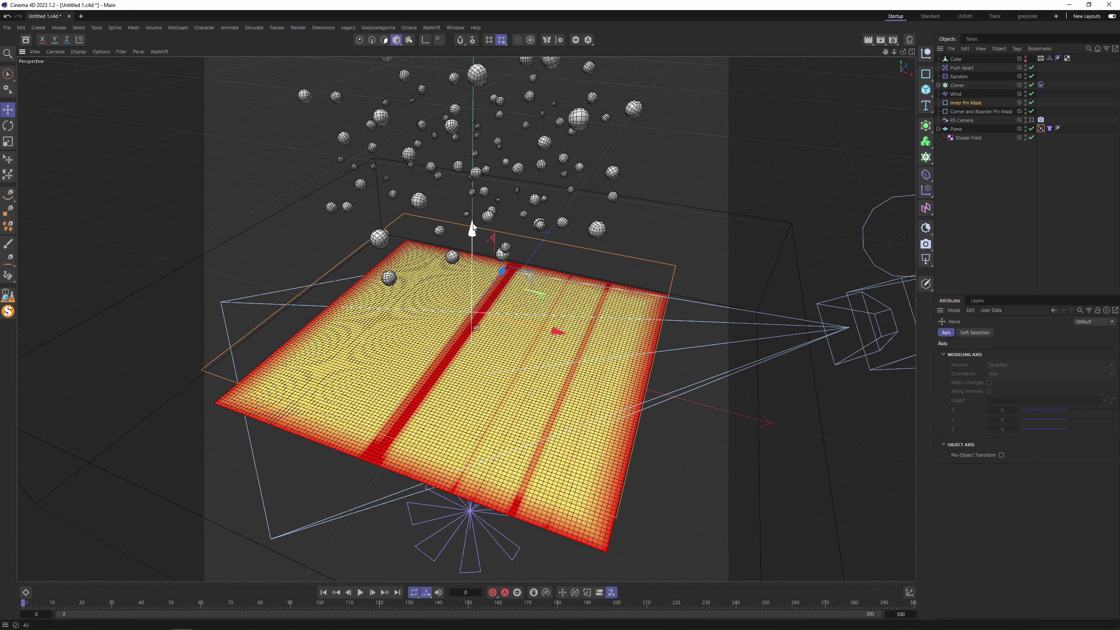
left_click_drag(1061, 354, 1056, 357)
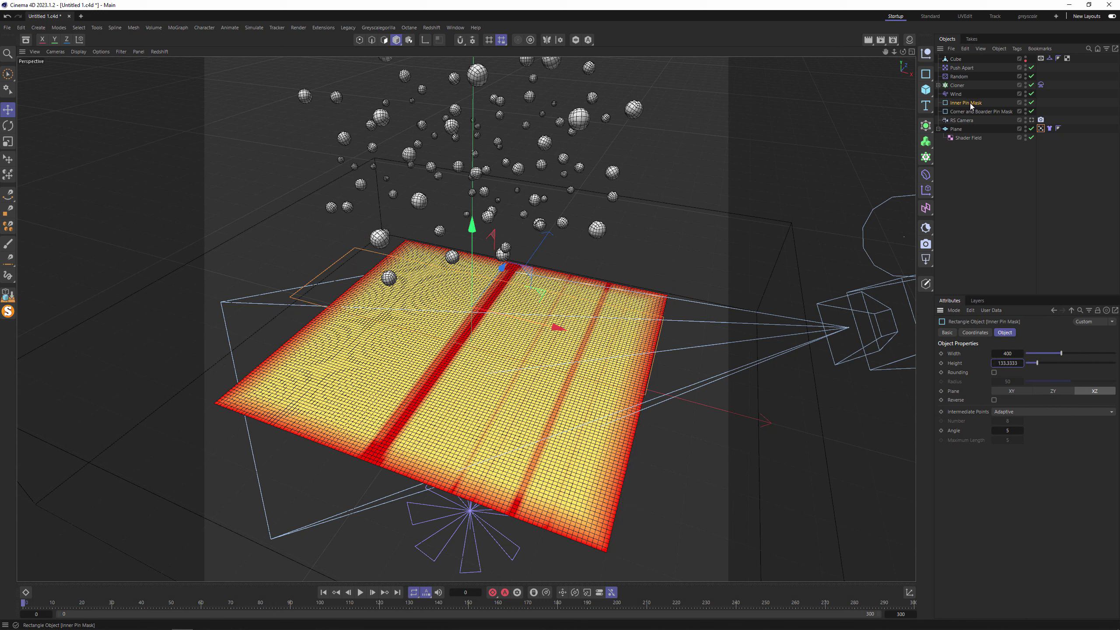
In the plane's vertex map, set the Inner Pin Mask field's Distance Mode to Radius and enable it with the border mask
left_click(983, 366)
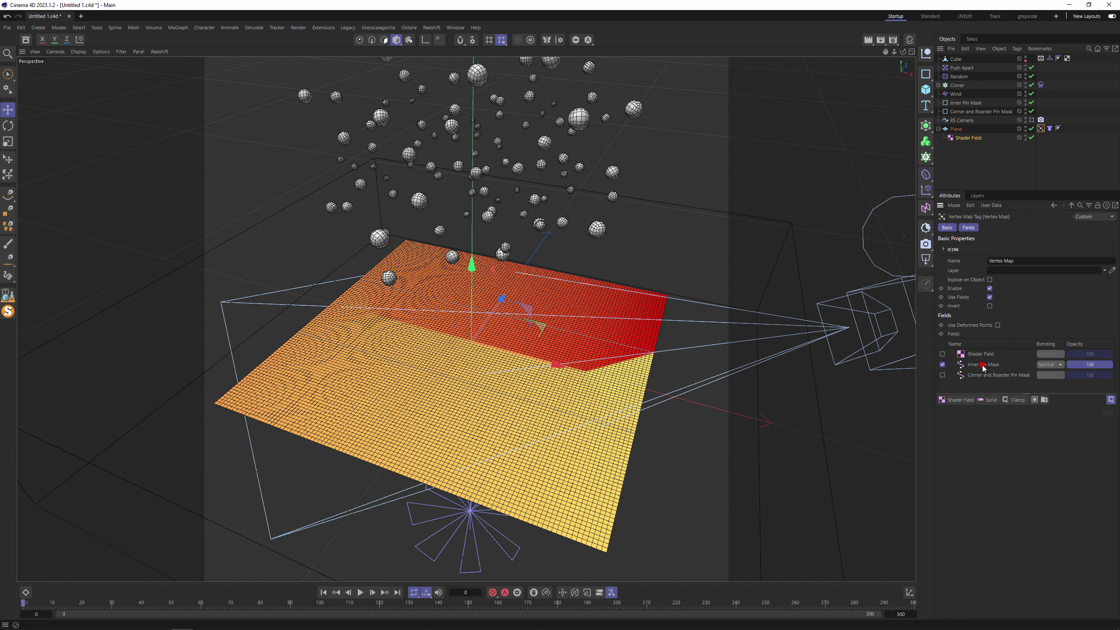
left_click(1030, 477)
left_click(1019, 455)
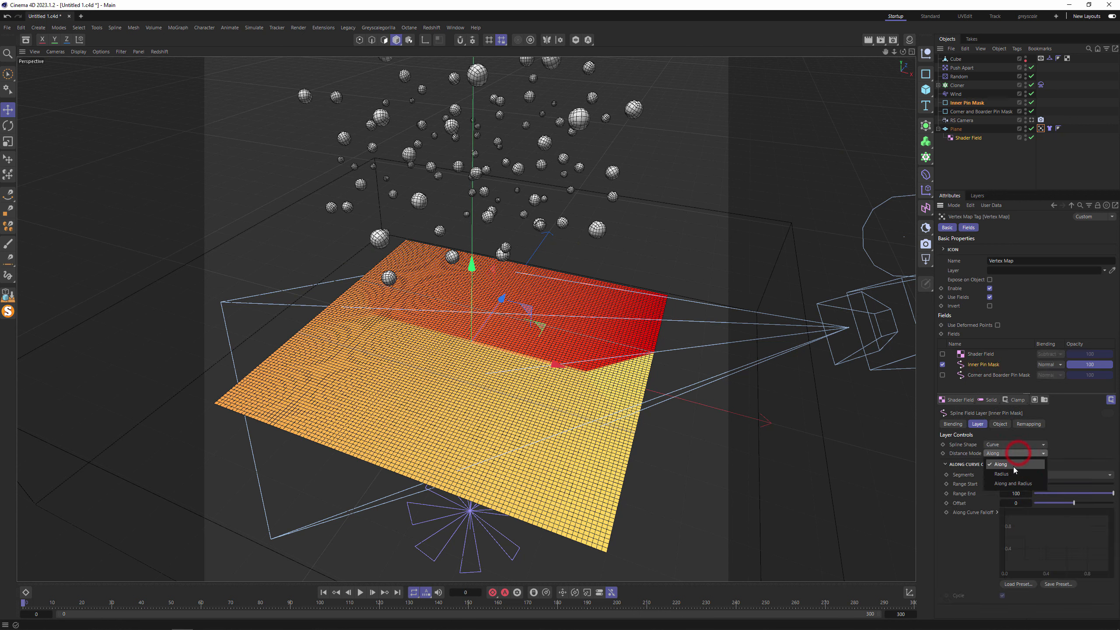
left_click(942, 365)
left_click(943, 365)
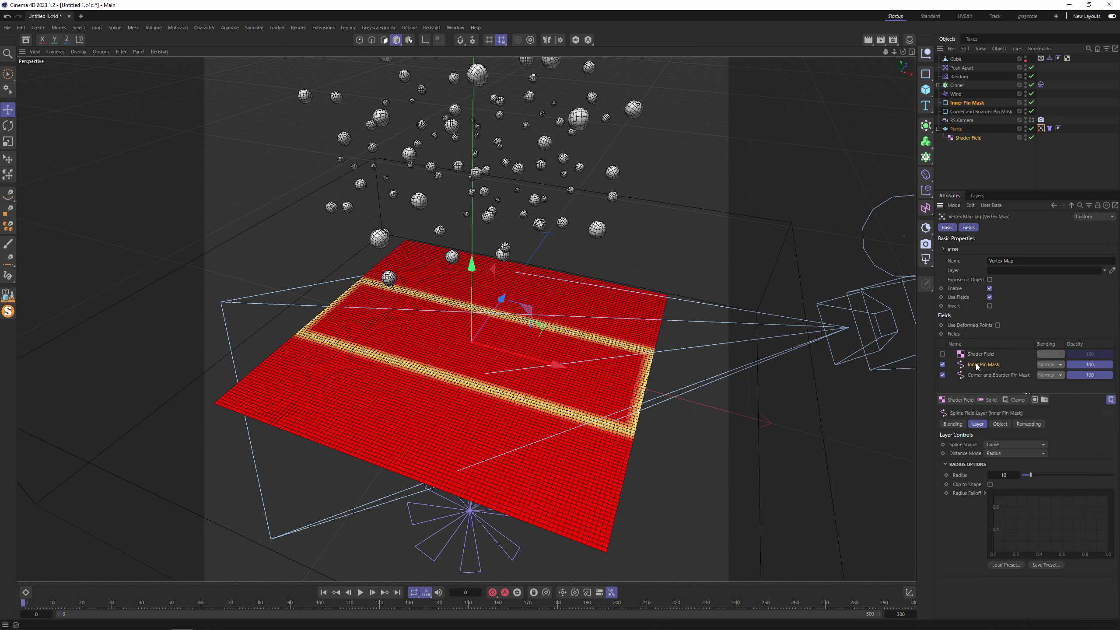
Invert the Inner Pin Mask field's remapping and set its blending mode to Min
left_click(1029, 424)
left_click(980, 512)
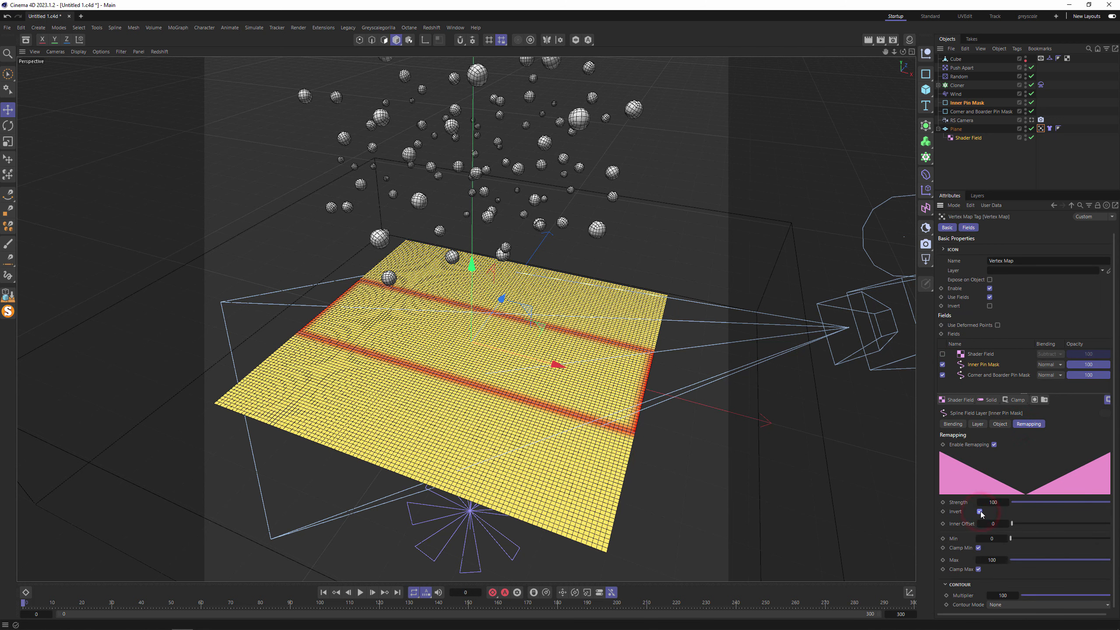
left_click(1048, 364)
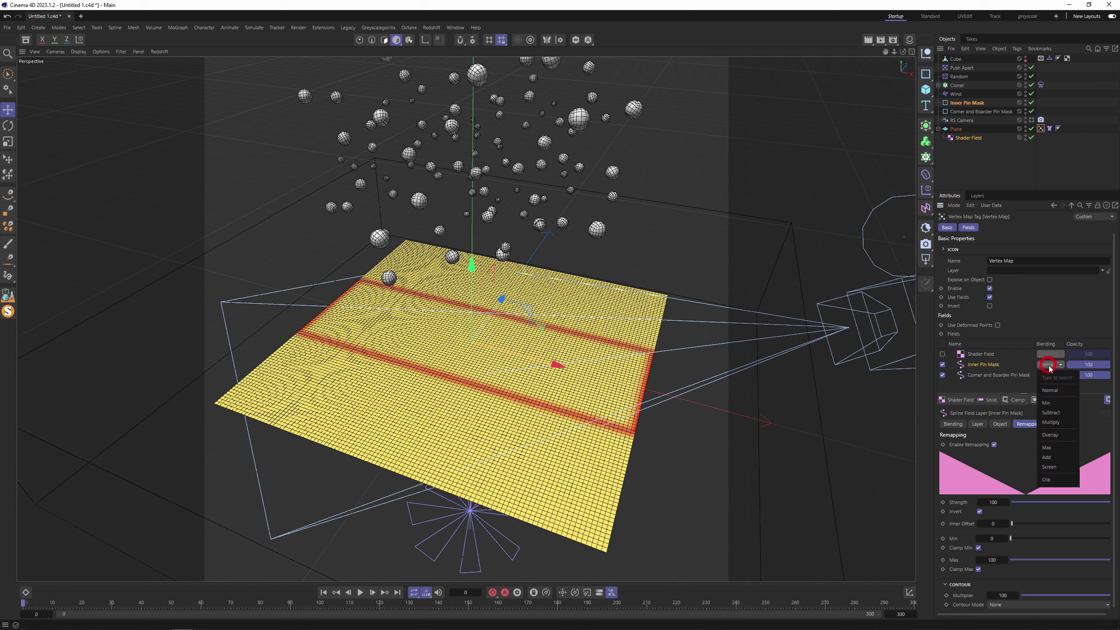
left_click(1054, 403)
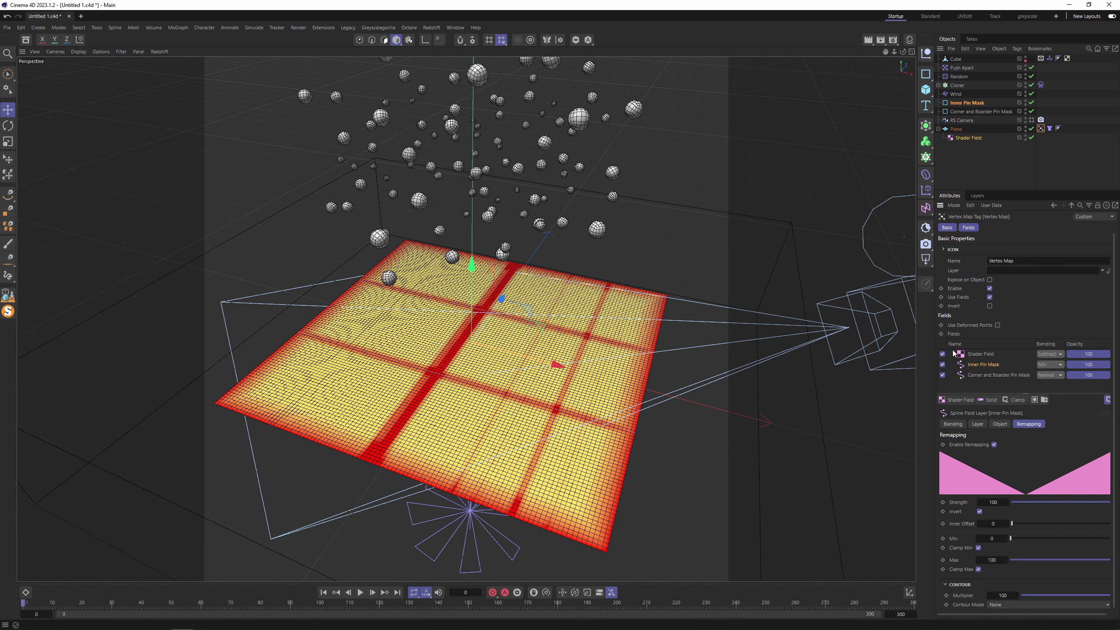
Play the simulation and view it through the RS Camera
left_click(359, 593)
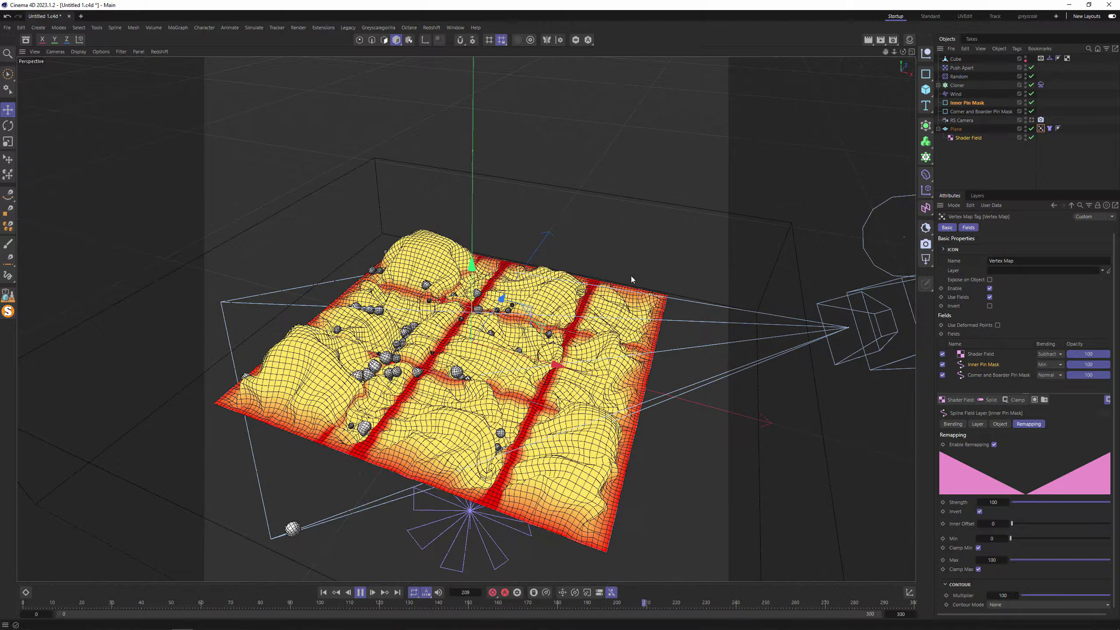
left_click(1031, 121)
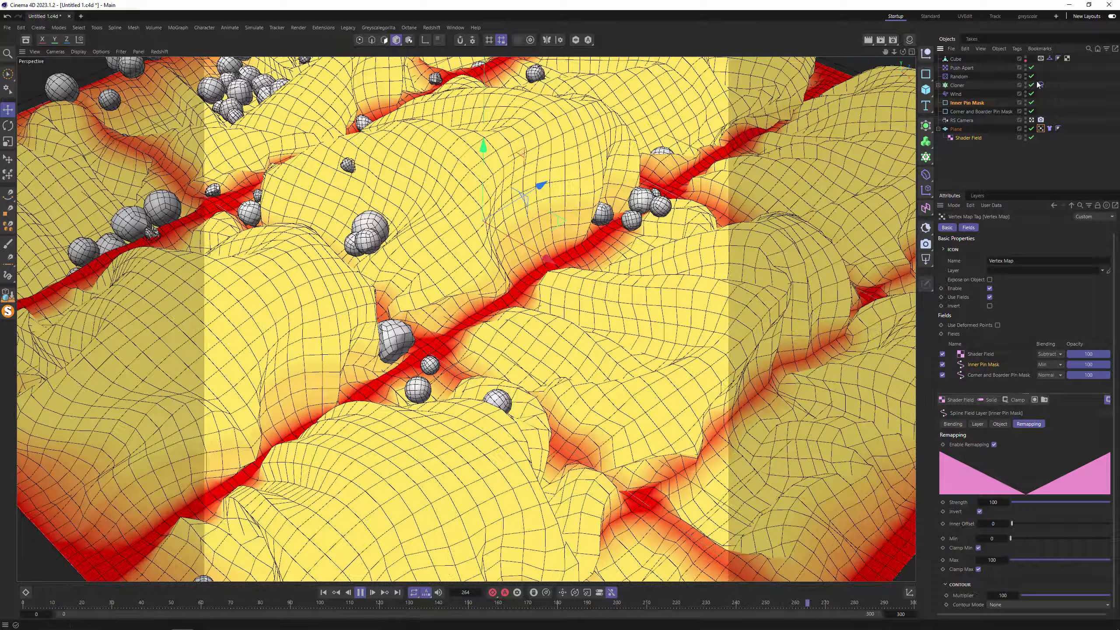
Try the Balloon option with an Overpressure of 2 on the Cloner's Cloth tag, then switch it off
left_click(1041, 84)
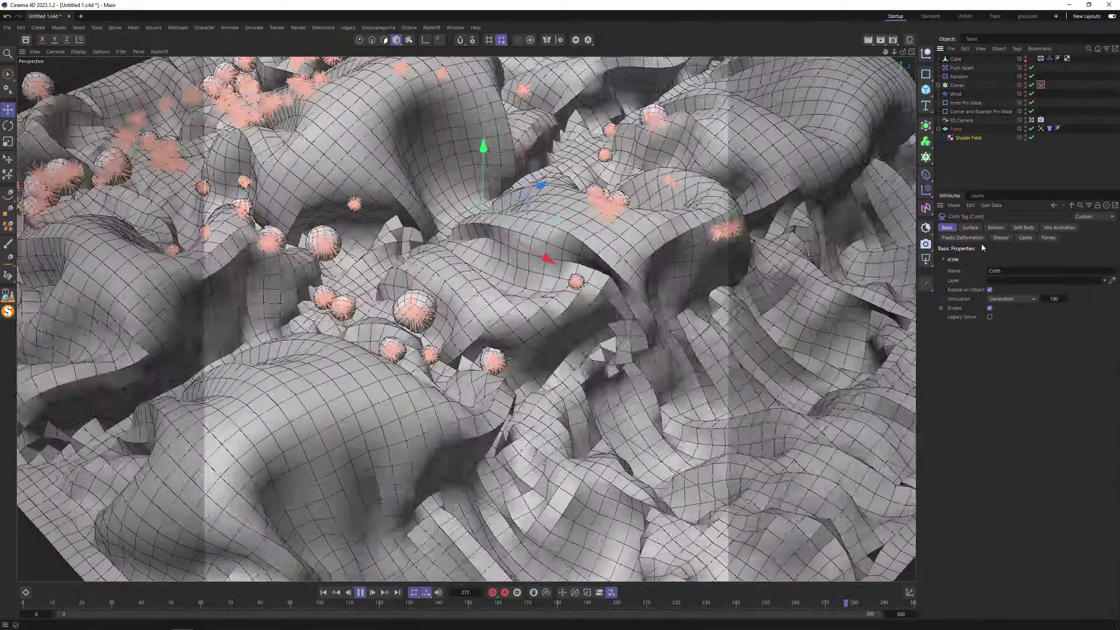
left_click(996, 227)
left_click(986, 259)
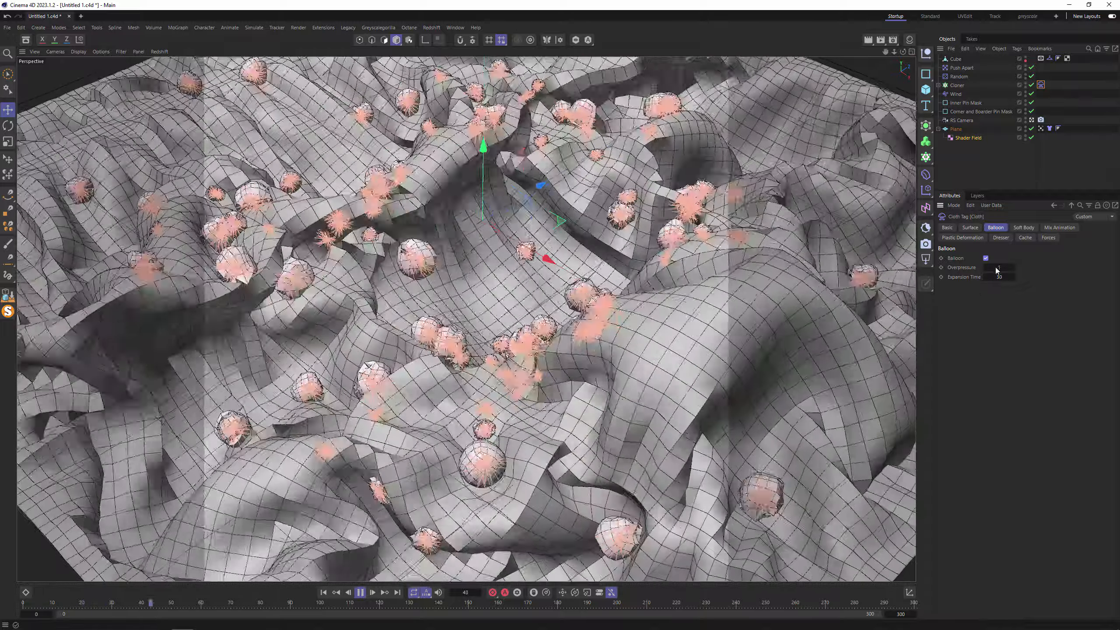
double_click(997, 269)
type("2")
key("Return")
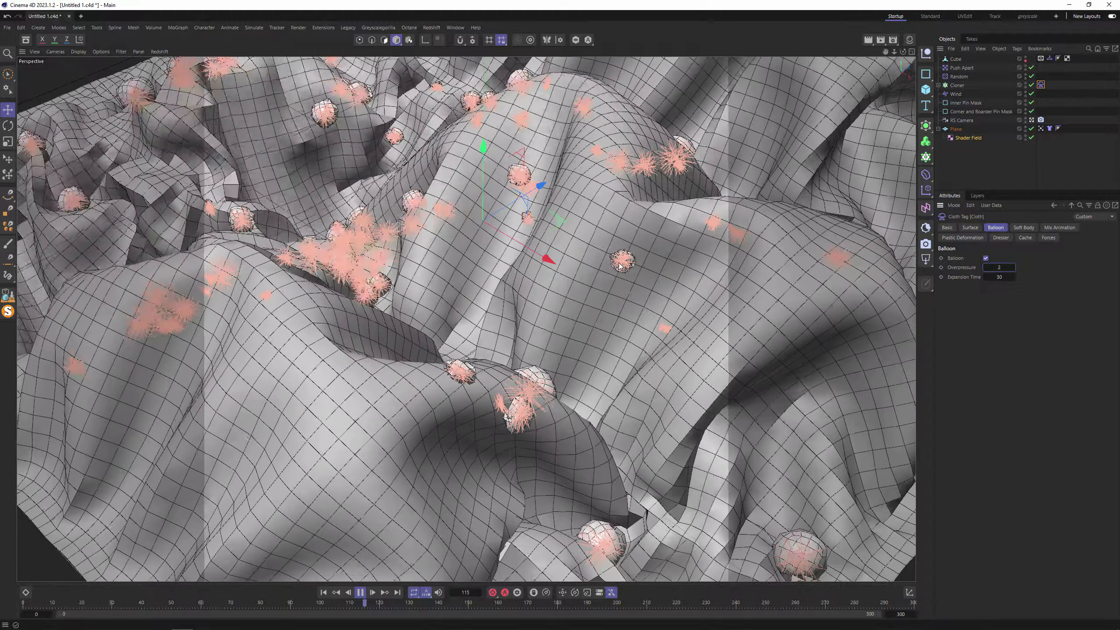
left_click(986, 258)
Set the Bendiness of the Cloner's Cloth tag to 0 and adjust its Soft Body Softness
left_click(971, 227)
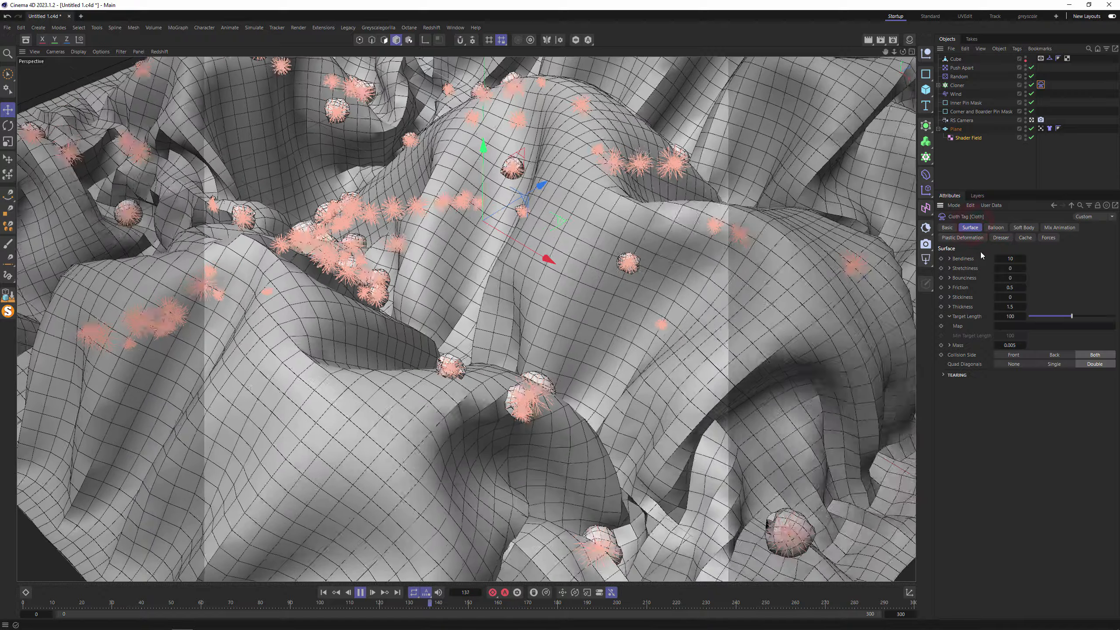
left_click(1006, 258)
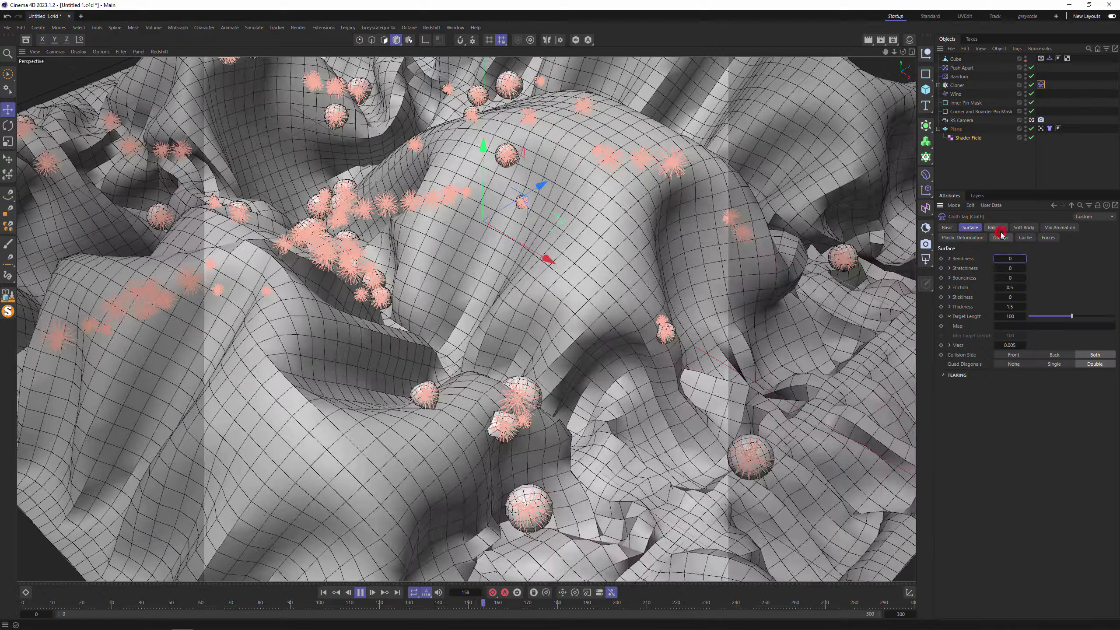
left_click(1024, 227)
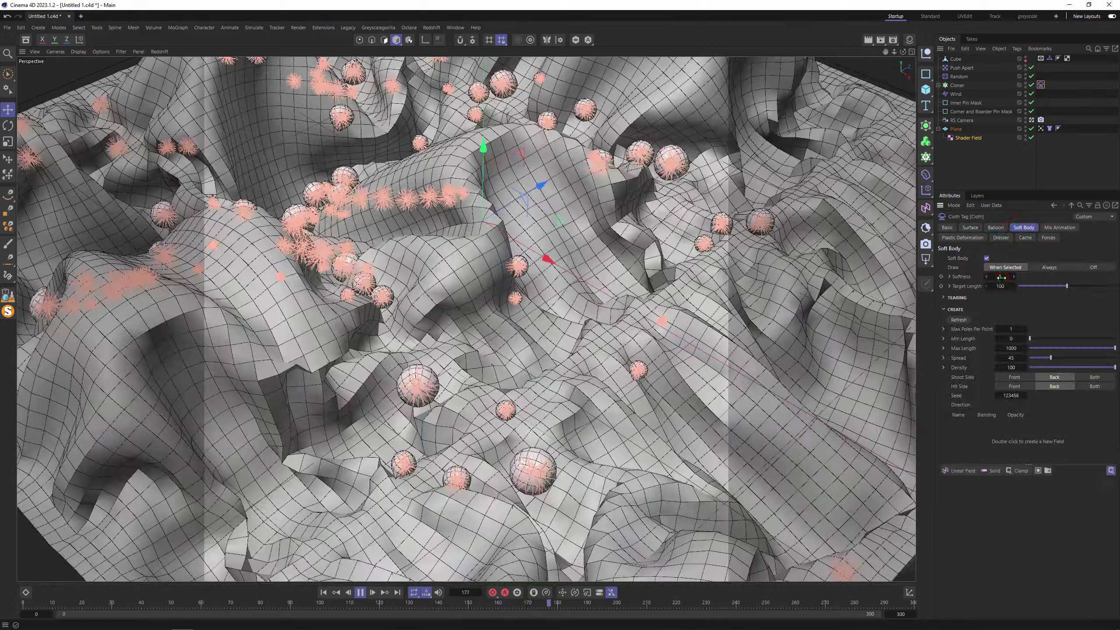
left_click(1000, 276)
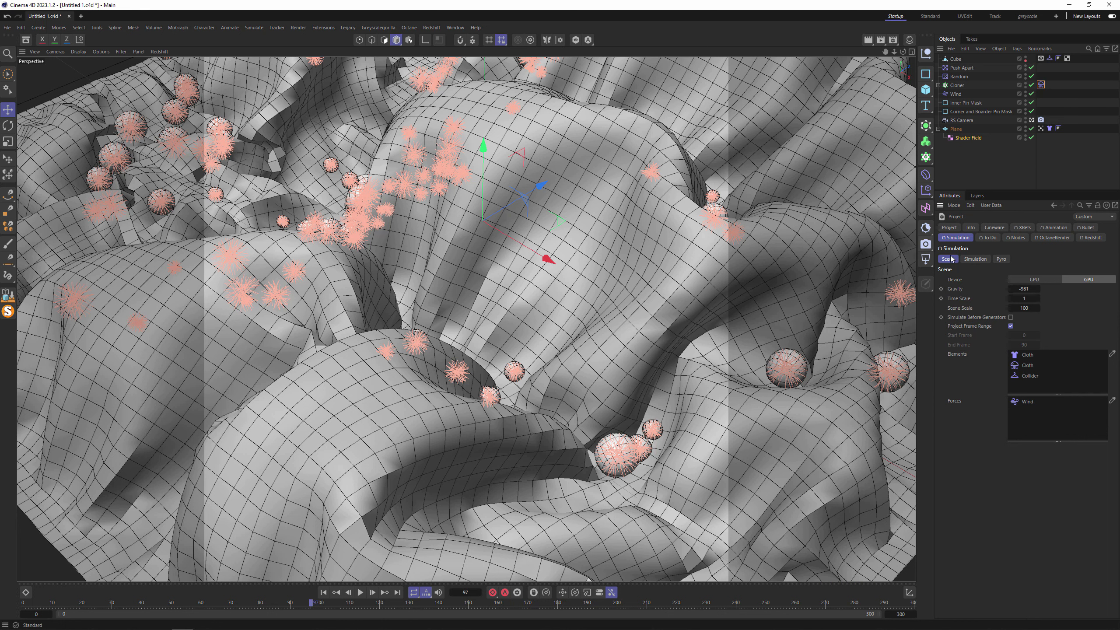
In the project's simulation settings, set Damping to 2 and collision Passes to 5
left_click(973, 260)
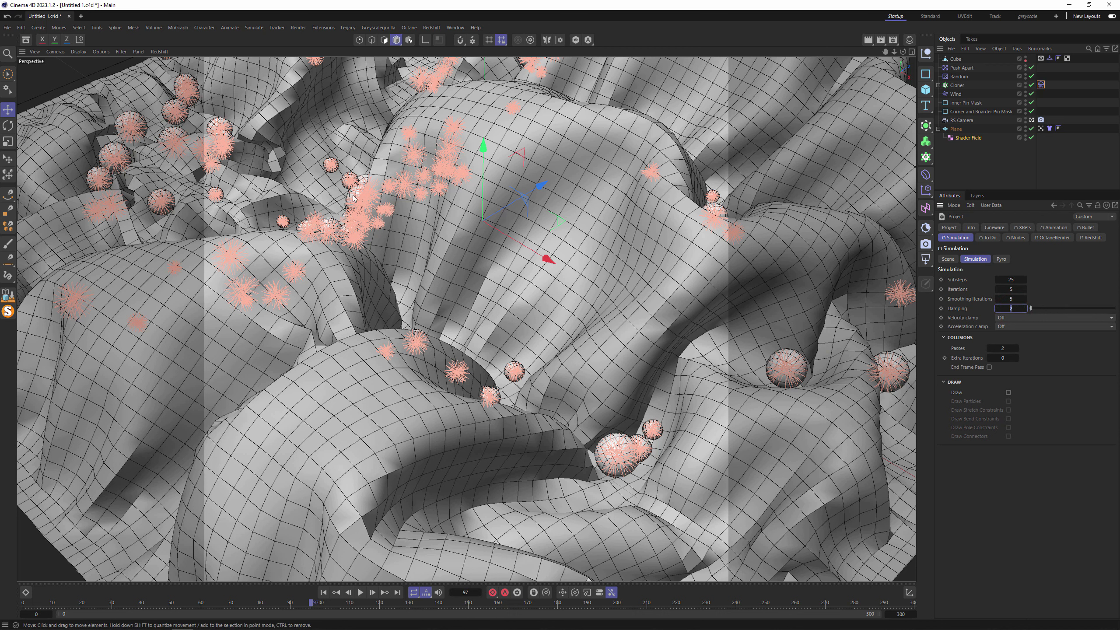
key("Tab")
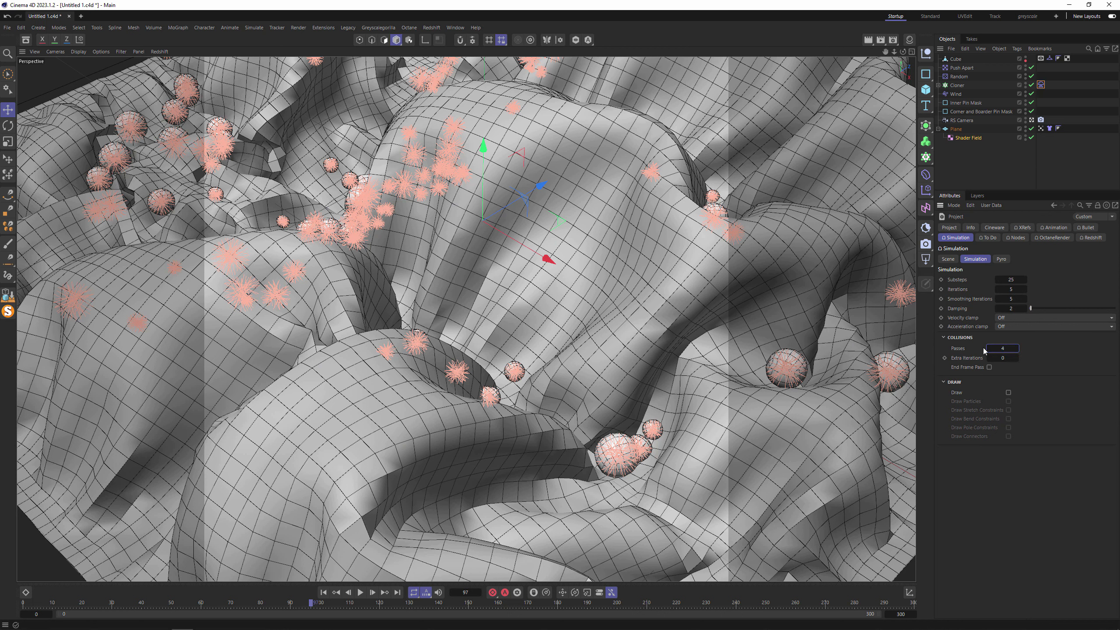
left_click(1010, 348)
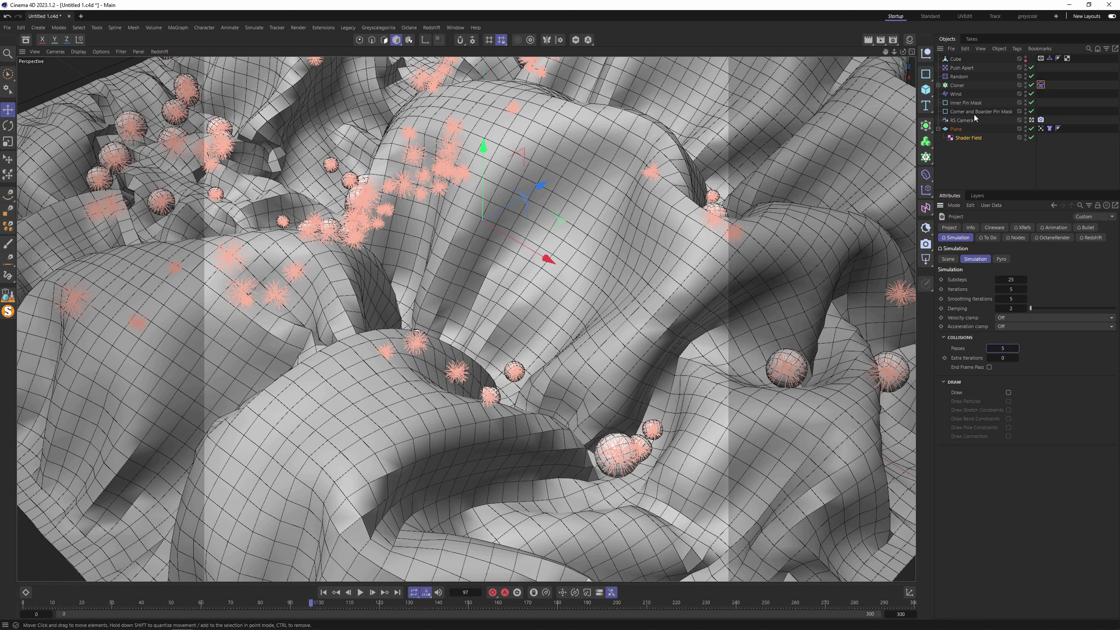
Set the plane's Width Segments and Height Segments to 200 and save the project at frame 0
left_click(951, 129)
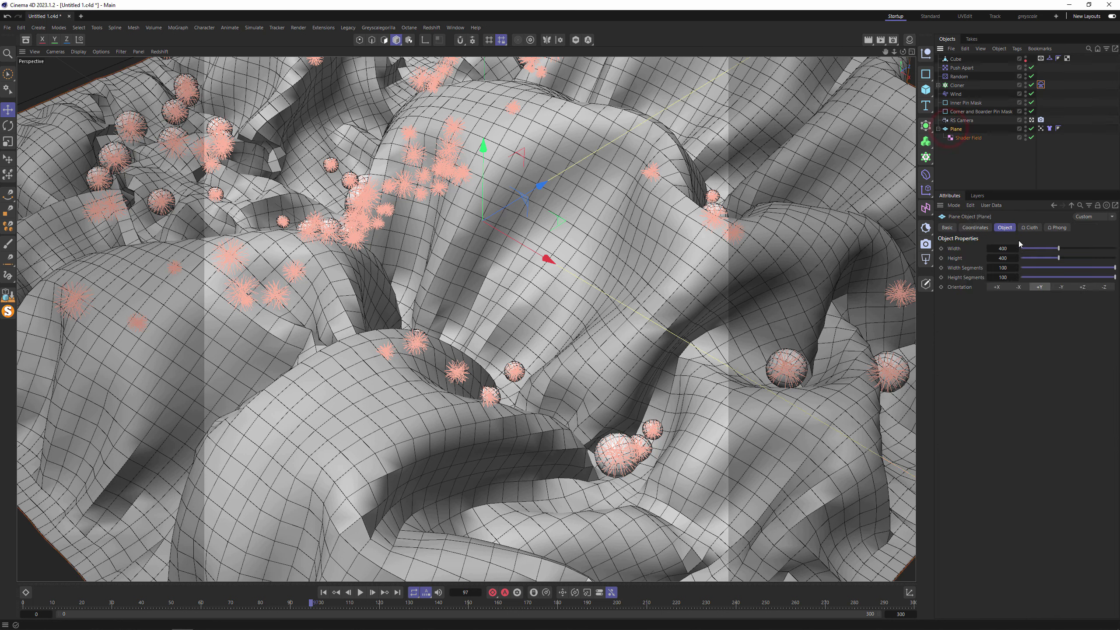
left_click(1008, 268)
type("200")
key("Tab")
type("200")
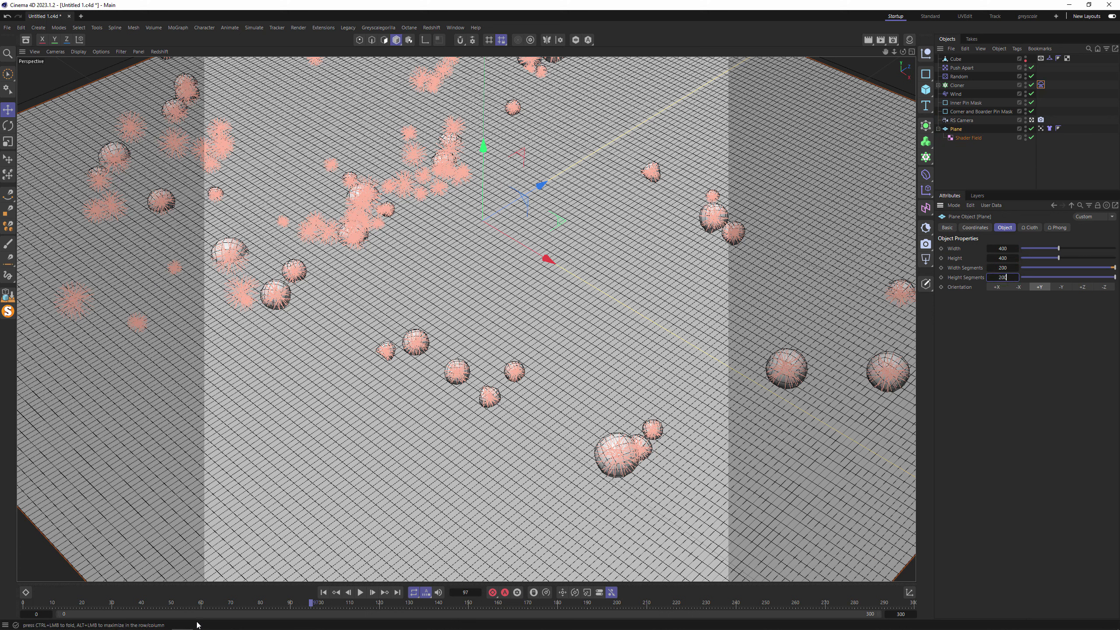
left_click(321, 593)
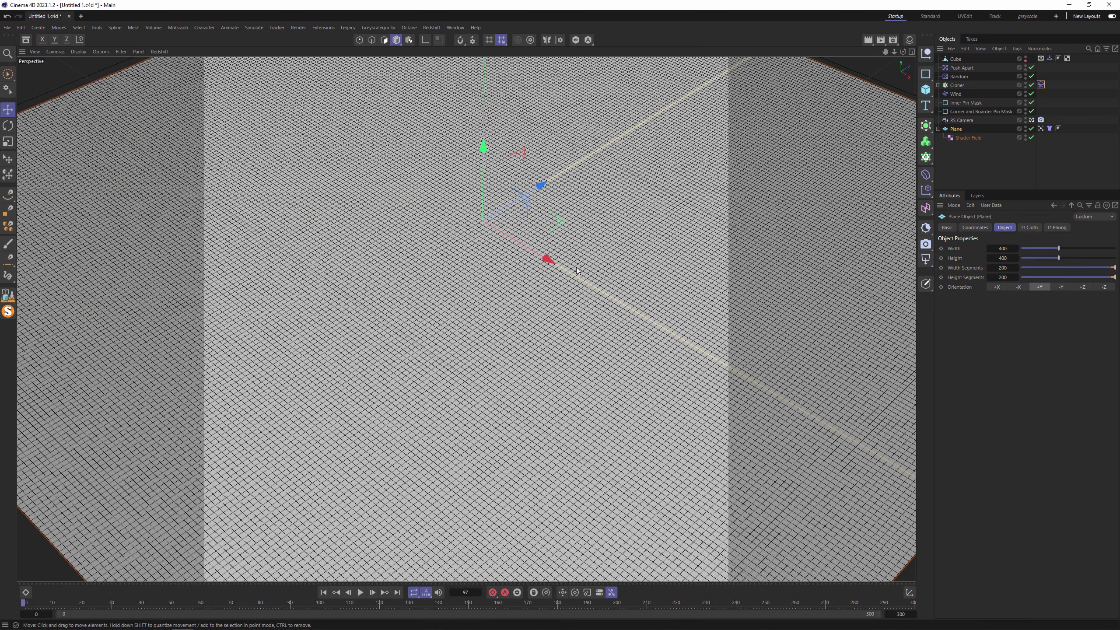
key("ctrl+s")
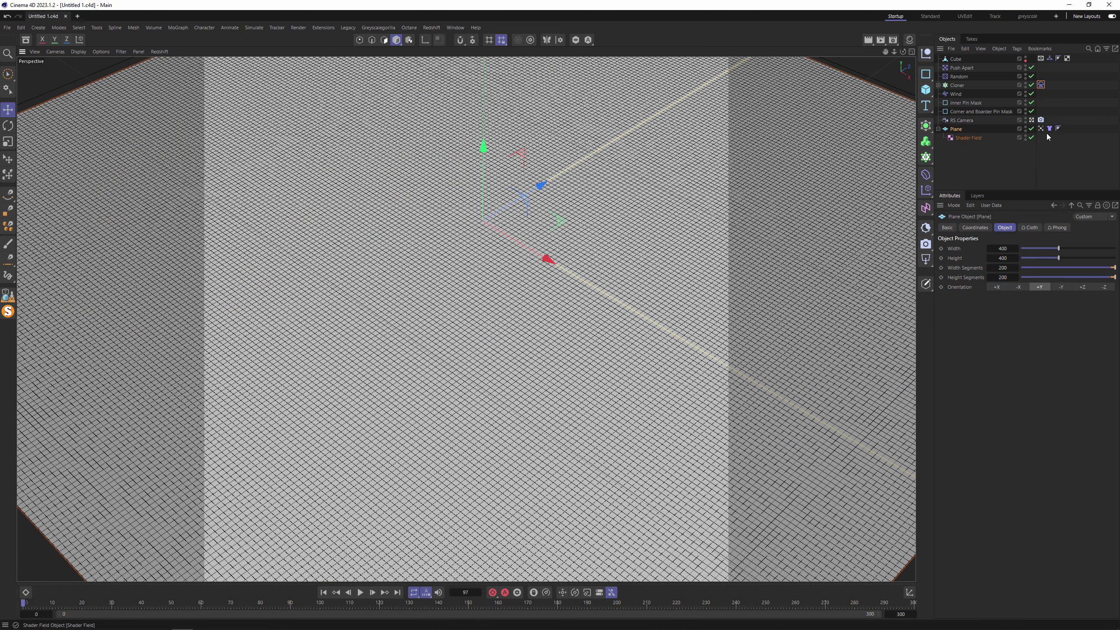
Calculate the simulation cache for the Cloth tags of both the Plane and the Cloner
key("ctrl+d")
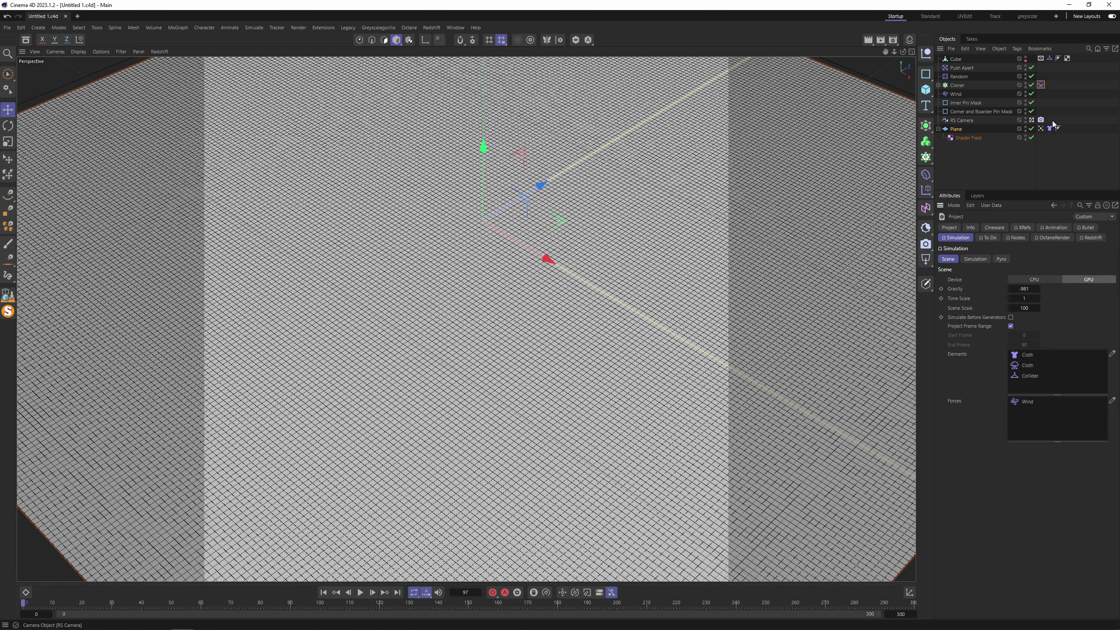
left_click(1050, 128)
left_click(1025, 238)
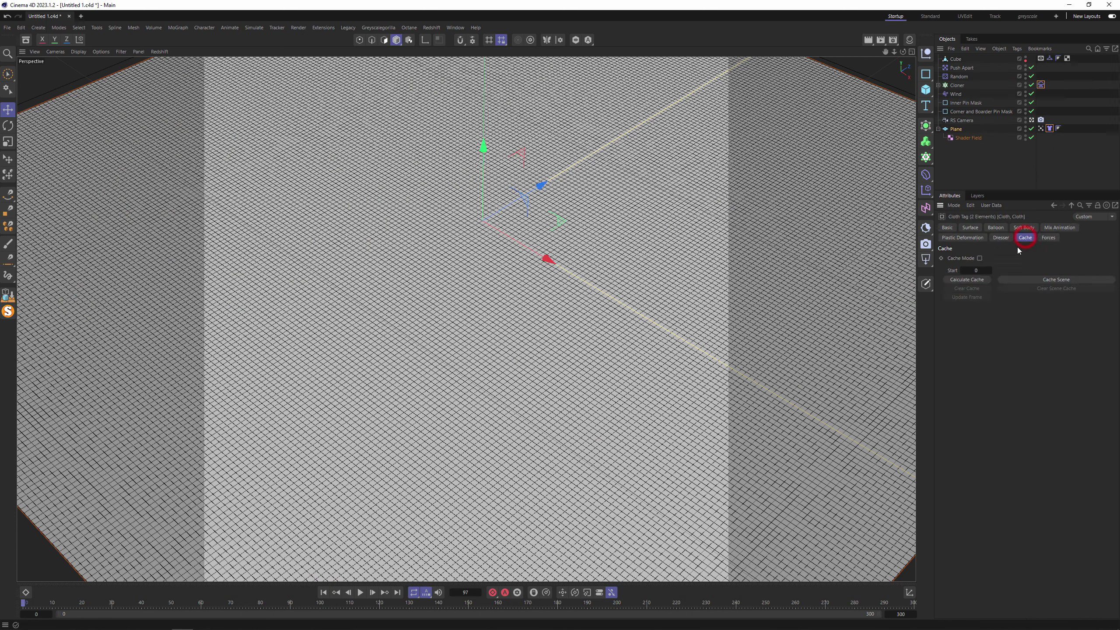
left_click(969, 280)
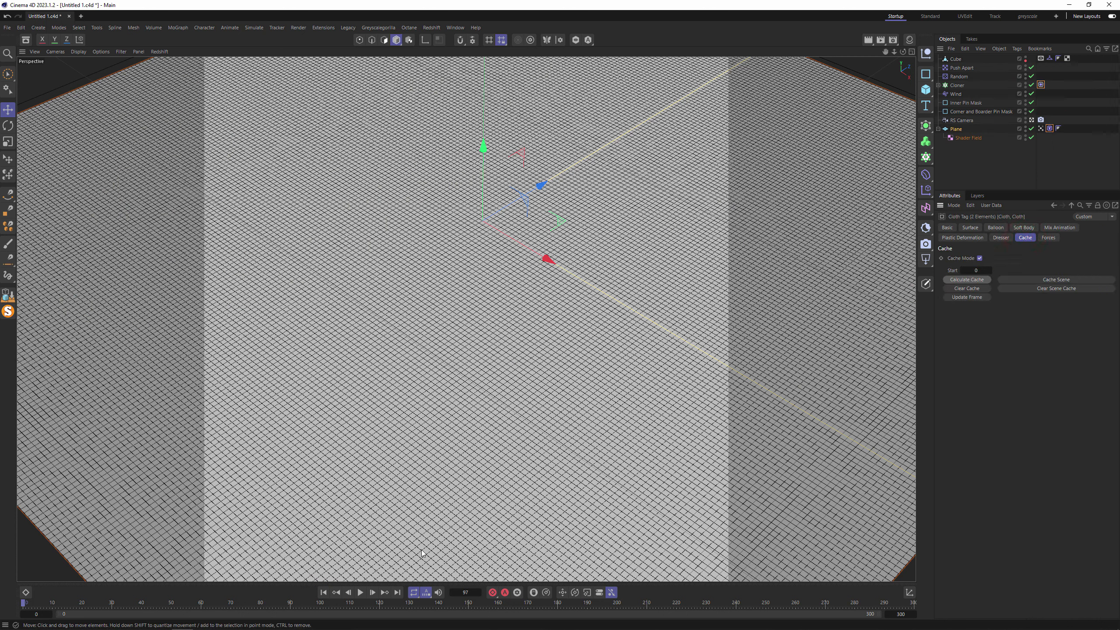
Play back the cached cloth simulation and return to the first frame
left_click(362, 592)
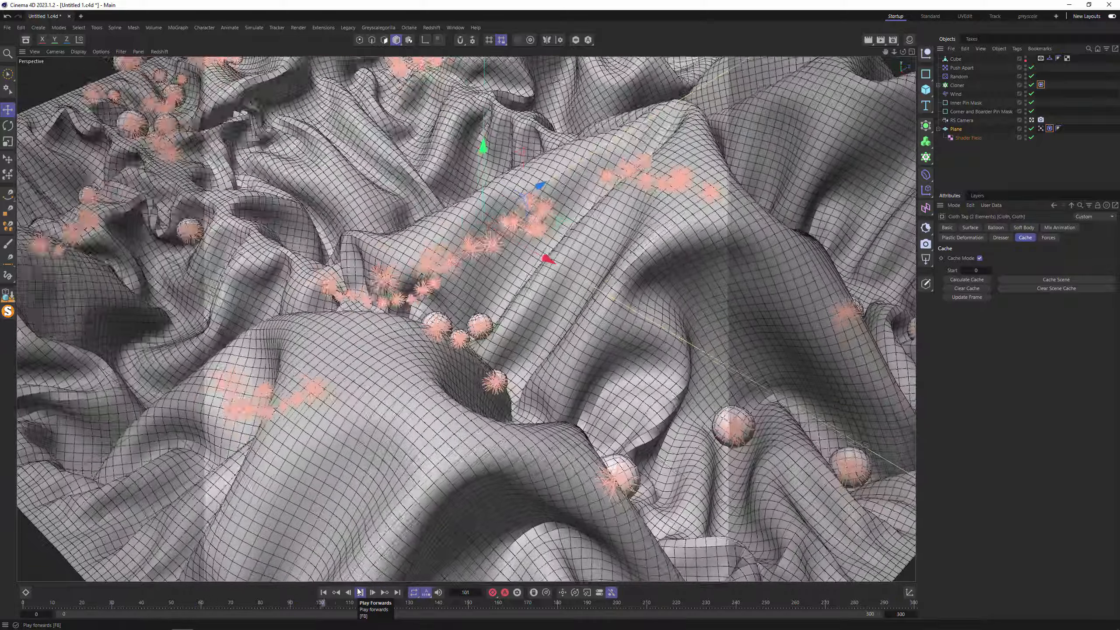
left_click(359, 593)
left_click(322, 594)
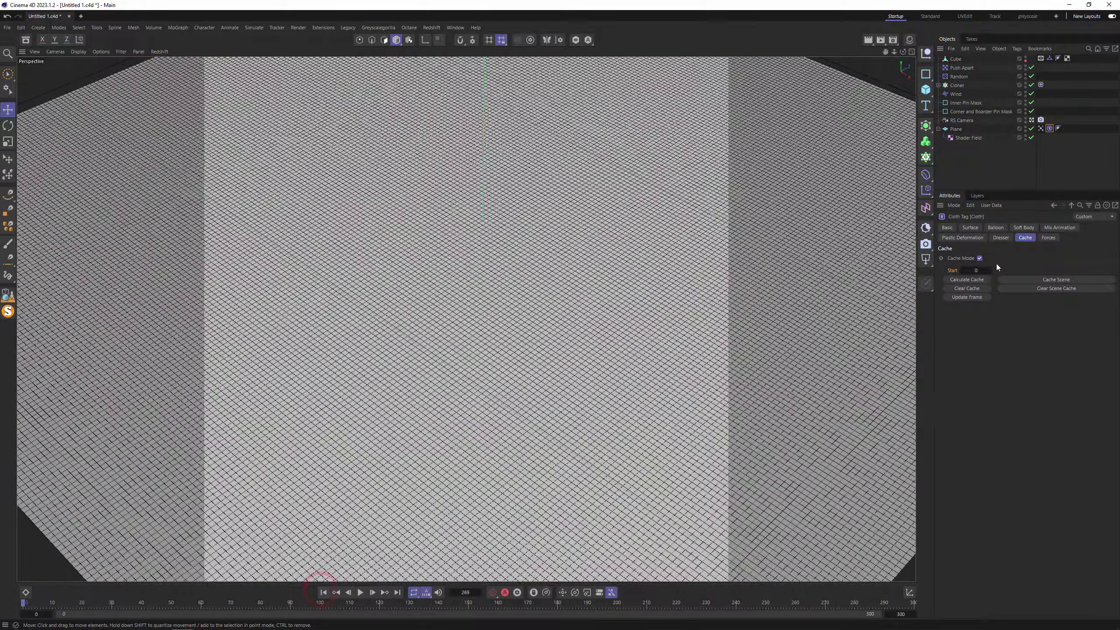
Set the project's simulation Damping to 10 and the Speed of the Shader Field's noise to 0.5
key("ctrl+d")
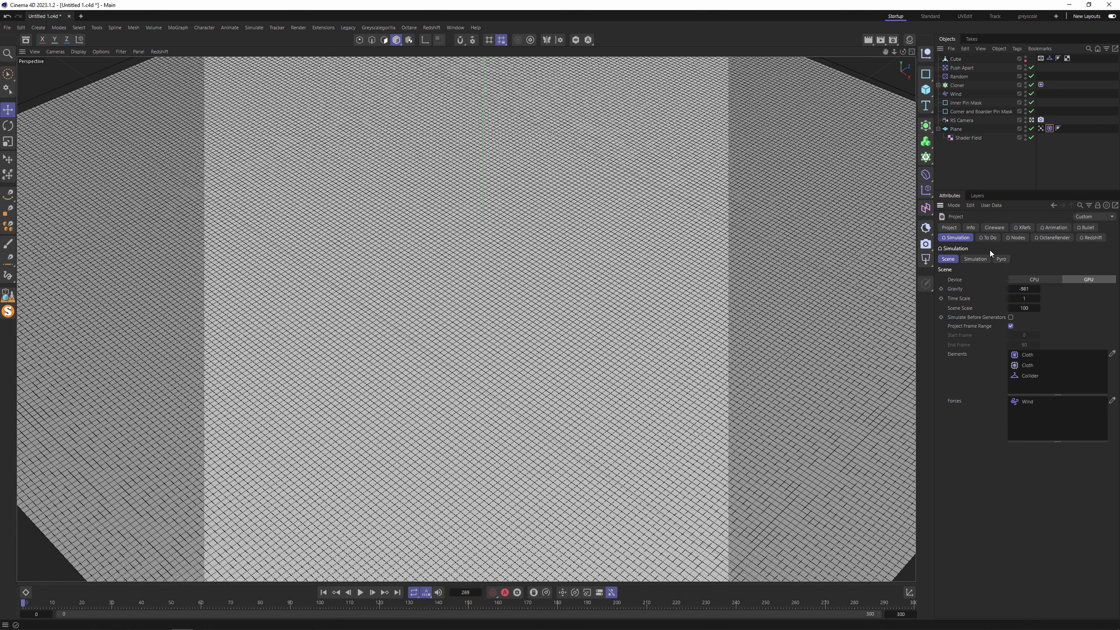
left_click(975, 259)
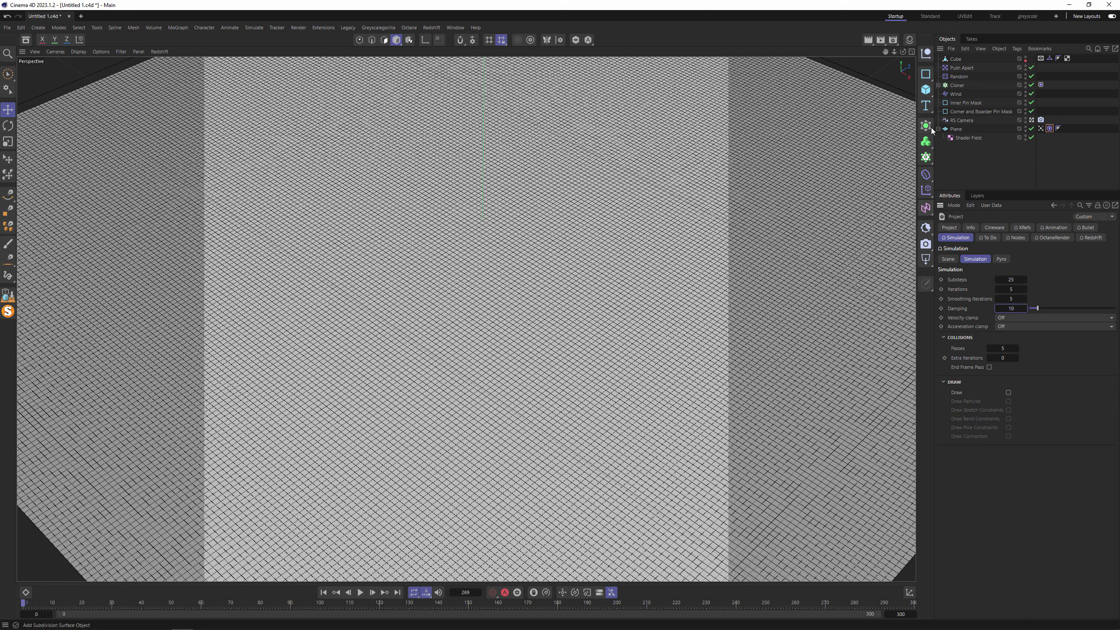
left_click(970, 139)
left_click(980, 295)
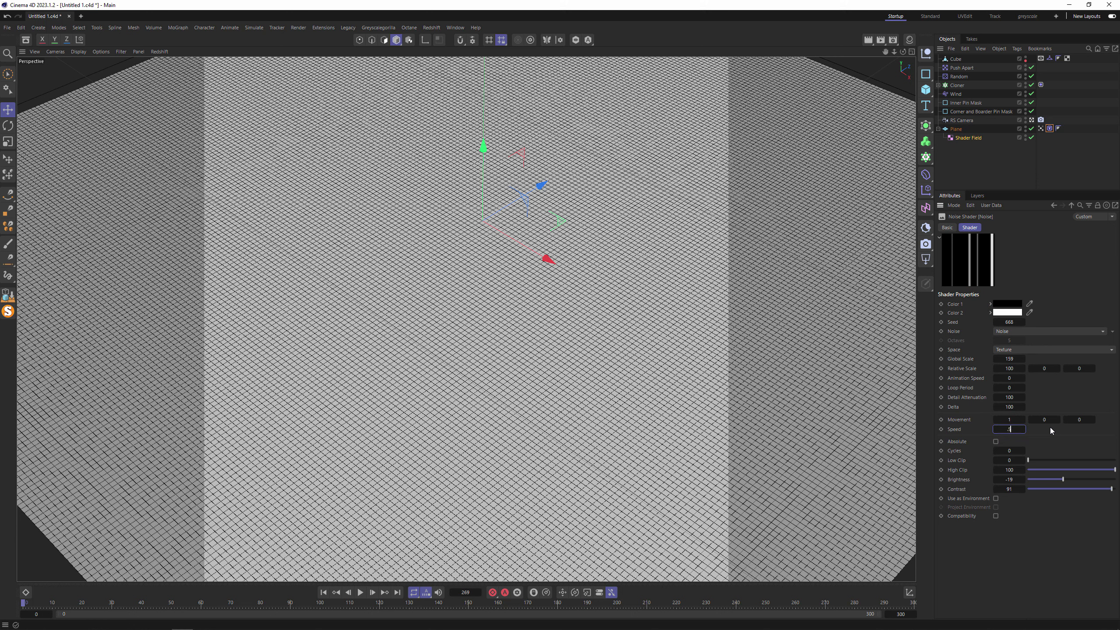
Clear the cache on both Cloth tags and recalculate it
left_click(1050, 129)
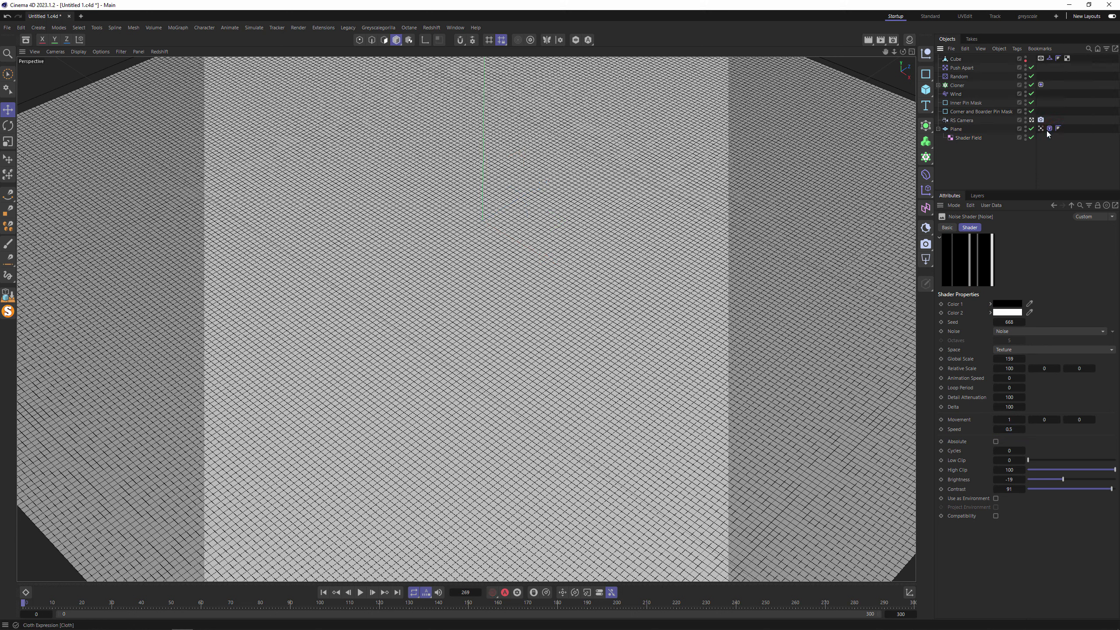
left_click(973, 287)
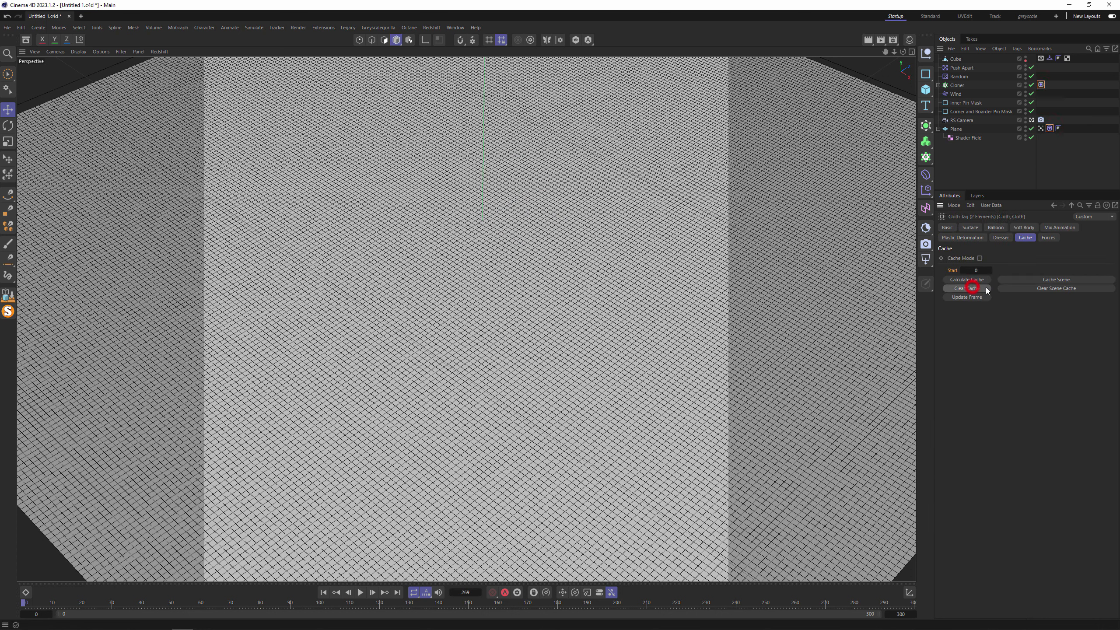
left_click(973, 279)
Play the recalculated simulation, stop at frame 270 and open the Redshift RenderView
left_click(360, 594)
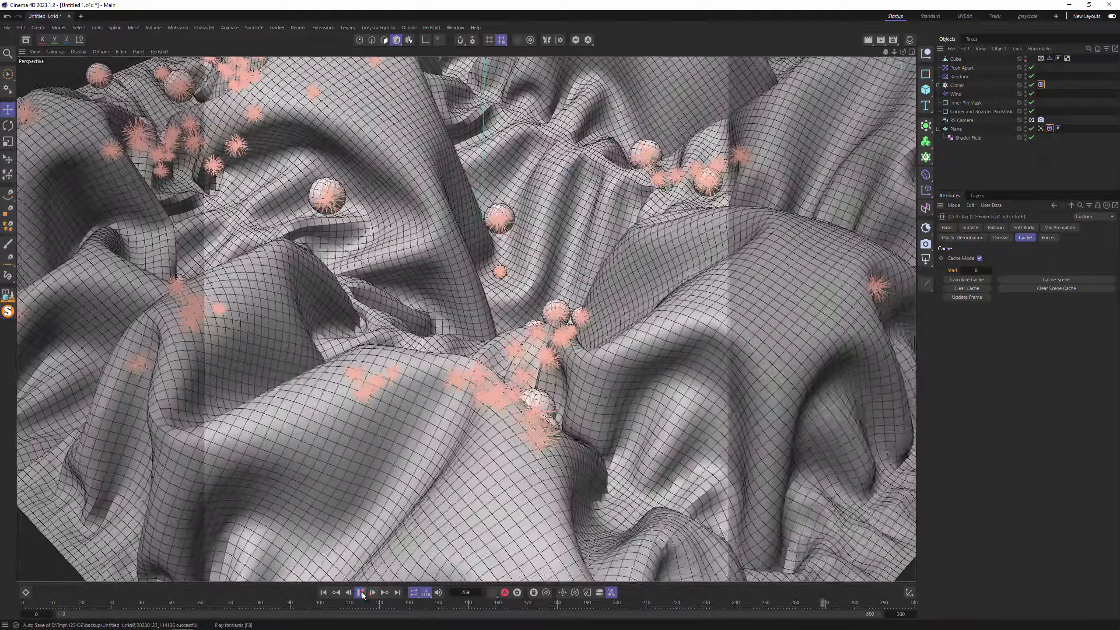
left_click(360, 593)
left_click(431, 28)
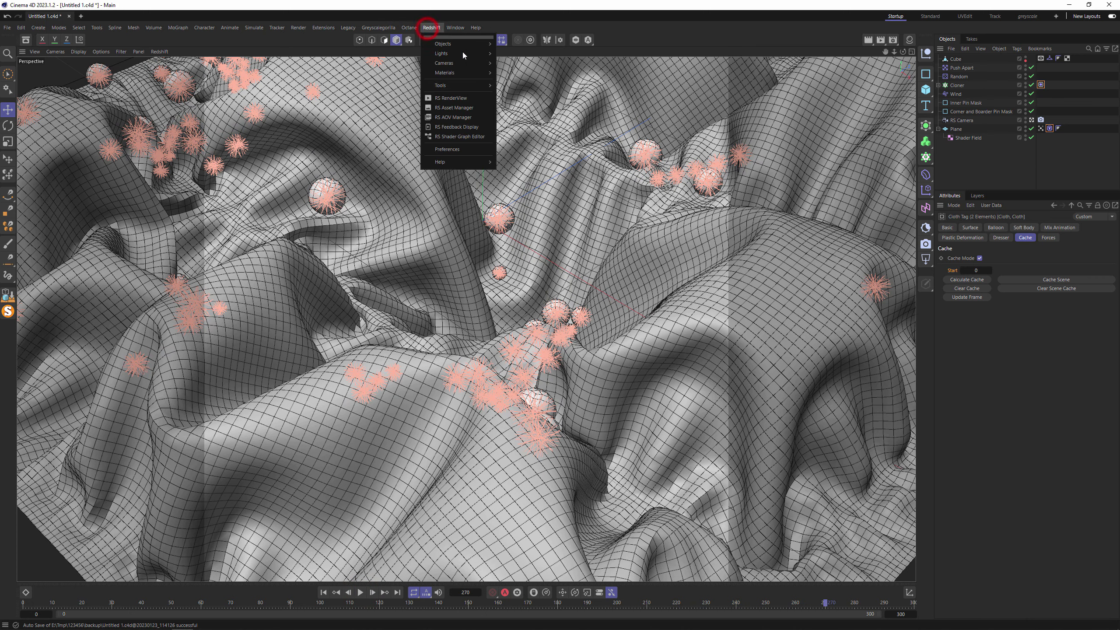
left_click(470, 99)
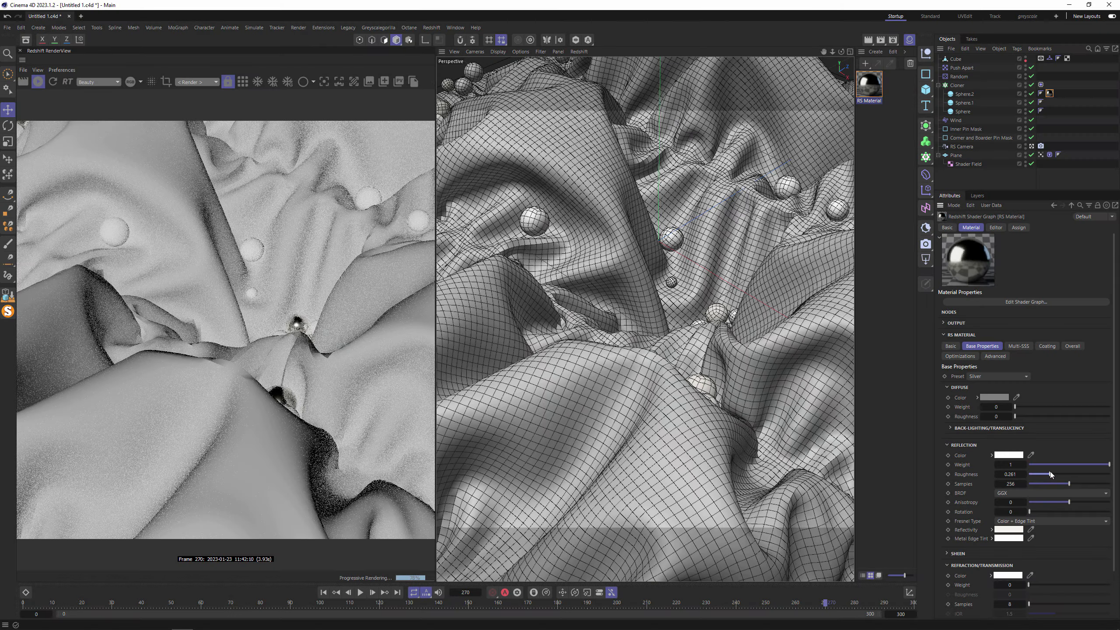
Set the silver material's reflection Roughness to about 0.298 and assign a new Redshift Standard material to Sphere.1
left_click_drag(1051, 474, 1053, 475)
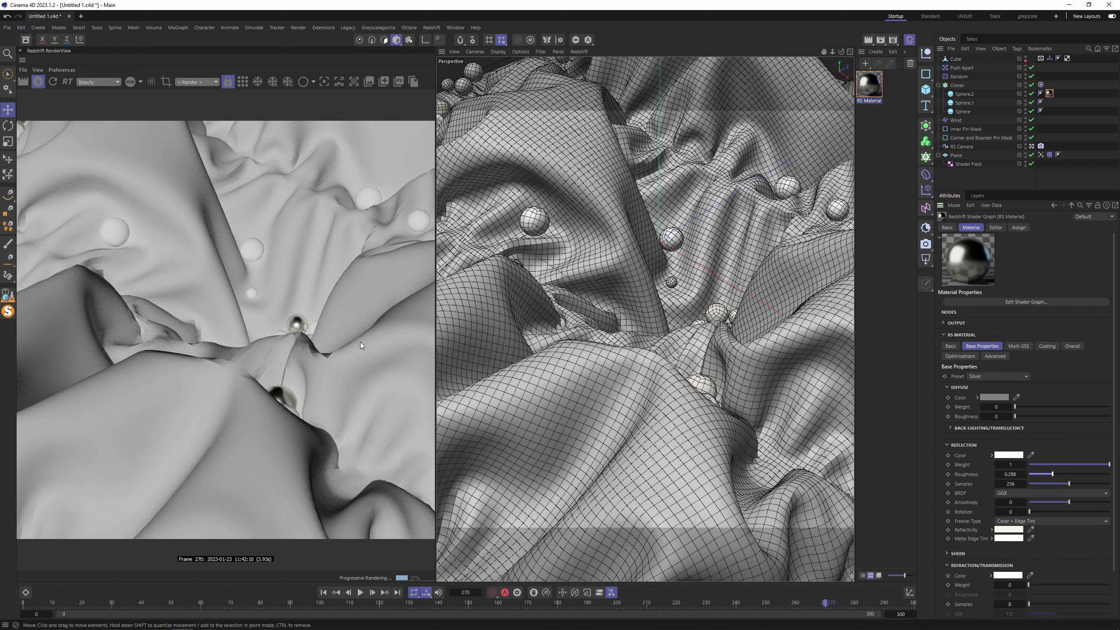
double_click(902, 93)
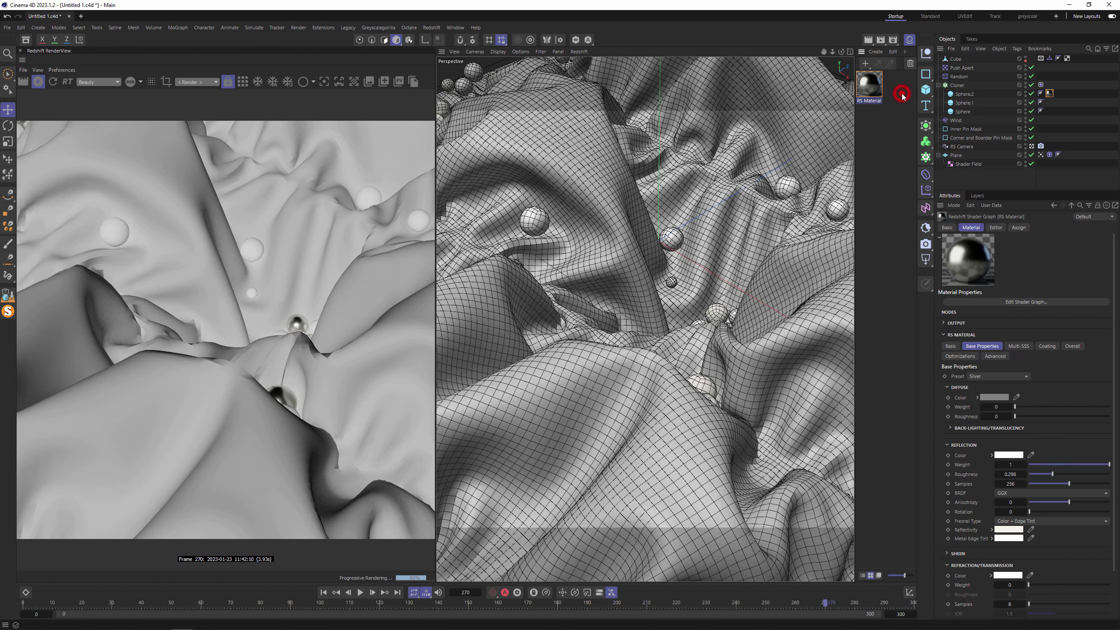
left_click_drag(994, 106, 994, 104)
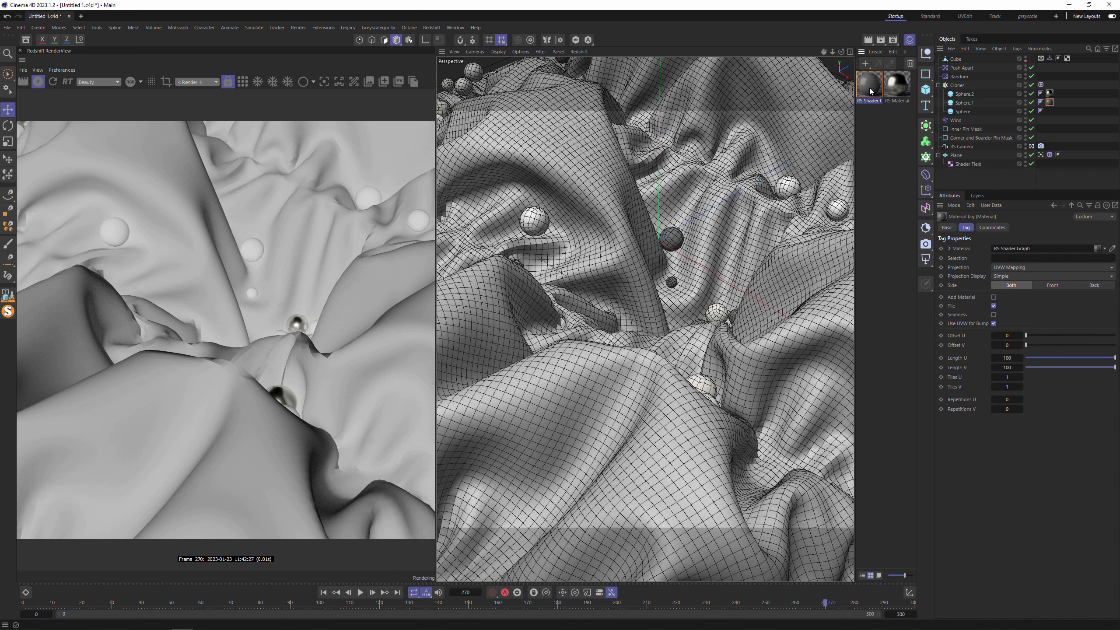
Give the new Standard material a near-white base color and increase its reflection Roughness
left_click(1010, 378)
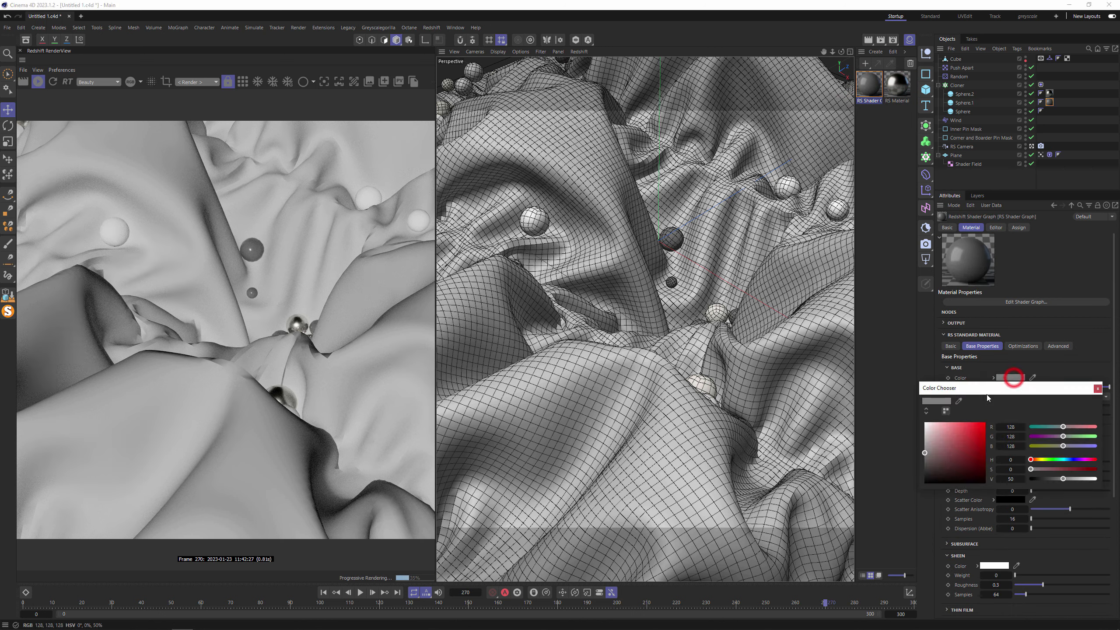
left_click(925, 430)
left_click(1098, 387)
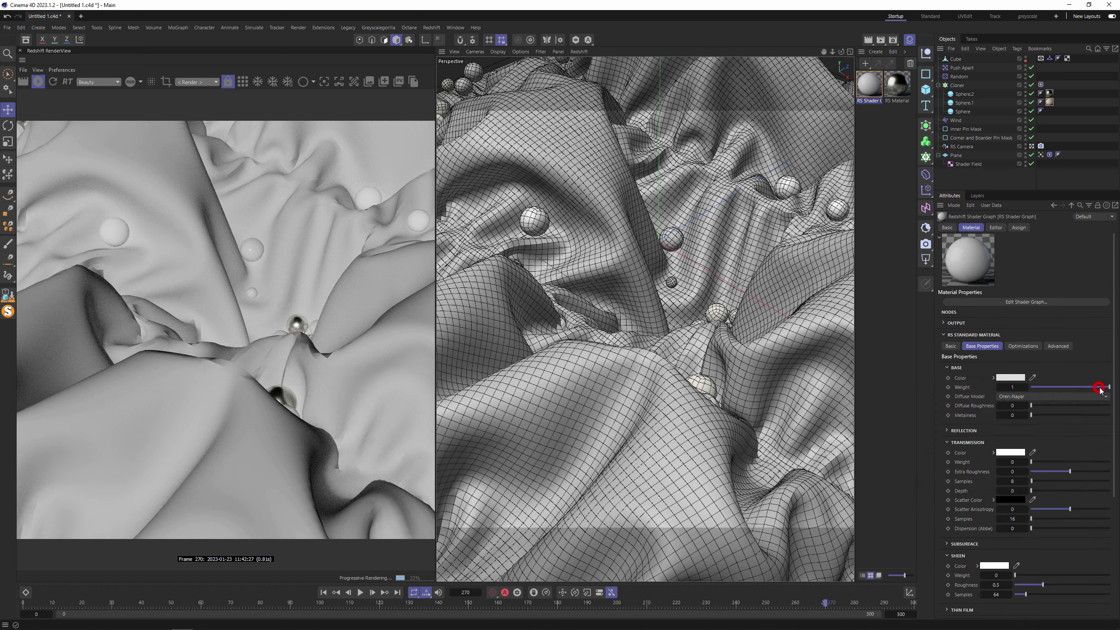
left_click(970, 431)
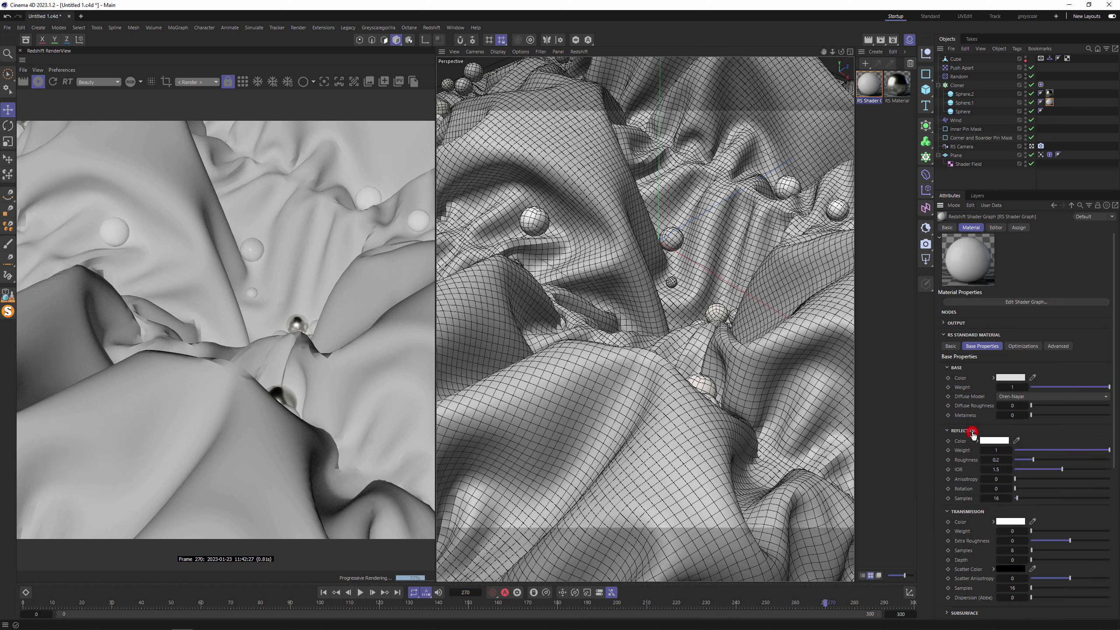
left_click_drag(1044, 460, 1063, 460)
Add a Redshift Object tag to the Cloner and override its geometry with tessellation enabled and Maximum Subdivisions of 2
right_click(970, 84)
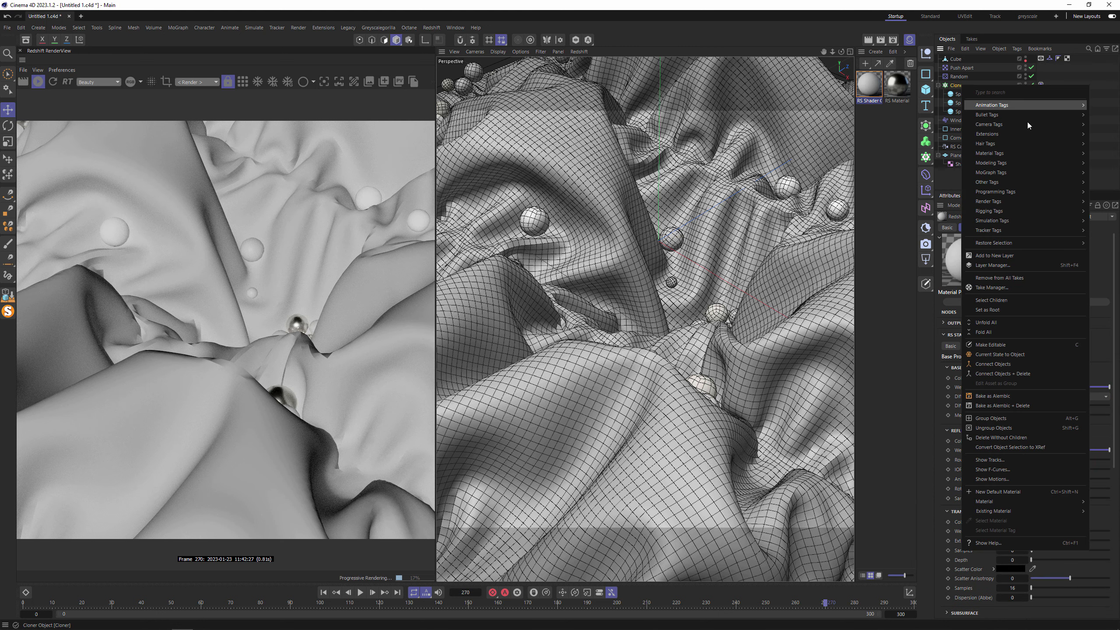
mouse_move(1032, 192)
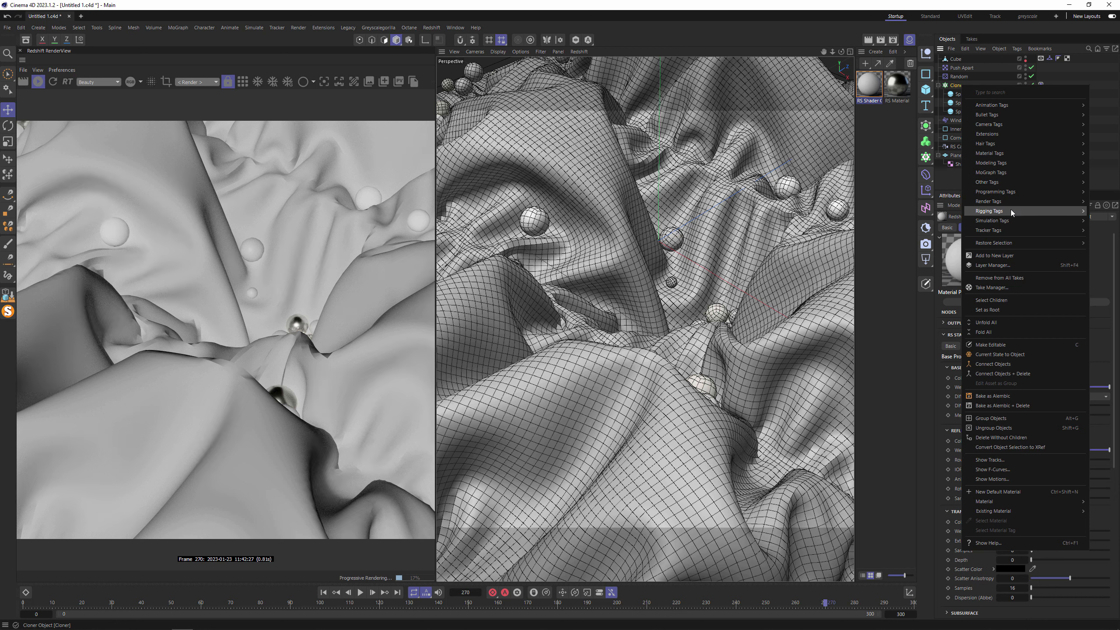
mouse_move(1001, 202)
left_click(935, 235)
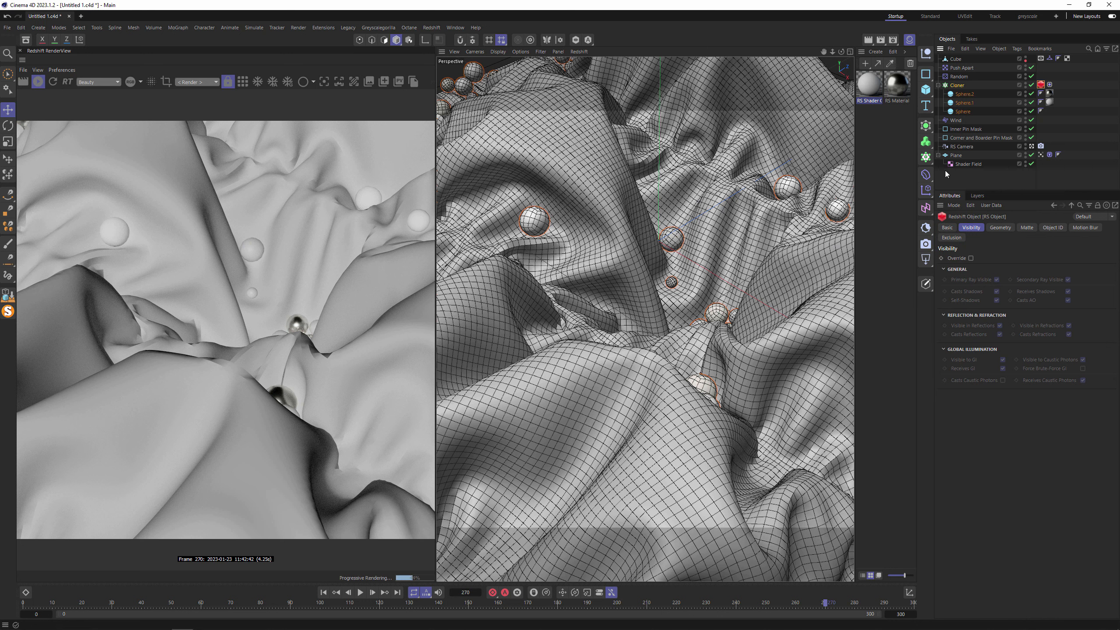
left_click(999, 228)
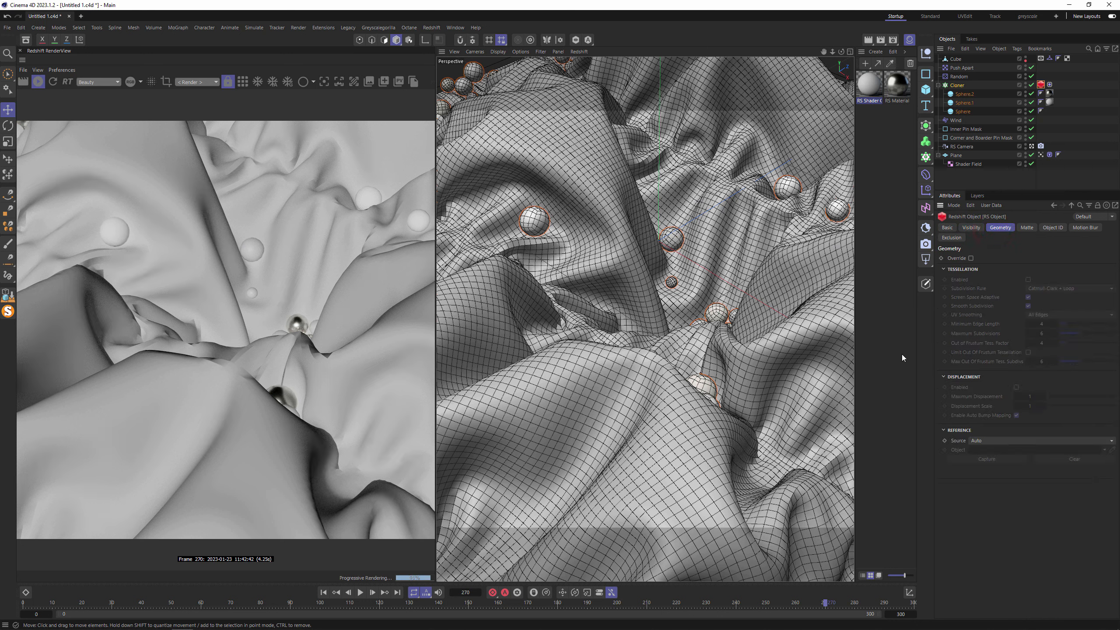
left_click(1027, 279)
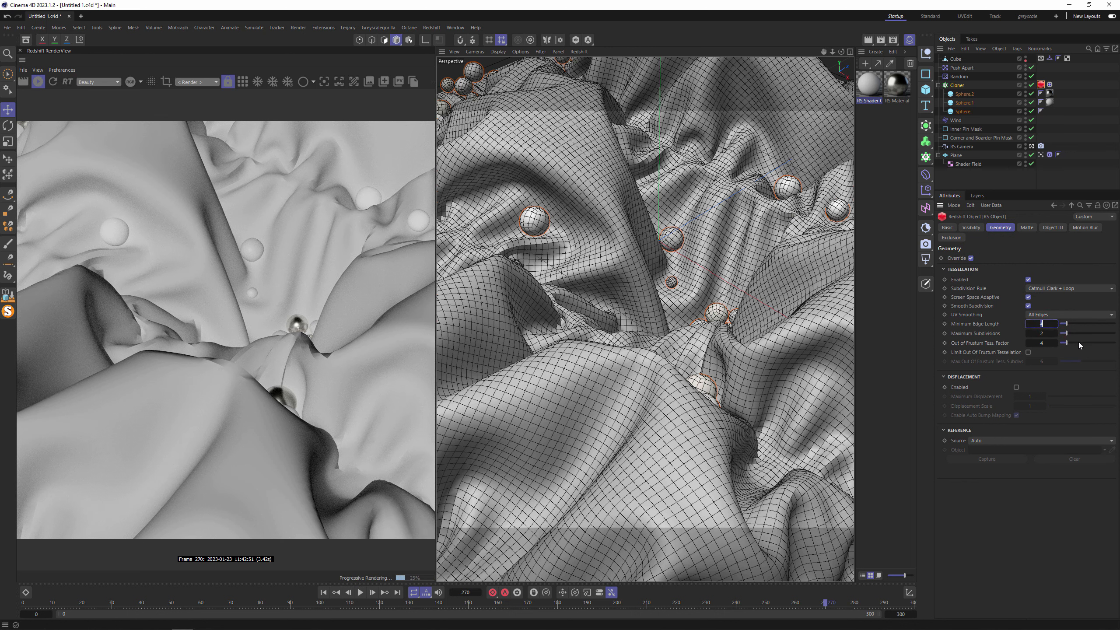
type("2")
key("Return")
Add a Redshift Object tag to the Plane with tessellation enabled, Minimum Edge Length 1 and Maximum Subdivisions 2
right_click(959, 157)
mouse_move(984, 271)
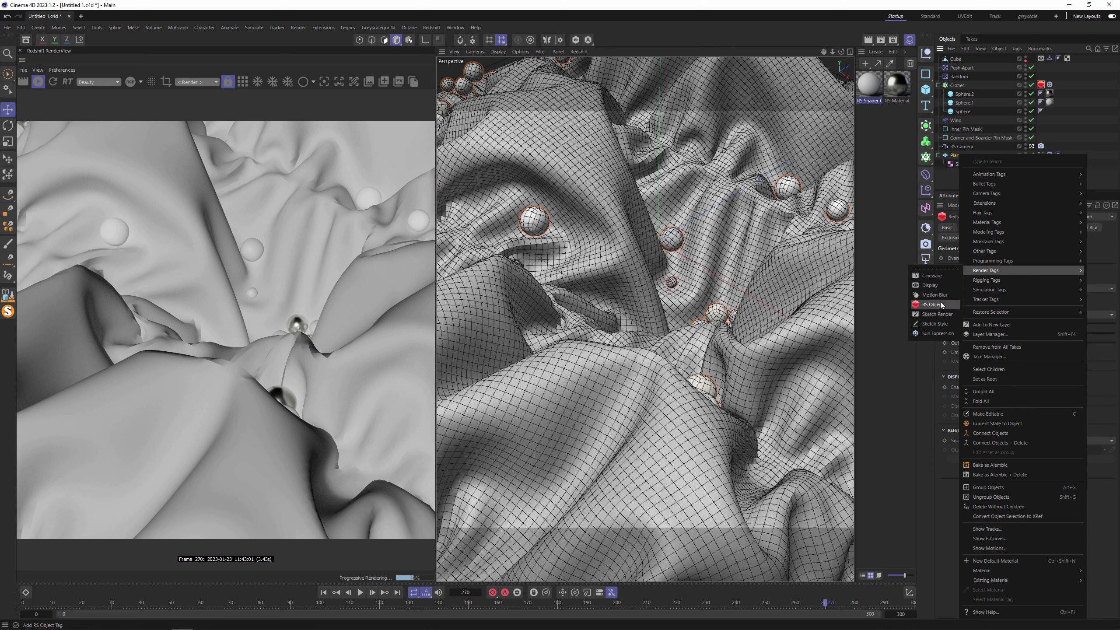
left_click(940, 304)
left_click(1028, 305)
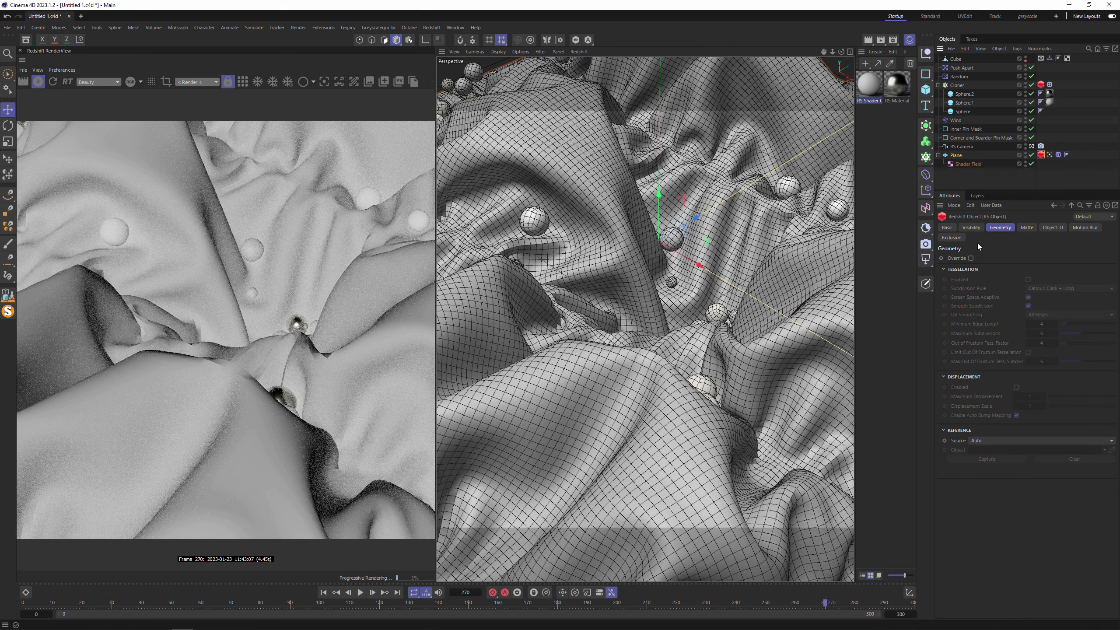
left_click(1028, 279)
type("1")
left_click(1045, 333)
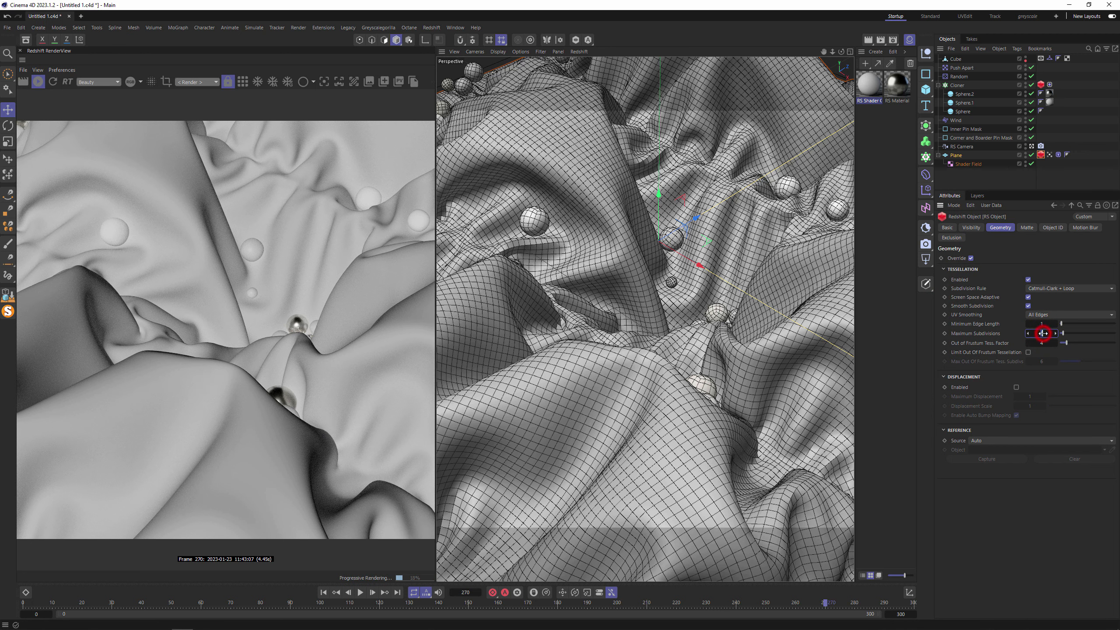
left_click_drag(1043, 333, 1044, 333)
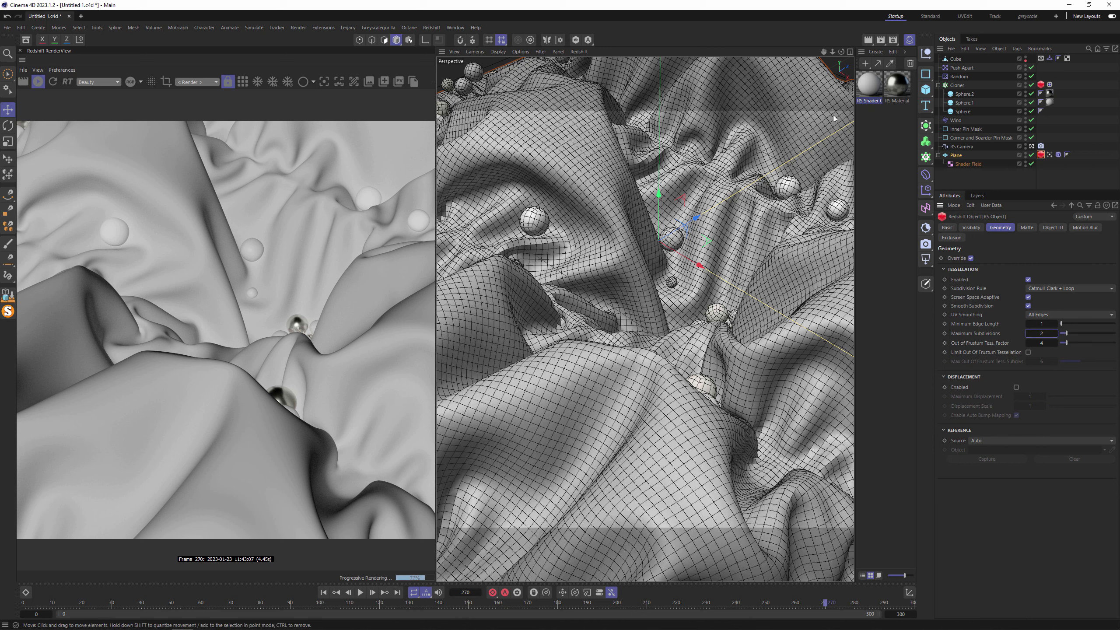
Move the near-white material from Sphere.1 to the Cloner and apply another new Standard material to the Plane
left_click_drag(1048, 103, 1058, 84)
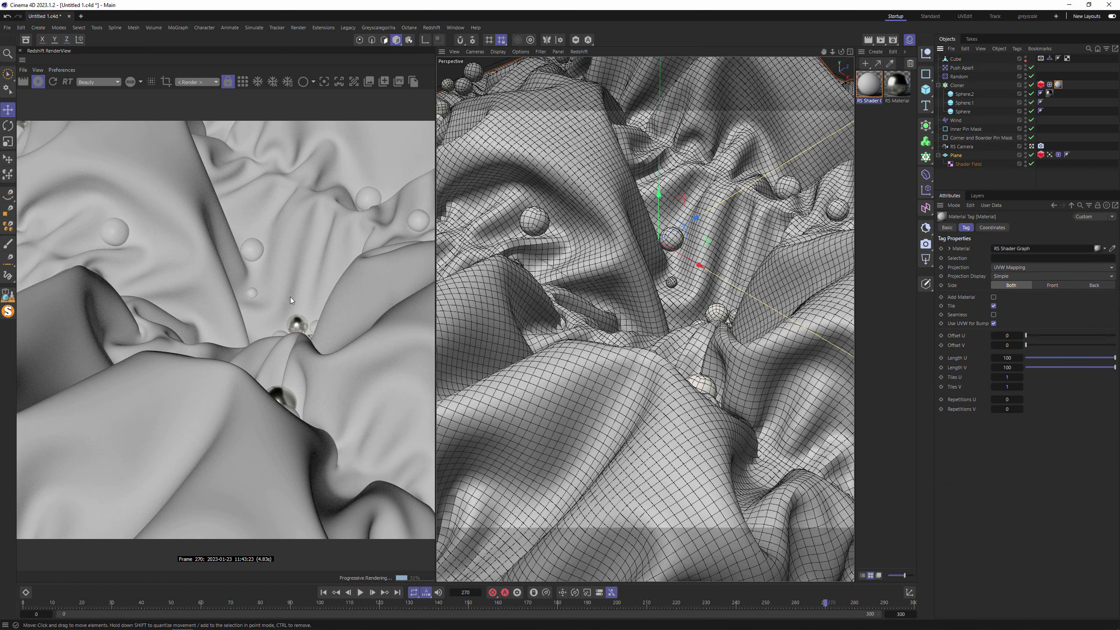
double_click(888, 123)
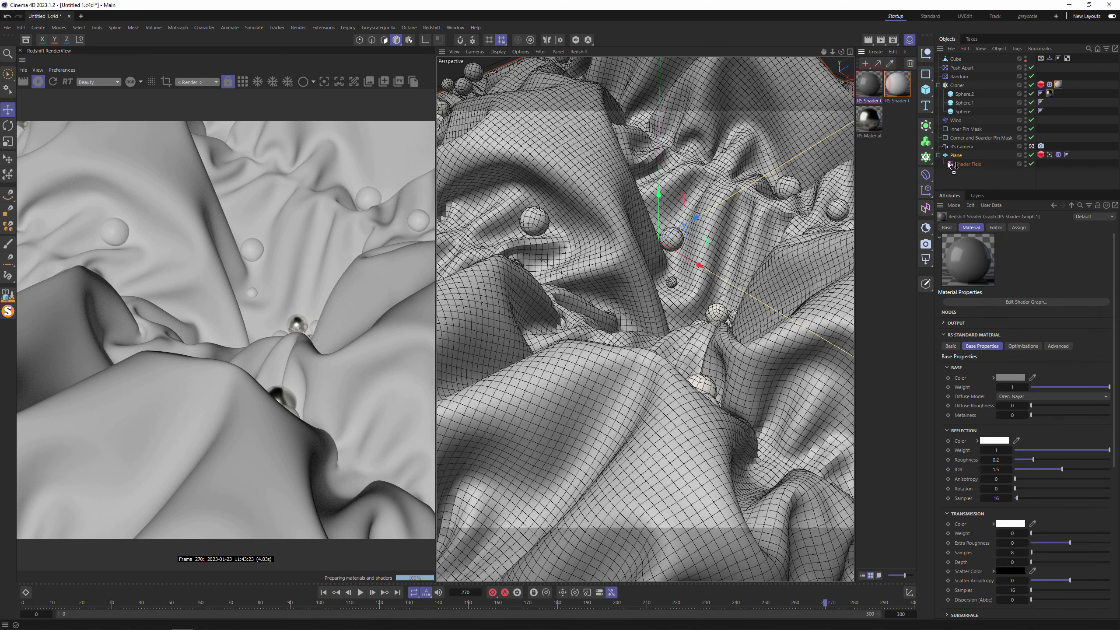
left_click_drag(947, 161, 955, 155)
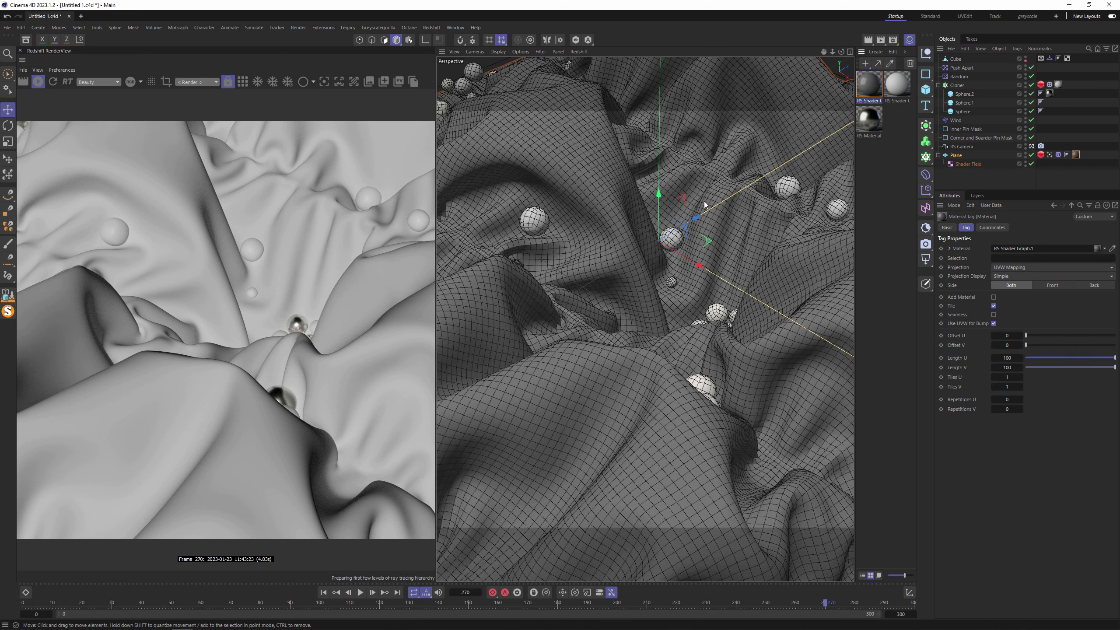
Set the Plane material's base color to purple (RGB 174, 90, 235) and its reflection Roughness to 0.564
left_click(870, 84)
left_click(1010, 377)
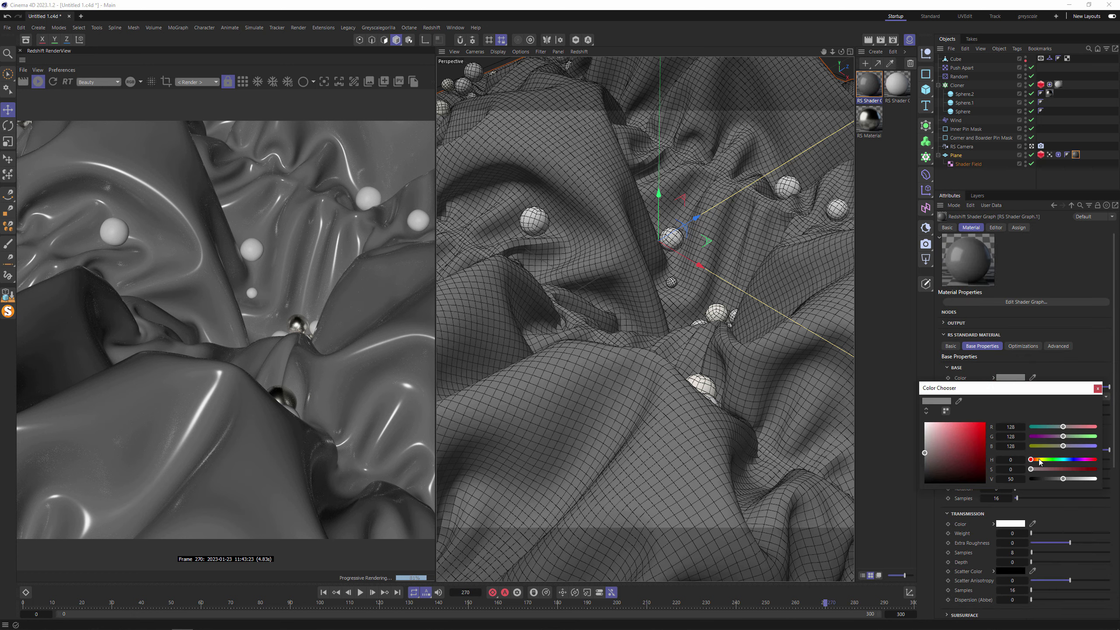
left_click(1071, 460)
left_click_drag(1049, 469, 1079, 469)
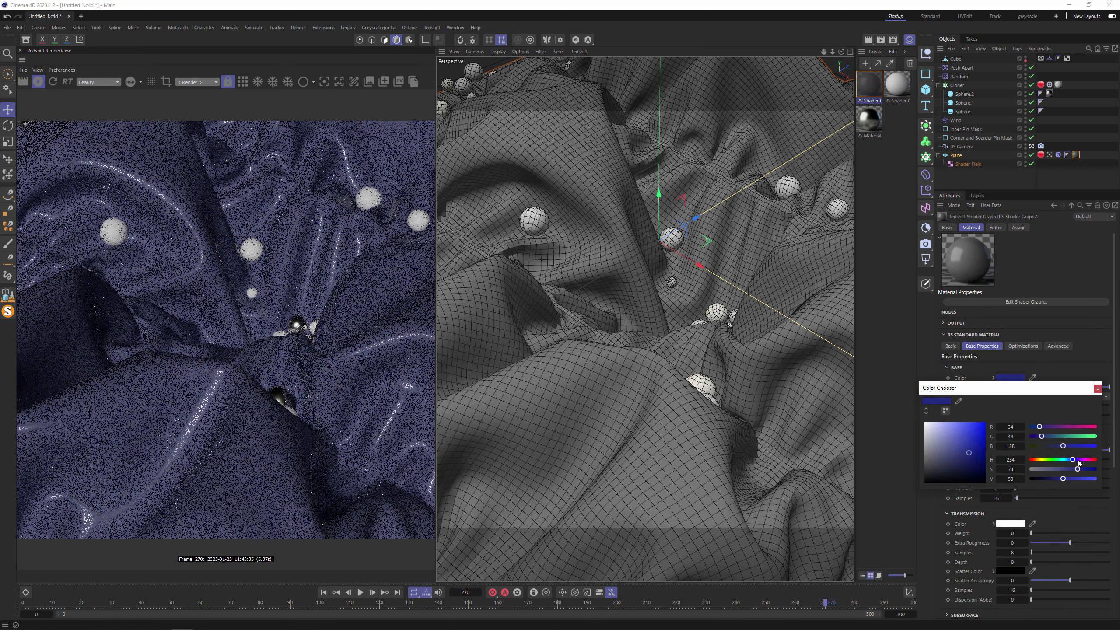
left_click(1080, 460)
left_click_drag(968, 450, 964, 433)
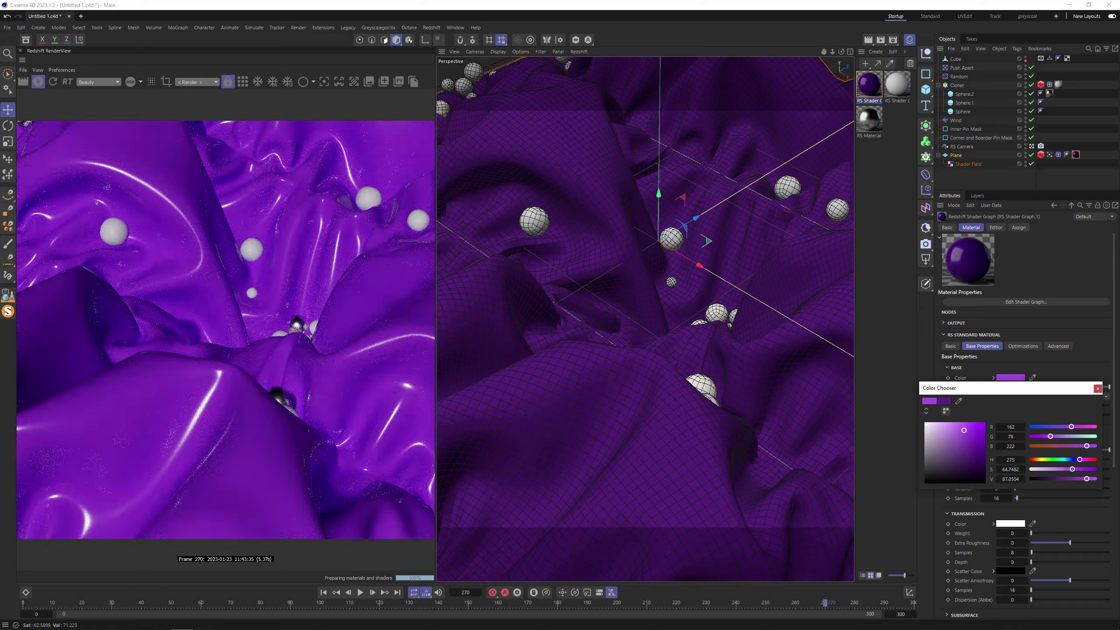
left_click(962, 427)
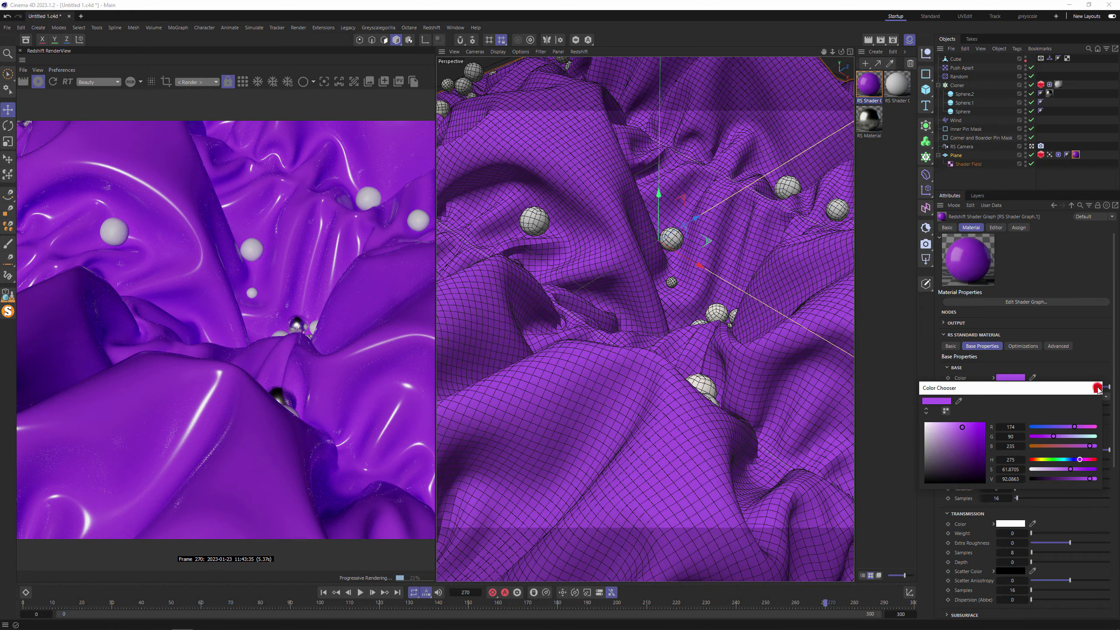
left_click(1097, 389)
left_click_drag(1035, 460, 1070, 457)
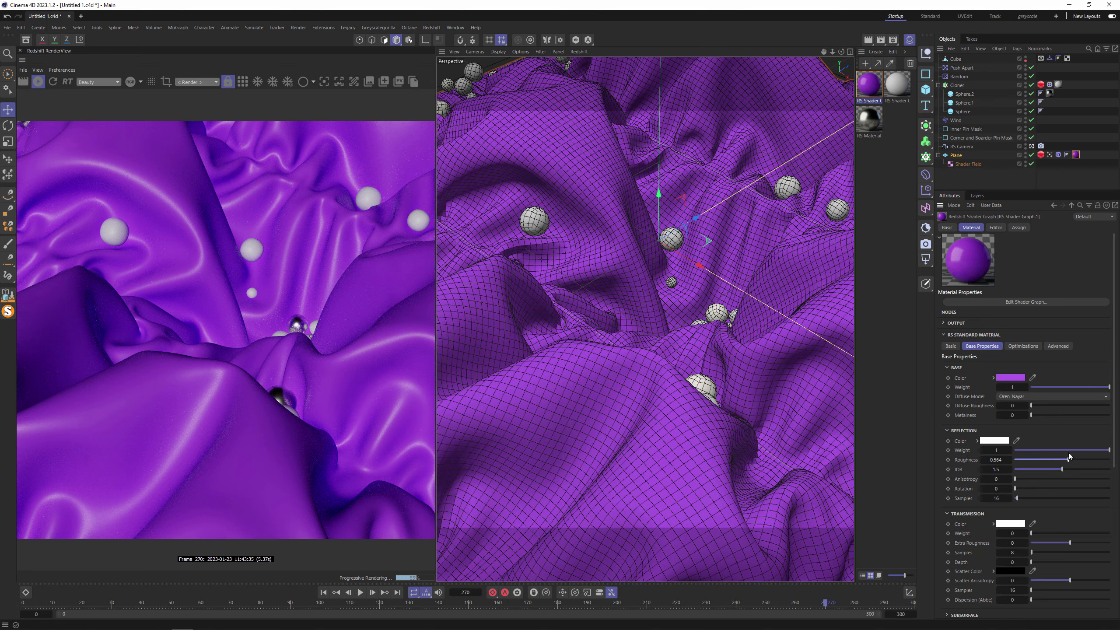
Open the purple material's shader graph and add an RS Material node below the RS Standard Material node
double_click(873, 90)
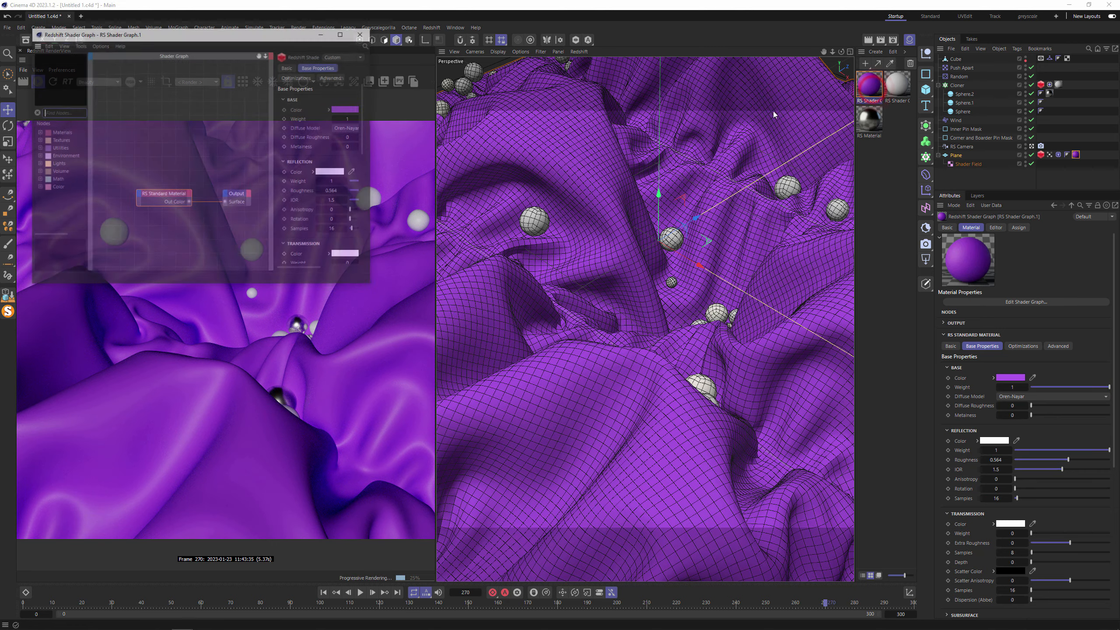
left_click_drag(191, 40, 721, 74)
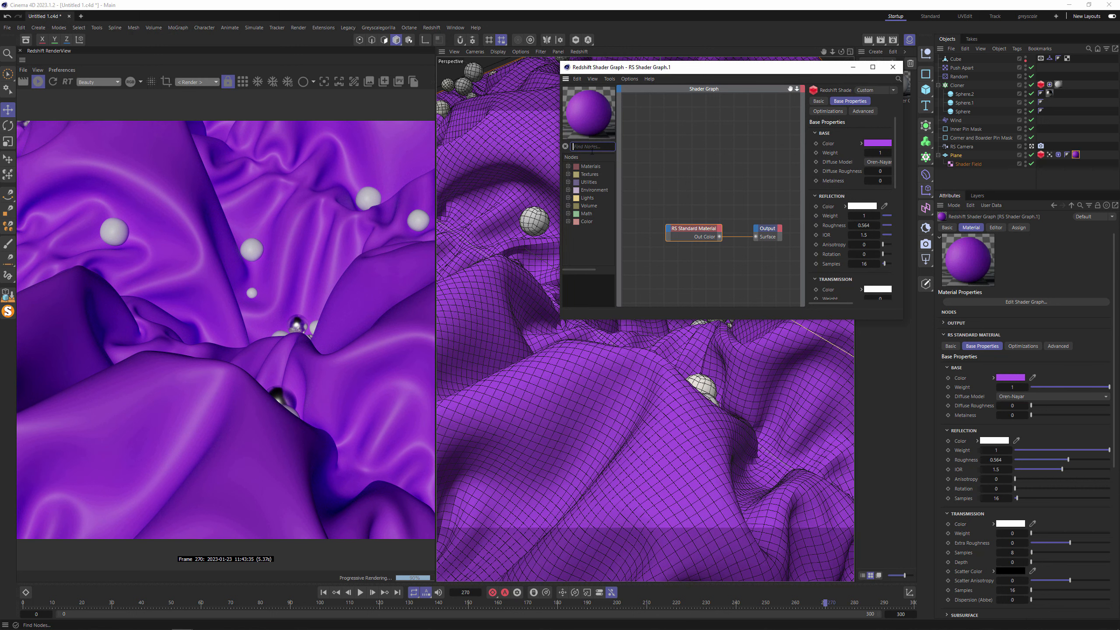
left_click(569, 167)
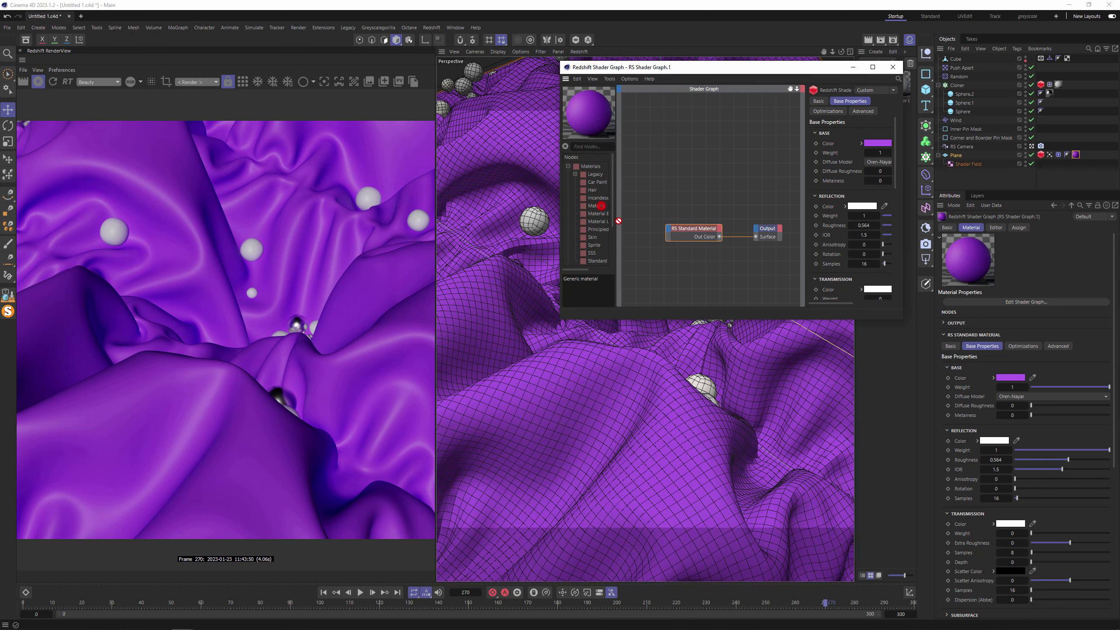
left_click_drag(601, 206, 705, 280)
Apply the Silver preset to the RS Material node and set its reflection Roughness to 0.4
left_click(849, 112)
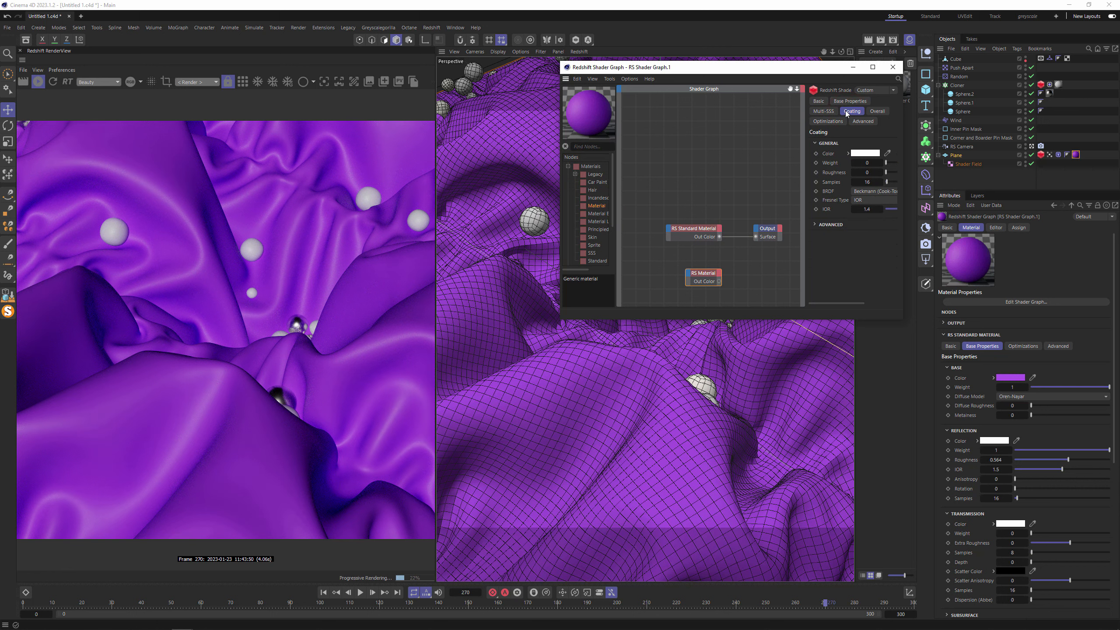
left_click(849, 101)
left_click(861, 140)
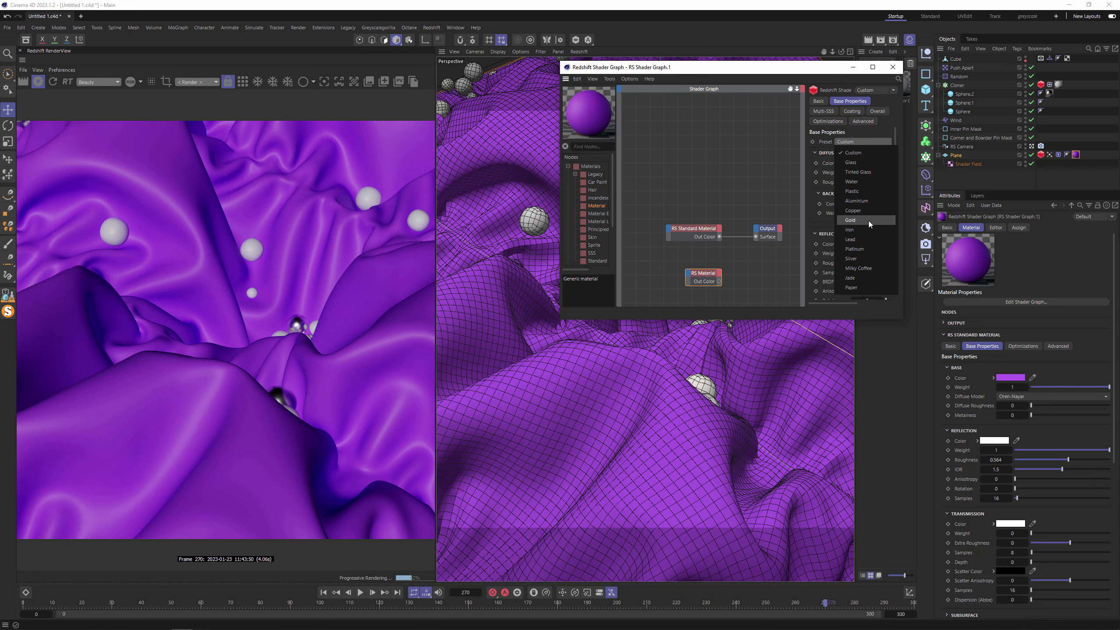
left_click(851, 259)
left_click_drag(704, 275, 706, 255)
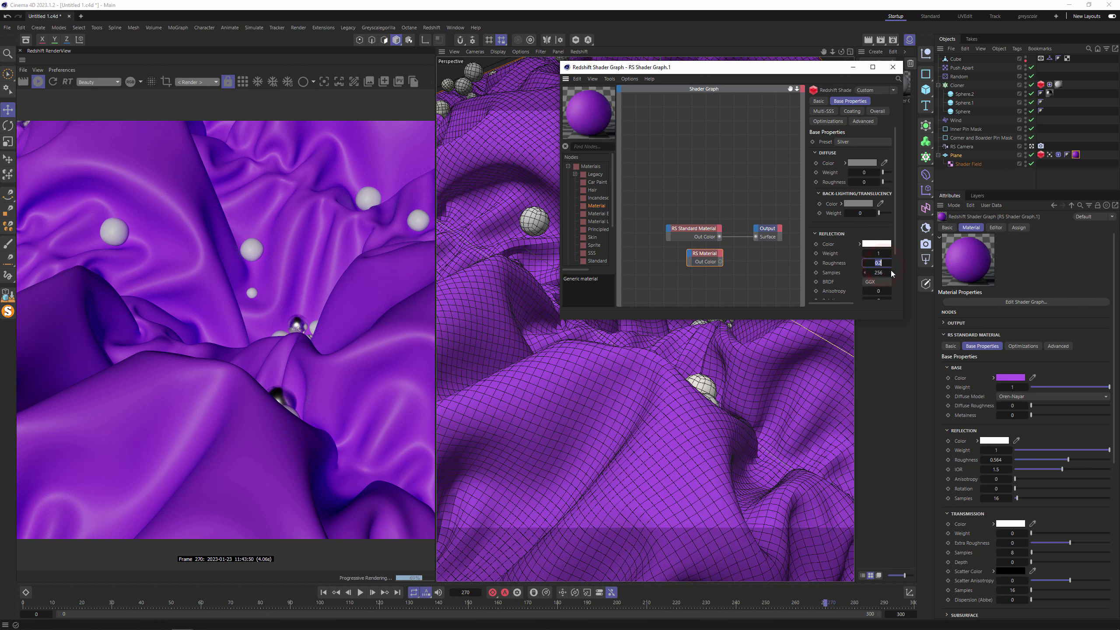
type("0.4")
key("Return")
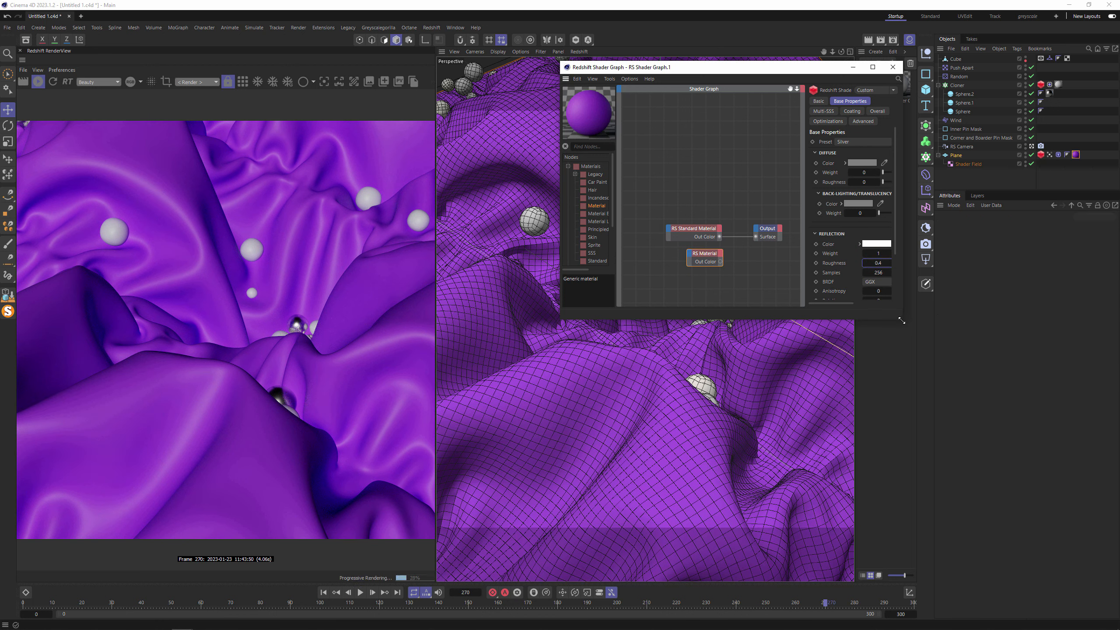
Add an RS Material Layer node with the Standard Material as Base Color and RS Material as Layer Color, feeding the Output's Surface
left_click_drag(902, 321, 1036, 410)
left_click(768, 299)
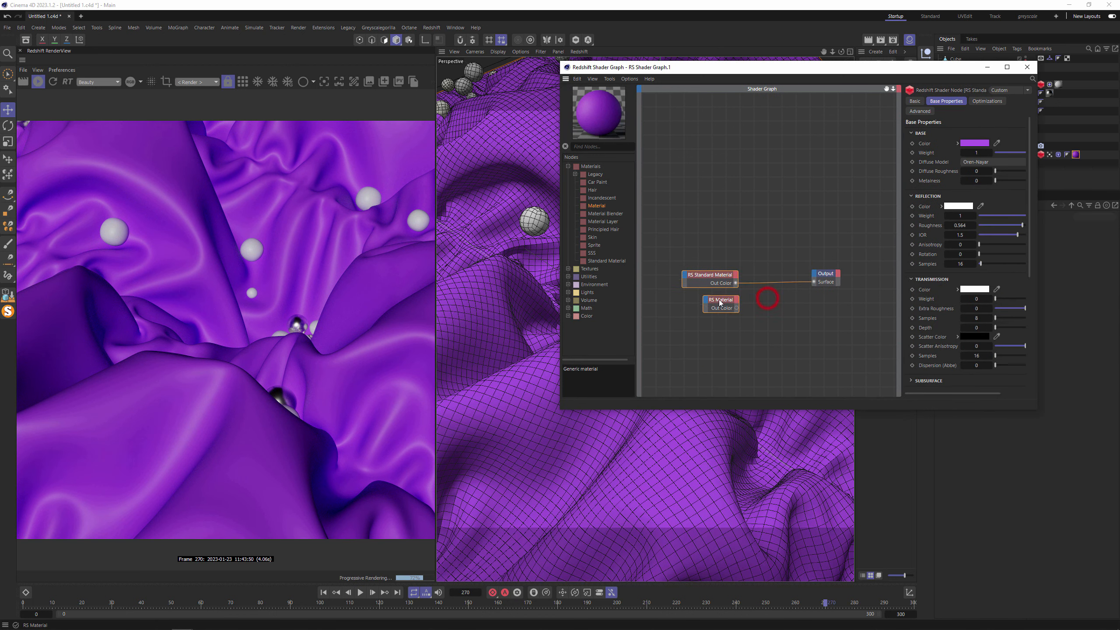
left_click_drag(720, 303, 711, 303)
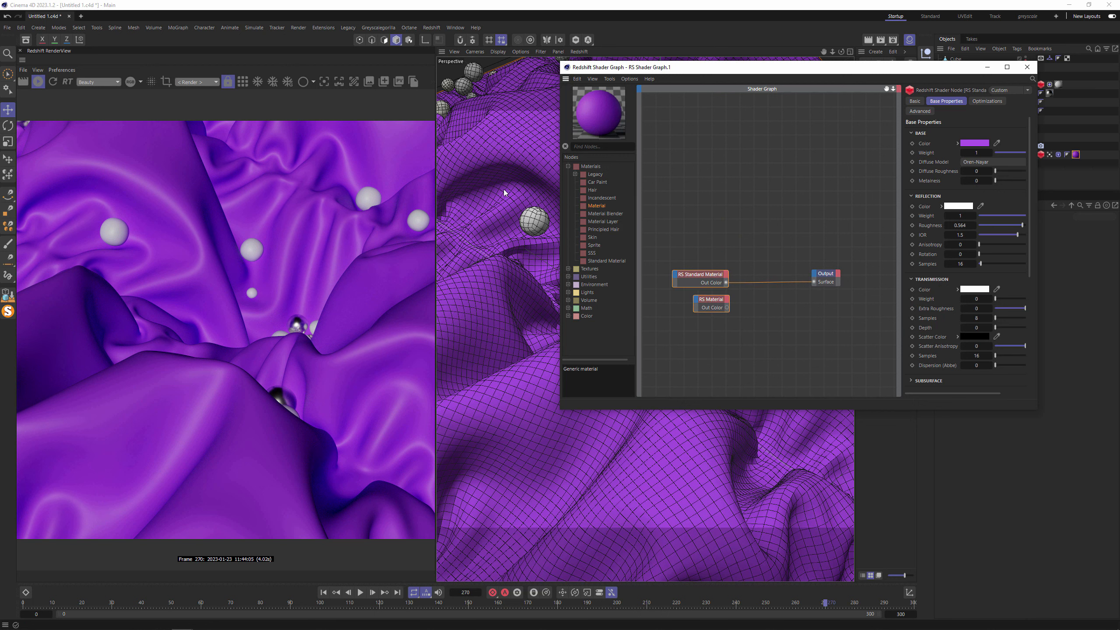
left_click_drag(603, 219, 814, 283)
left_click(797, 307)
left_click(799, 316)
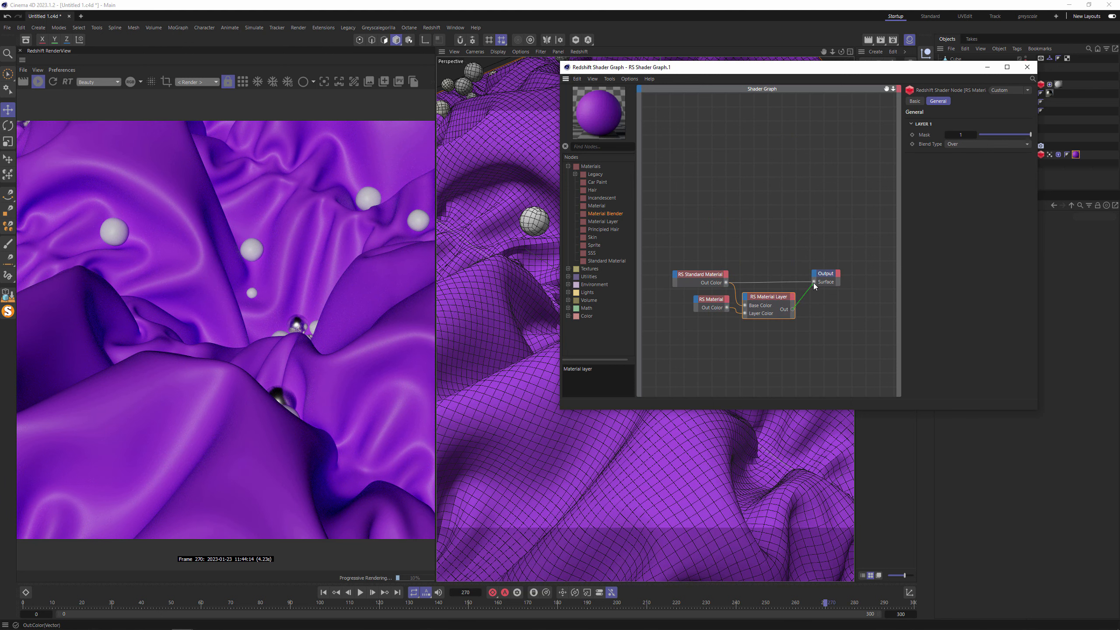
Find the Maxon Noise node and add it to the shader graph below the RS Material node
left_click(602, 144)
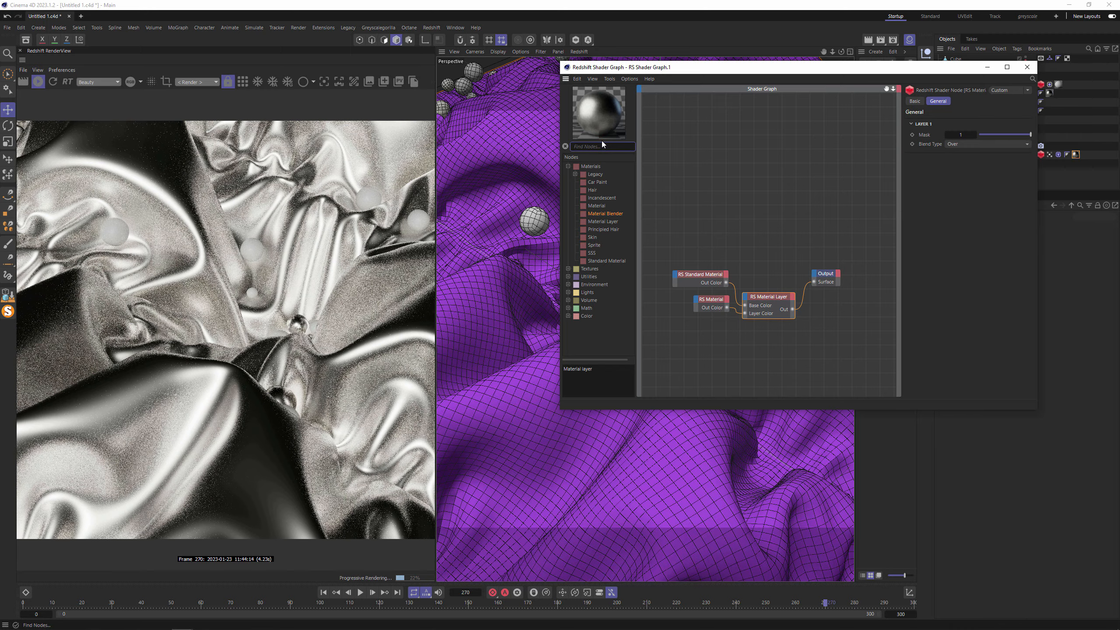
type("maor")
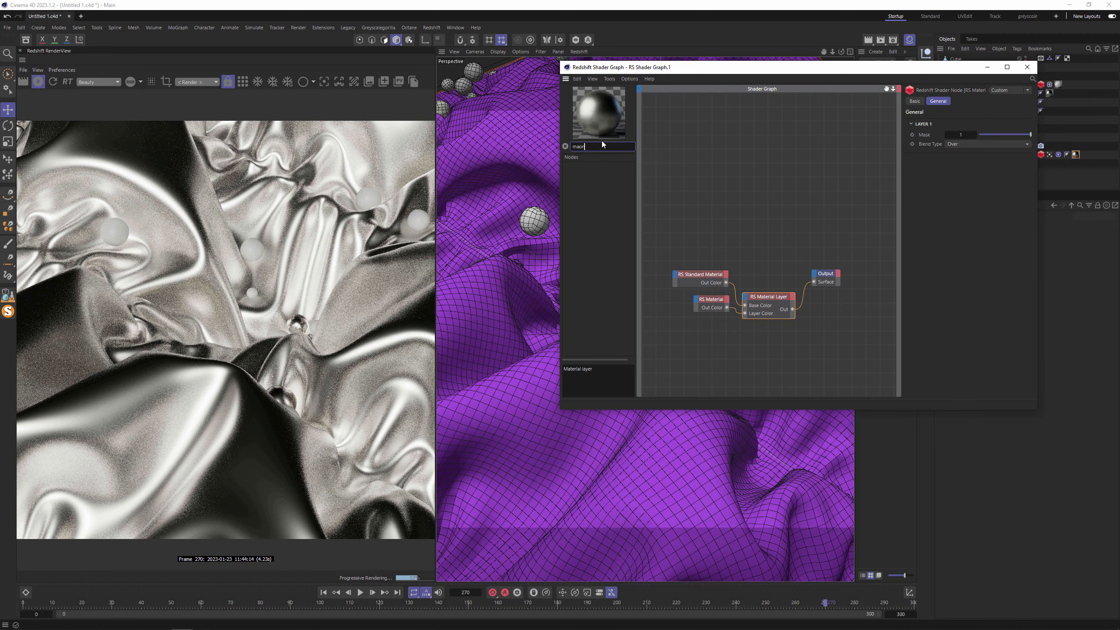
key("BackSpace")
key("BackSpace")
type("xon")
left_click_drag(606, 174, 698, 327)
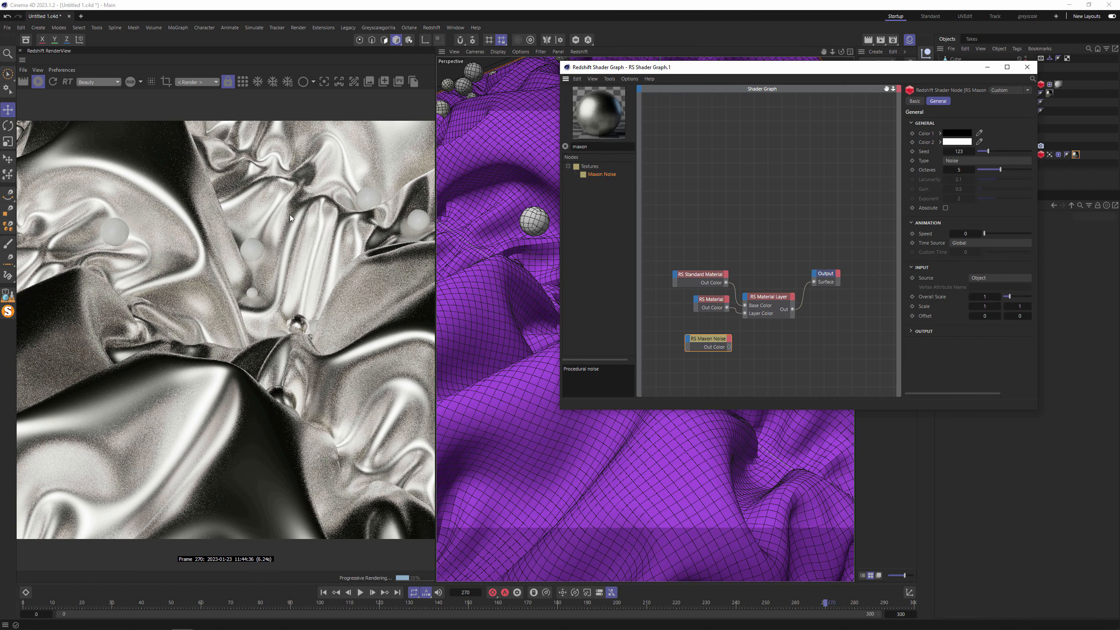
Reposition the RS Material node and connect Maxon Noise's Out Color to the RS Material Layer's Layer Mask
left_click_drag(712, 299, 687, 307)
left_click(708, 279)
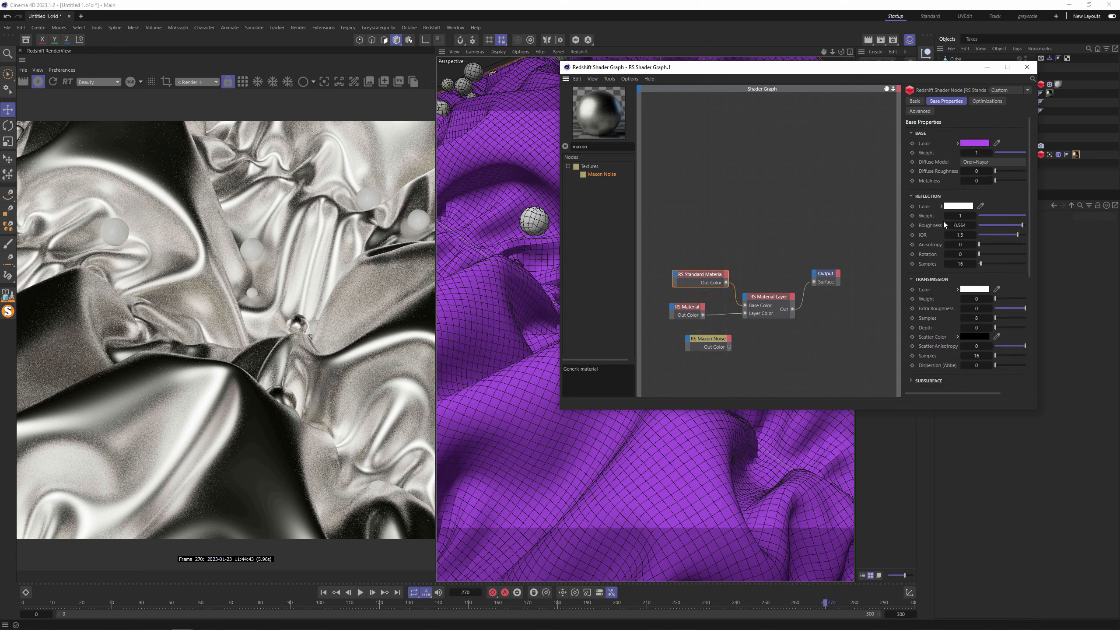
left_click_drag(730, 348, 746, 297)
mouse_move(770, 314)
left_click(802, 320)
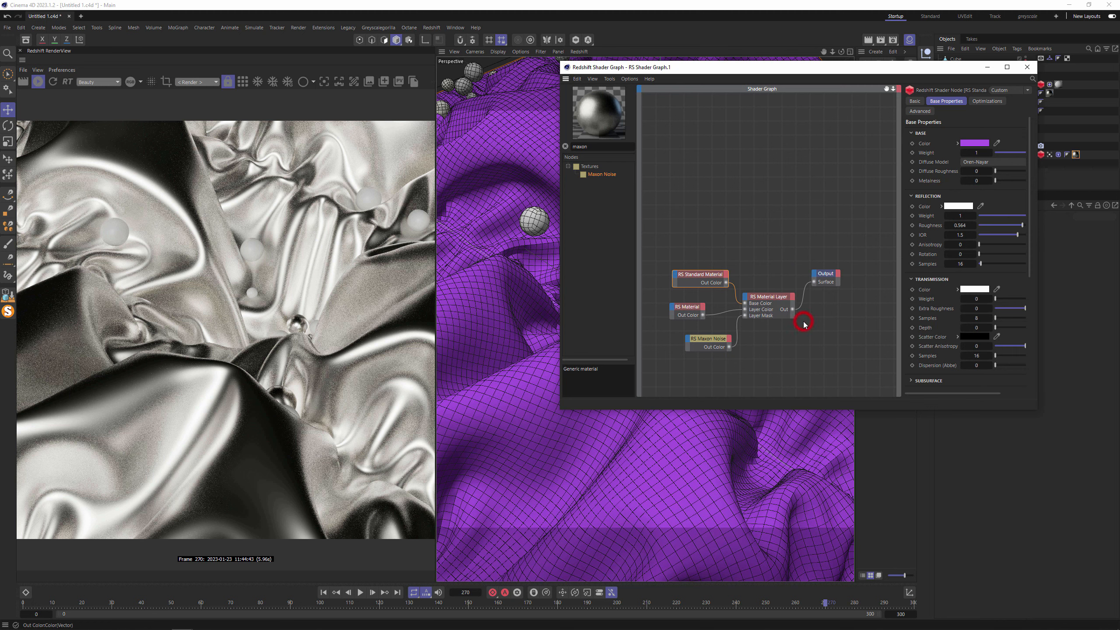
Preview the Maxon Noise on the cloth and set its output Contrast to 1 and Brightness to -0.254
left_click(703, 341)
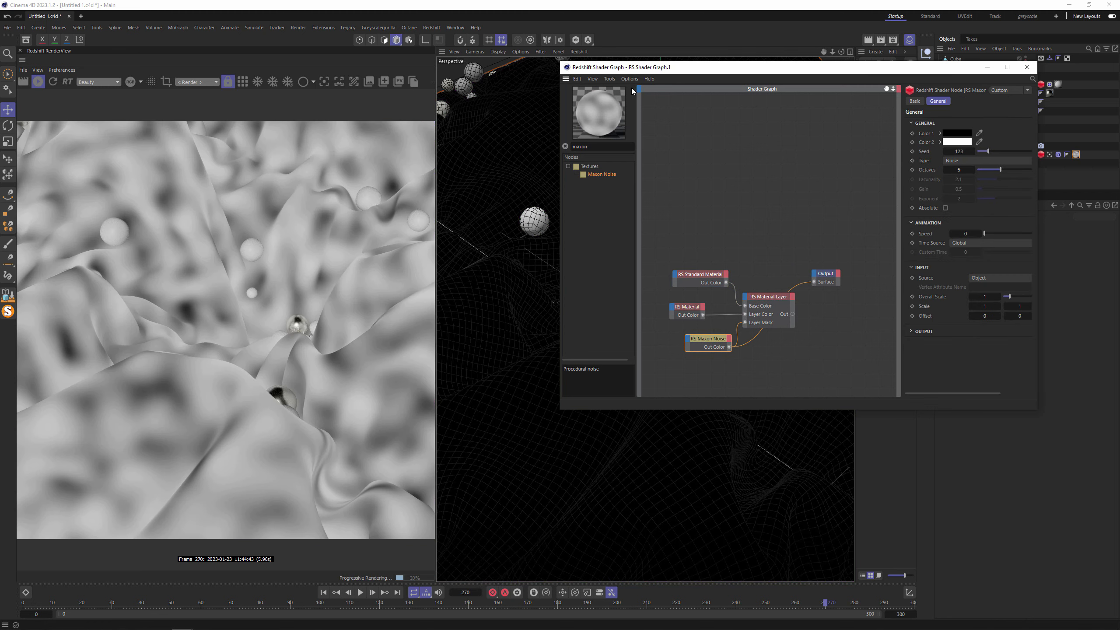
left_click(923, 334)
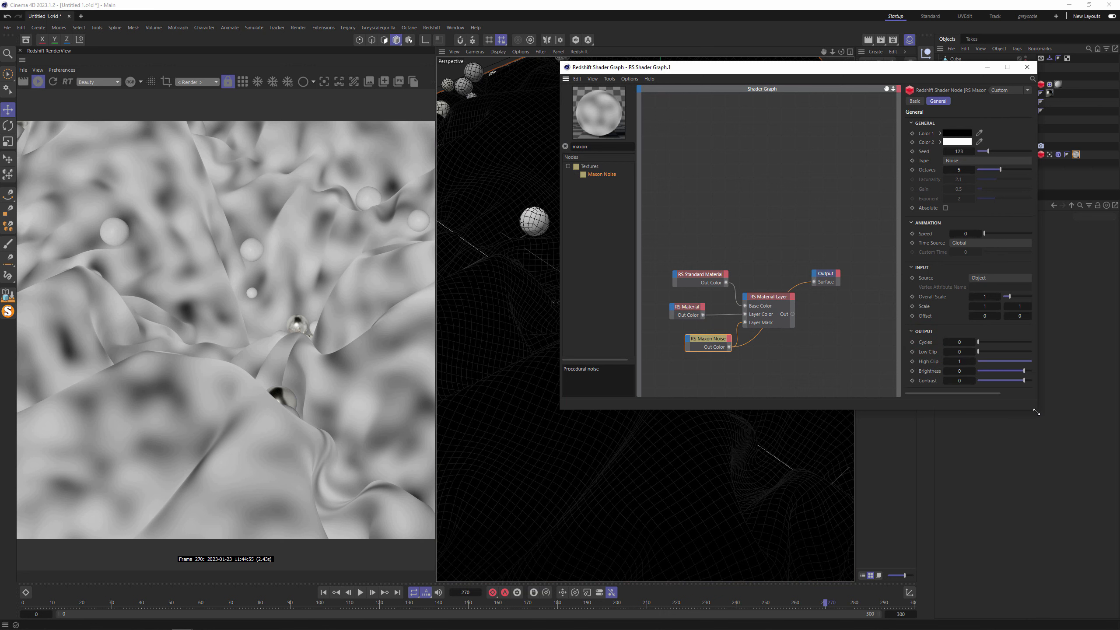
left_click_drag(1037, 412, 1075, 533)
left_click_drag(1061, 381, 1071, 381)
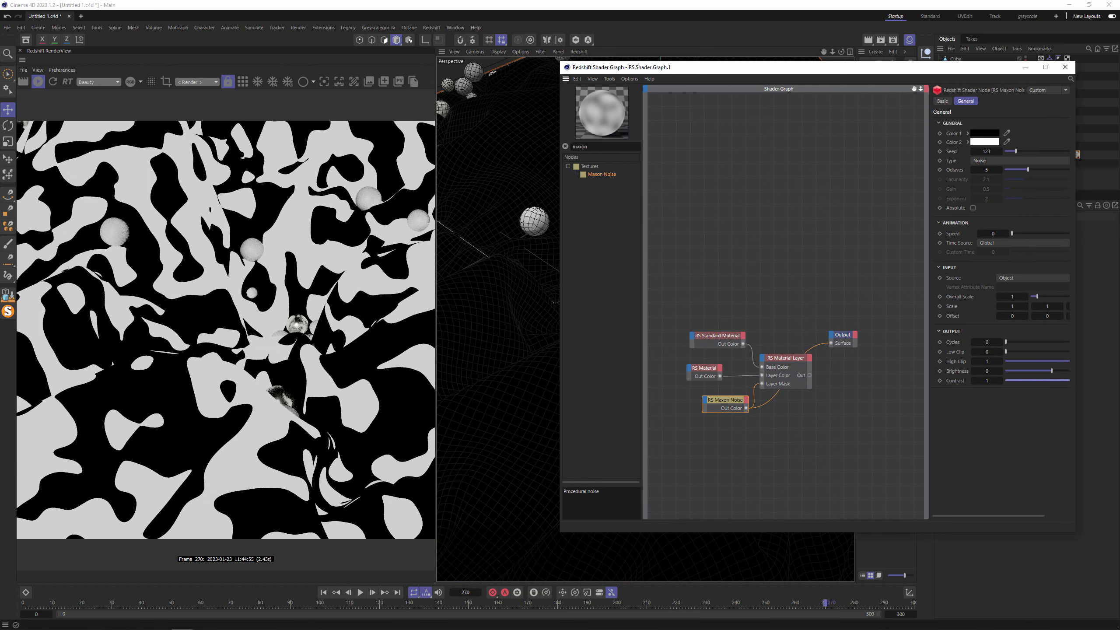
left_click_drag(982, 371, 964, 371)
Set the Maxon Noise's Overall Scale to 0.1 and its output Brightness to -0.4
double_click(1019, 297)
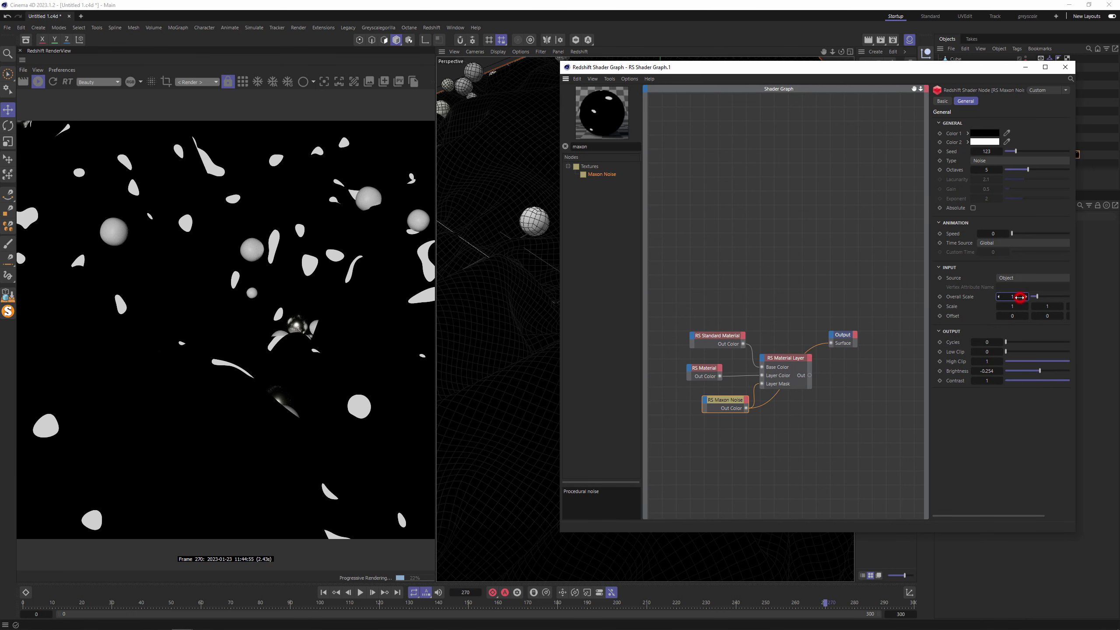
type("0.05")
key("Return")
left_click_drag(1019, 297, 1018, 298)
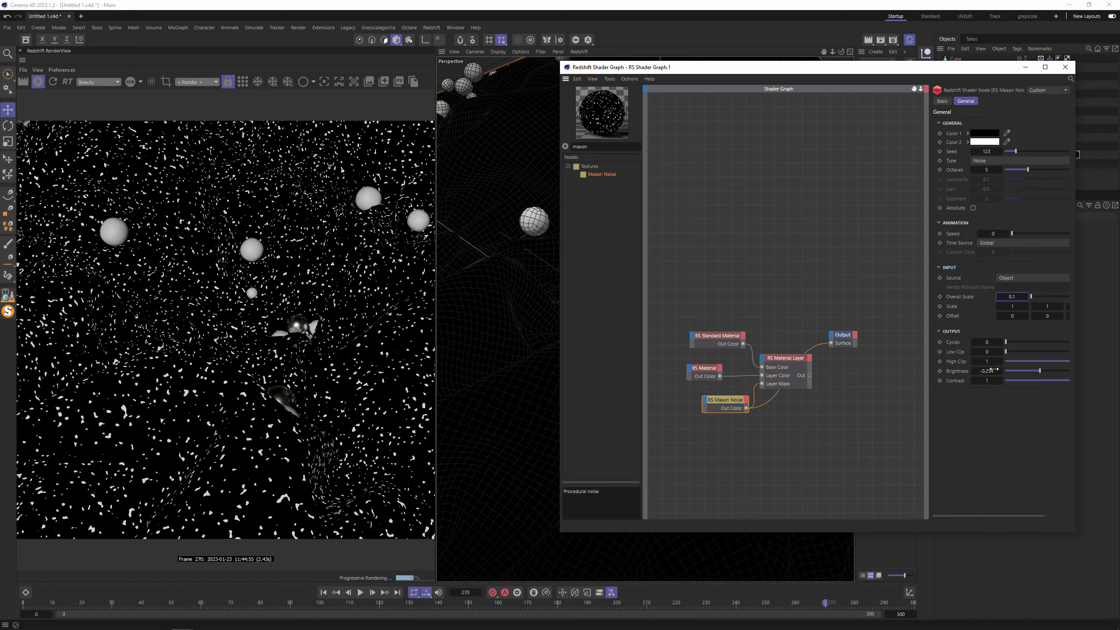
left_click_drag(995, 370, 988, 374)
type("-")
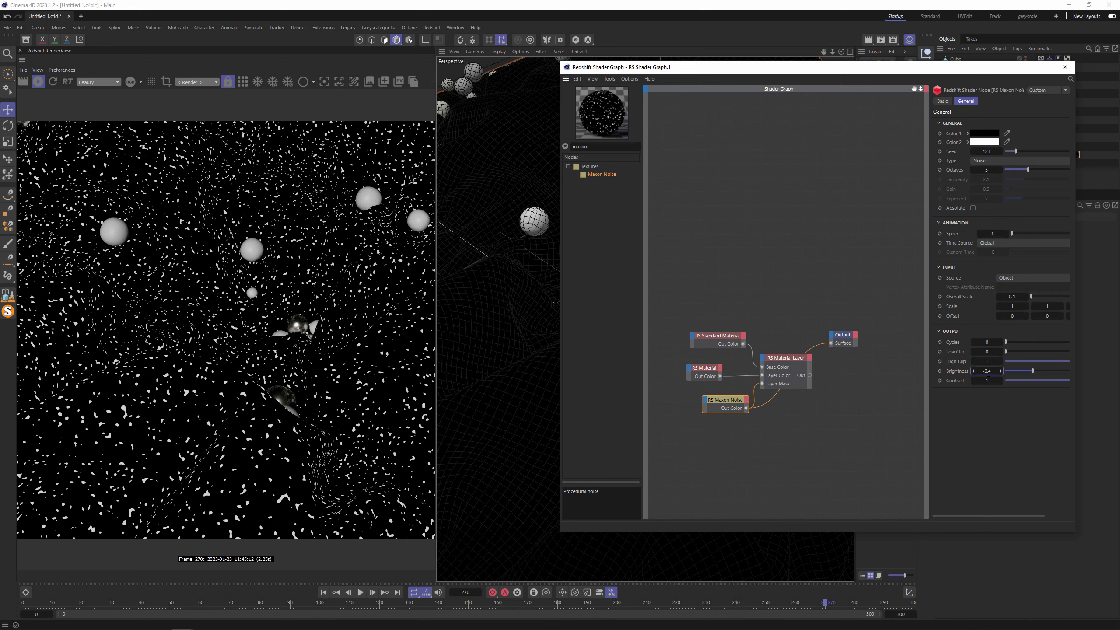
Feed the RS Material Layer into the Output's Surface again, set the noise's Overall Scale to 0.05 and close the shader graph
left_click_drag(799, 363, 797, 359)
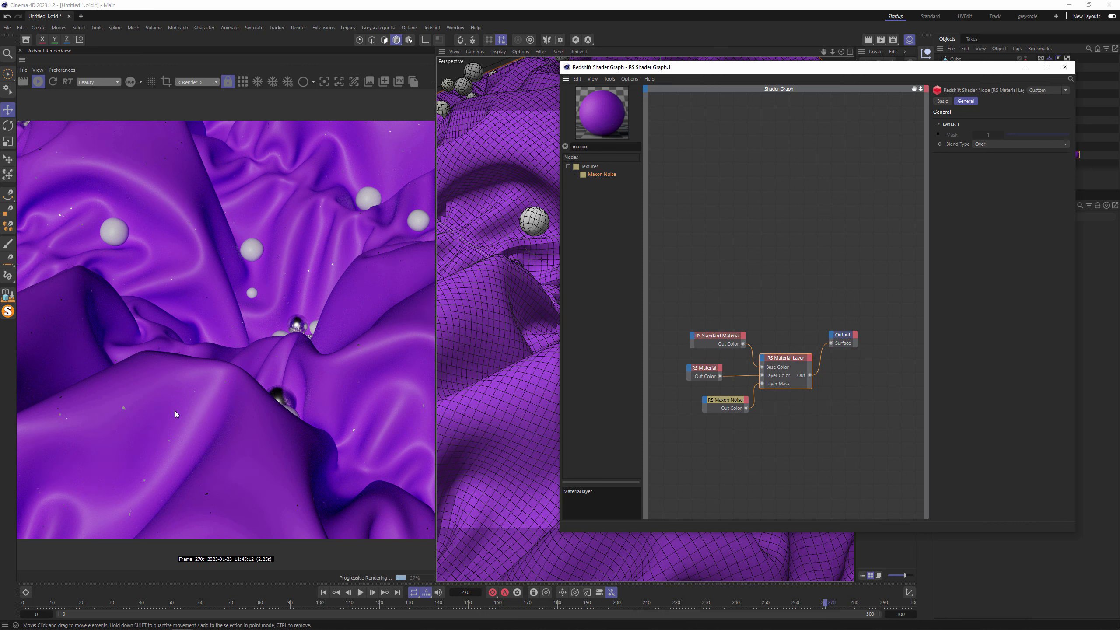
left_click(716, 402)
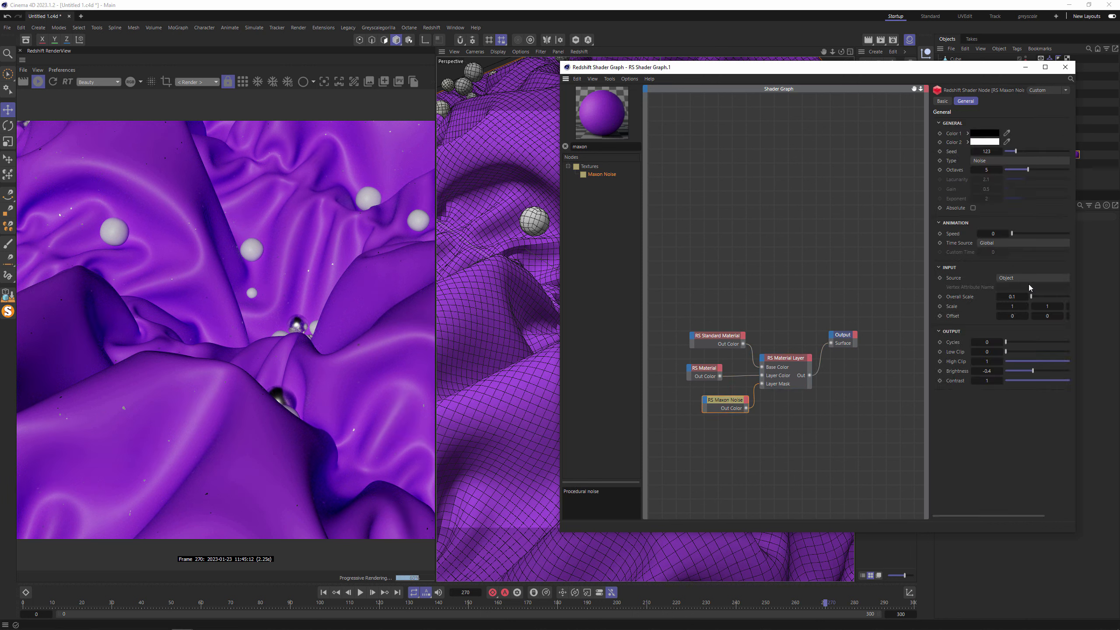
key("Return")
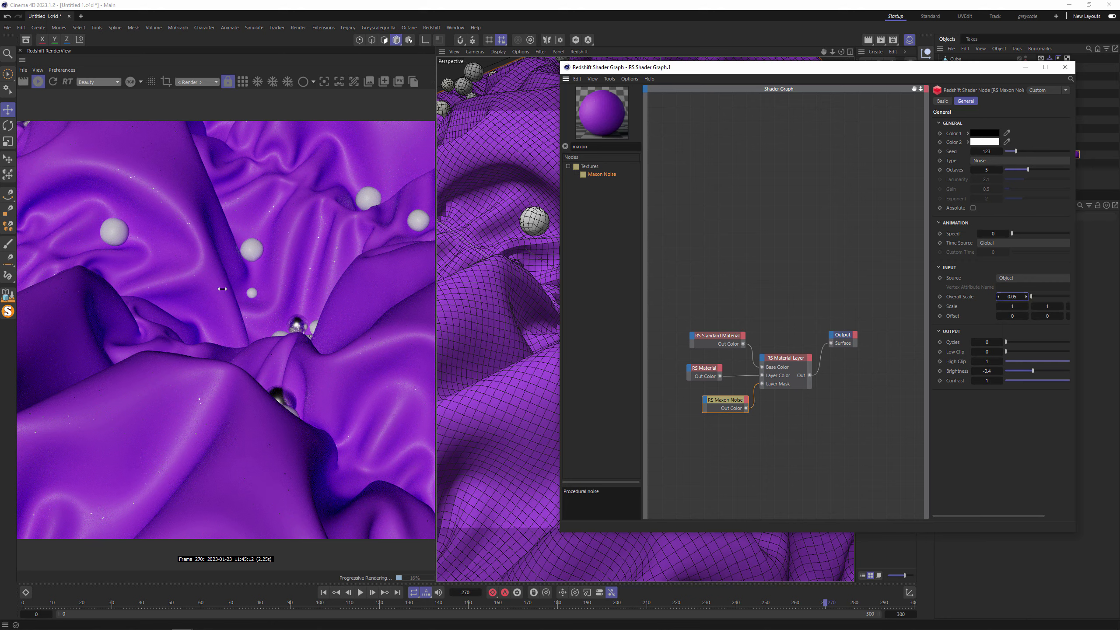
left_click(1066, 67)
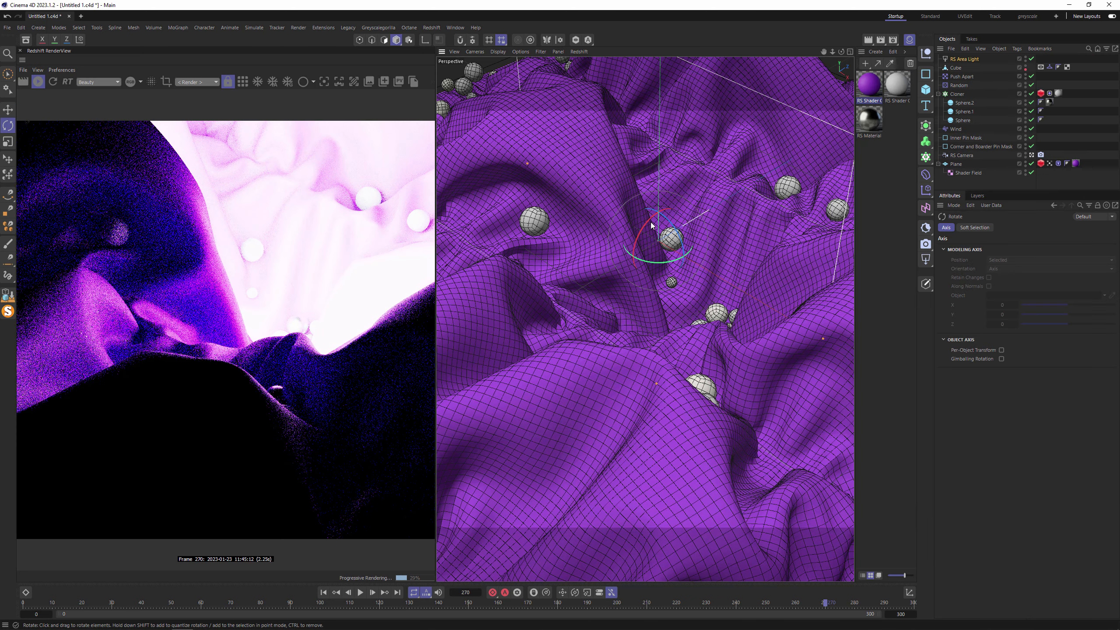
Rotate the RS Area Light and collapse the Cloner's hierarchy
left_click_drag(648, 223, 686, 212, "shift")
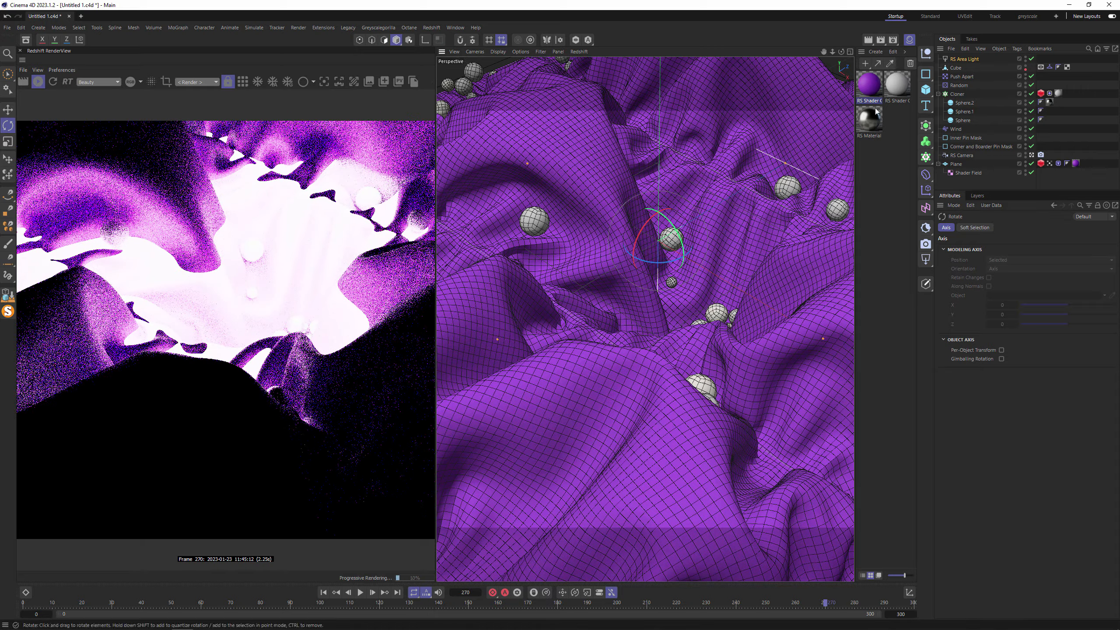
left_click(939, 95)
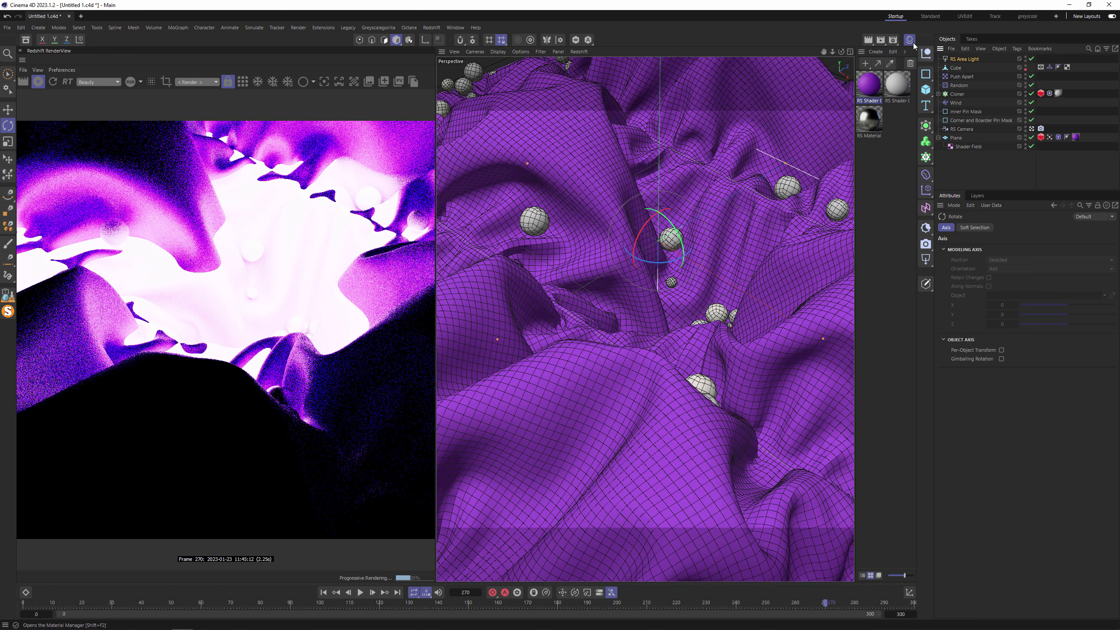
Add a null object and name it Cloth
left_click(926, 53)
left_click(957, 59)
double_click(957, 58)
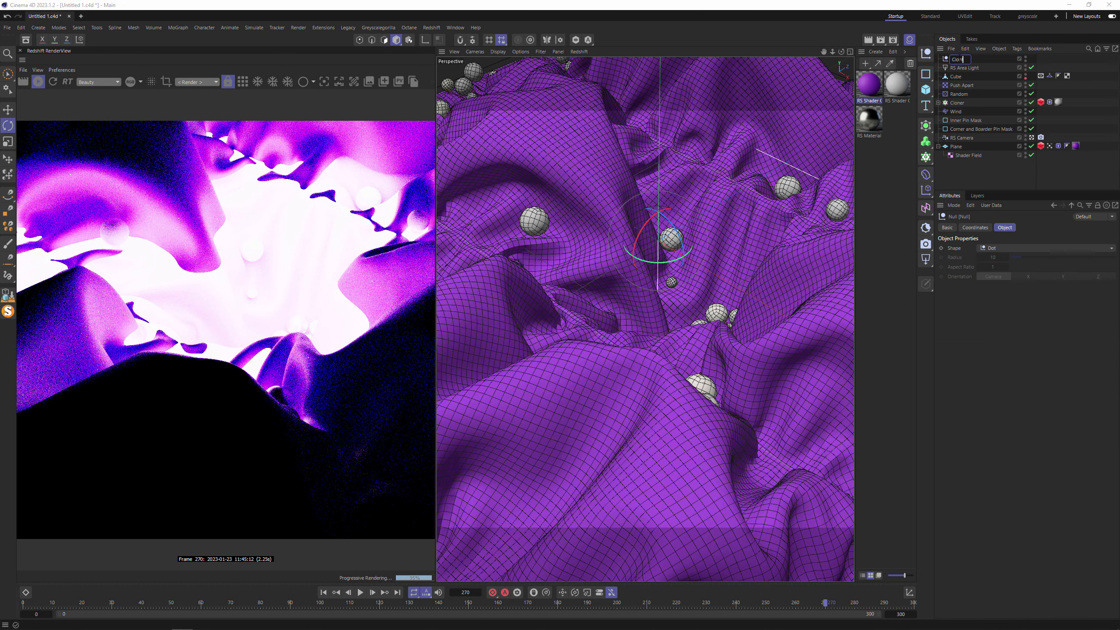
type("Cloth")
key("Return")
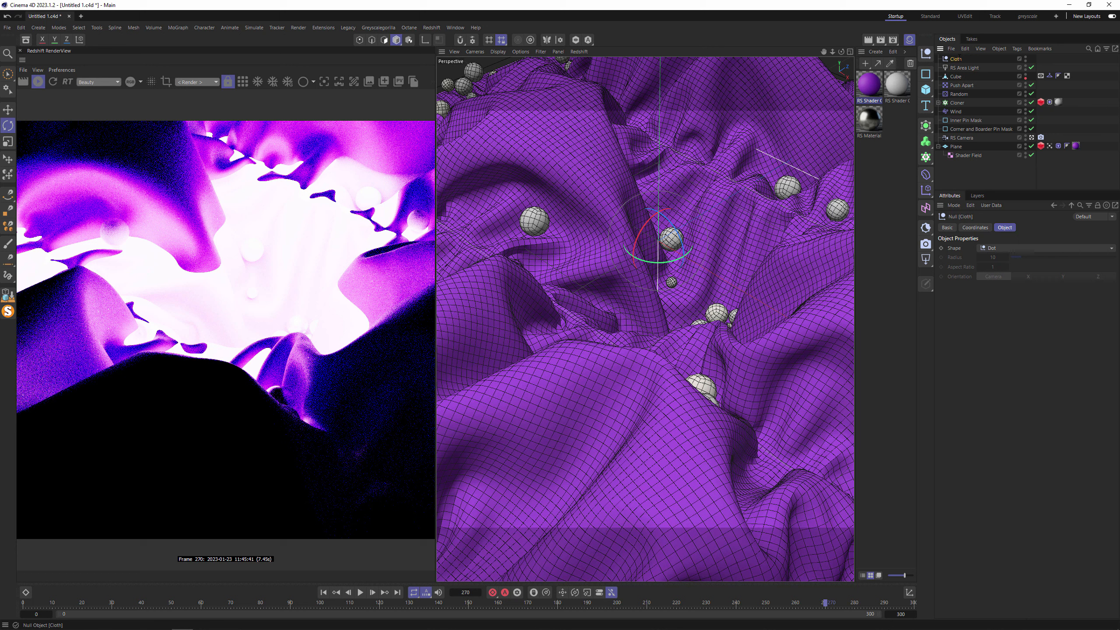
Group Inner Pin Mask, Corner and Boarder Pin Mask and Plane under the Cloth null and collapse it
left_click(957, 112)
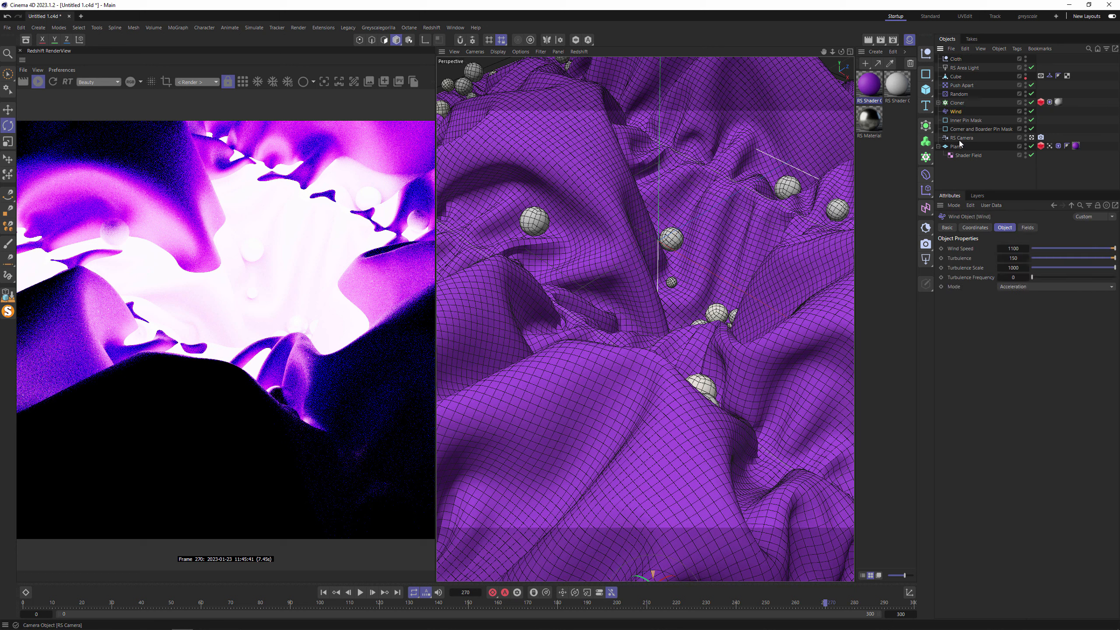
left_click(958, 120)
left_click(954, 144, "shift")
left_click(959, 138, "ctrl")
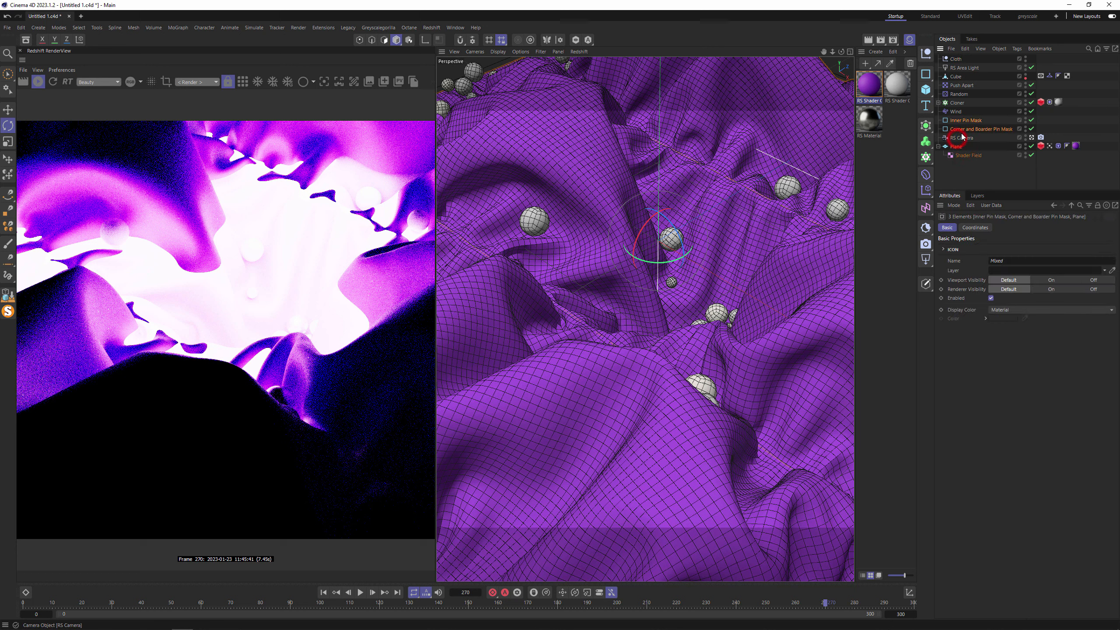
left_click_drag(960, 121, 957, 150)
left_click(939, 59)
Add another null object and name it spheres
left_click(926, 53)
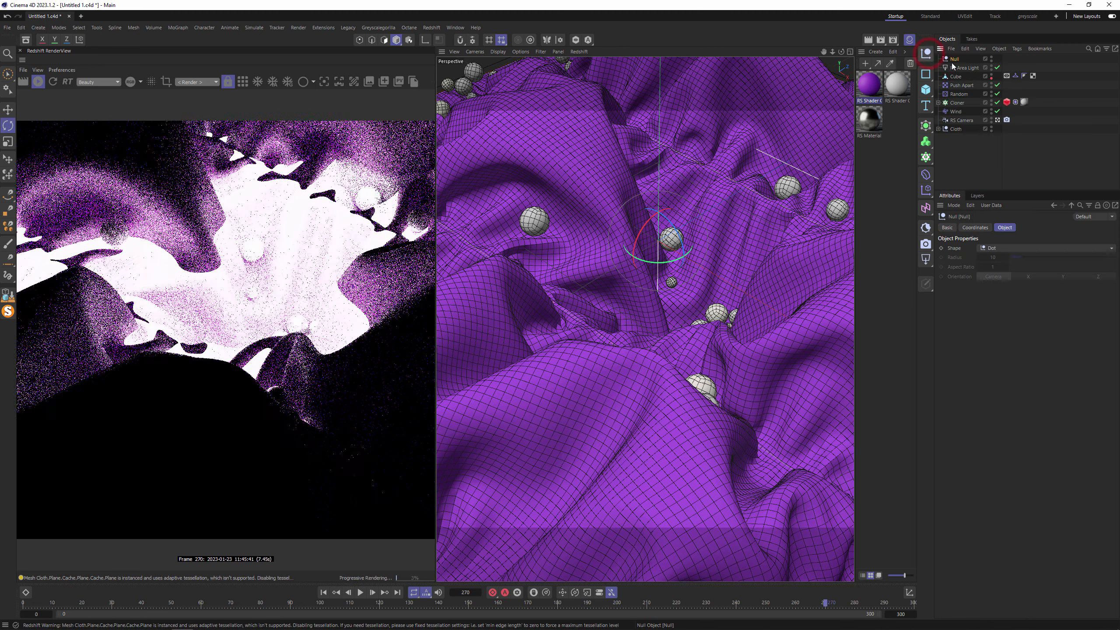
double_click(956, 59)
type("spheres")
key("Return")
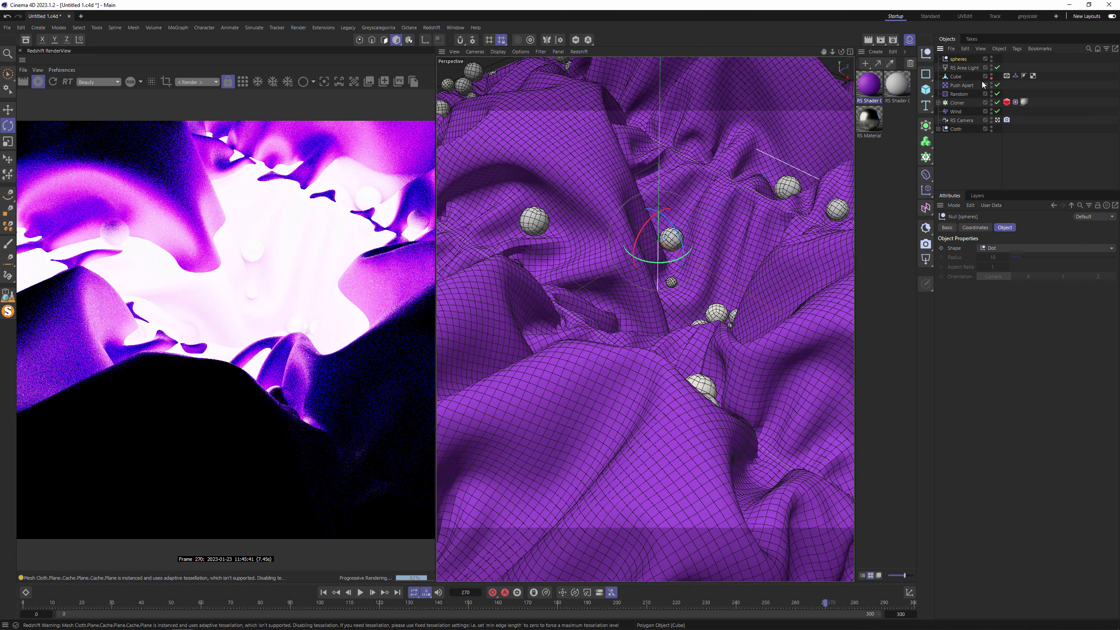
Group the Cloner, Random and Push Apart objects under the spheres null and collapse it
left_click(961, 103)
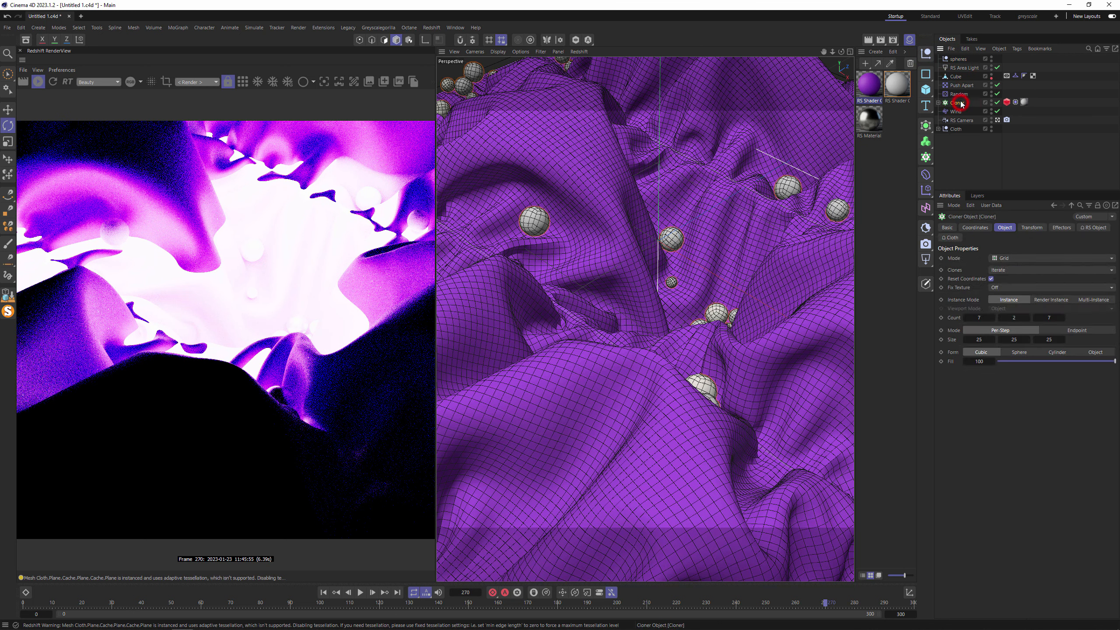
left_click(962, 95, "ctrl")
left_click(963, 87, "ctrl")
mouse_move(959, 84)
left_mouse_down()
mouse_move(957, 60)
mouse_move(958, 105)
left_mouse_up()
left_click(939, 59)
Rename the Cube to Cube Collider and move the Wind object below RS Camera in the hierarchy
left_click(968, 104)
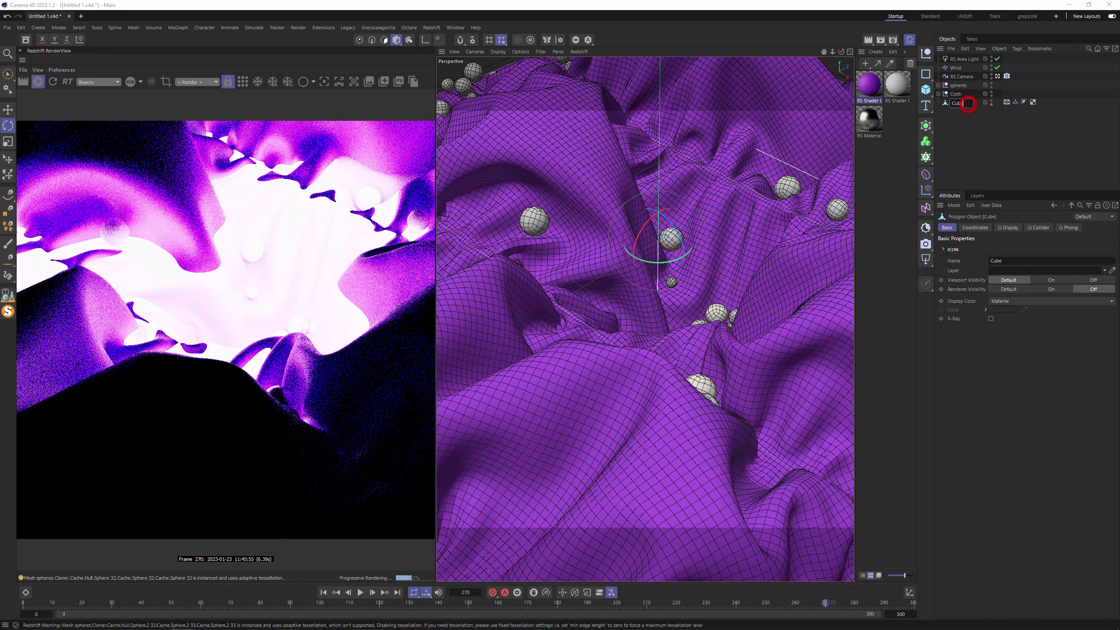
type("Collider")
key("Return")
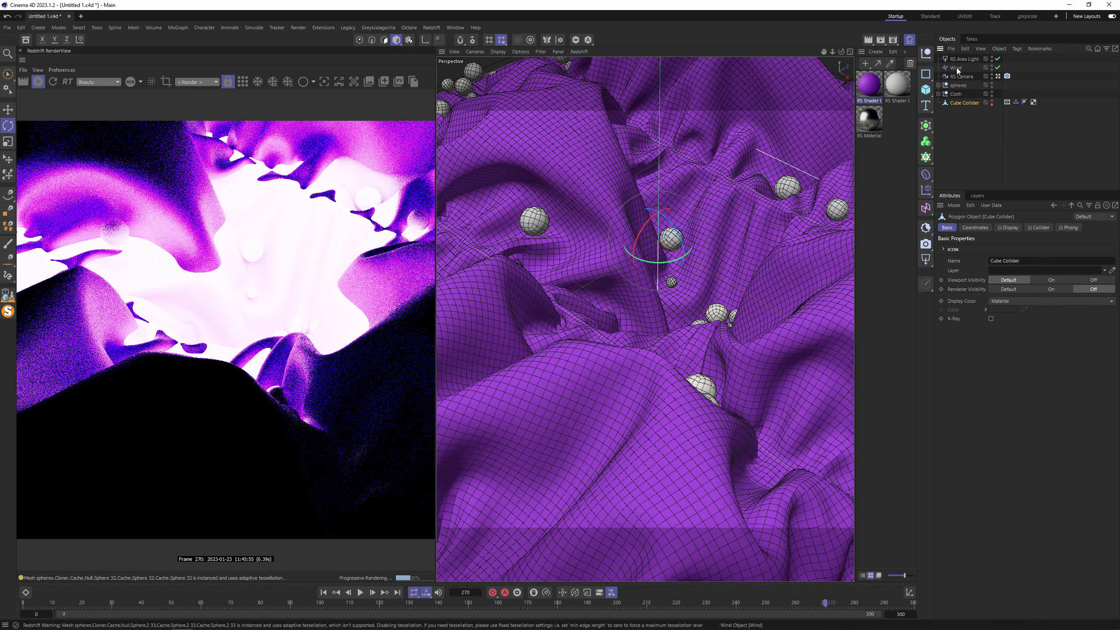
left_click_drag(957, 69, 956, 80)
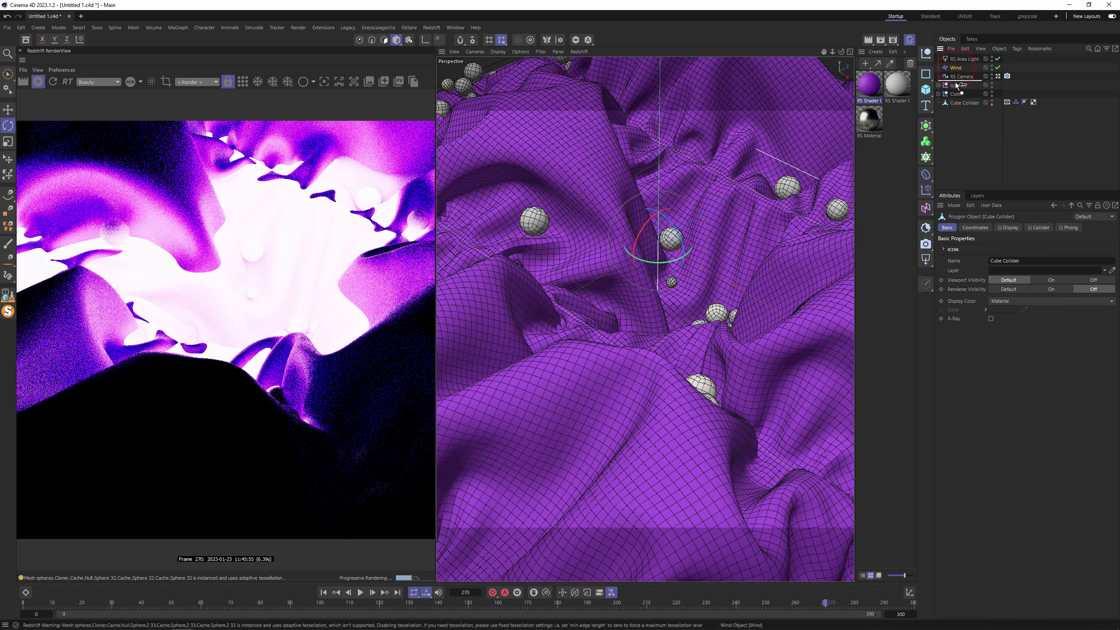
Show all four views and raise the RS Area Light well above the cloth
left_click(952, 58)
middle_click(625, 302)
key("e")
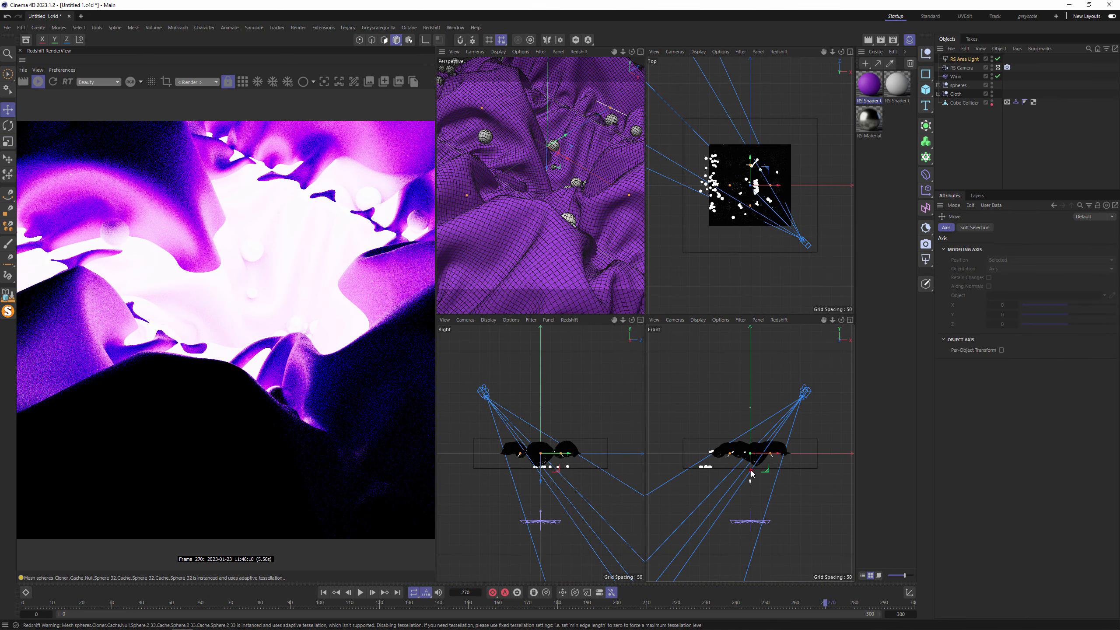
left_click_drag(751, 473, 752, 407)
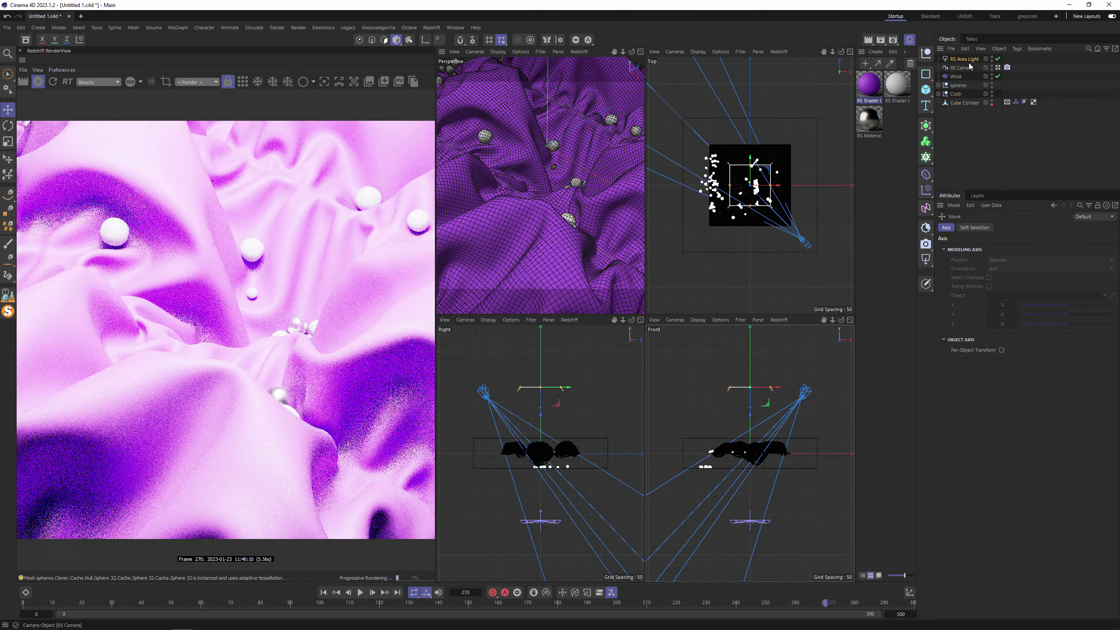
Set the RS Area Light's Intensity to 3 and shift it horizontally toward the cloth's far edge, slightly off centre
left_click(967, 60)
left_click_drag(996, 293, 997, 293)
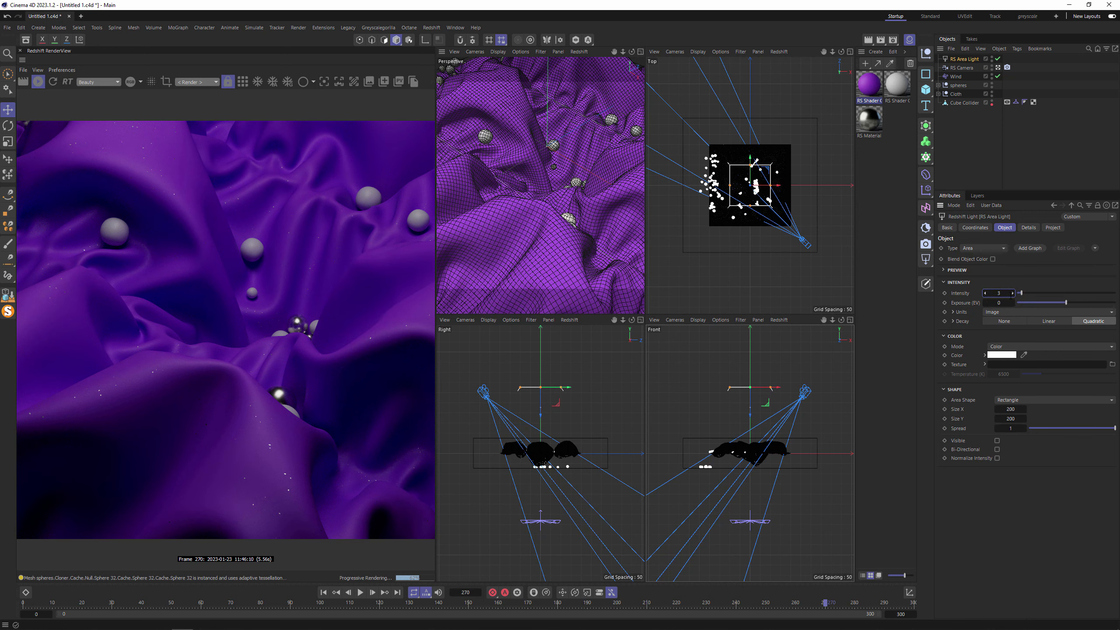
left_click_drag(763, 179, 731, 153)
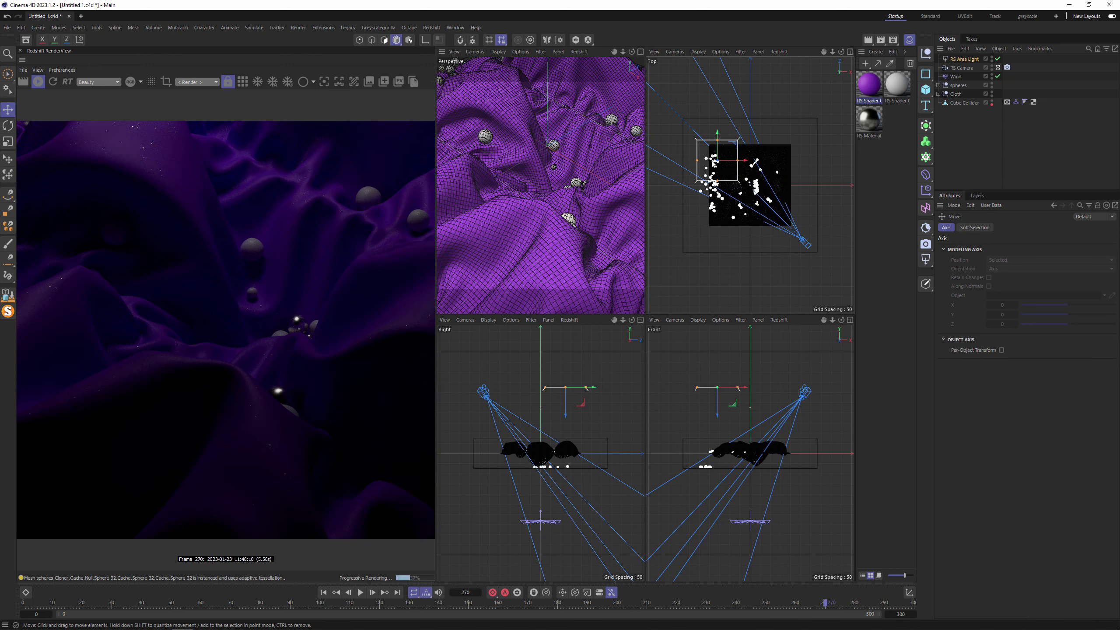
left_click_drag(718, 150, 751, 153)
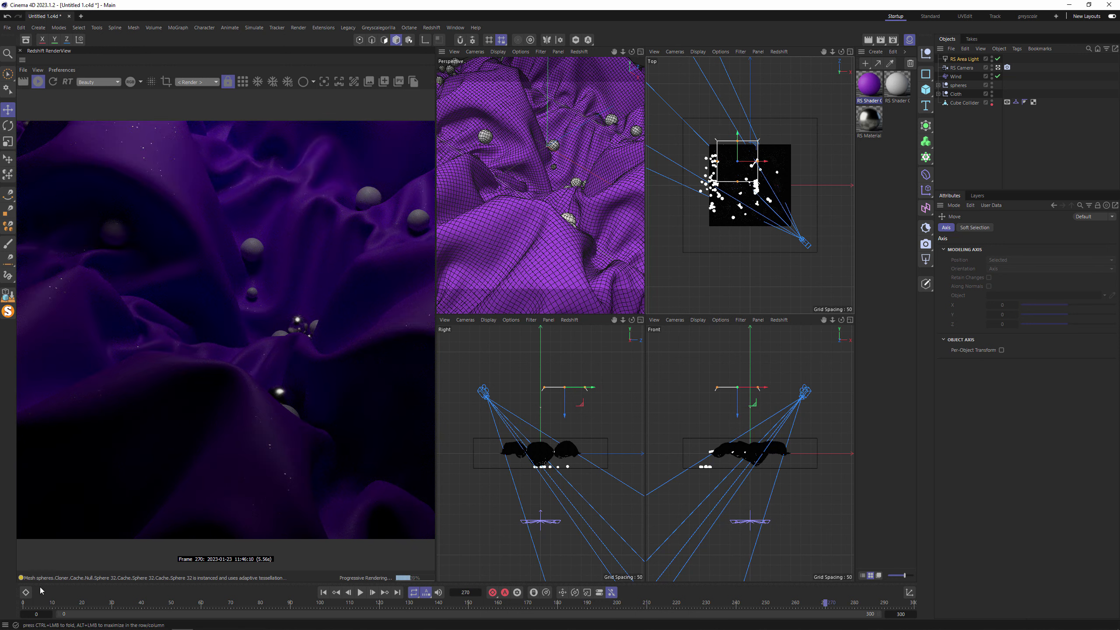
Go to frame 74 and open the cache settings of the Plane's Cloth tag inside the Cloth group
left_click_drag(27, 602, 242, 602)
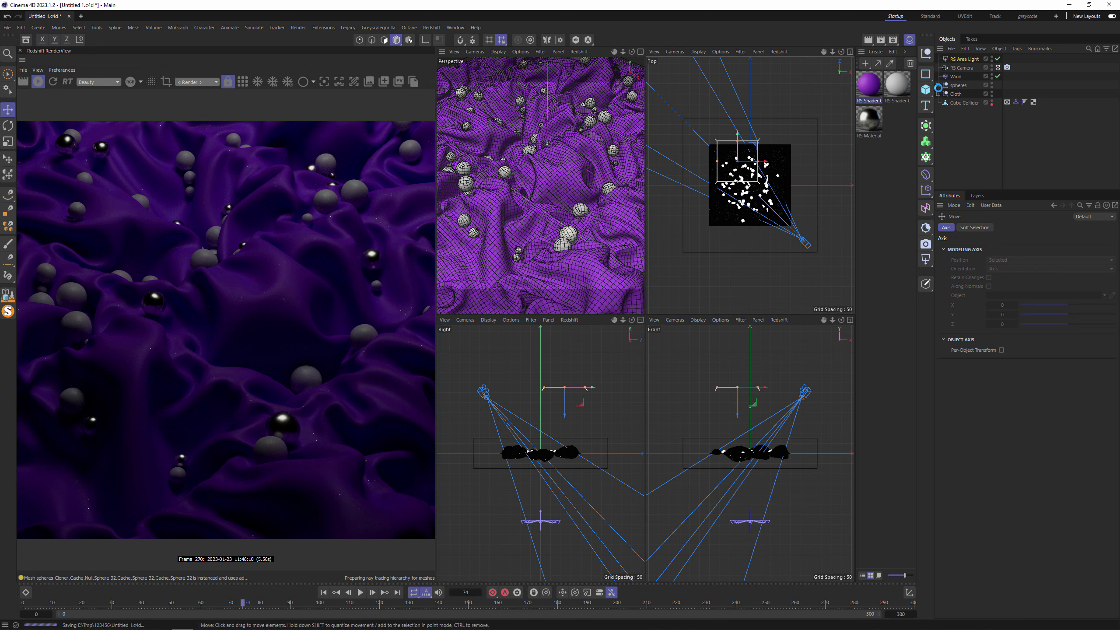
left_click(939, 94)
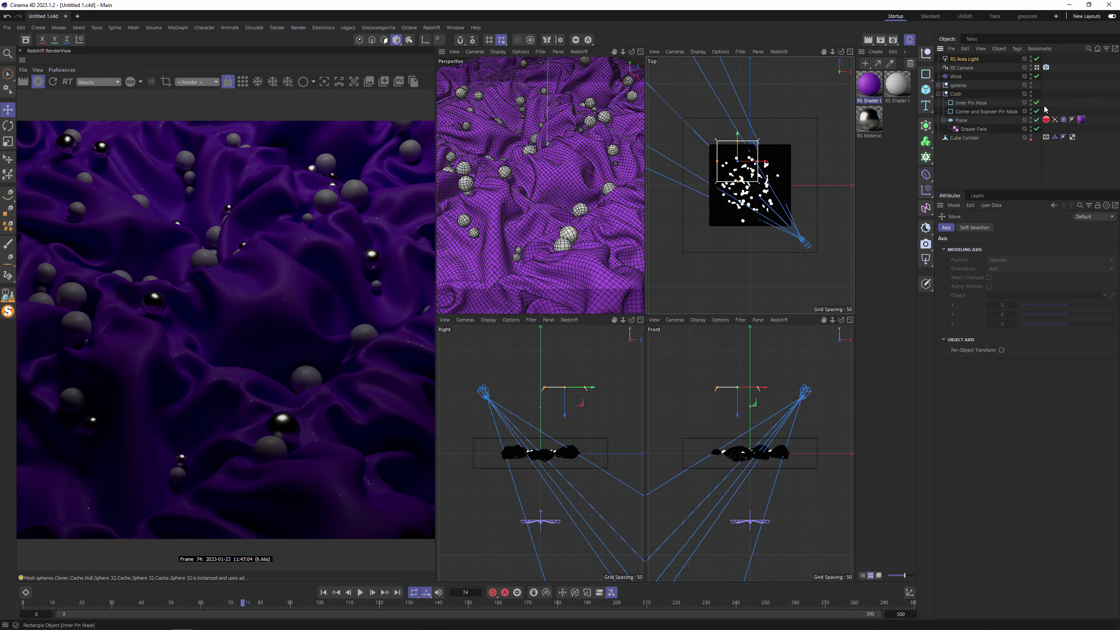
left_click(1064, 120)
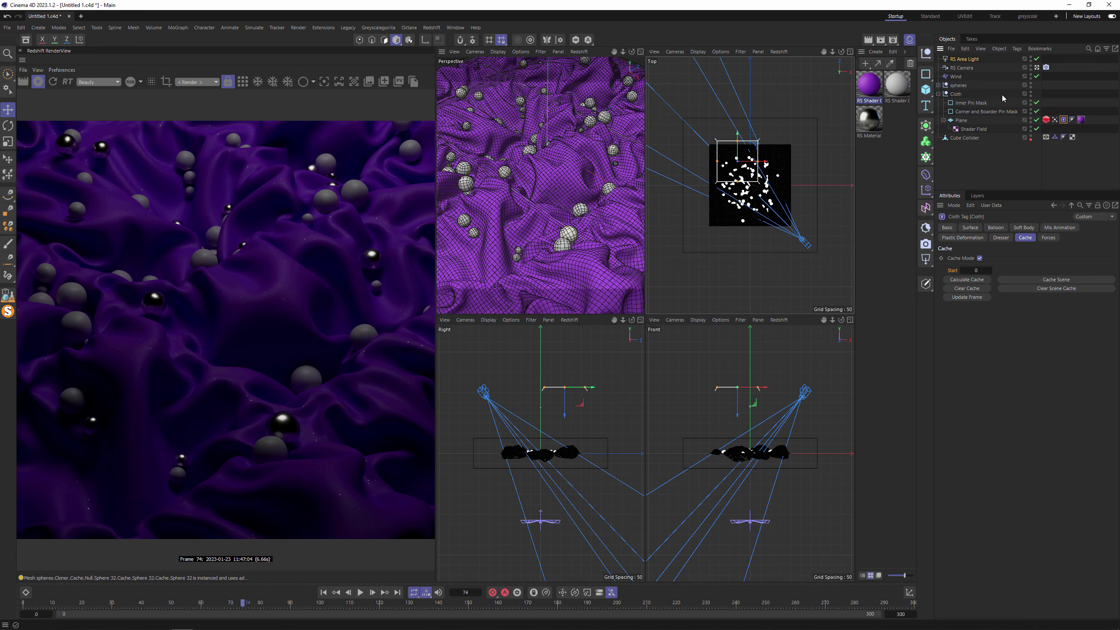
Add a second area light, move it beyond the cloth's near edge and raise it above cloth level
left_click(926, 259)
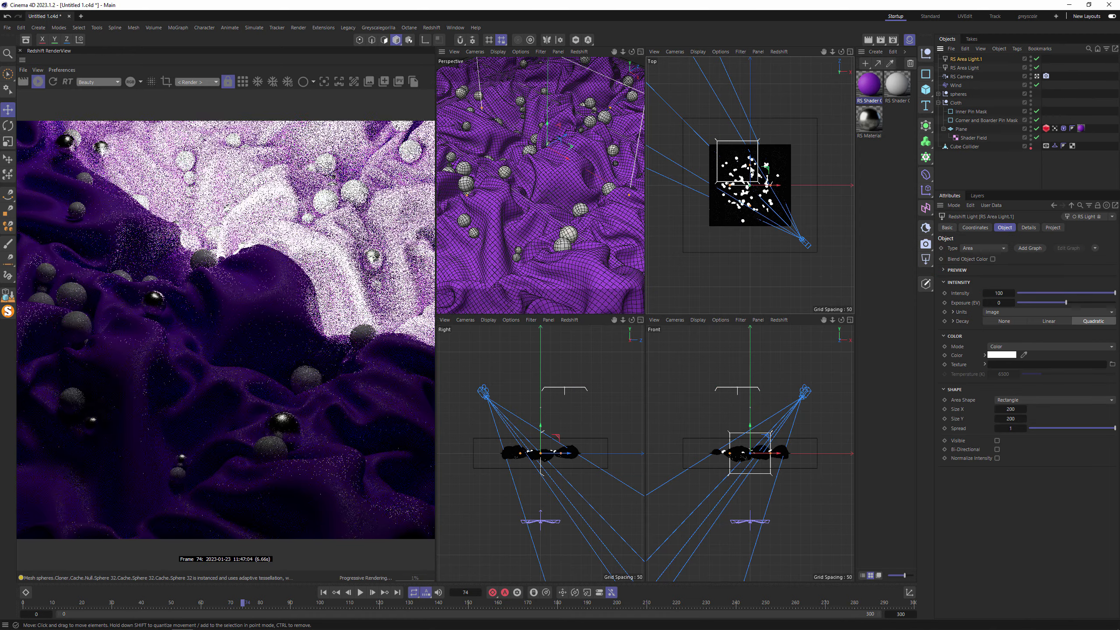
left_click_drag(753, 174, 744, 240)
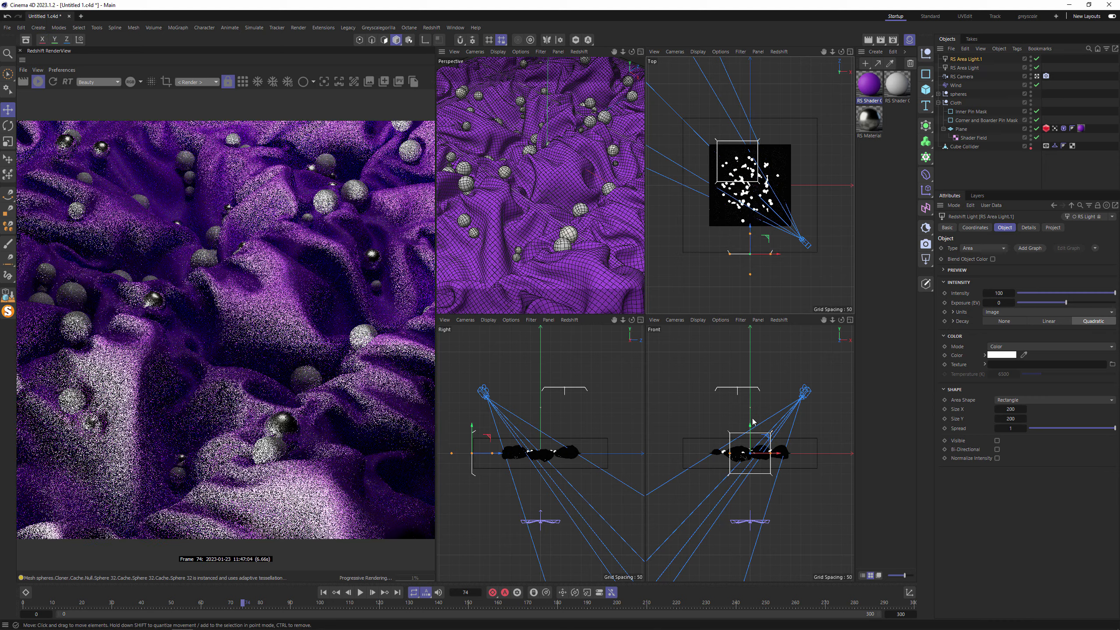
left_click_drag(749, 442, 749, 408)
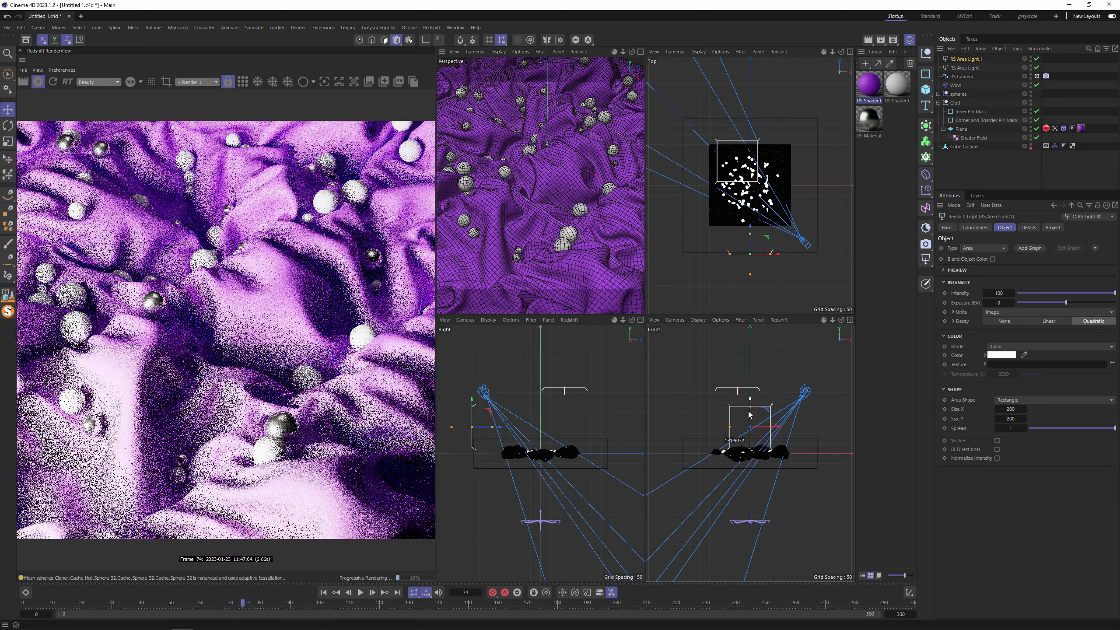
List the overhead area light first, rename it Top, and rename the new area light Side
left_click_drag(974, 60, 974, 72)
double_click(976, 60)
type("Top")
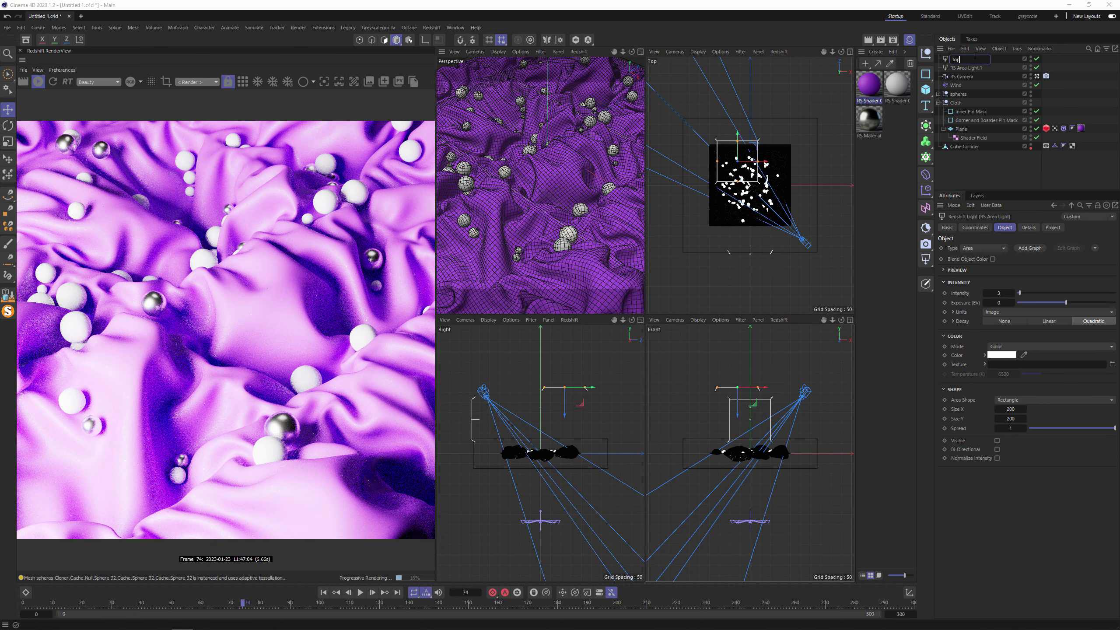
key("Return")
double_click(968, 67)
type("S")
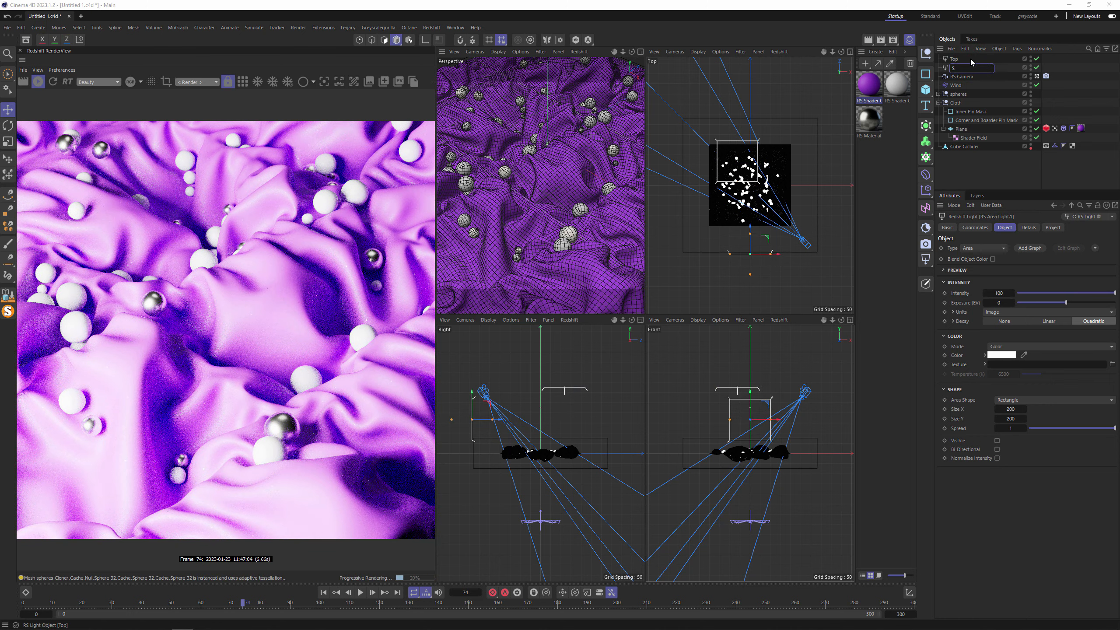
type("ide")
key("Return")
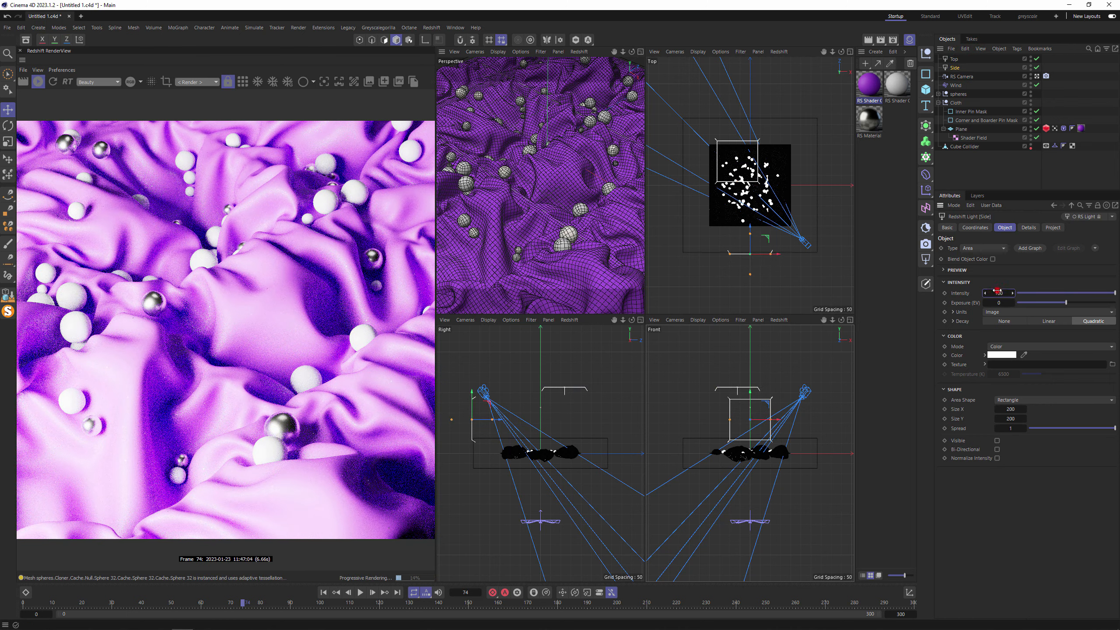
Set the Side light's Intensity to 20, and reduce it to 10
double_click(998, 292)
type("20")
key("Return")
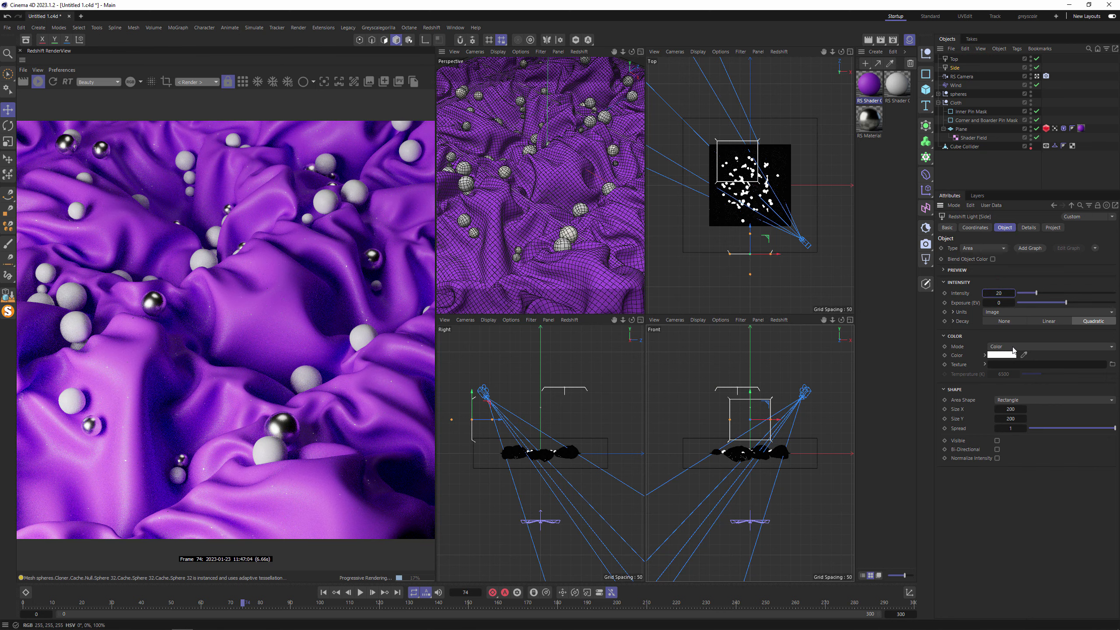
type("10")
key("Return")
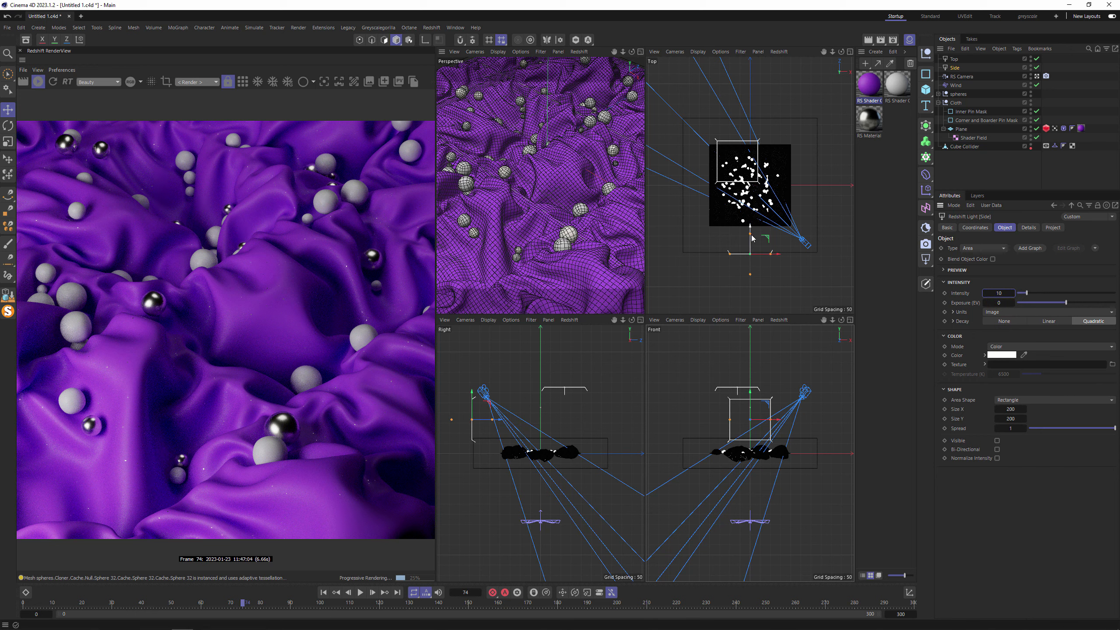
Duplicate the Side light to the cloth's opposite edge, rotate it to face the cloth and enlarge it to 570.2
left_click_drag(752, 240, 722, 211, "ctrl")
key("r")
key("t")
left_click_drag(804, 341, 888, 337)
key("r")
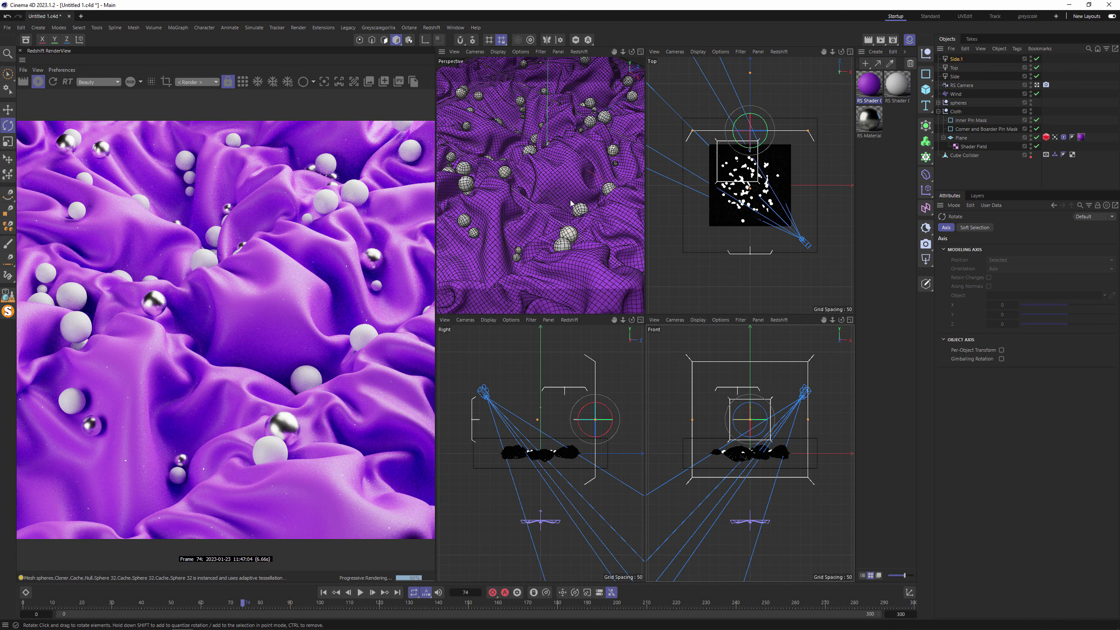
Set the Intensity of the large Side.1 light to 6 and of the Side light to 20, with Top listed first
left_click(956, 59)
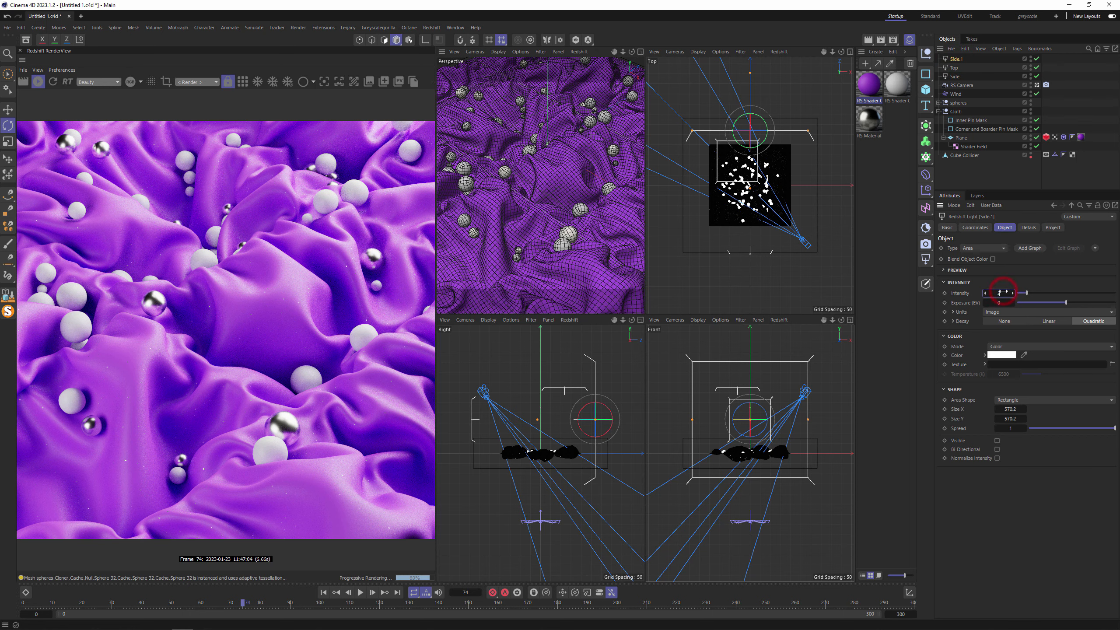
key("Return")
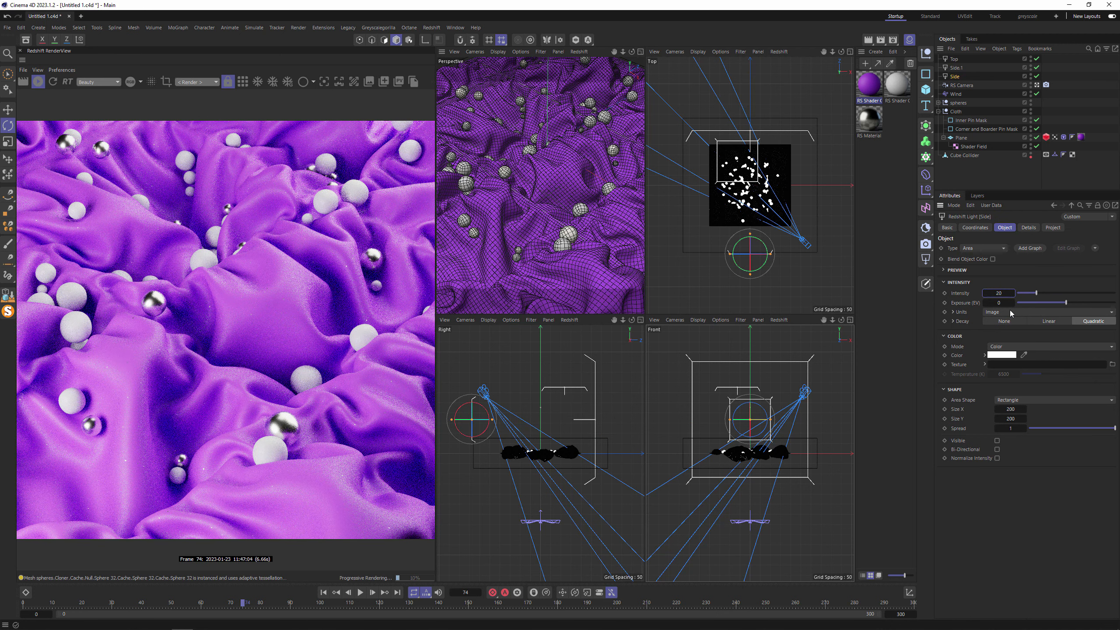
left_click(955, 67)
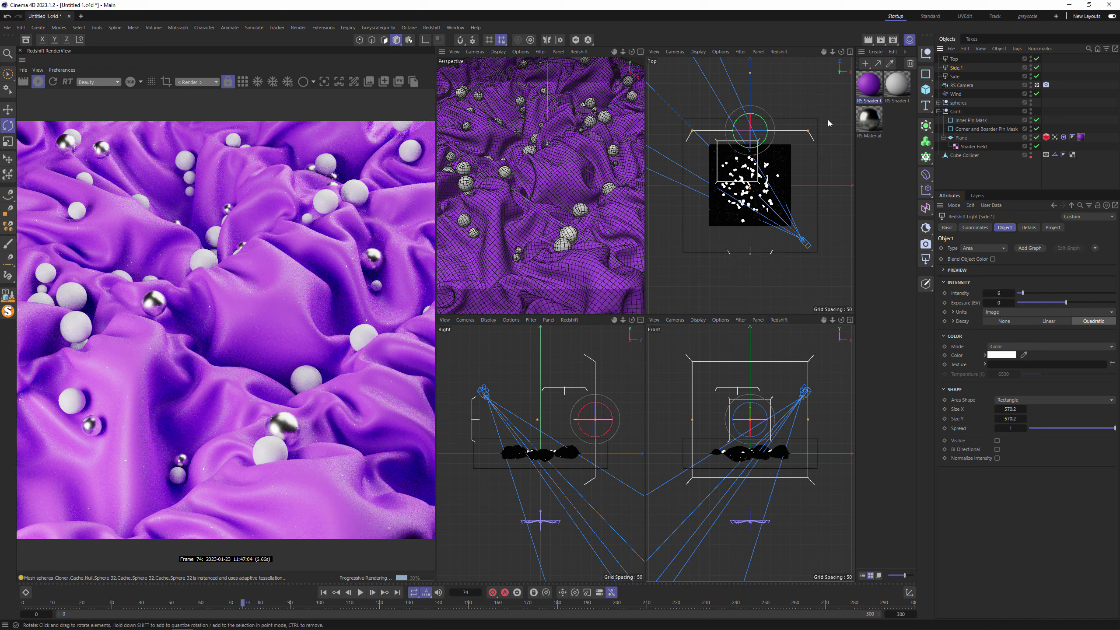
Try adjusting the Top light's height above the cloth
left_click(957, 59)
key("e")
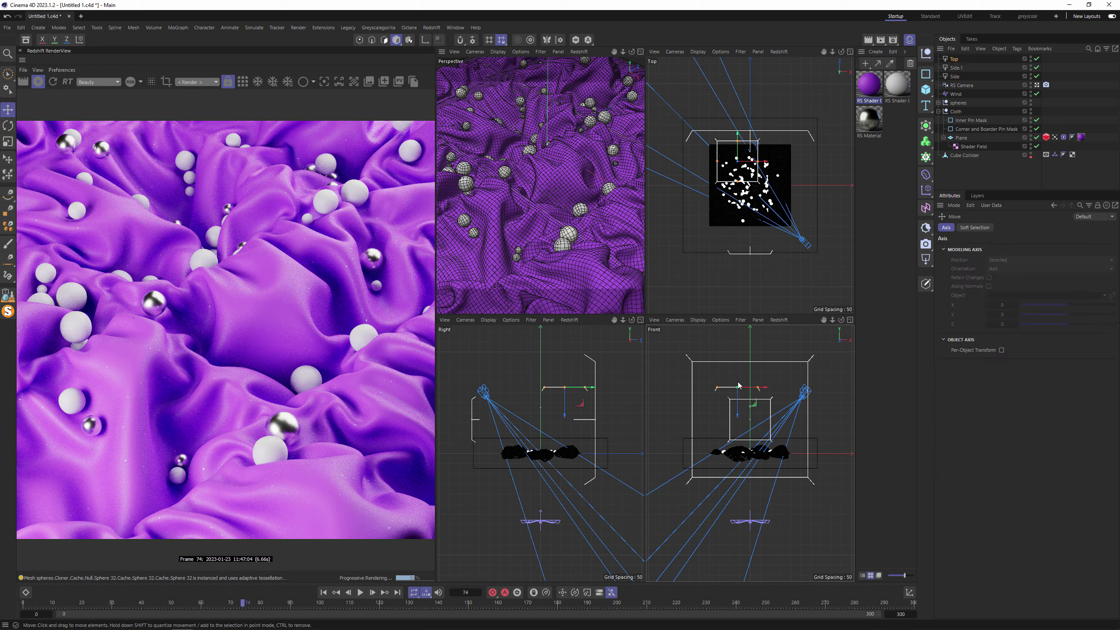
left_click_drag(738, 403, 739, 404)
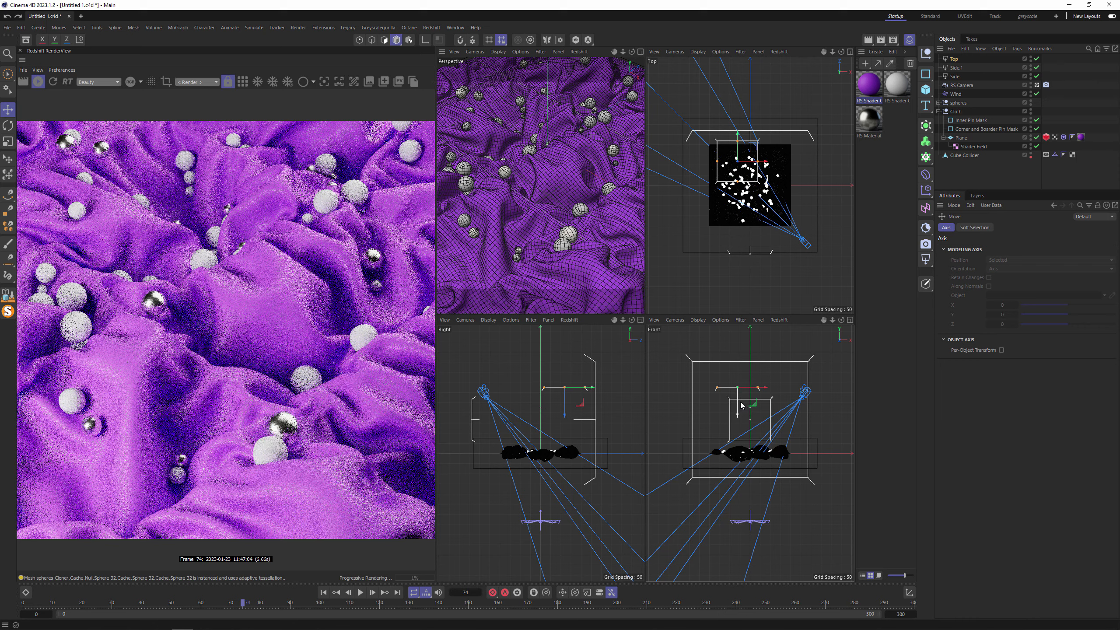
Add another area light and set its Area Shape to Sphere
left_click(926, 228)
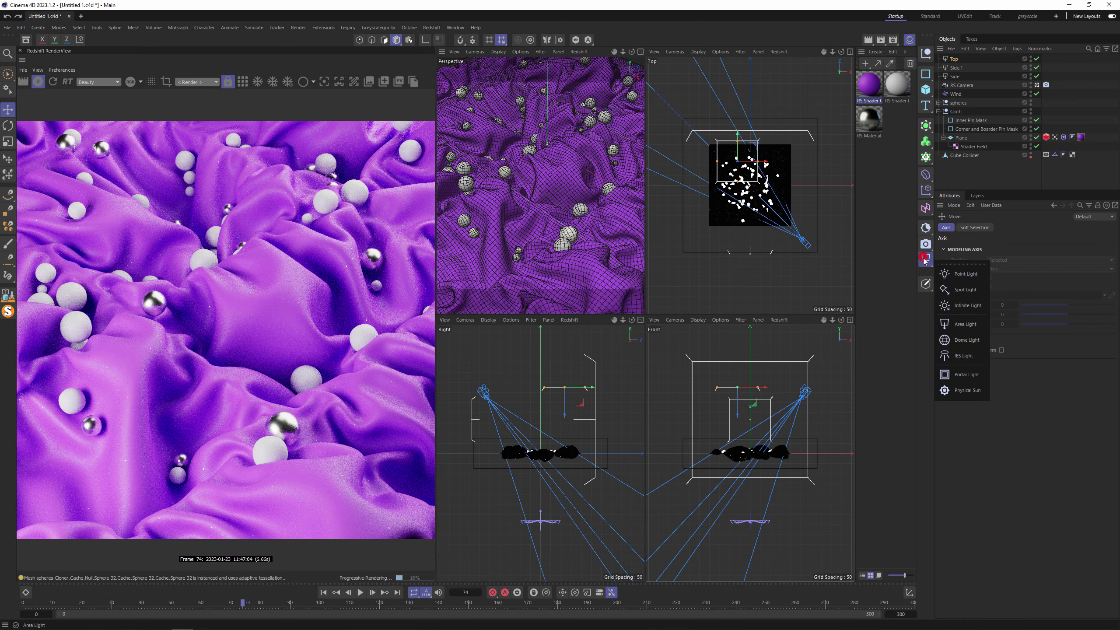
left_click(978, 328)
left_click(1014, 400)
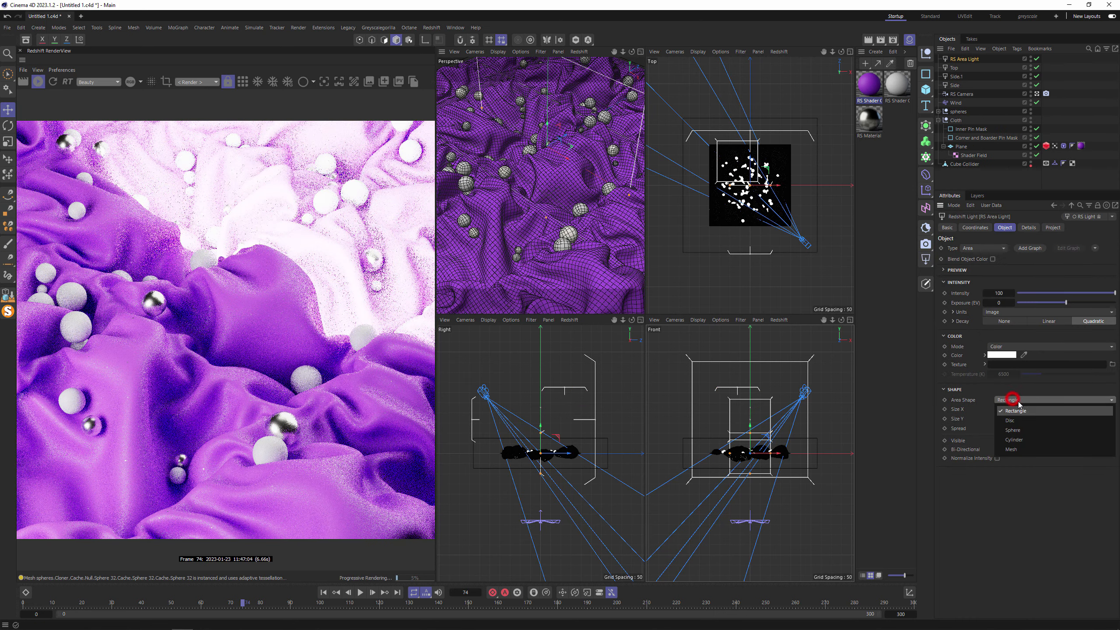
left_click(1045, 433)
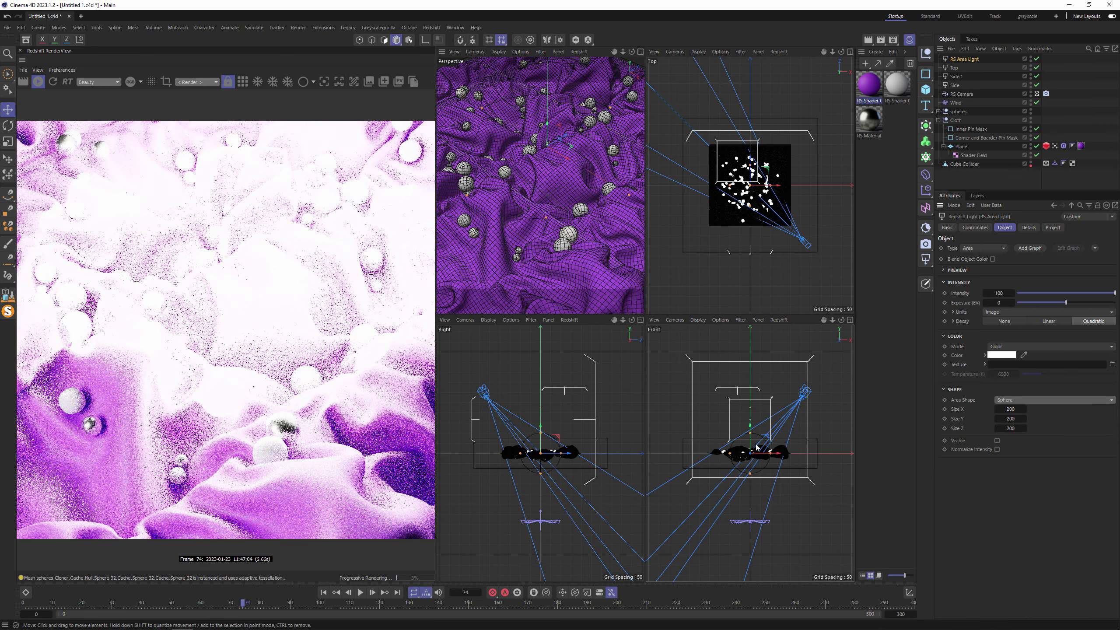
Raise the spherical area light above the middle of the cloth and scale it down to 105
left_click_drag(750, 441, 749, 408)
key("t")
key("e")
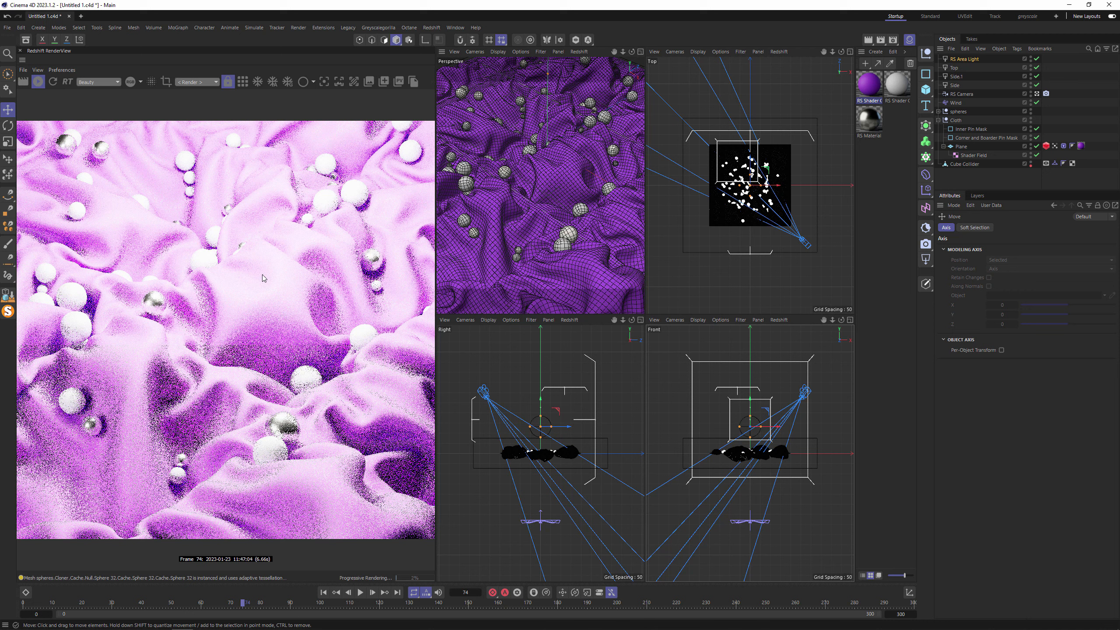
Set the spherical RS Area Light's Intensity to 20
left_click(955, 60)
left_click(1005, 295)
key("BackSpace")
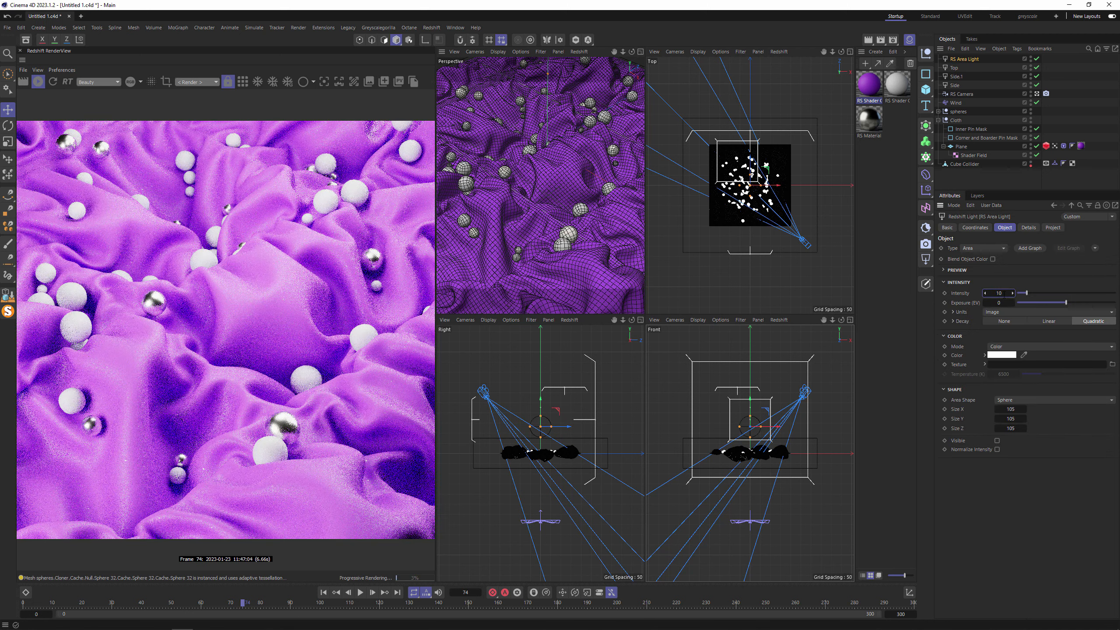
type("20")
key("Return")
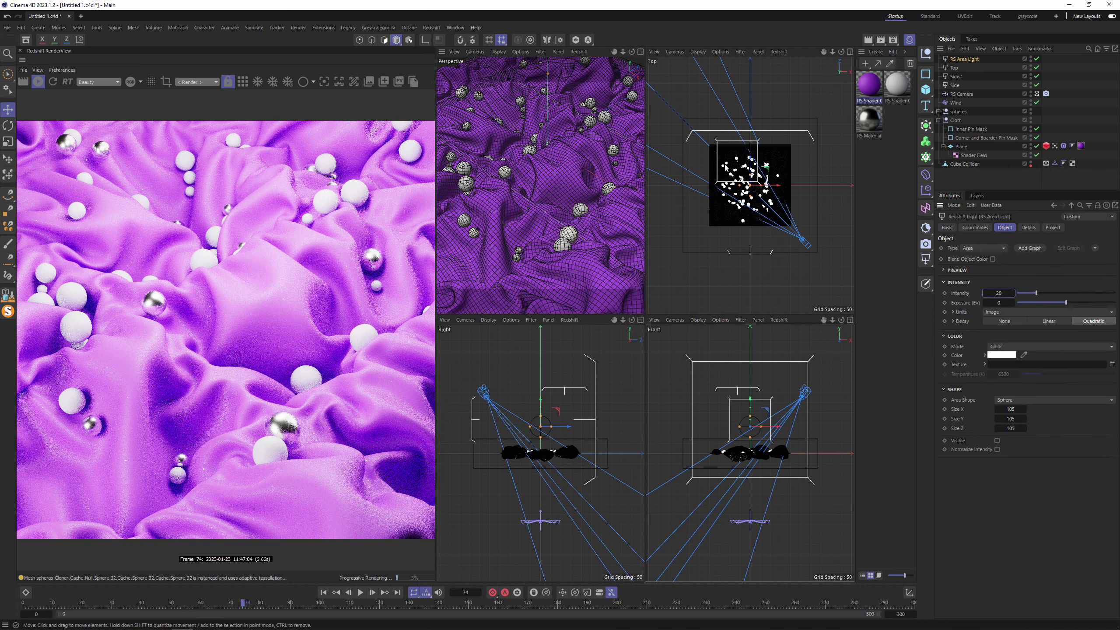
Set the purple material's base color to saturation 69 and value 75, and its reflection Roughness to 0.55
left_click(869, 84)
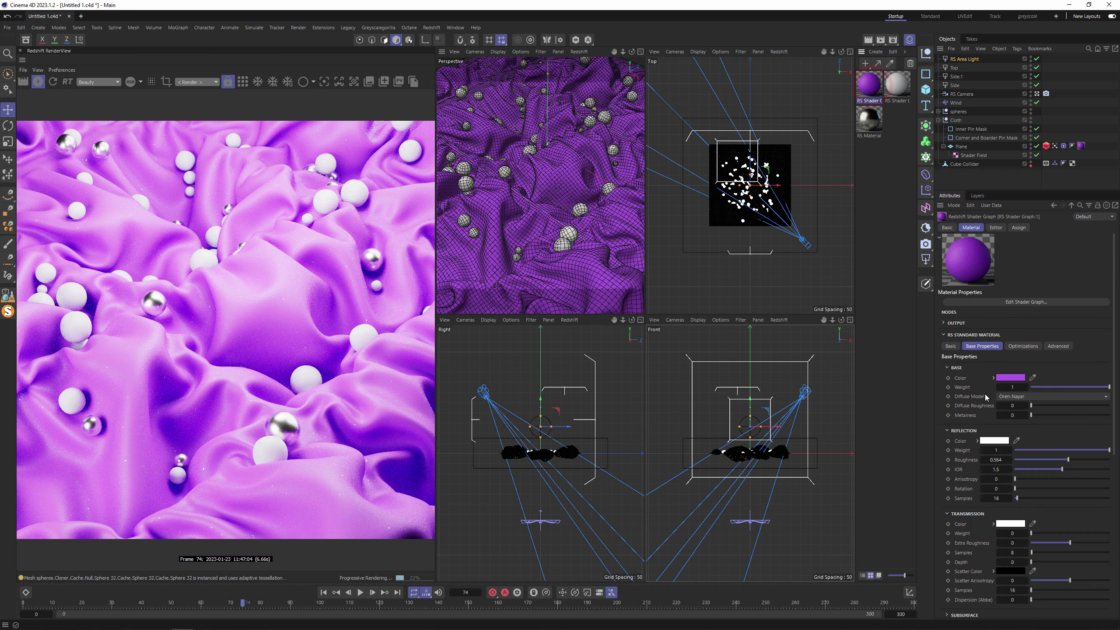
left_click_drag(1067, 463, 1003, 462)
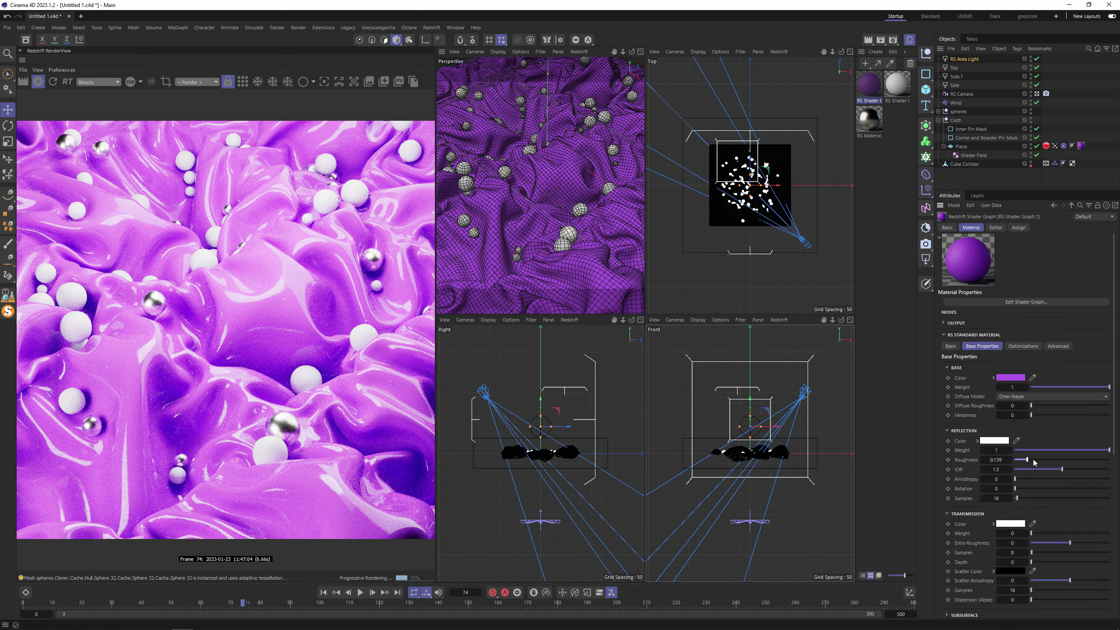
left_click_drag(1035, 462, 1053, 460)
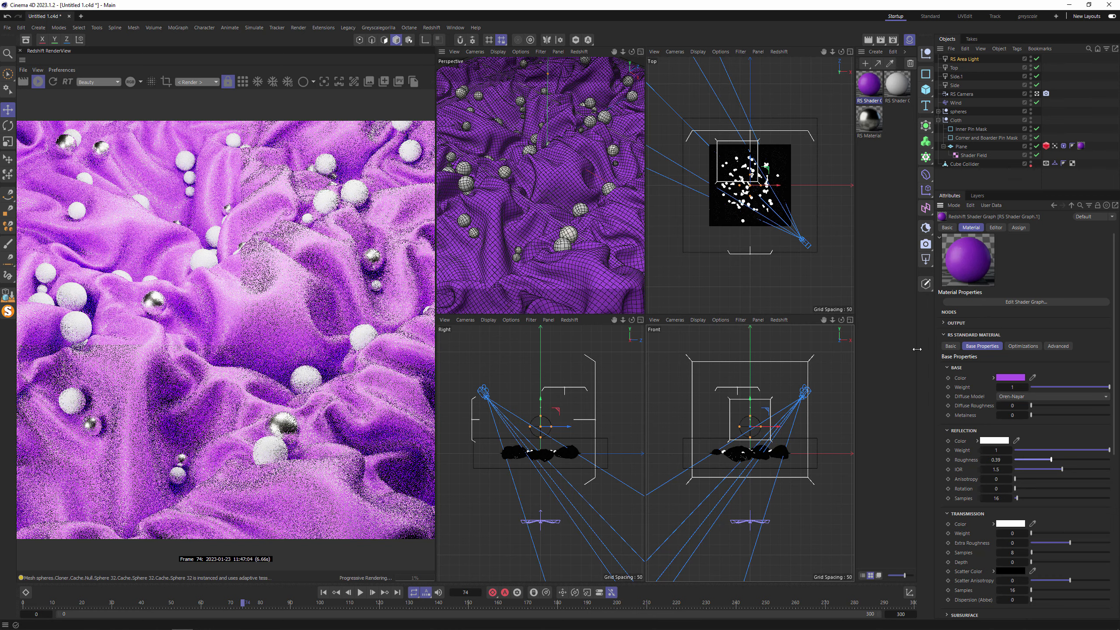
left_click(994, 378)
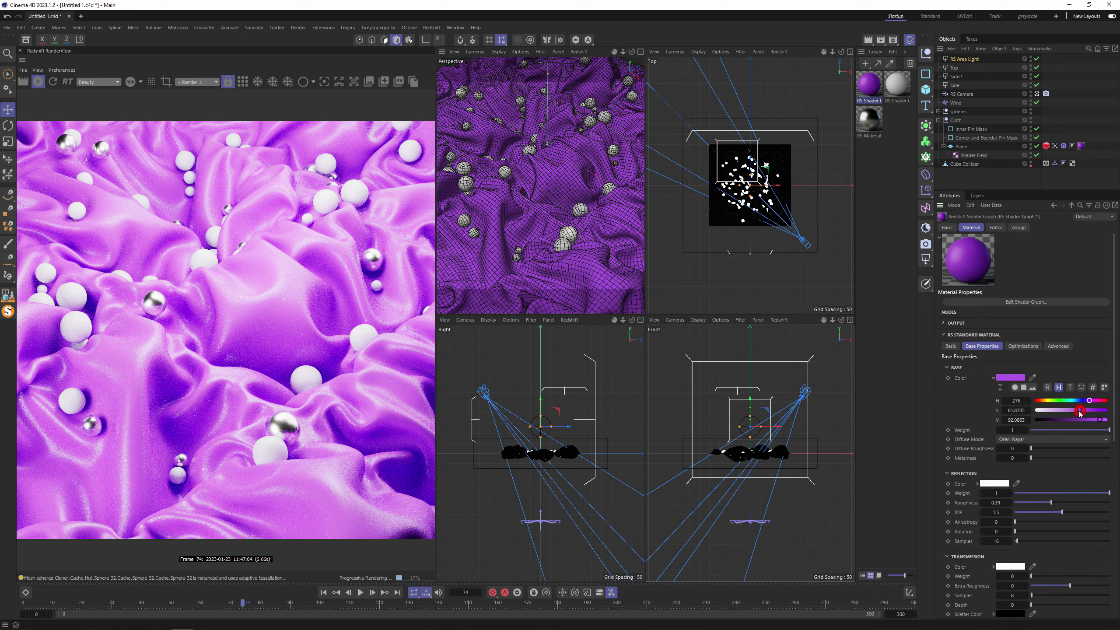
mouse_move(1080, 412)
left_mouse_down()
mouse_move(1042, 415)
mouse_move(1089, 419)
left_mouse_up()
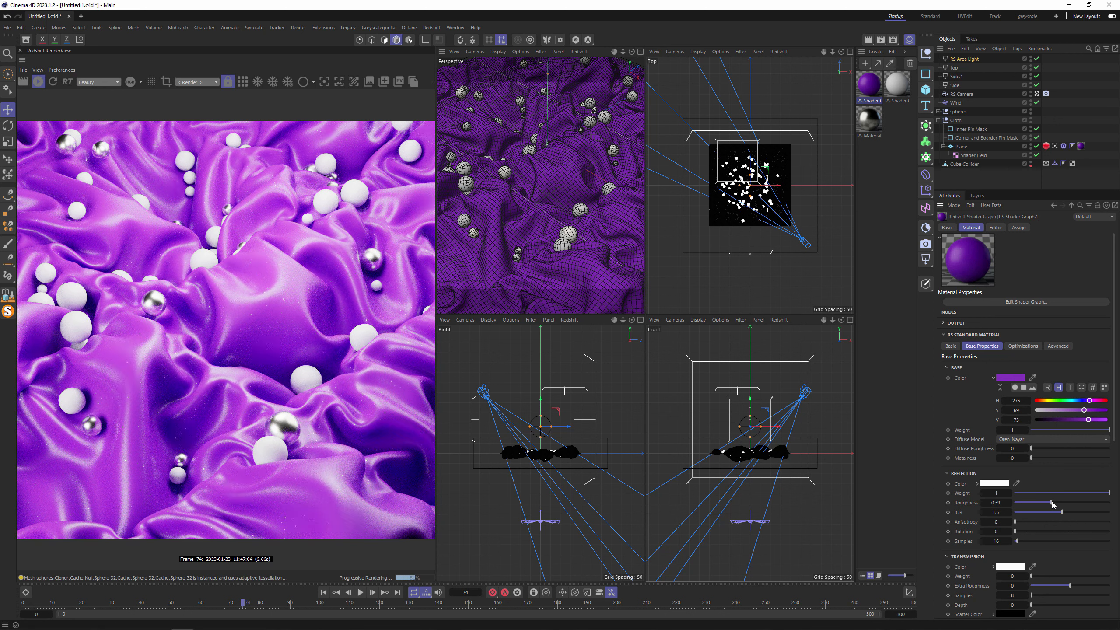
left_click_drag(1053, 503, 1067, 504)
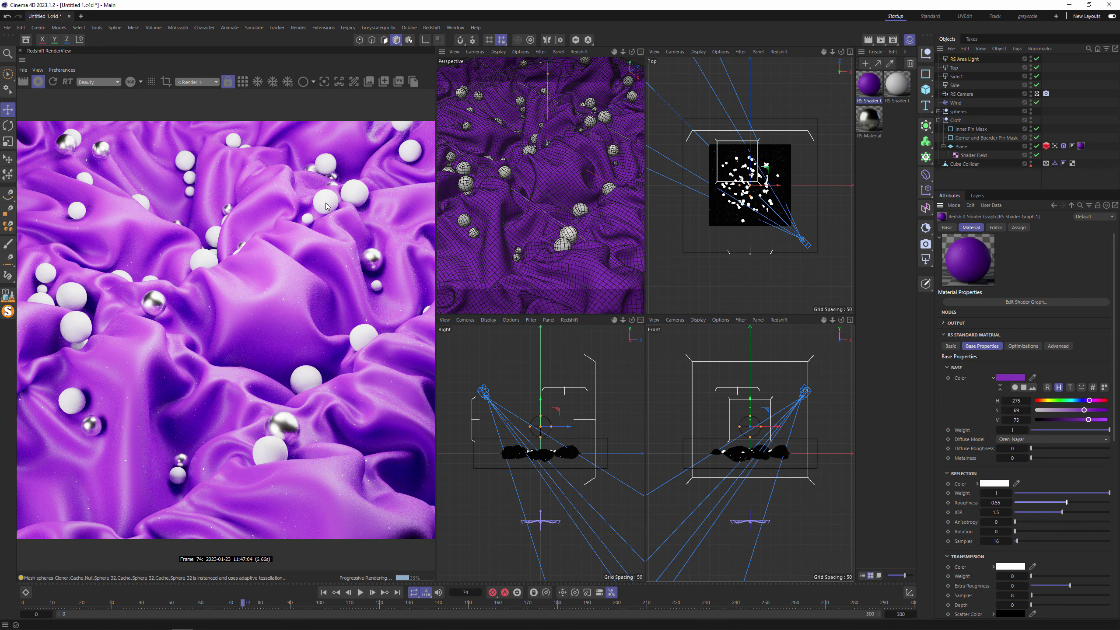
Open the purple material's shader graph beside the render view and add a second Maxon Noise node
double_click(868, 86)
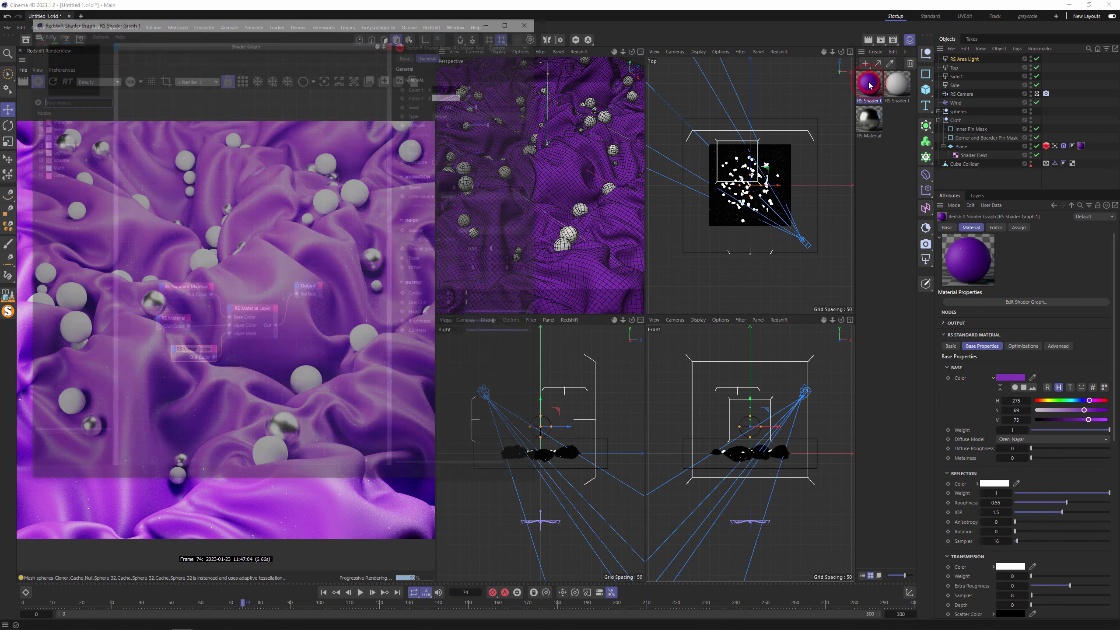
left_click_drag(321, 29, 724, 35)
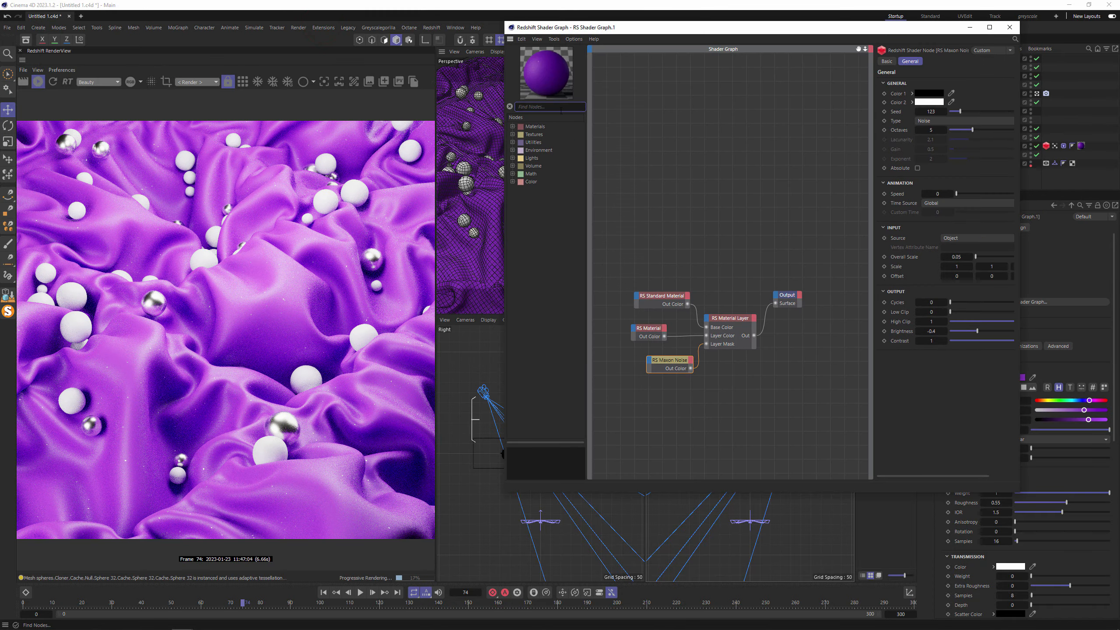
type("maxon")
left_click_drag(554, 137, 641, 160)
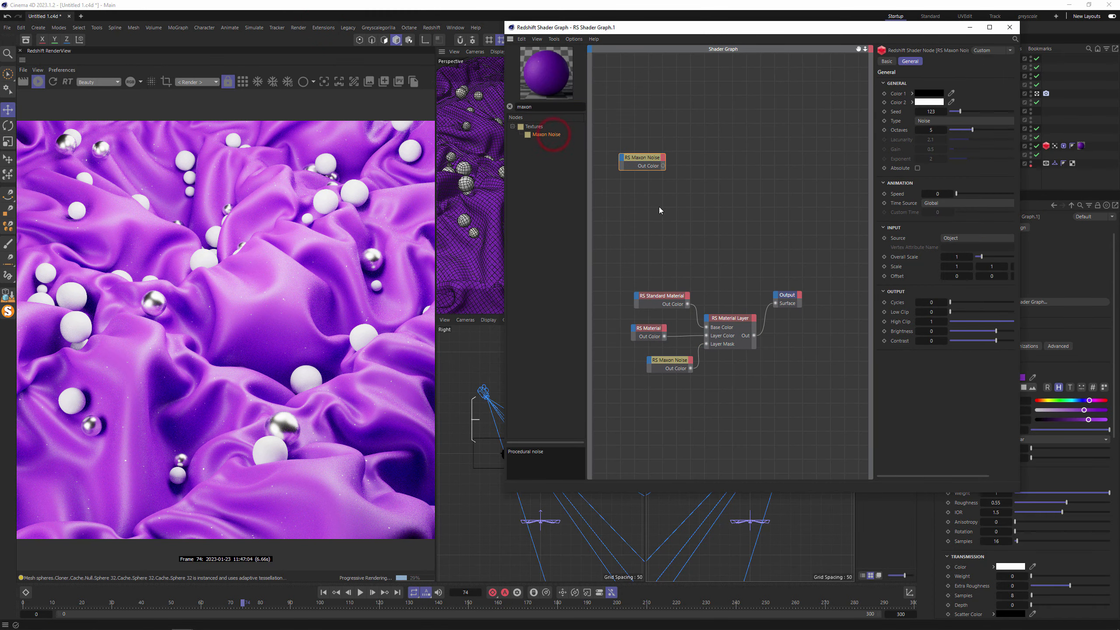
Copy the purple base Color of the RS Standard Material node
left_click(661, 296)
right_click(942, 94)
left_click(953, 114)
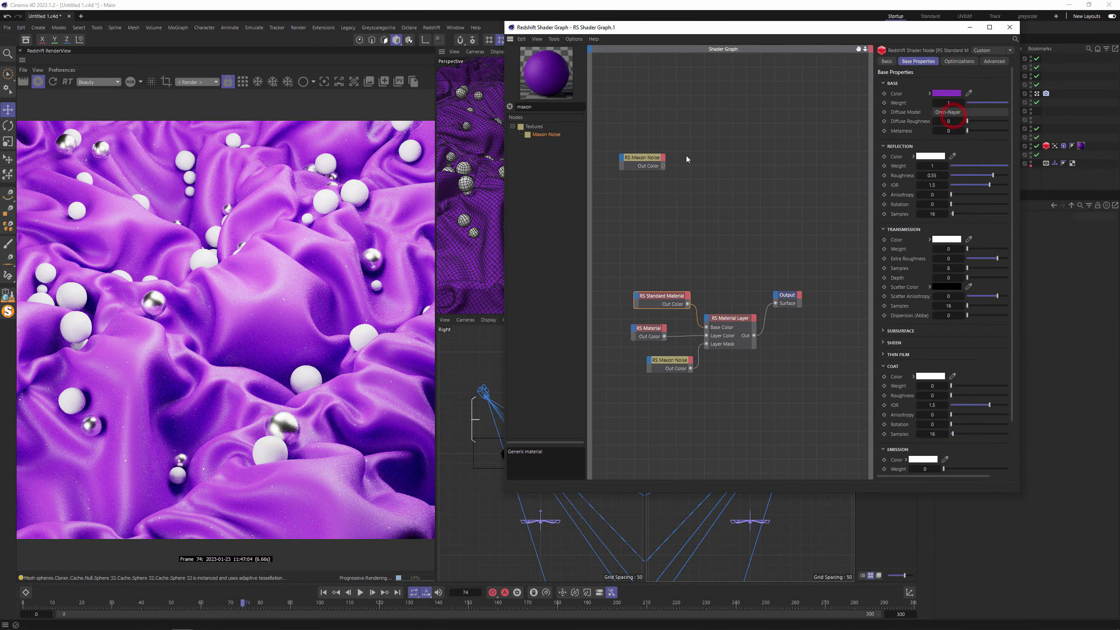
Add a Ramp node and connect the new Maxon Noise's Out Color to its Input
left_click(653, 159)
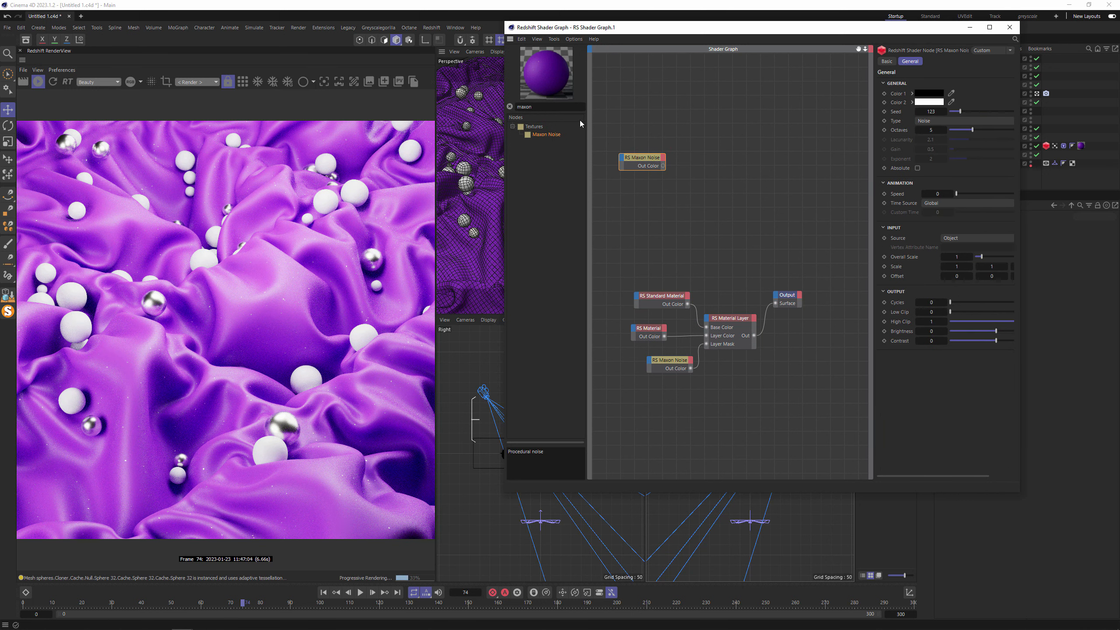
double_click(564, 109)
type("ramp")
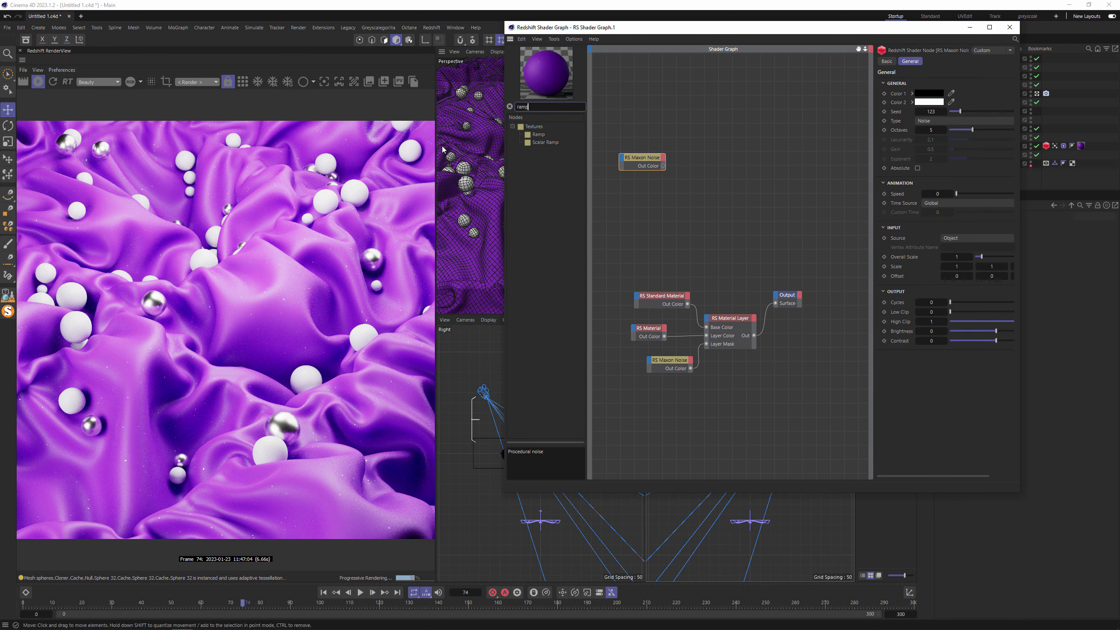
left_click_drag(540, 135, 637, 231)
left_click_drag(663, 166, 637, 230)
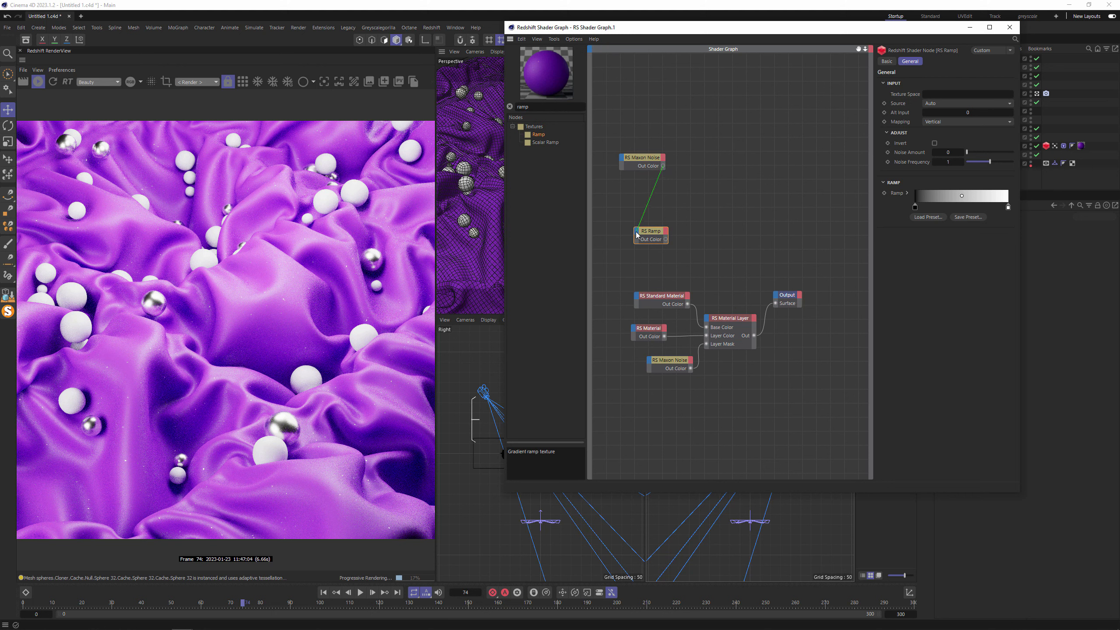
Connect the RS Ramp's Out Color to the Base Color of the RS Standard Material
left_click(682, 241)
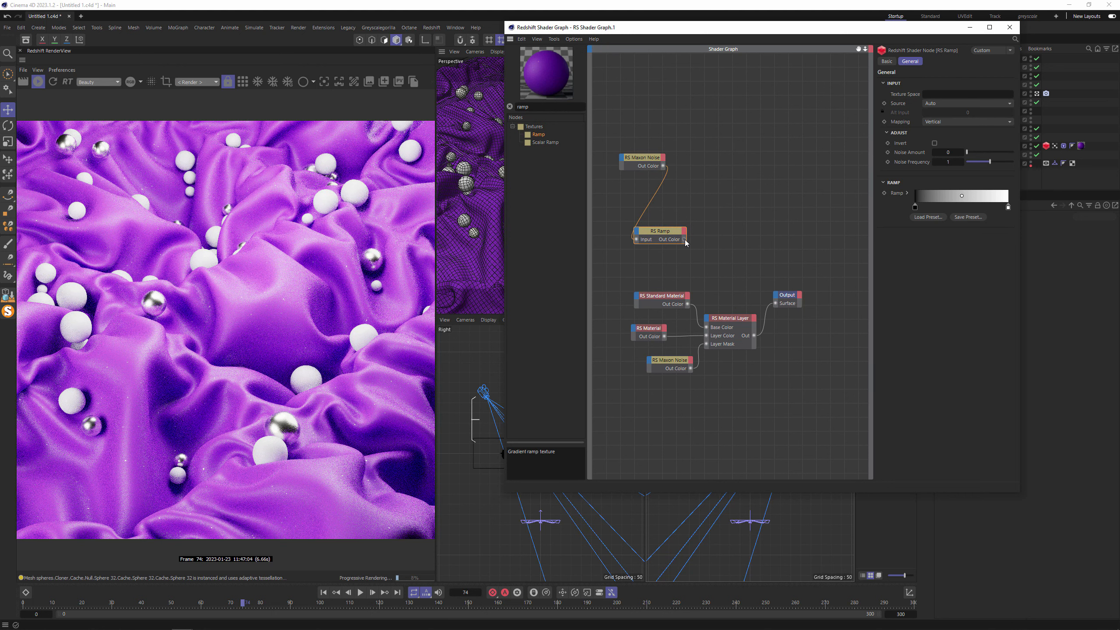
left_click_drag(639, 293, 640, 295)
left_click(740, 317)
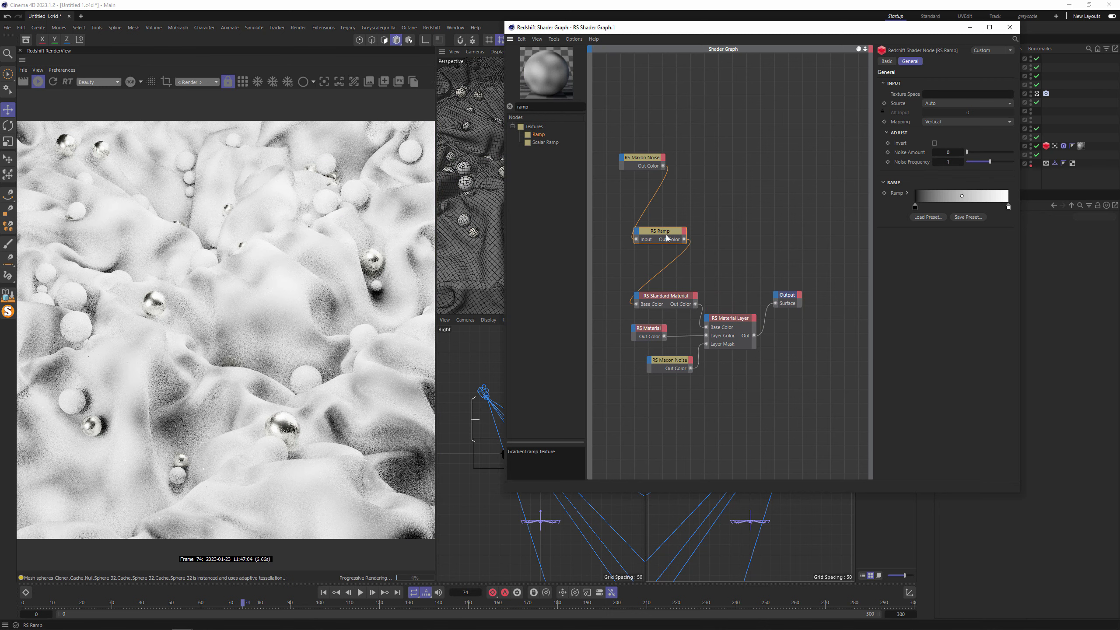
Remove the ramp's black knot and paste the copied purple into its white knot
left_click(907, 194)
left_click_drag(915, 207, 897, 252)
left_click(1009, 207)
right_click(924, 255)
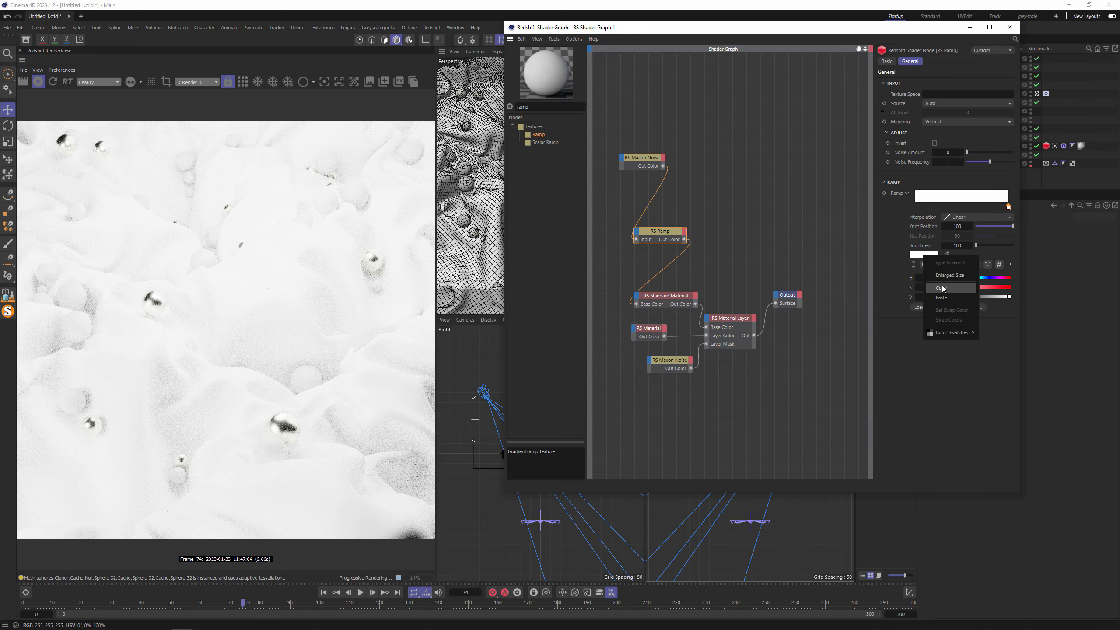
left_click(950, 299)
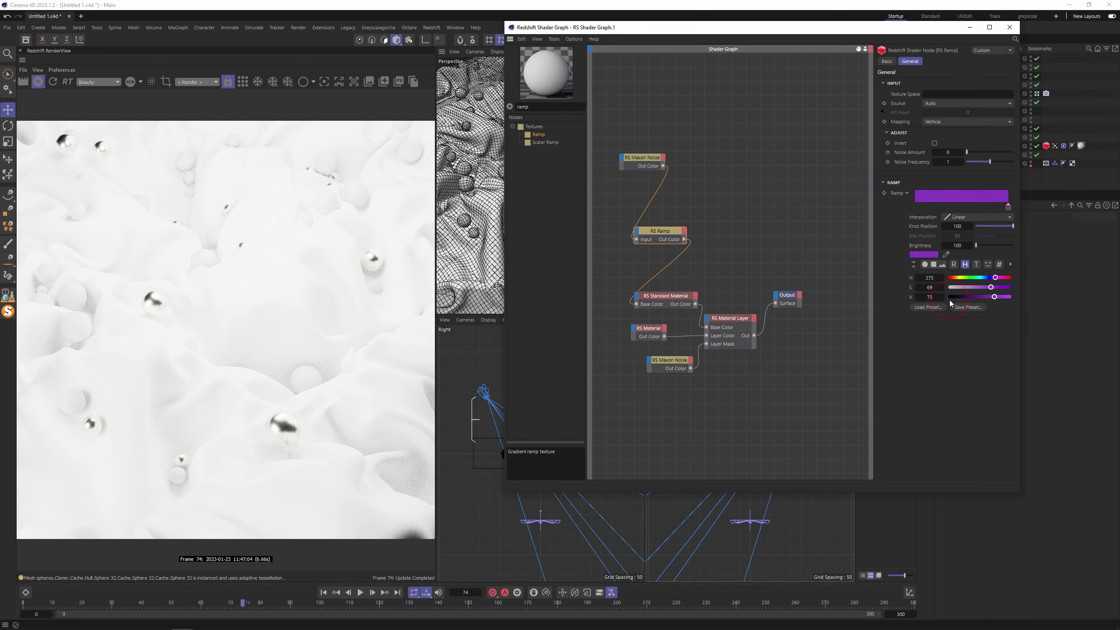
Place the purple knot at position 0 and add a lighter purple knot at position 100 with saturation 52 and value 92
left_click_drag(1008, 207, 892, 212)
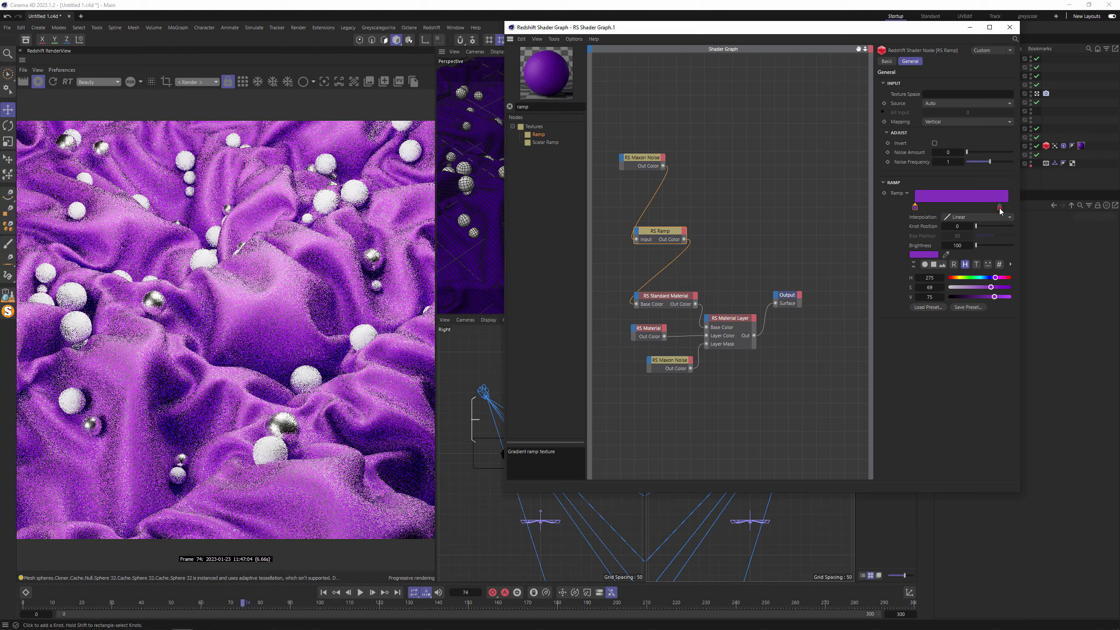
left_click(1007, 207)
left_click_drag(1000, 298, 981, 287)
Preview the RS Ramp directly at the Output and set its Maxon Noise to Overall Scale 2 and Contrast 0.314
left_click(671, 231)
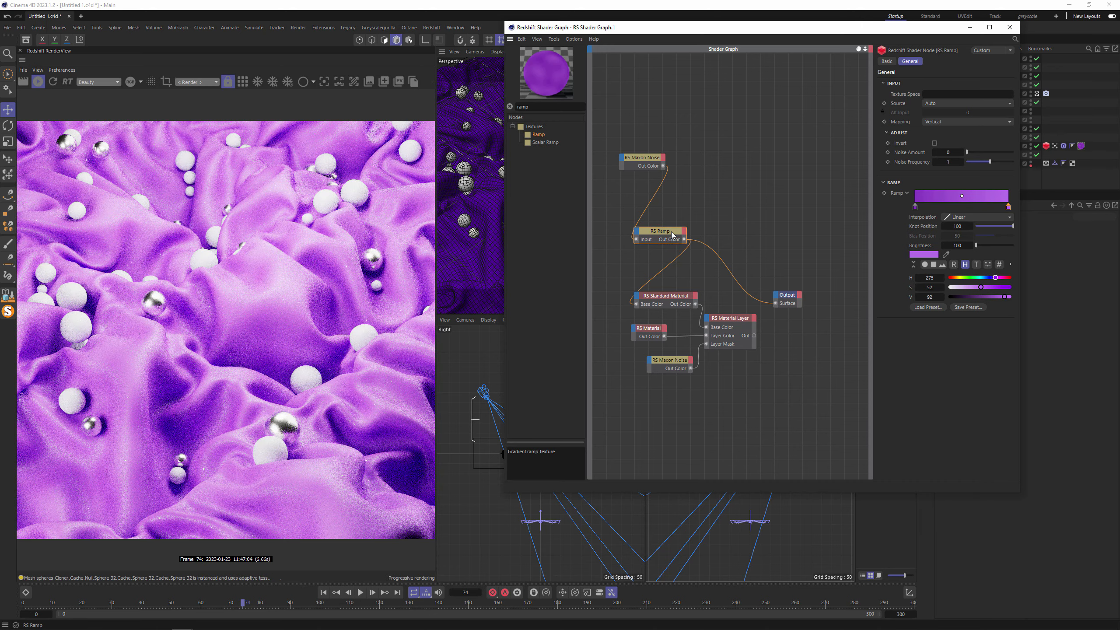
left_click(644, 160)
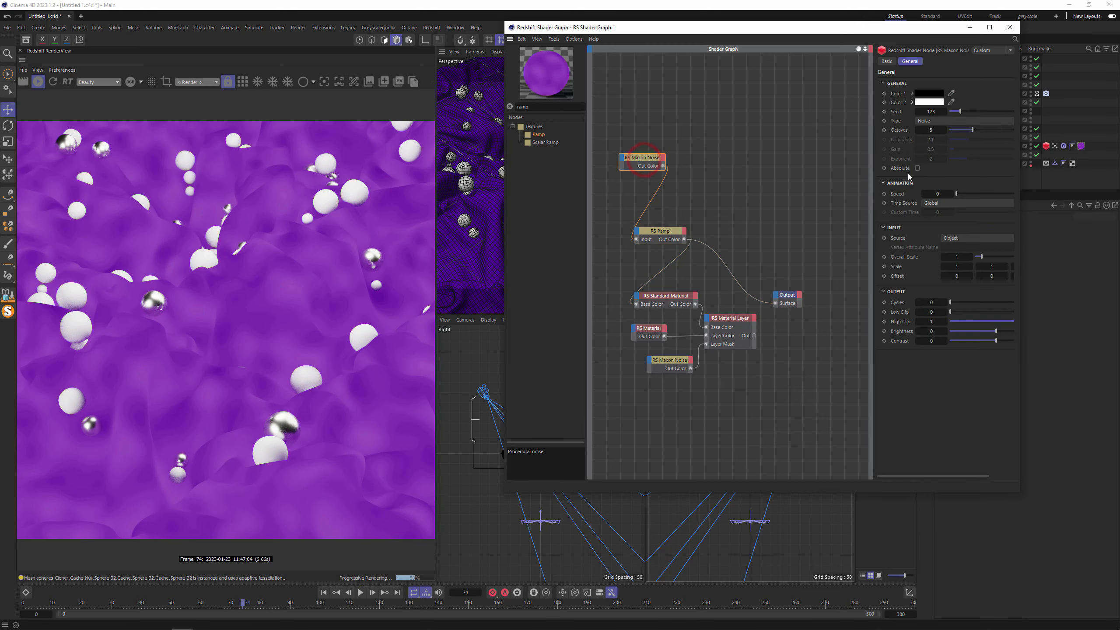
type("2")
key("Return")
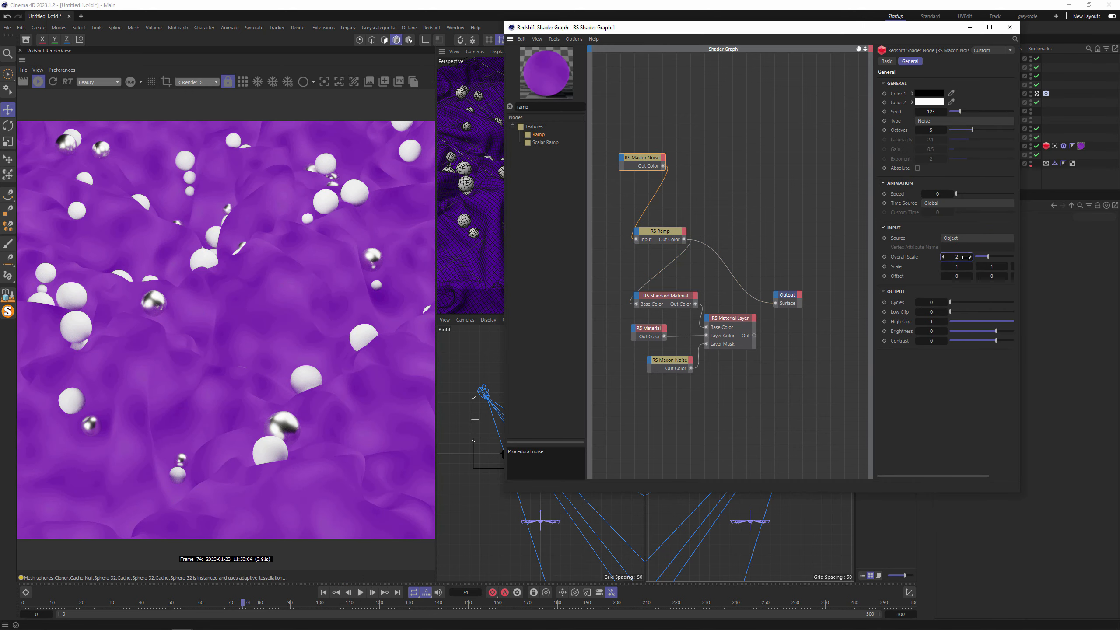
left_click_drag(1003, 338, 1012, 337)
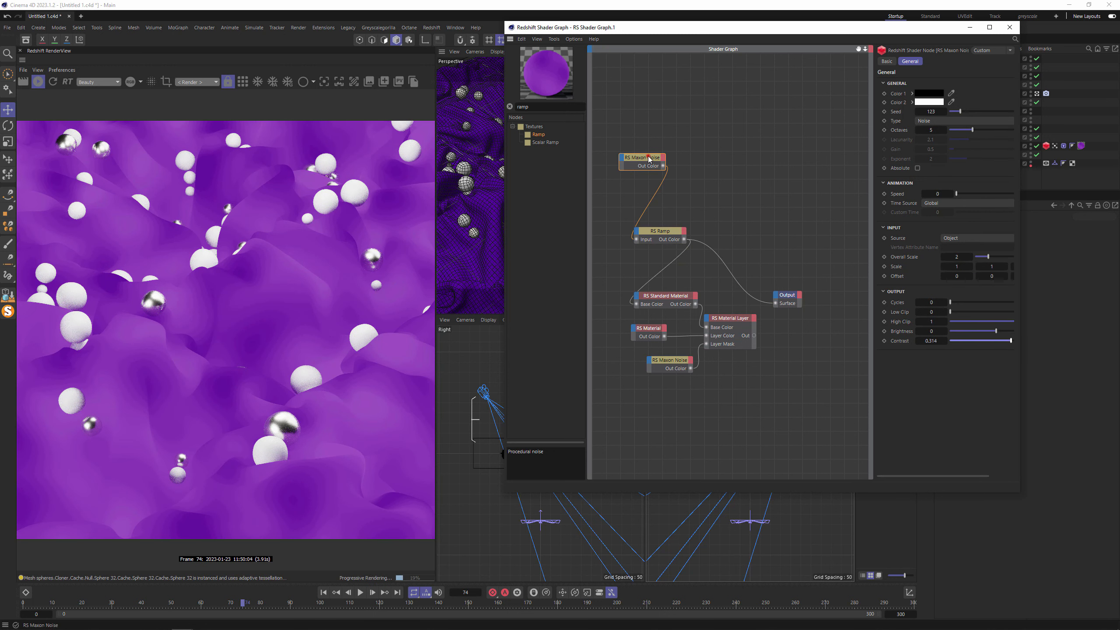
Set the ramp's light purple knot to saturation 42 and value 100, and route the RS Material Layer back to the Output
left_click(675, 234)
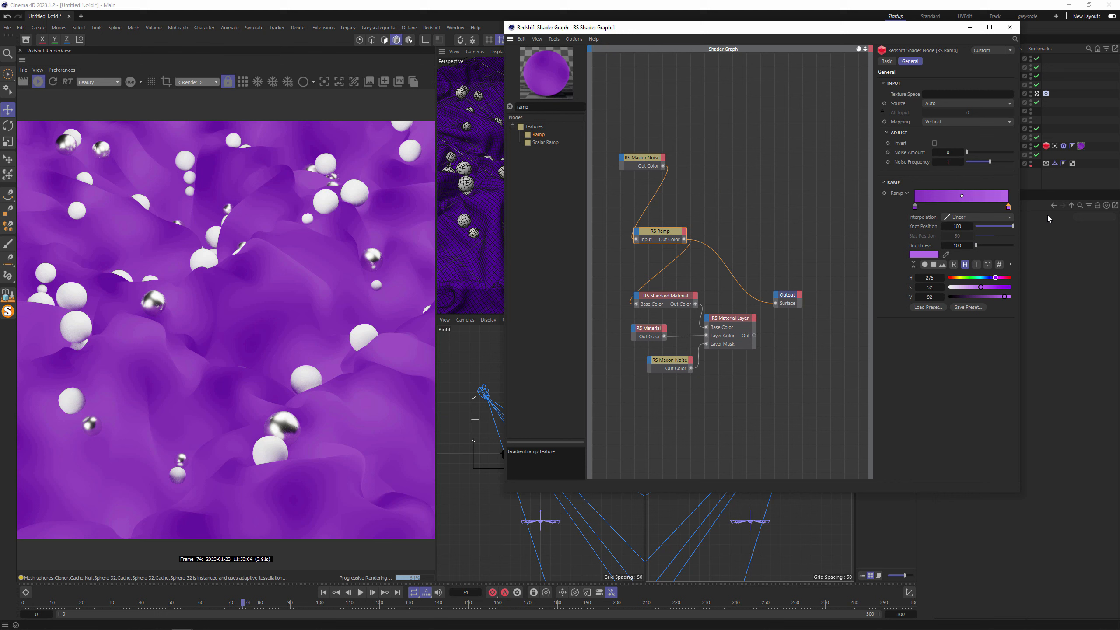
left_click(1009, 207)
left_click_drag(977, 287, 1013, 298)
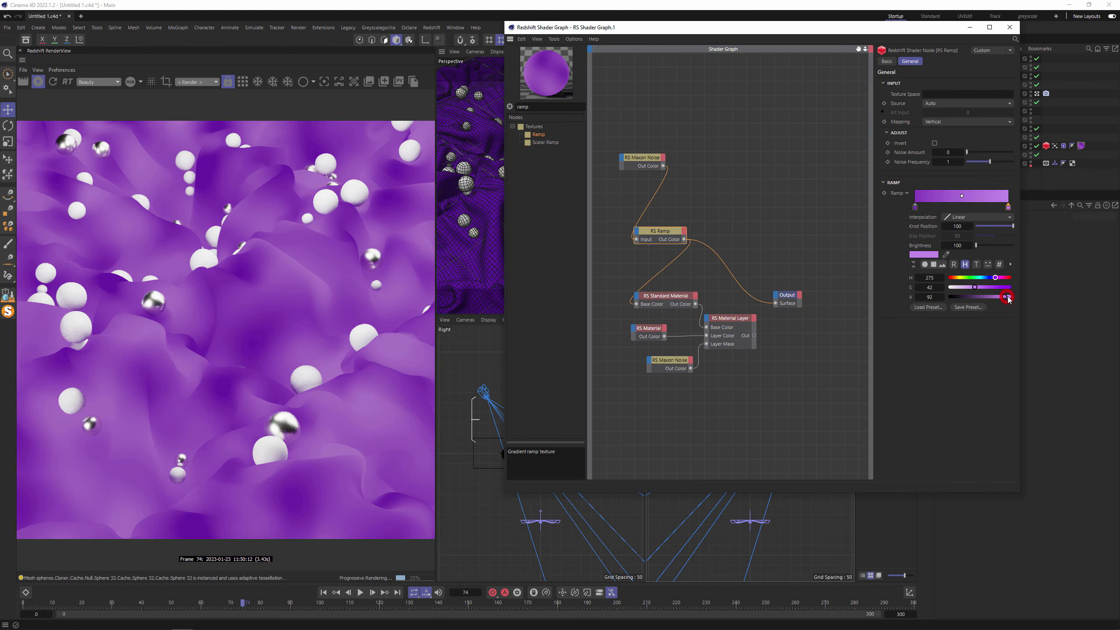
left_click(741, 319)
key("alt+w")
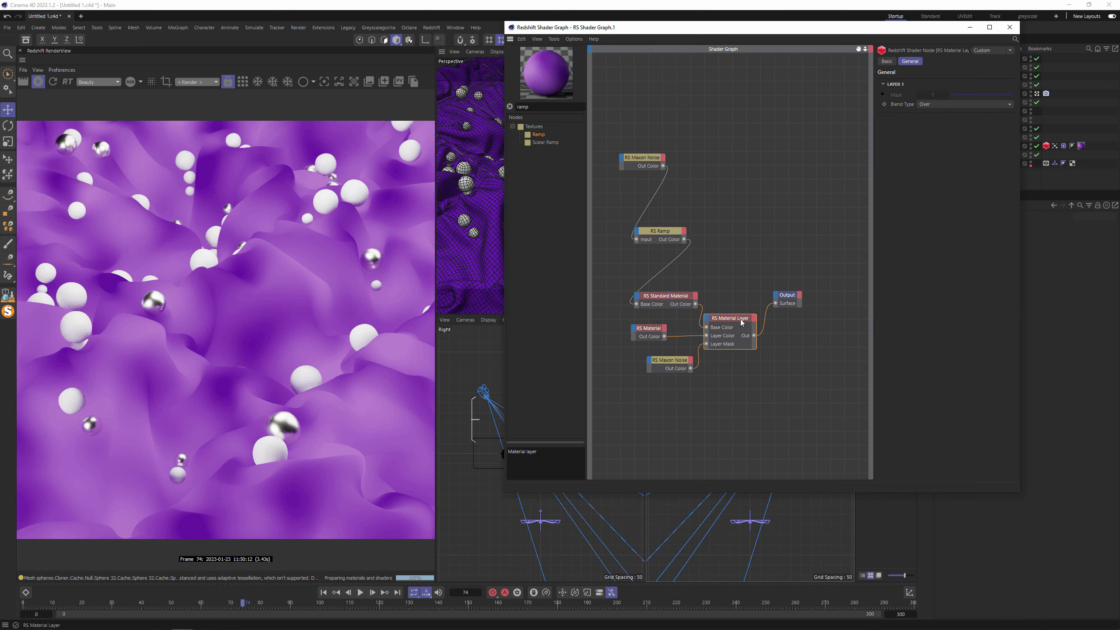
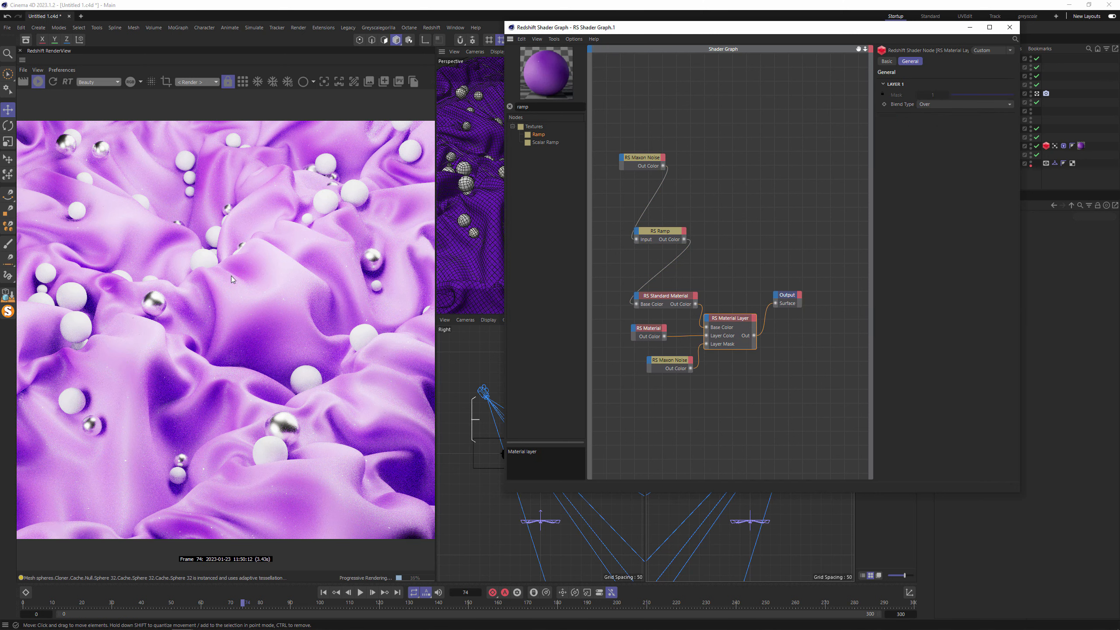
Increase the saturation of the ramp's light purple knot to about 58
left_click(658, 232)
left_click(1008, 206)
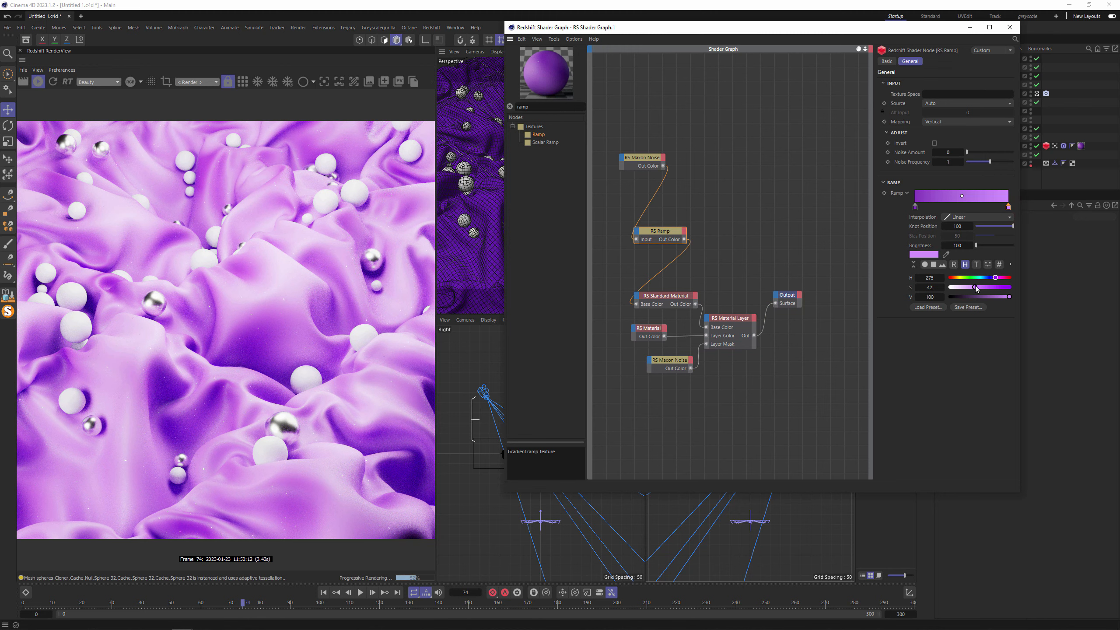
left_click_drag(979, 287, 985, 288)
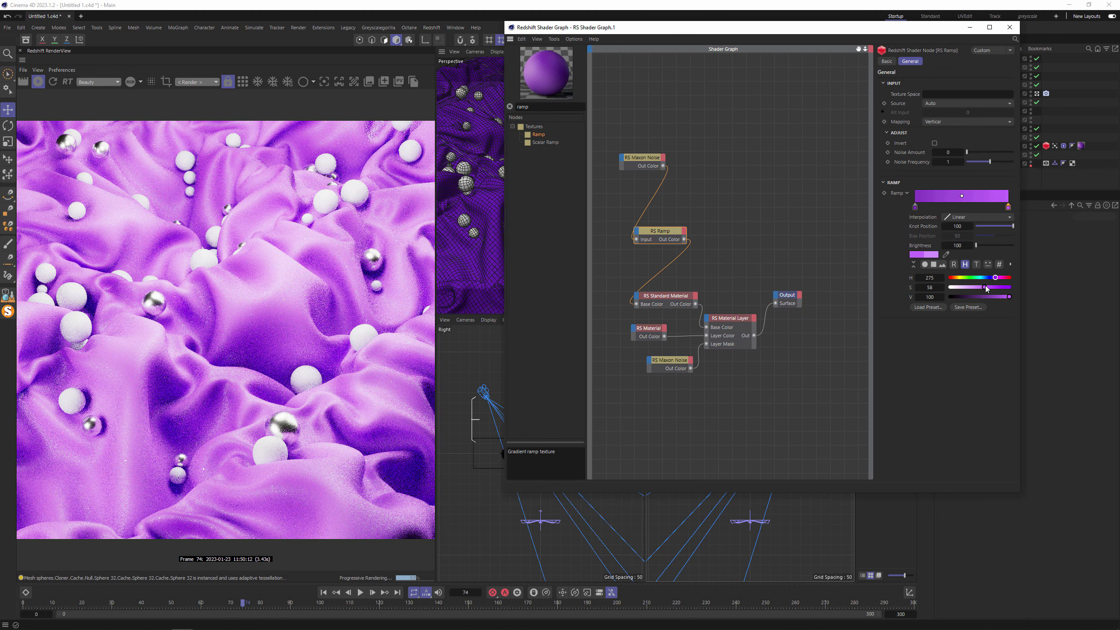
Set the Sheen weight of the RS Standard Material to 1
left_click(675, 299)
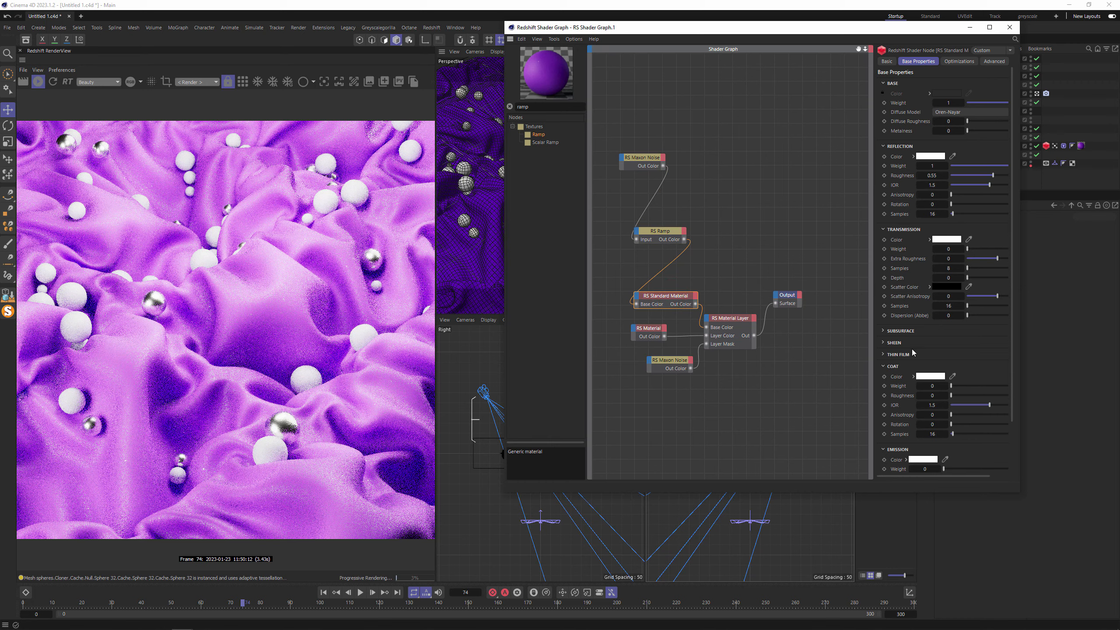
left_click(894, 344)
scroll(900, 344, "down", 2)
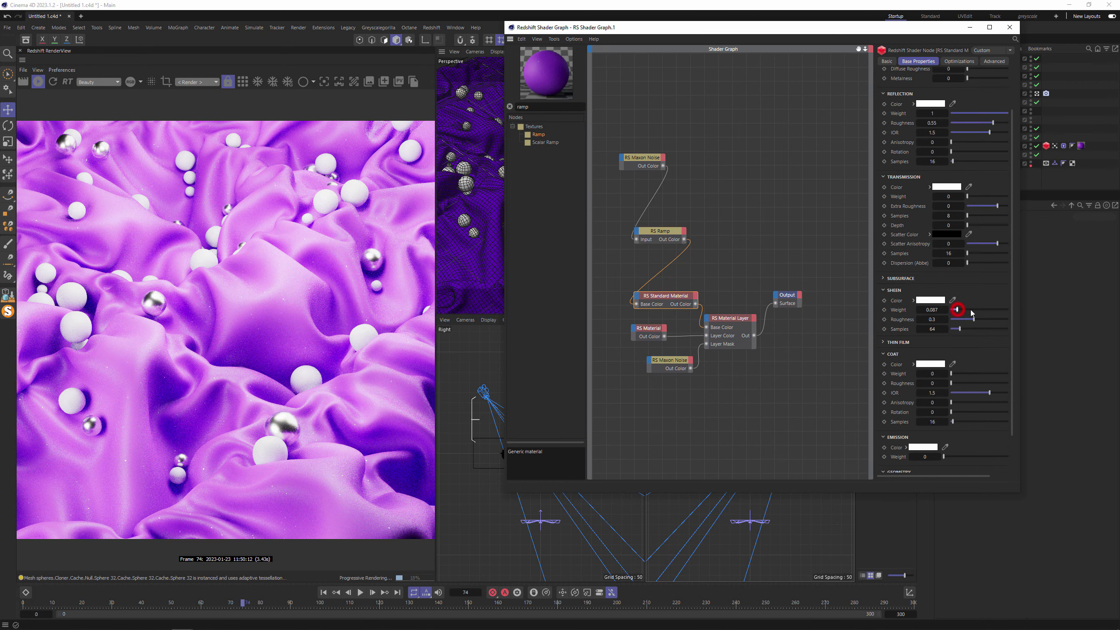
left_click_drag(971, 313, 1053, 308)
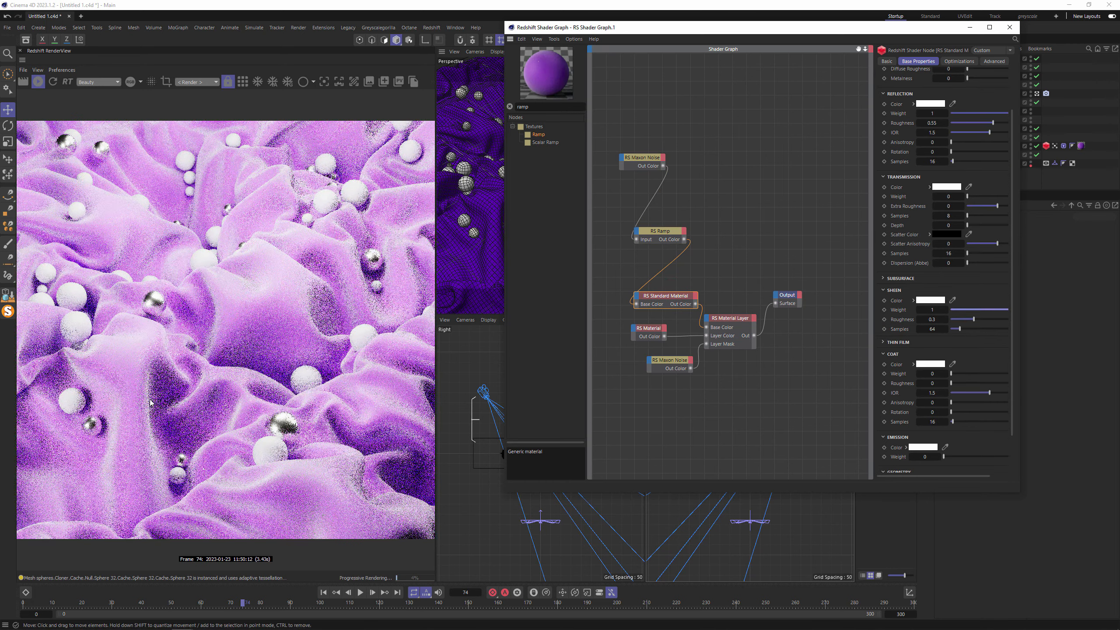
Tint the sheen pale purple with hue 282, saturation 22 and value 100, set its weight to about 0.851, and close the shader graph
left_click(915, 301)
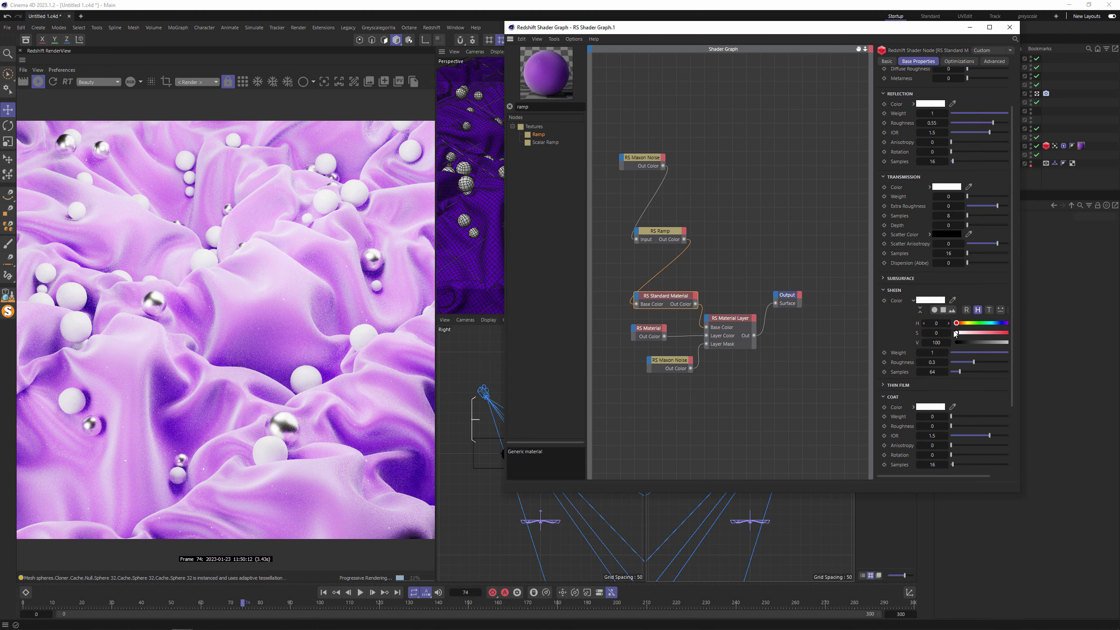
left_click_drag(964, 333, 919, 356)
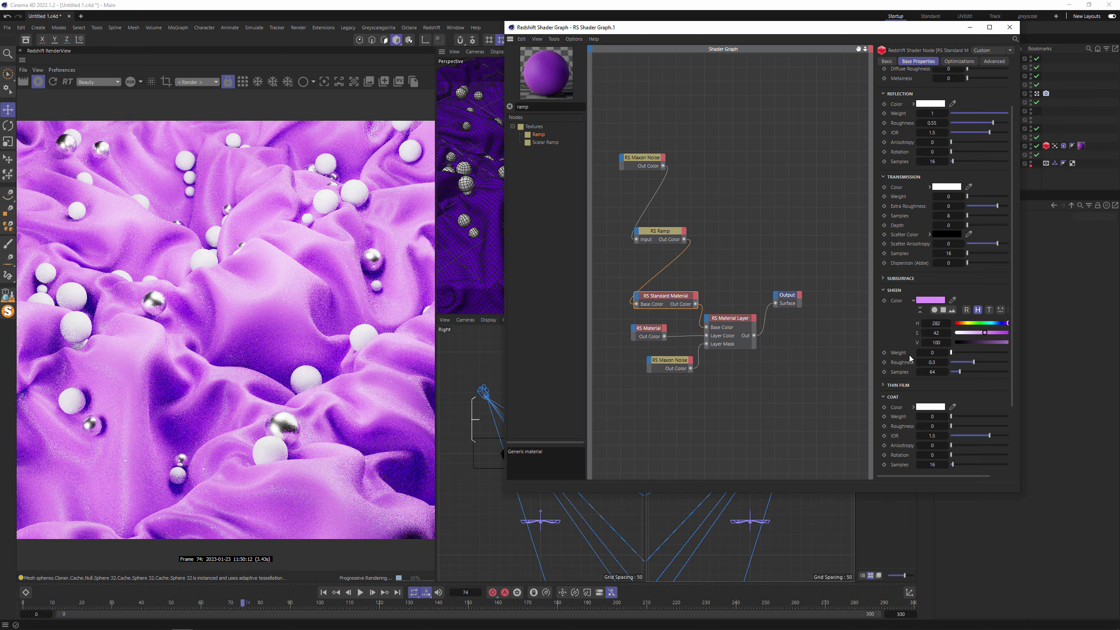
left_click_drag(1000, 356, 1001, 356)
left_click(972, 334)
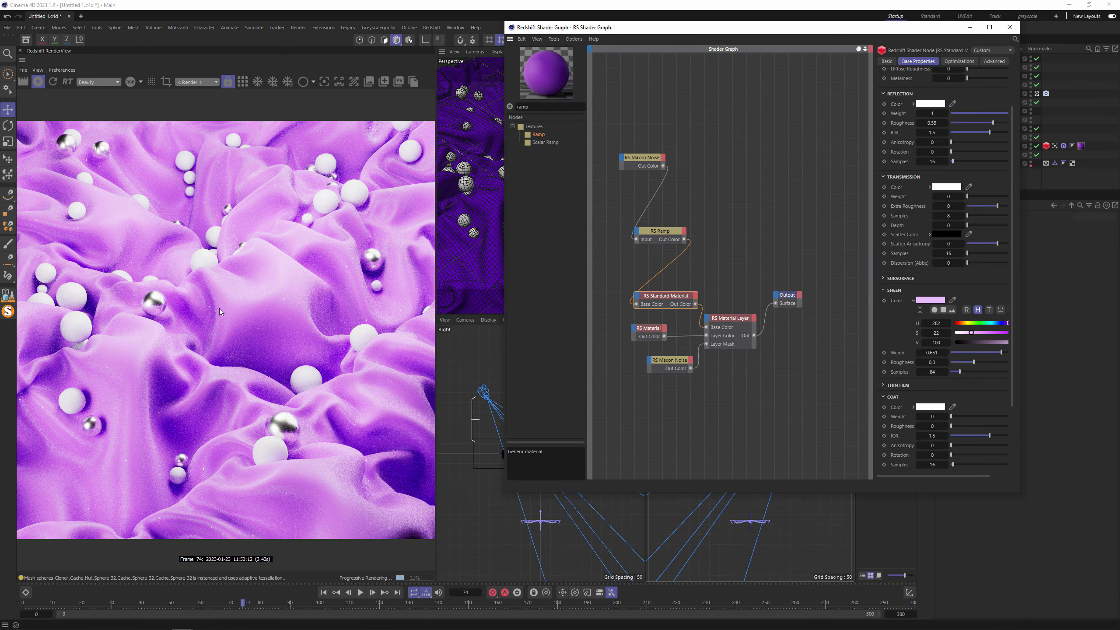
left_click(1007, 27)
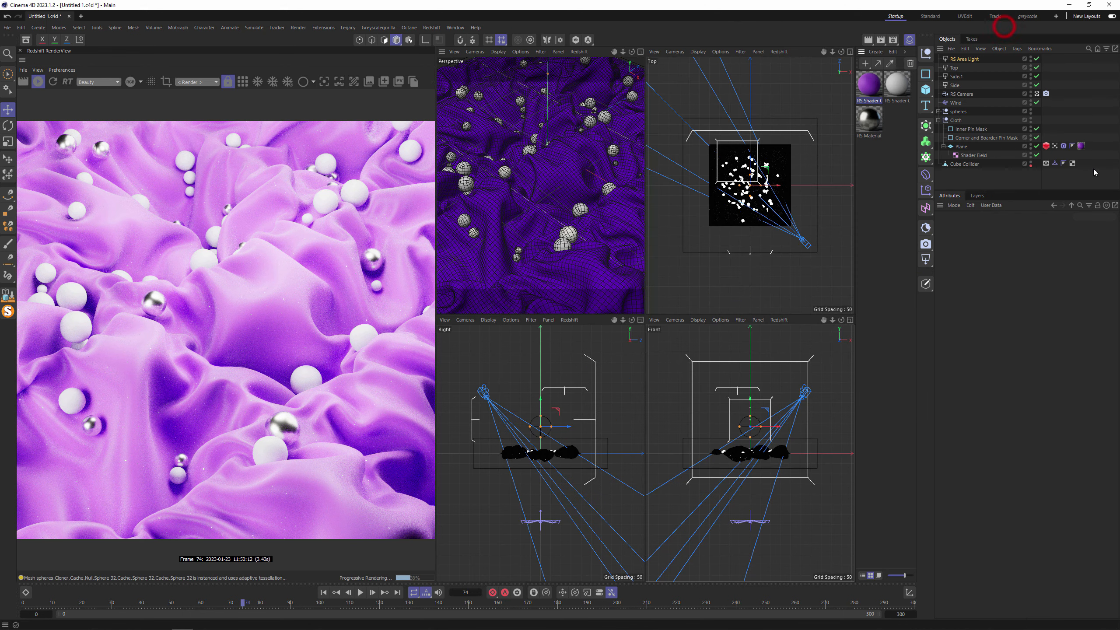
Check the render without the RS Area Light, turn it back on and rename it Sphere
left_click(953, 67)
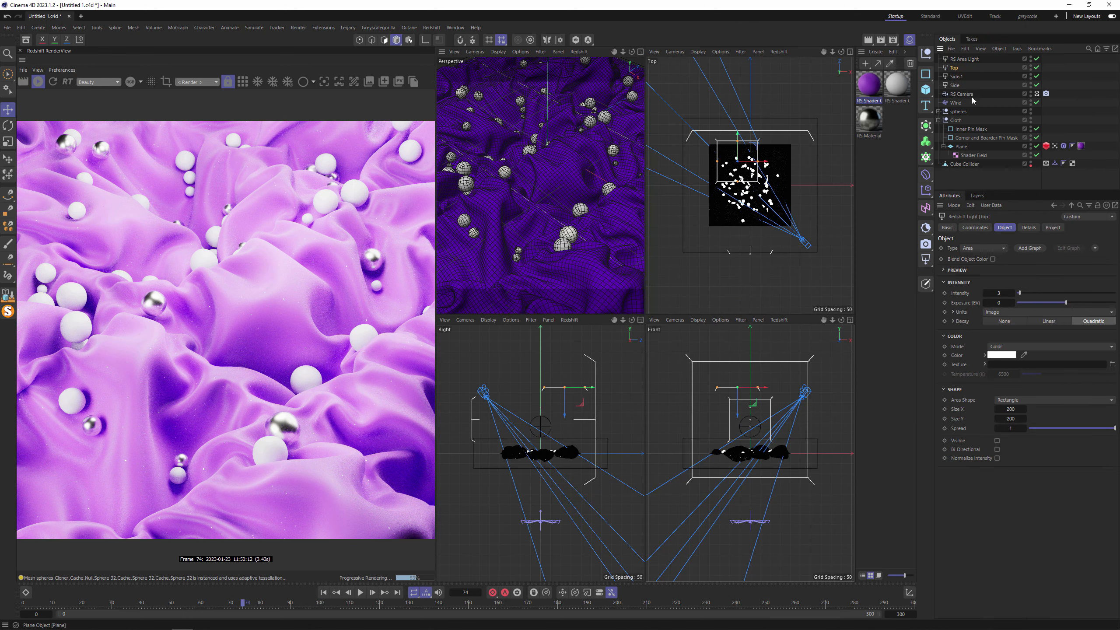
left_click(1038, 59)
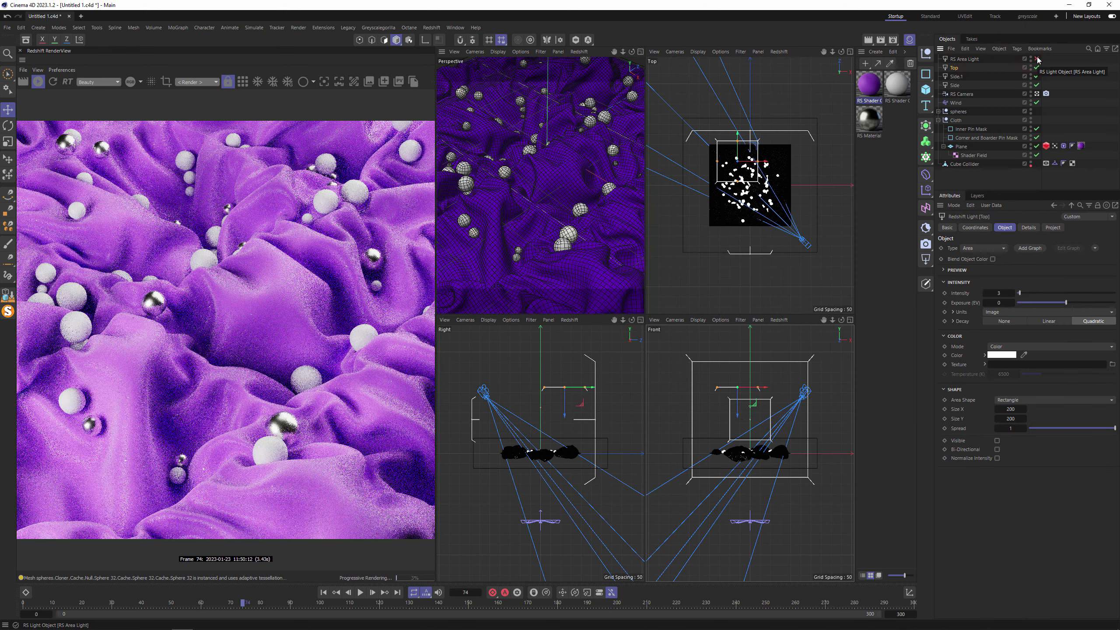
double_click(964, 60)
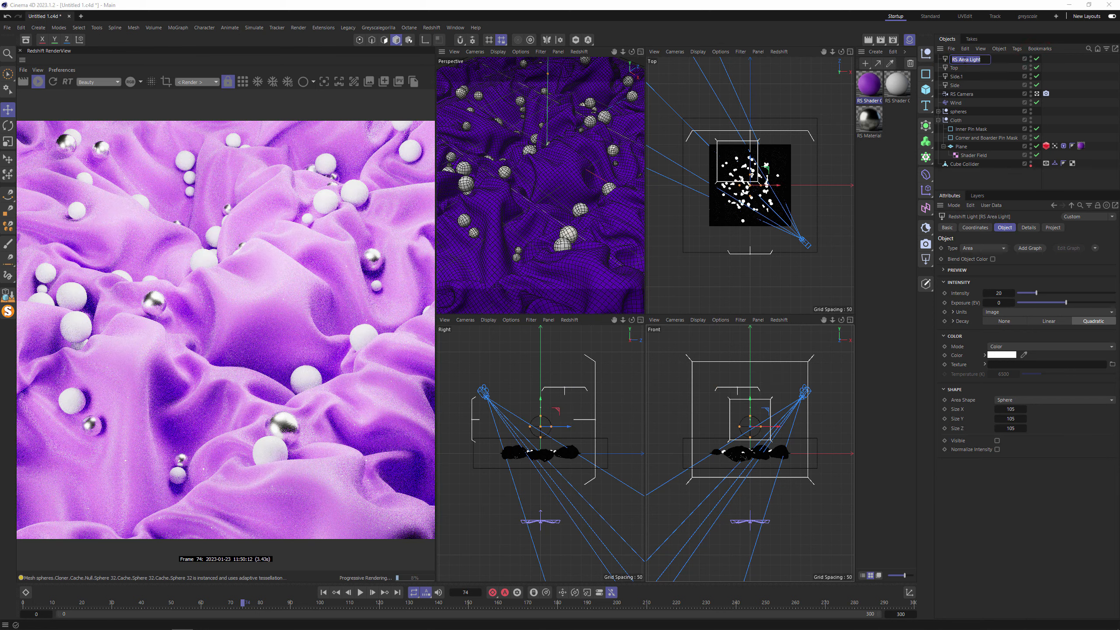
key("Return")
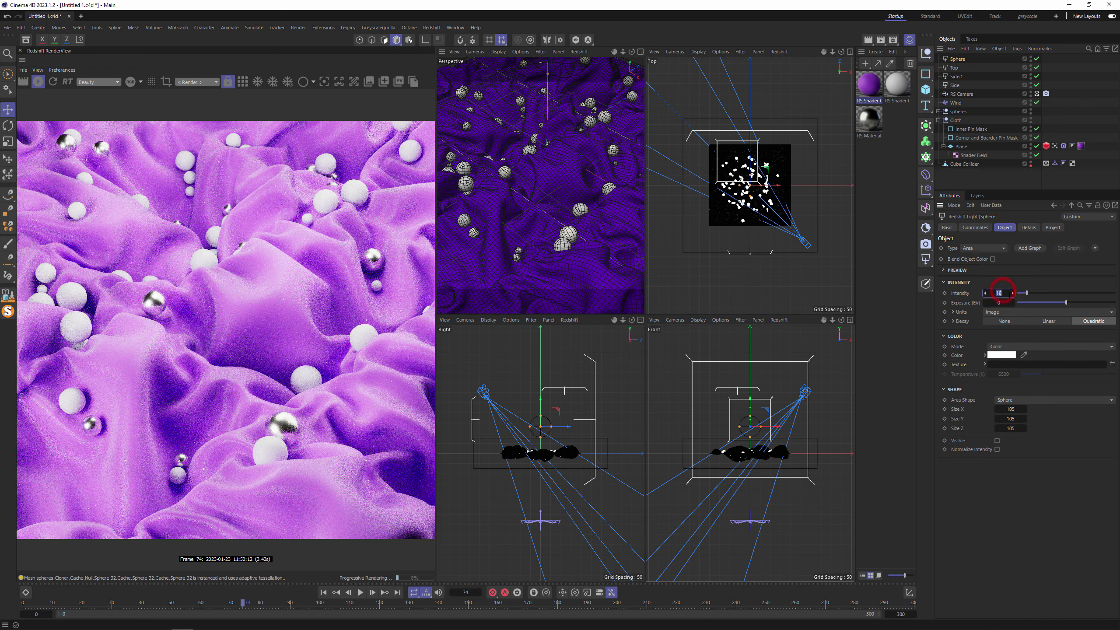
Set the Sphere light's intensity to 6 and save the project
left_click(1038, 58)
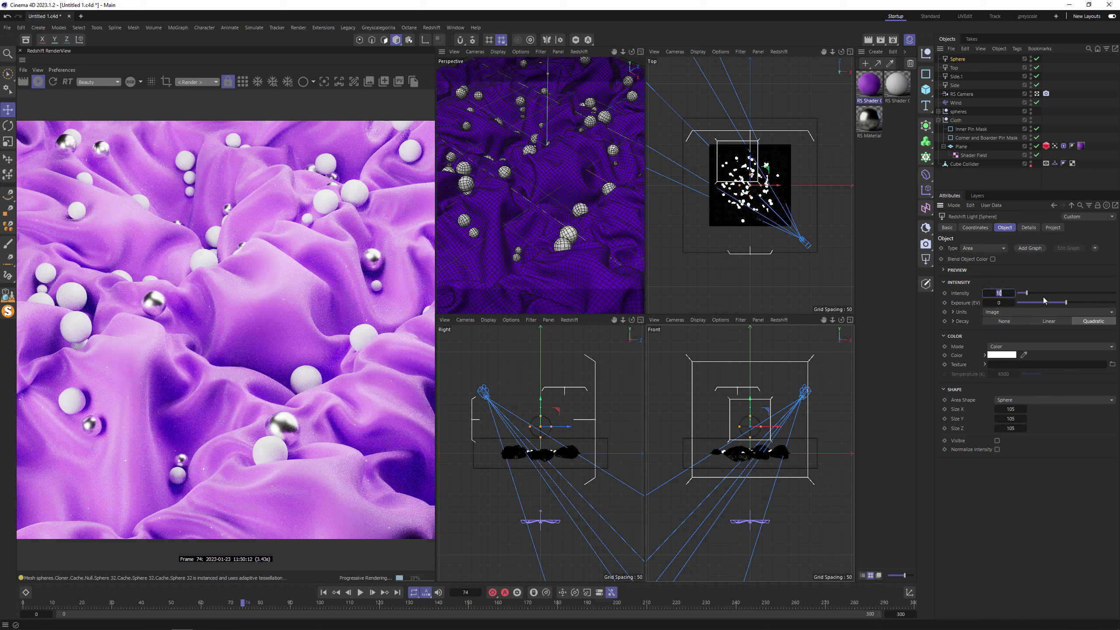
double_click(1000, 297)
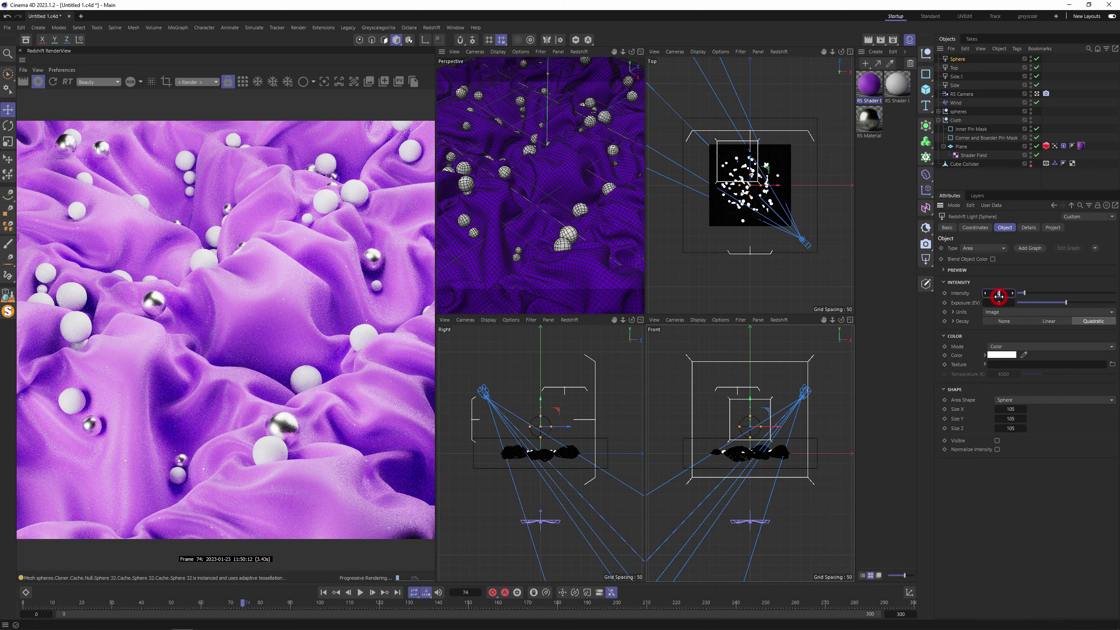
type("6")
key("Return")
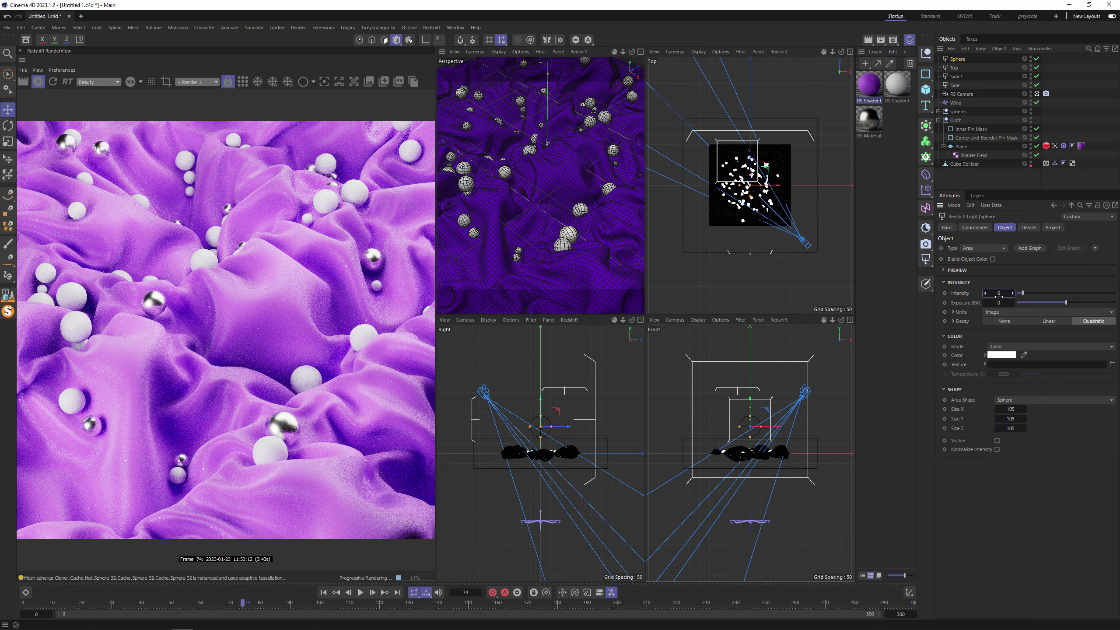
key("ctrl+s")
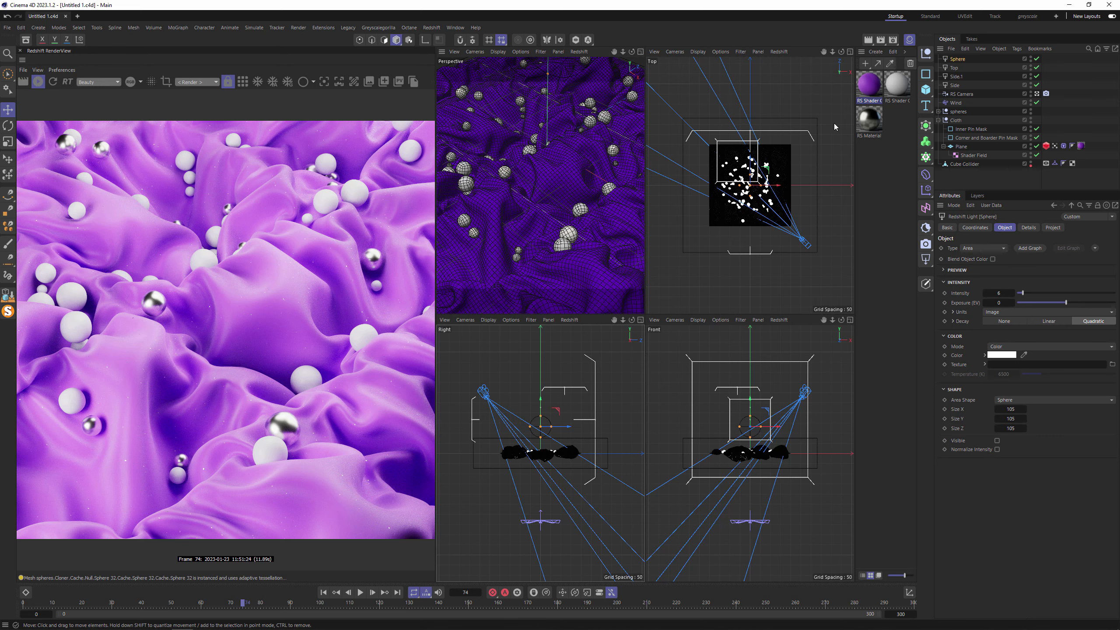
Reopen the purple material's shader graph and widen its window beside the render view
double_click(869, 84)
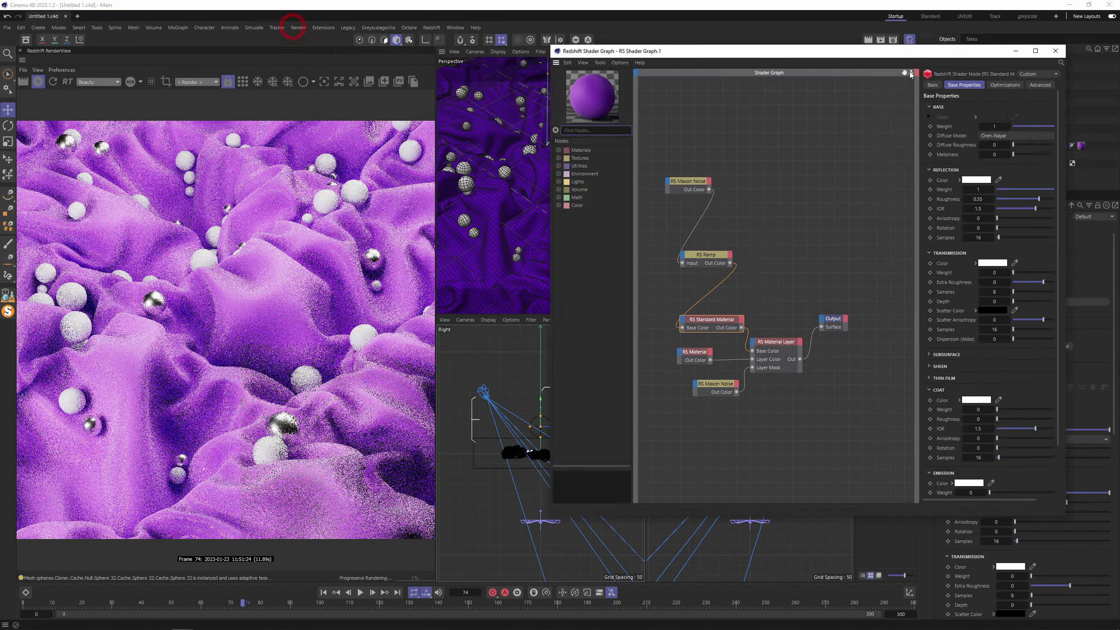
left_click_drag(900, 51, 742, 57)
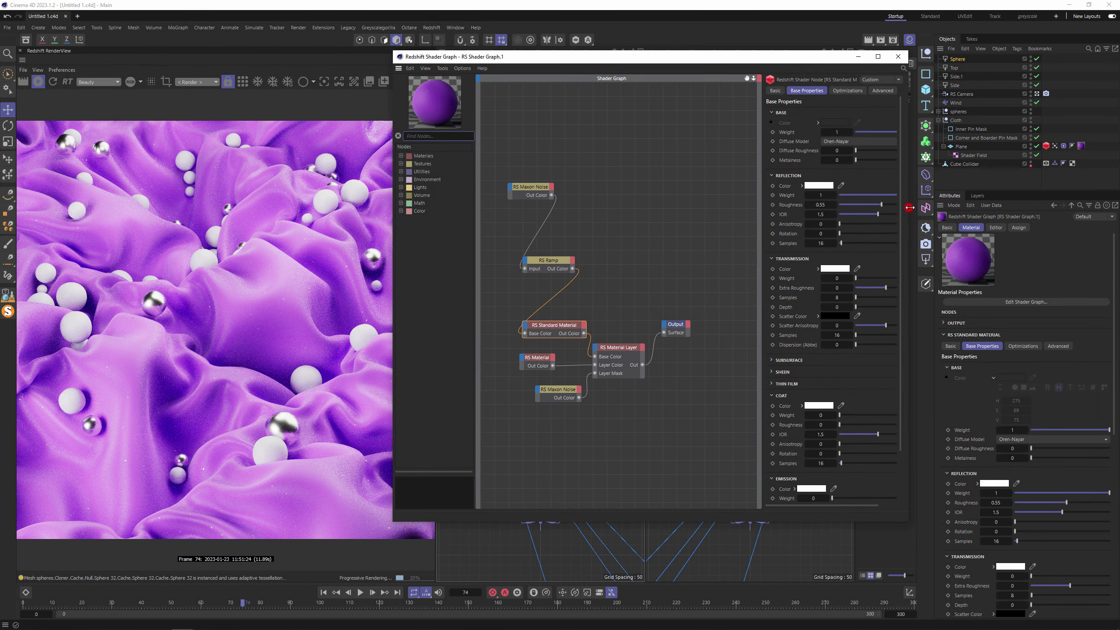
left_click_drag(910, 207, 1115, 209)
Rearrange the graph so the Maxon Noise, Ramp and Standard Material nodes line up in a row above the RS Material
left_click_drag(584, 140, 660, 249)
left_click(728, 163)
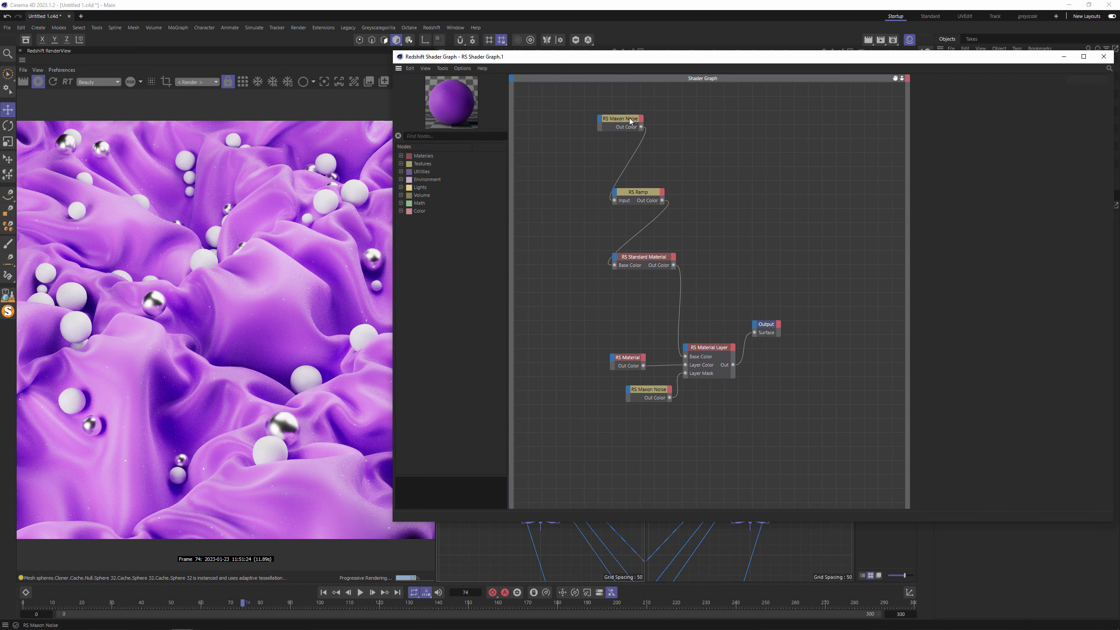
left_click_drag(619, 118, 573, 256)
left_click(556, 220)
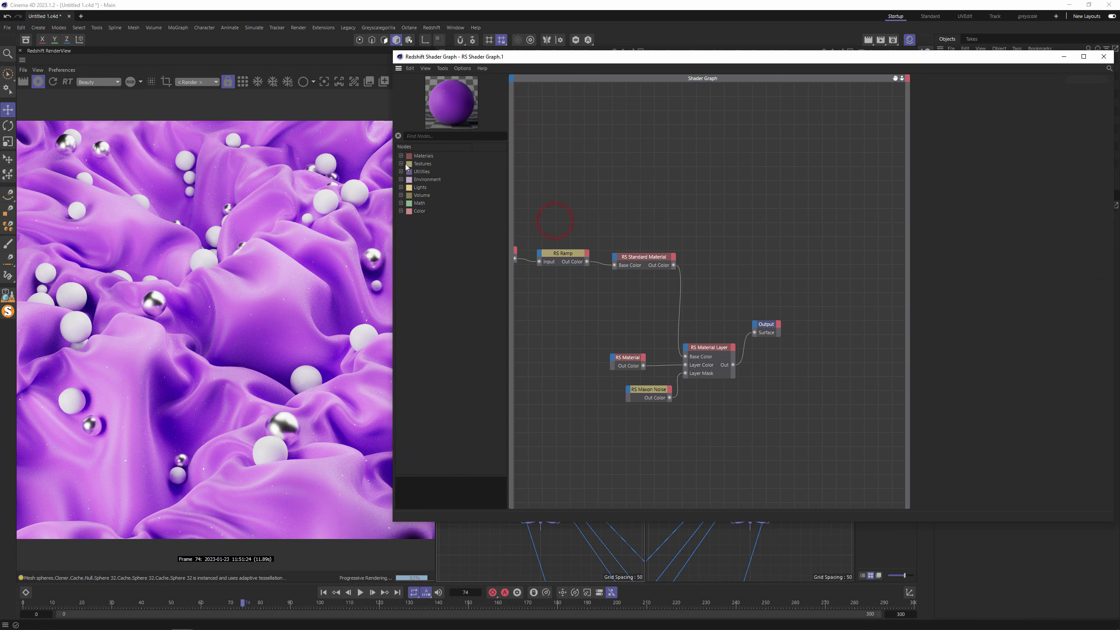
Add a third Maxon Noise node to the purple material's graph
left_click(448, 136)
type("maxon")
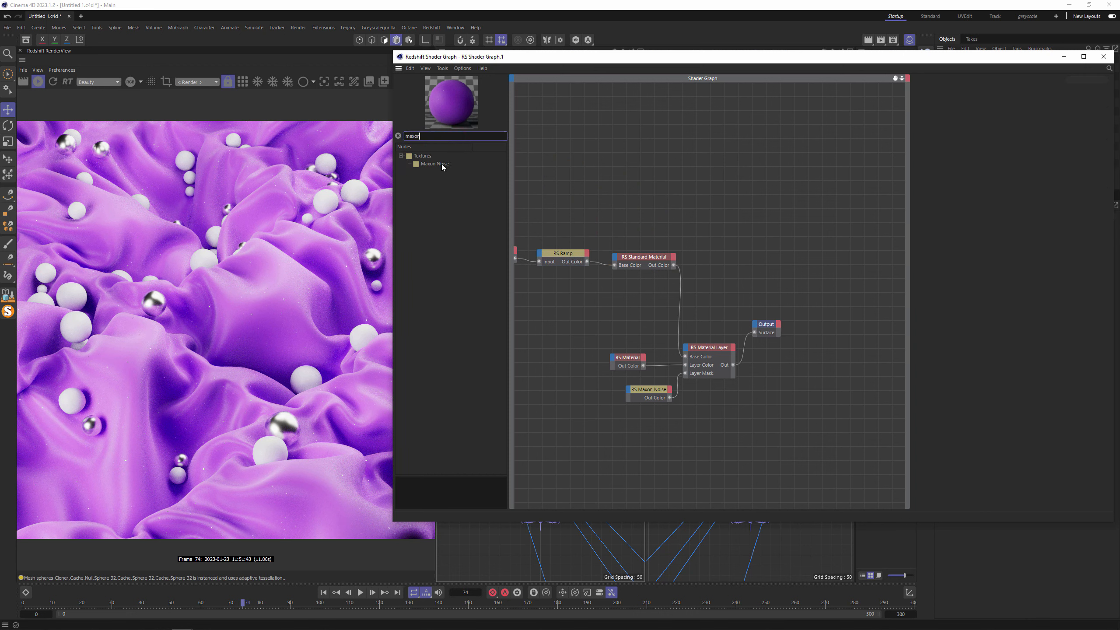
double_click(435, 163)
Add a Bump Map node and connect it between the new Maxon Noise and the RS Standard Material's Bump Input
key("BackSpace")
key("BackSpace")
key("BackSpace")
type("bump")
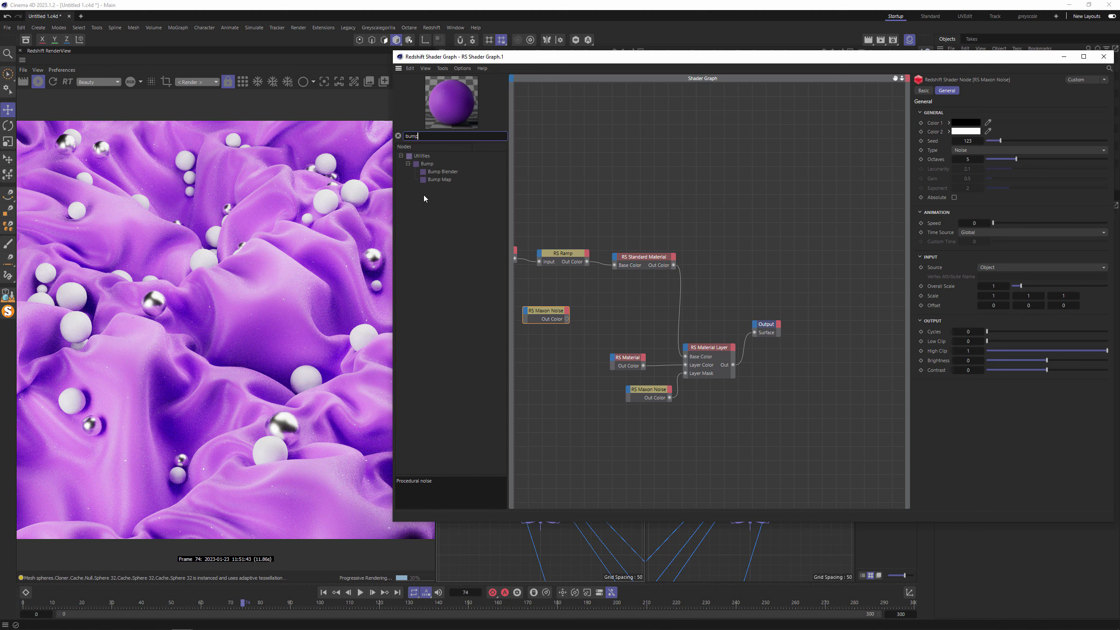
left_click_drag(439, 179, 649, 329)
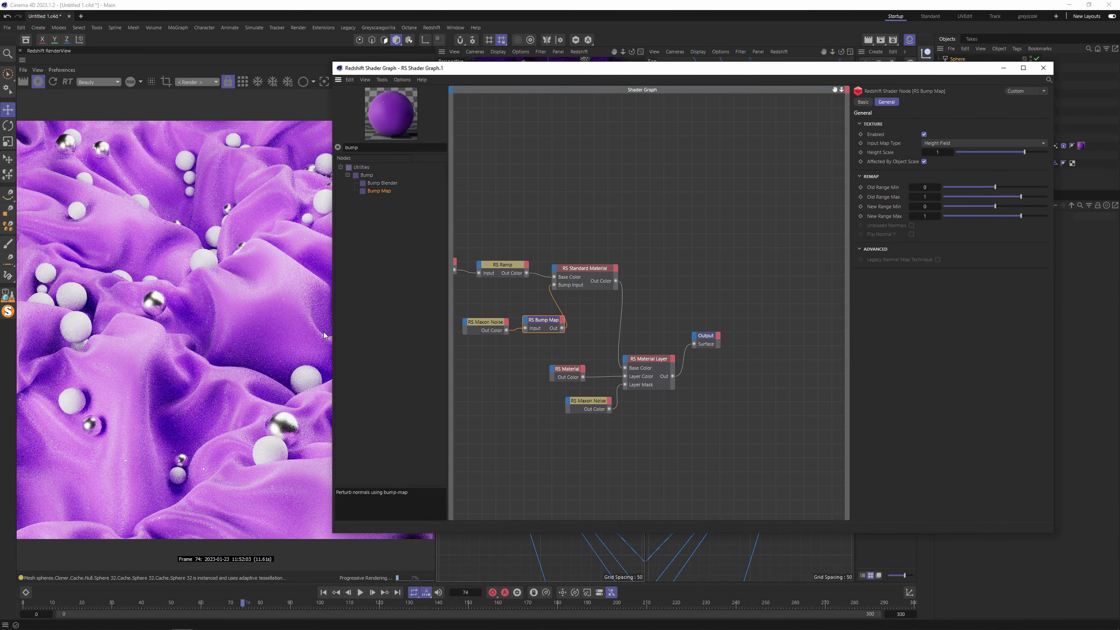
Try a Height Scale of 5 on the RS Bump Map node
double_click(939, 152)
type("5")
key("Return")
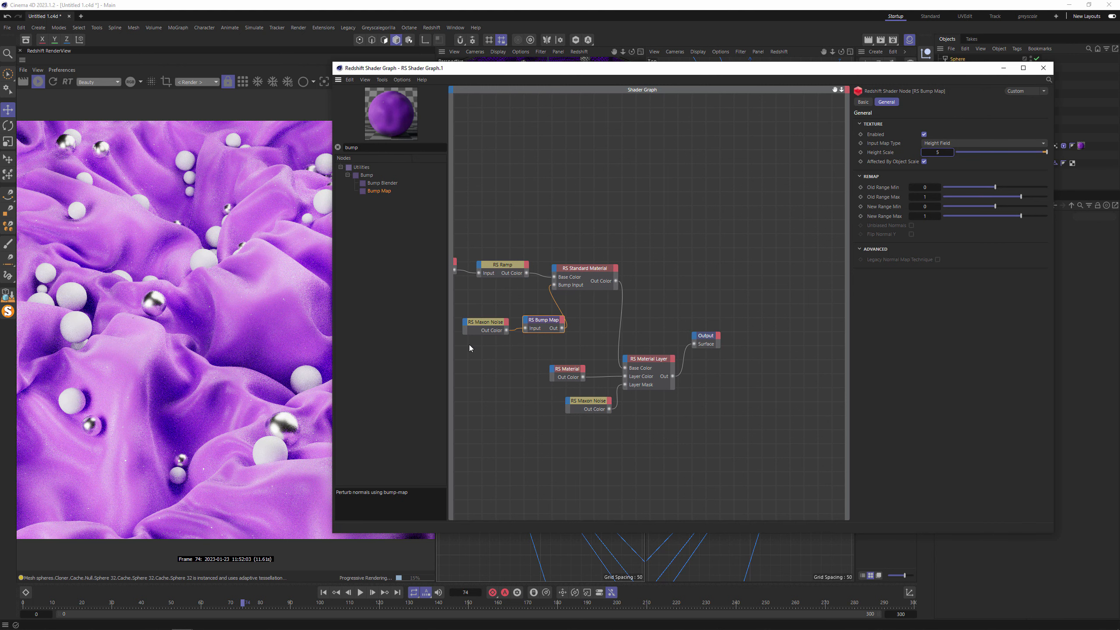
Connect the Maxon Noise node feeding the Bump Map directly to the Output to preview its pattern on the cloth
left_click(498, 325, "ctrl+shift")
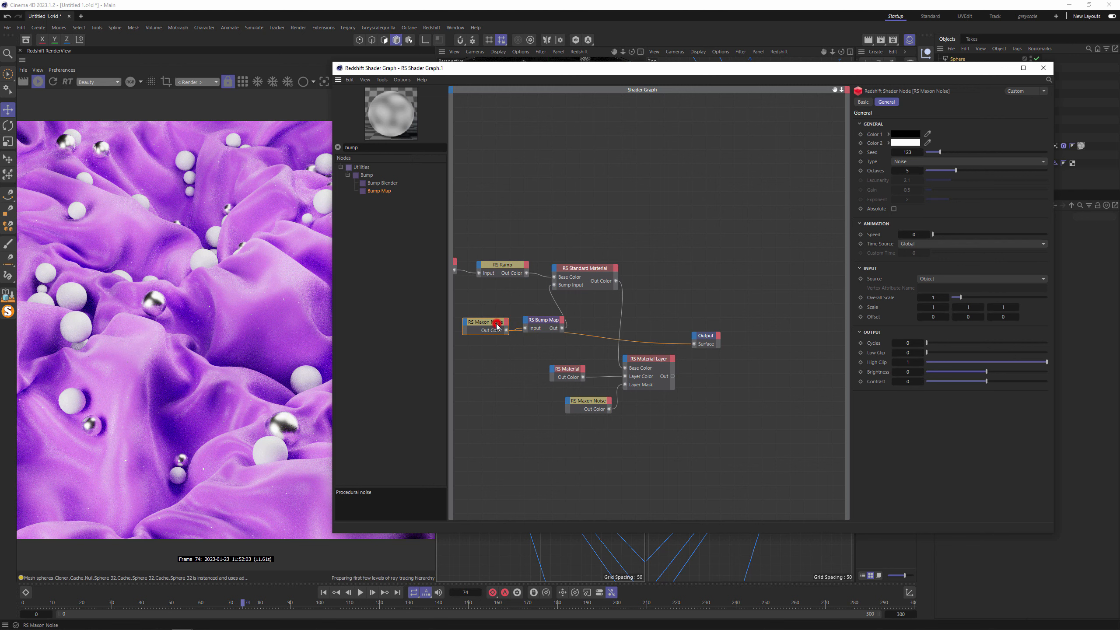
left_click_drag(497, 326, 495, 321)
left_click(402, 79)
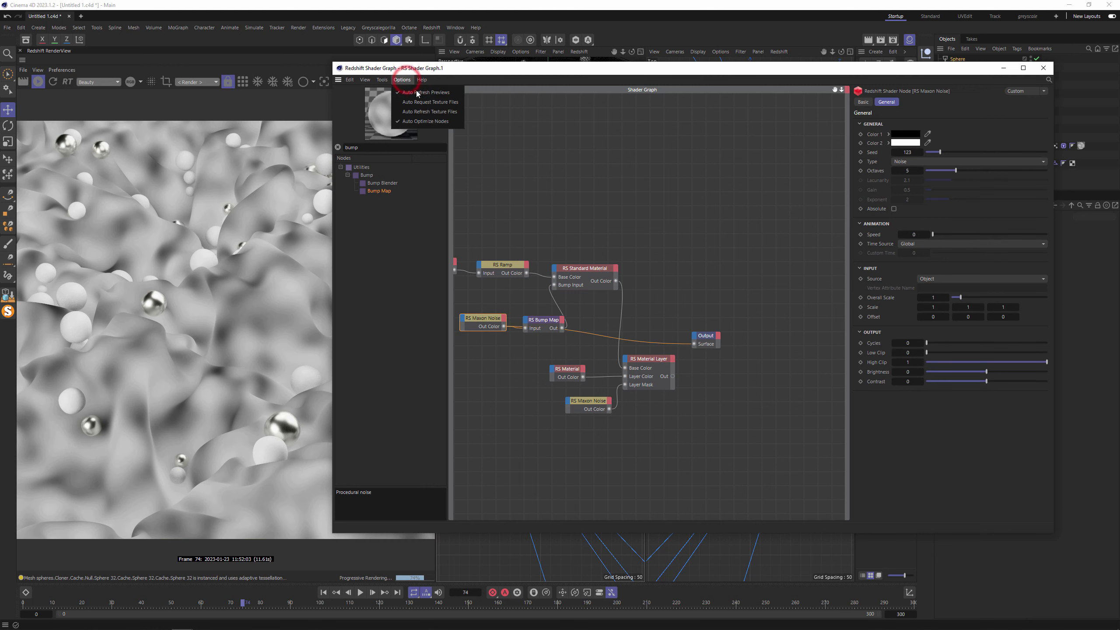
mouse_move(382, 79)
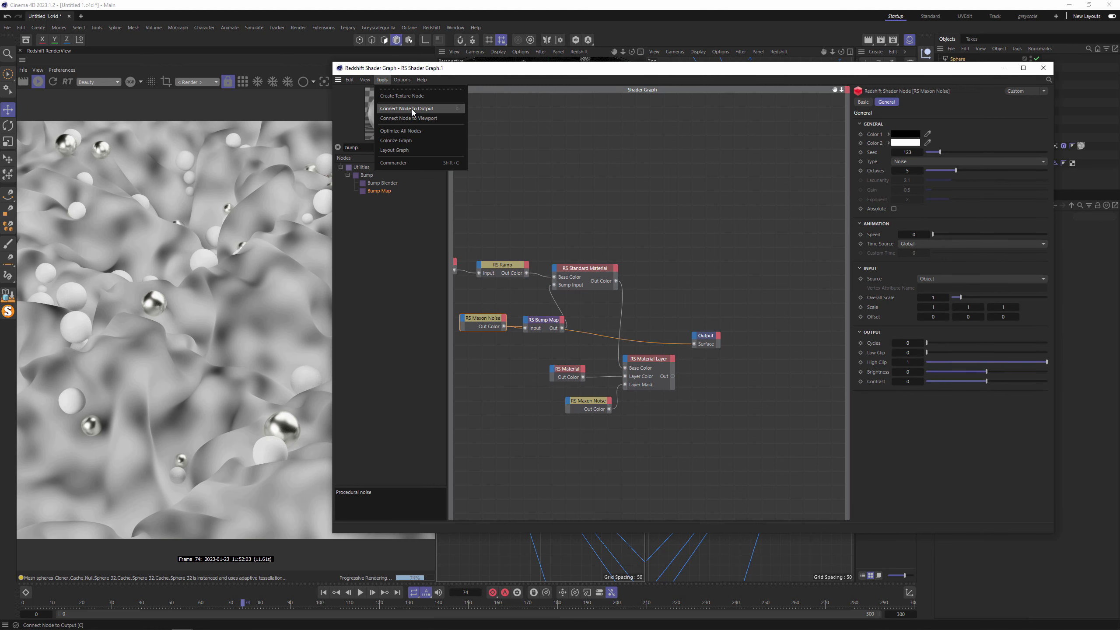
left_click(632, 250)
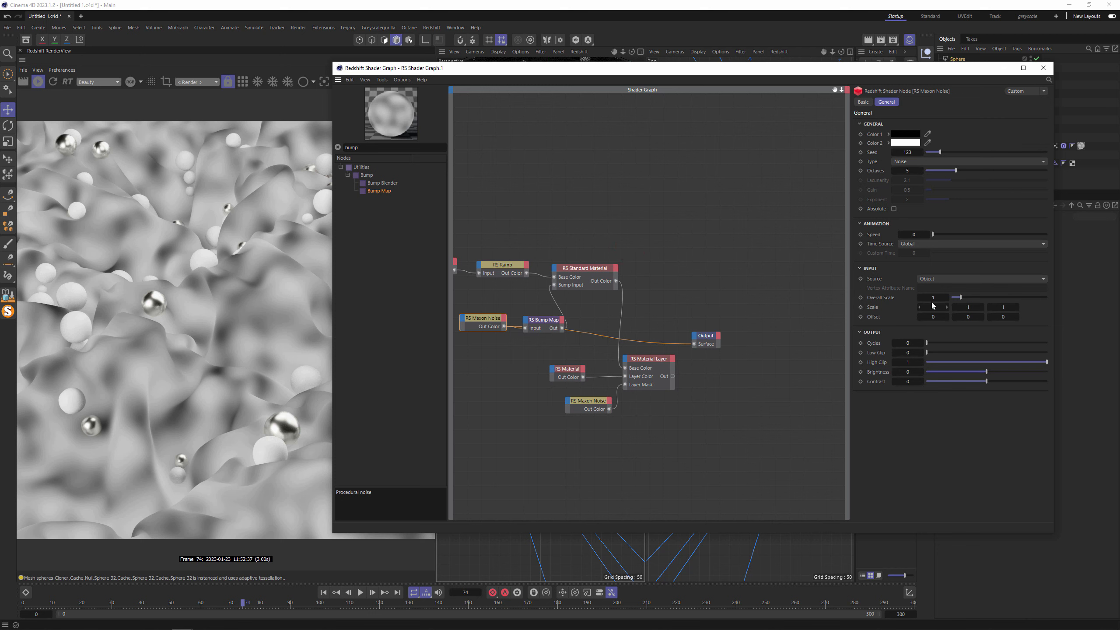
Reduce the bump noise's Overall Scale, trying 0.1, 0.01 and 0.05 before settling on 0.02
left_click(932, 297)
type("0.1")
key("Return")
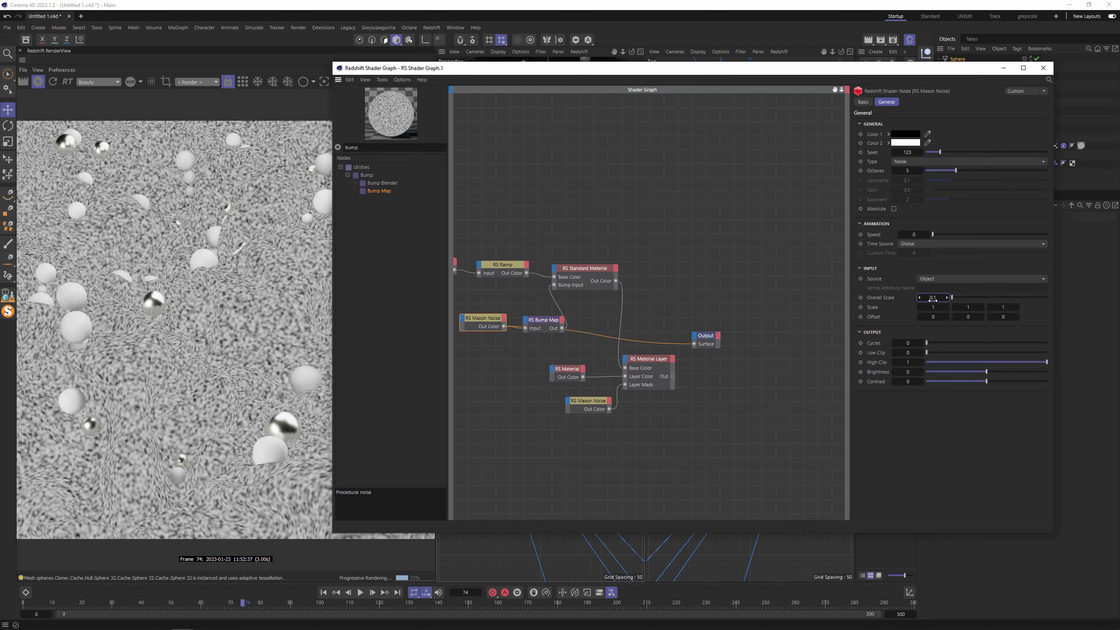
left_click(932, 297)
type("0.01")
key("Return")
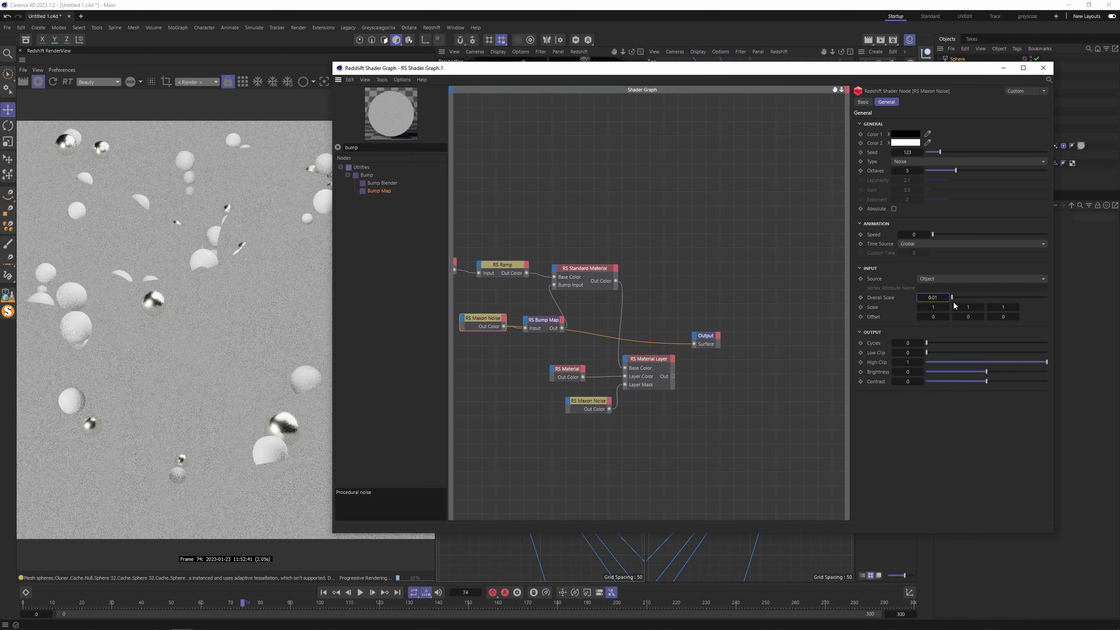
left_click(933, 296)
key("Return")
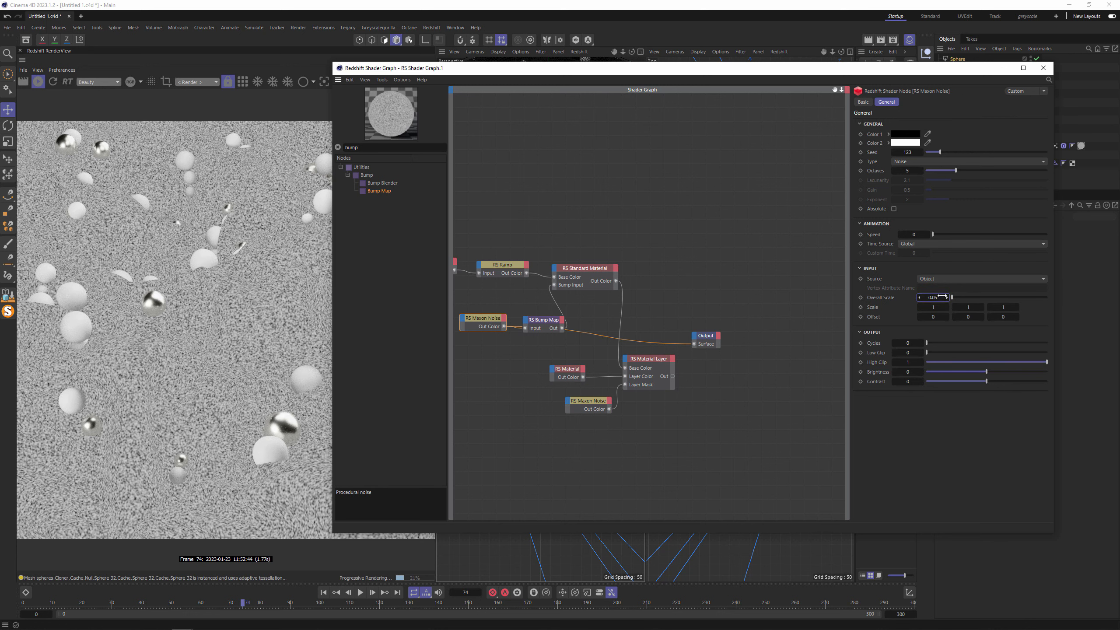
left_click_drag(939, 294, 929, 295)
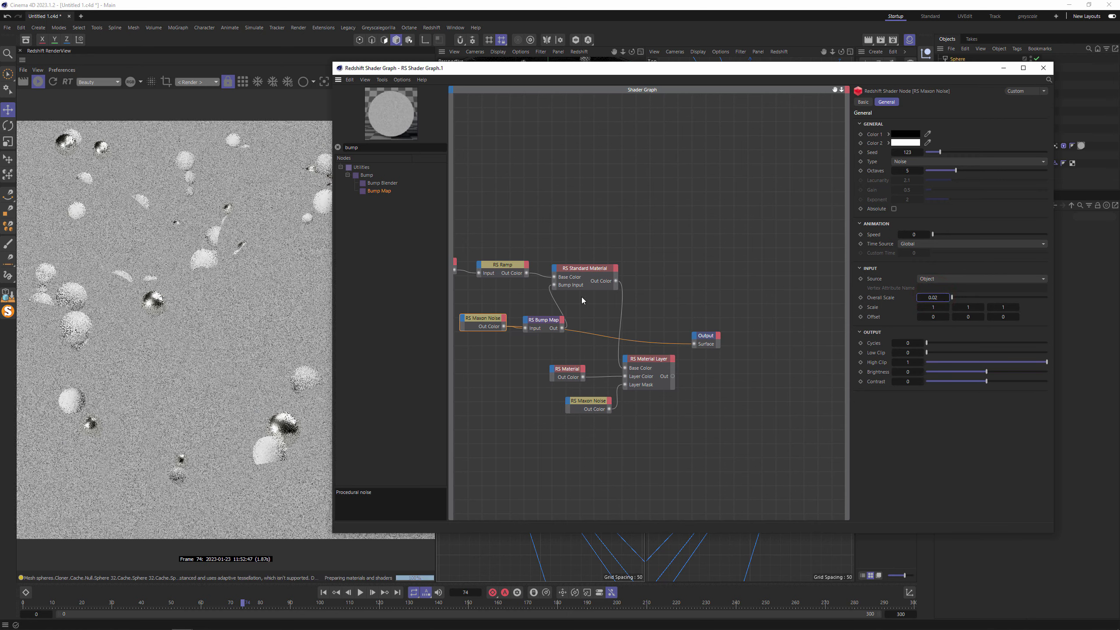
Connect the RS Standard Material to the Output for preview and set the Bump Map's Height Scale to 0.25
left_click(600, 270)
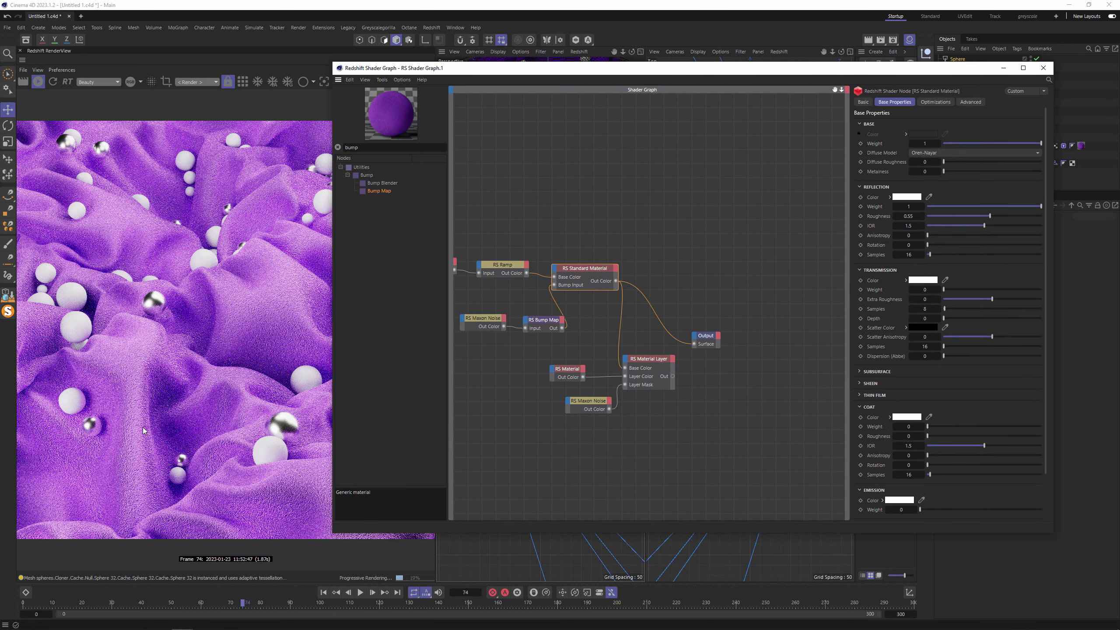
left_click(547, 320)
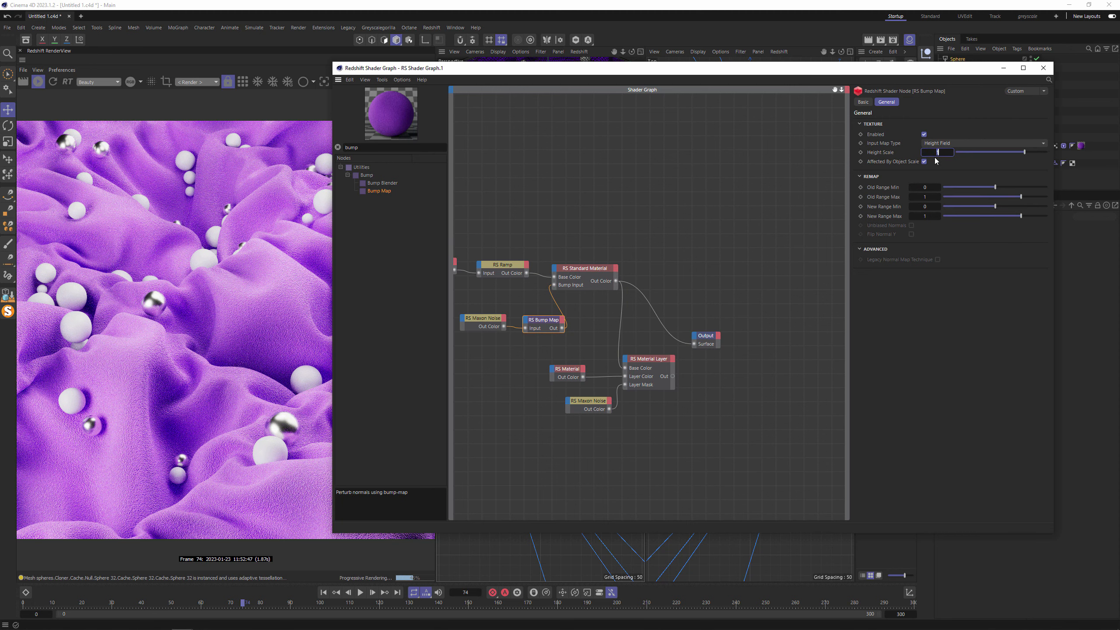
type(".25")
key("Return")
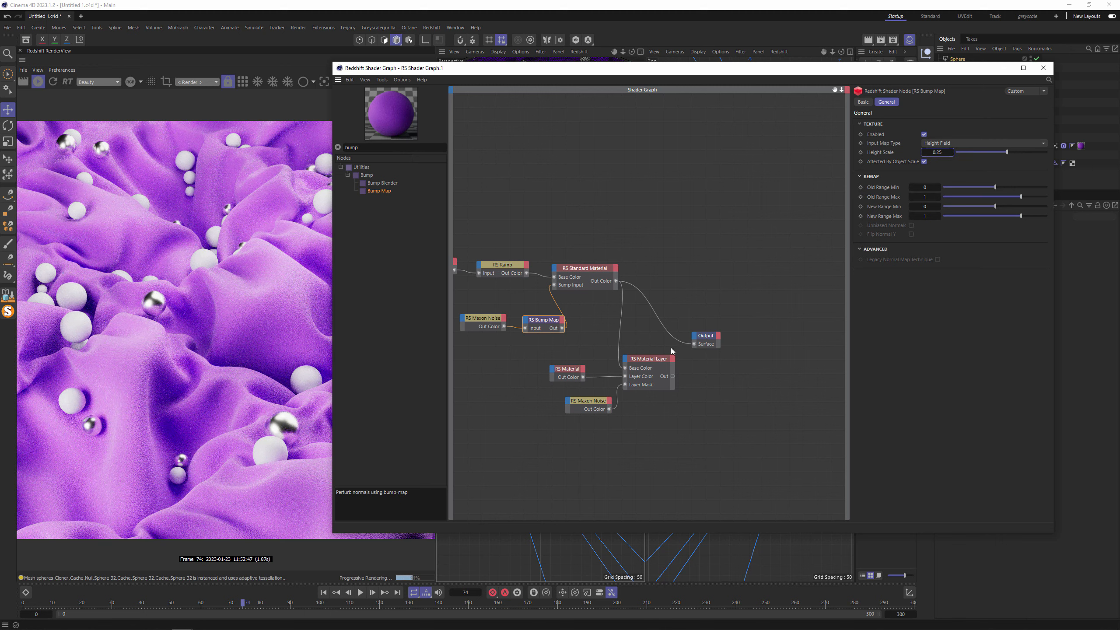
Reconnect the RS Material Layer to the Output and close the shader graph
left_click(650, 359)
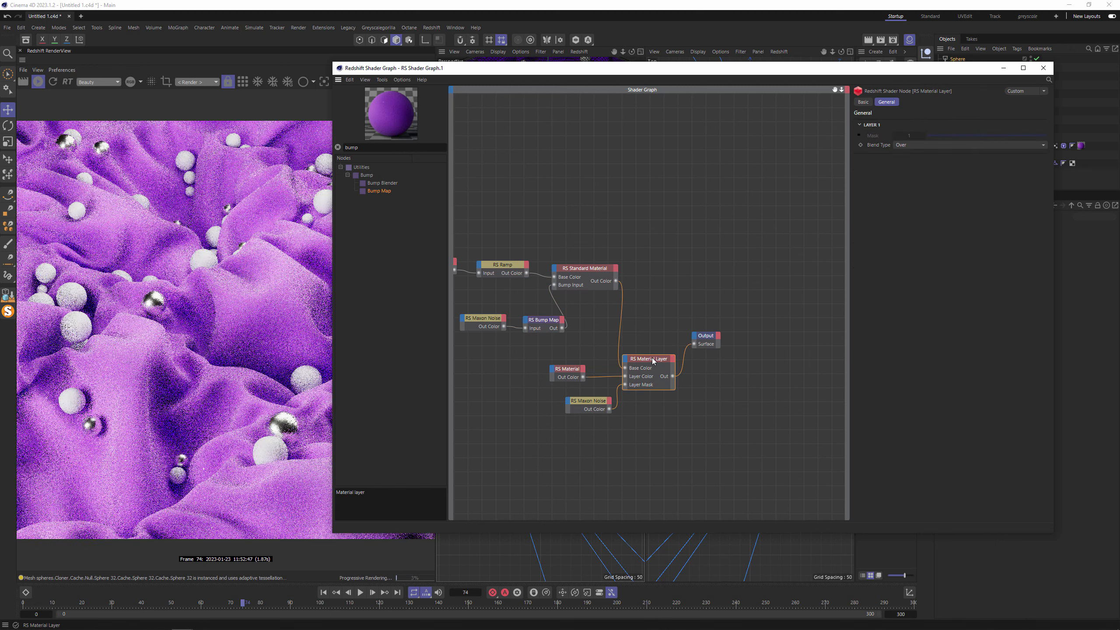
left_click(1043, 68)
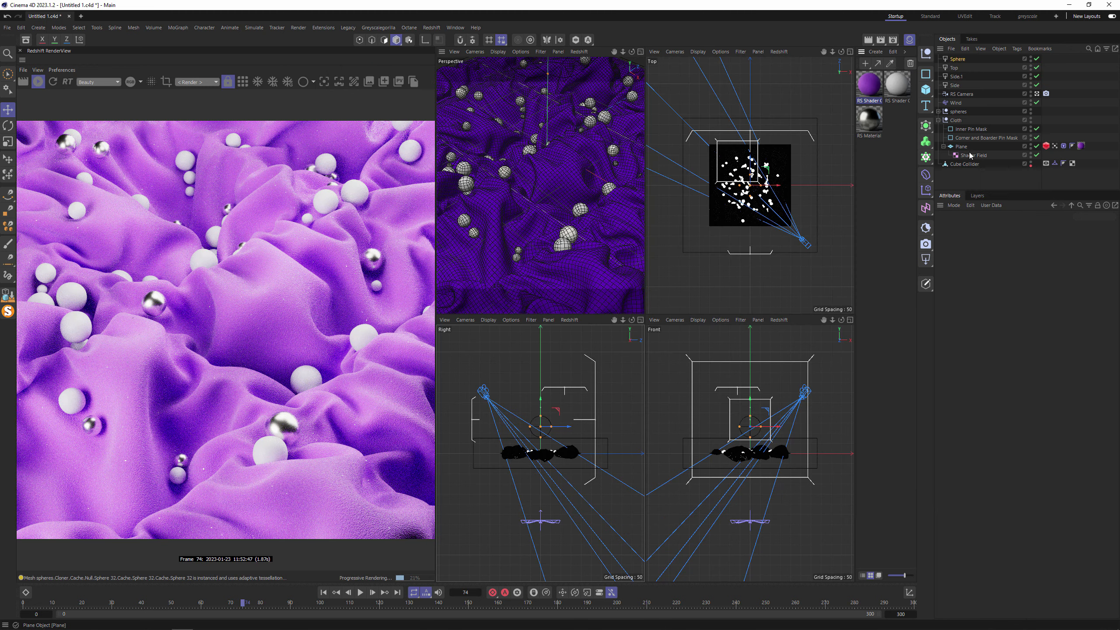
Set the RS Camera's Focus Distance to about 414 by picking a point near the centre of the cloth
left_click(939, 120)
left_click(962, 94)
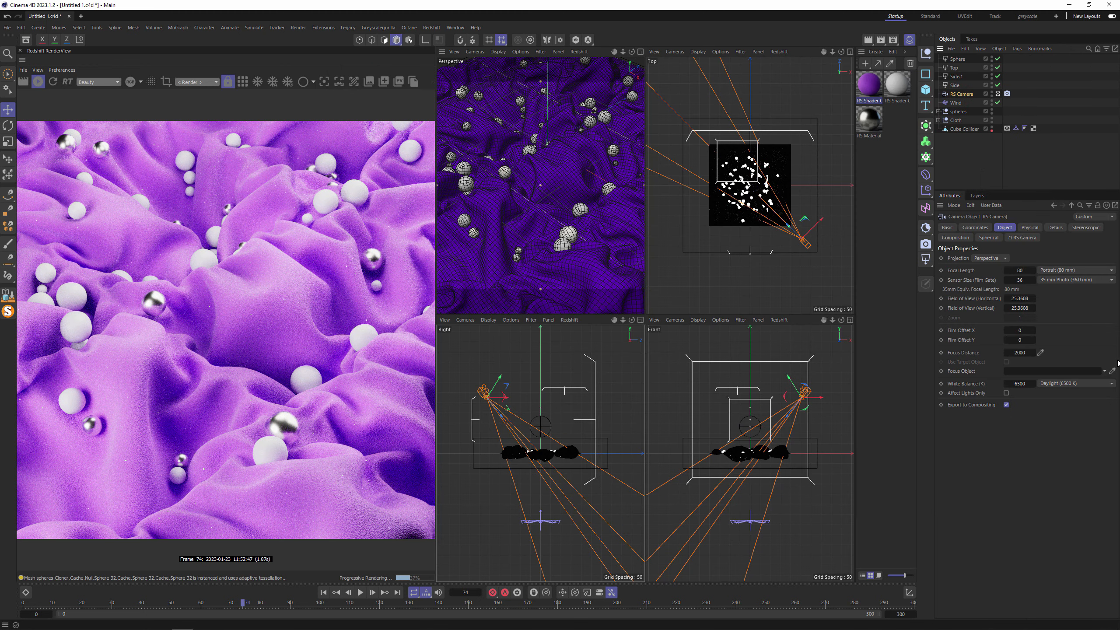
left_click(1112, 371)
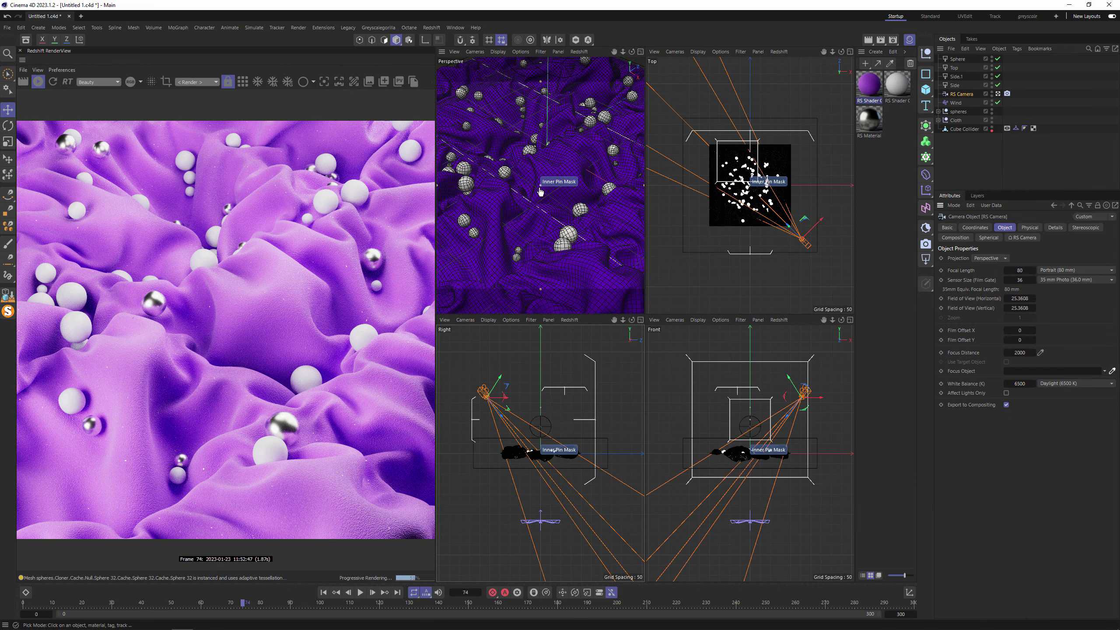
key("Escape")
left_click(1041, 352)
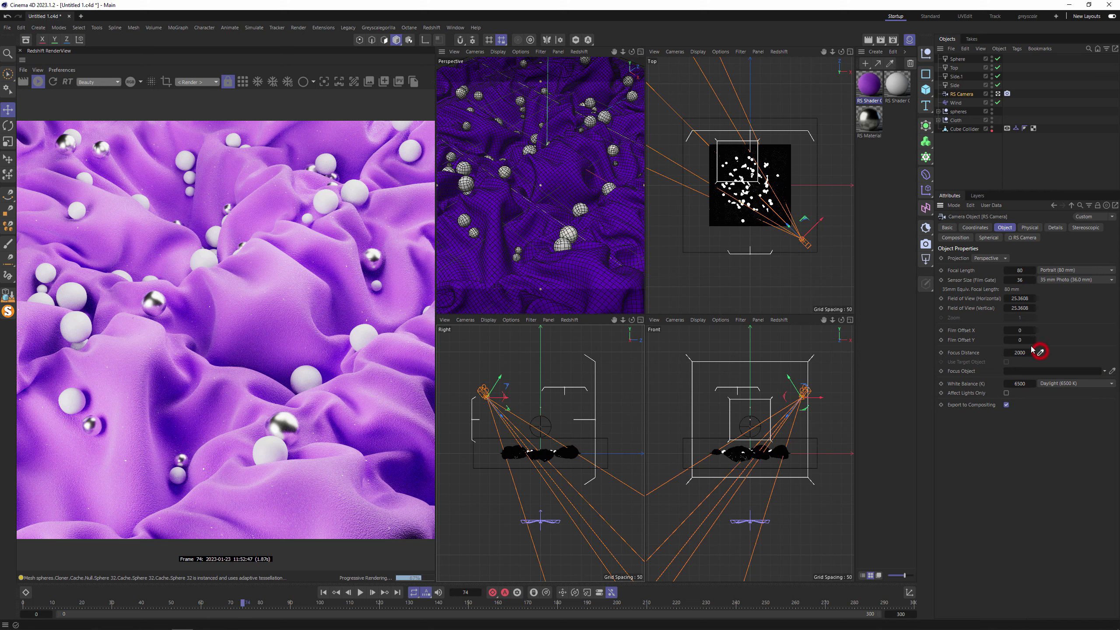
left_click(540, 186)
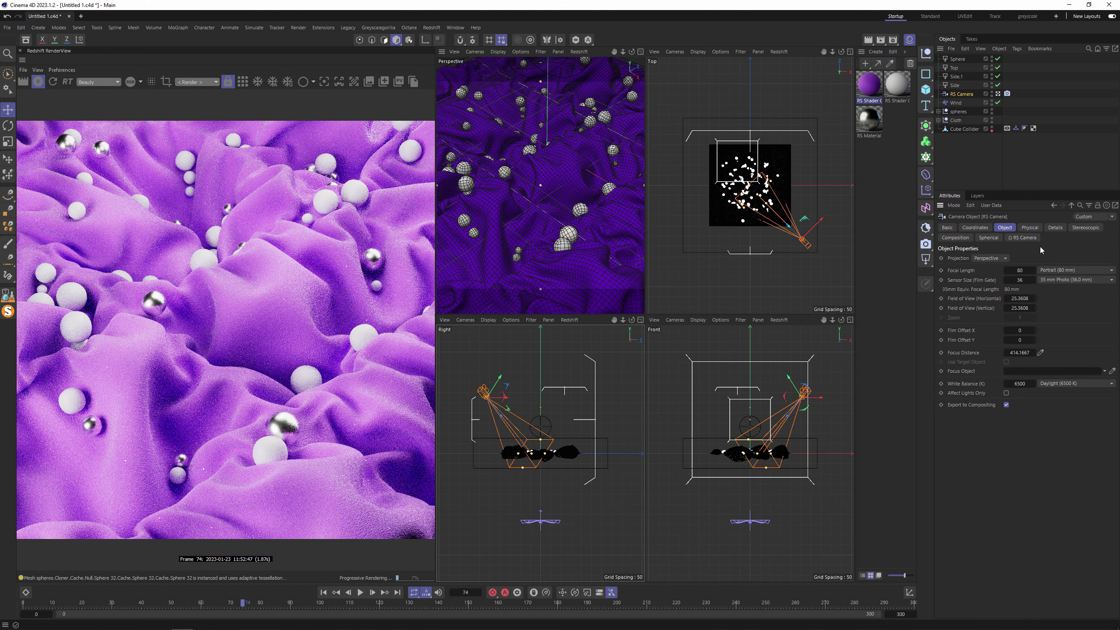
Override and enable Bokeh on the RS Camera's Redshift tag, deriving only the Focus Distance from the camera
left_click(1049, 229)
left_click(1031, 228)
left_click(1001, 228)
left_click(1008, 92)
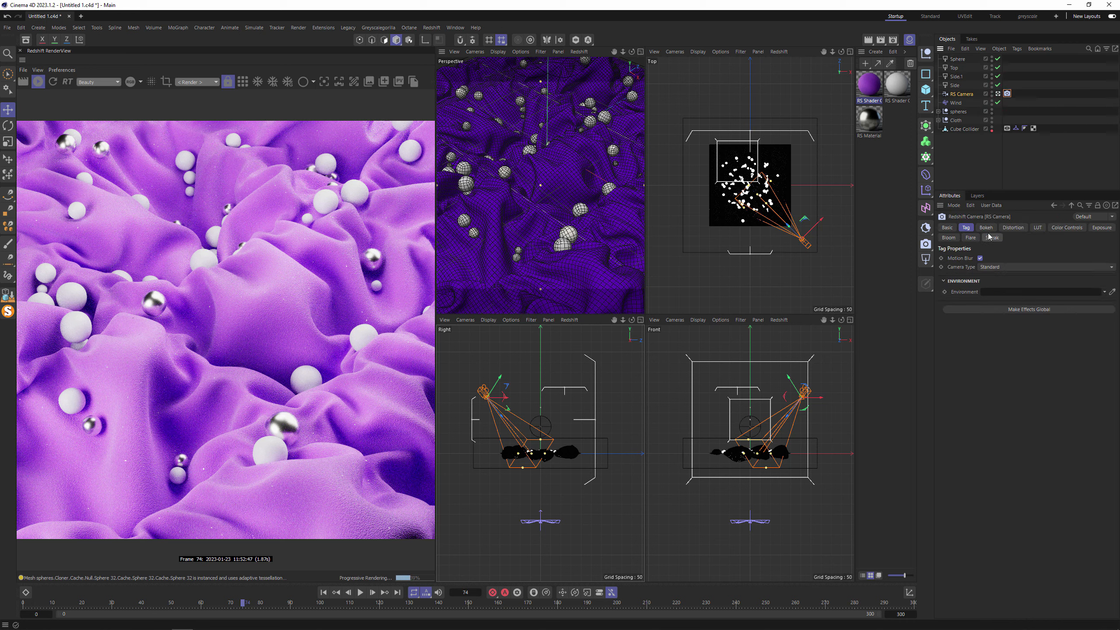
left_click(986, 227)
left_click(971, 259)
left_click(1013, 258)
left_click(1023, 282)
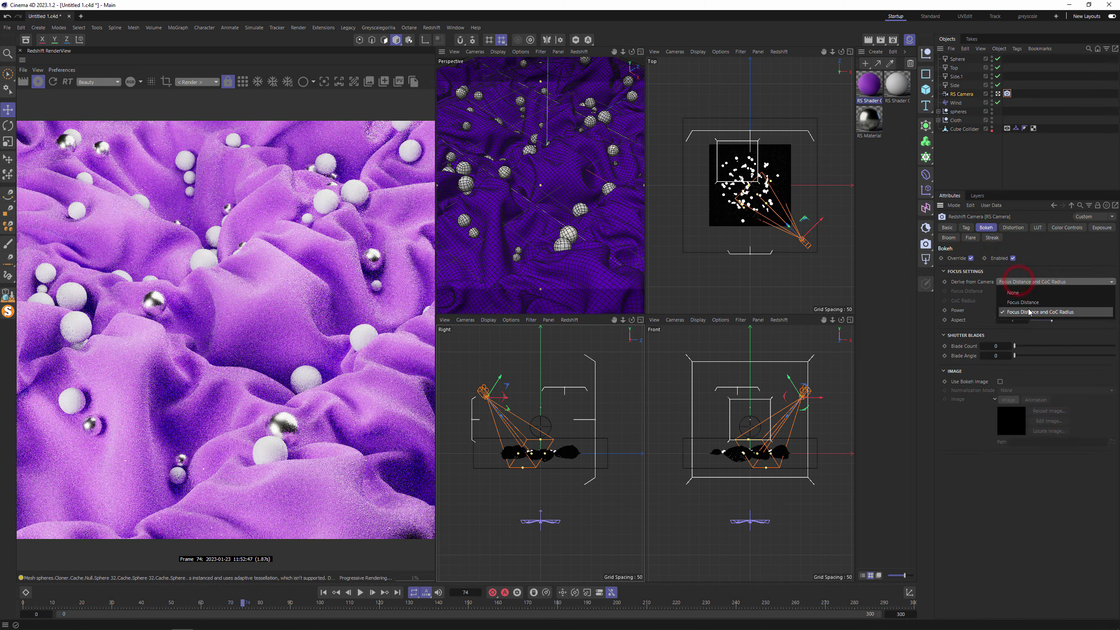
left_click(1039, 303)
Try a CoC Radius of 10 and a Power of 10 for the camera's bokeh
double_click(1014, 301)
type("10")
double_click(1019, 310)
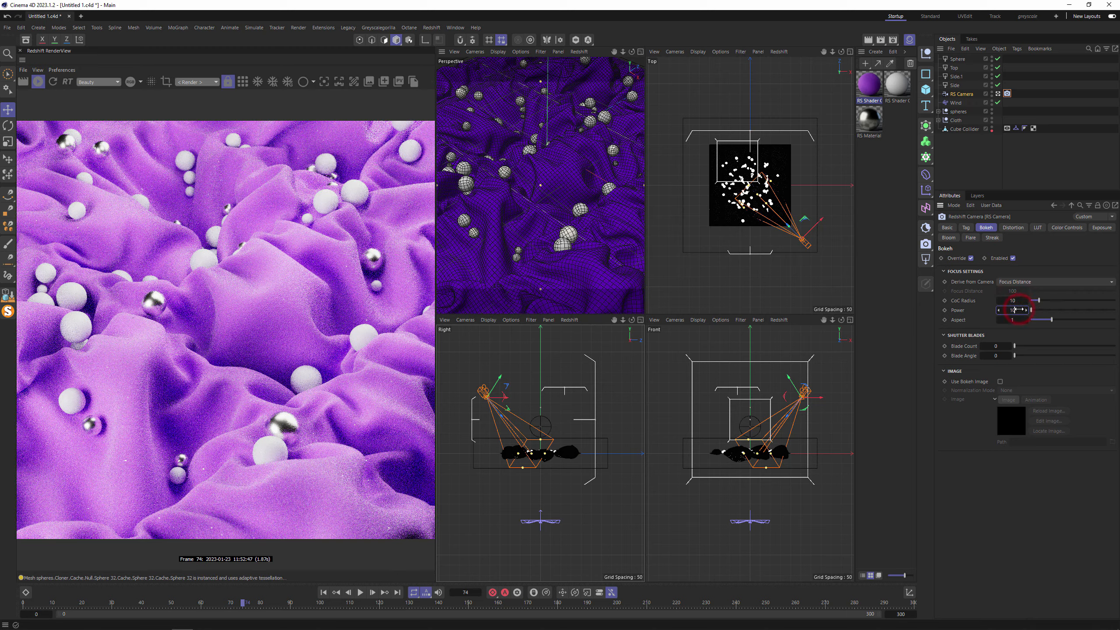
type("10")
key("Return")
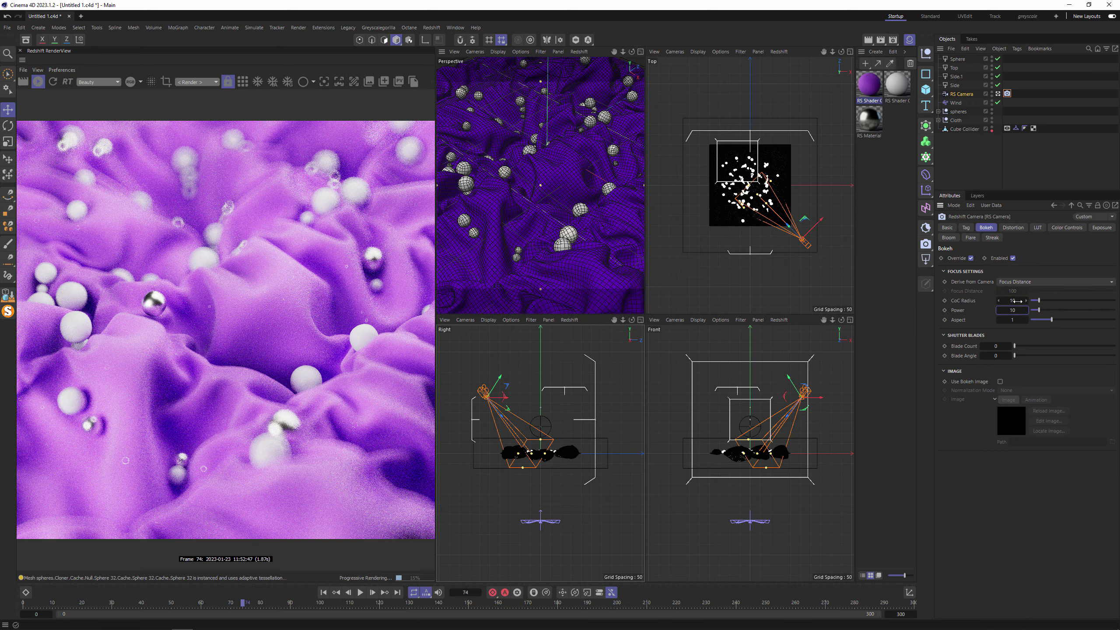
Try bokeh CoC Radius and Power values of 5, followed by a much larger CoC Radius of about 57
double_click(1017, 301)
type("5")
left_click(1017, 309)
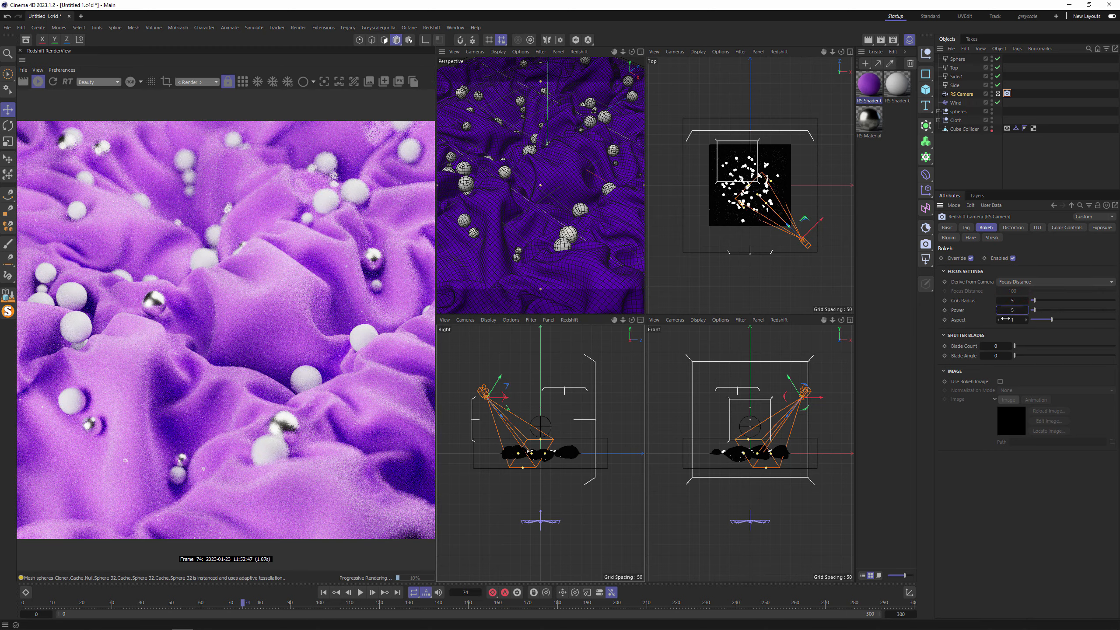
left_click_drag(1060, 304, 1081, 302)
Set the camera bokeh's CoC Radius to 2 and its Power to 2
double_click(1012, 301)
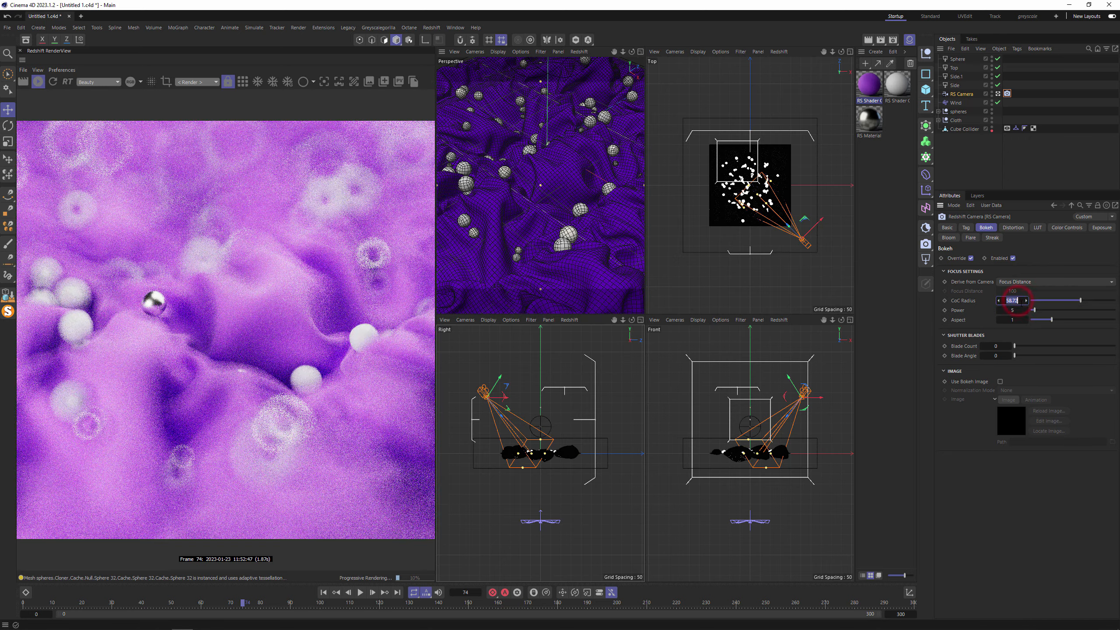
type("2")
left_click(1017, 310)
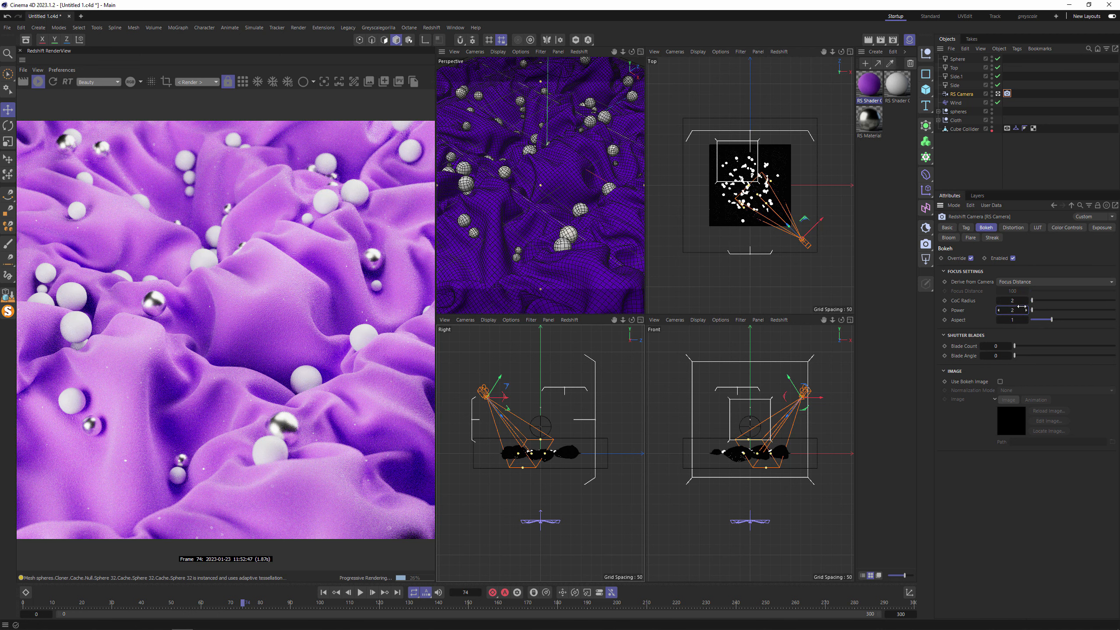
Widen the Redshift RenderView and enable global Photographic Exposure in its display settings
left_click_drag(436, 86, 610, 88)
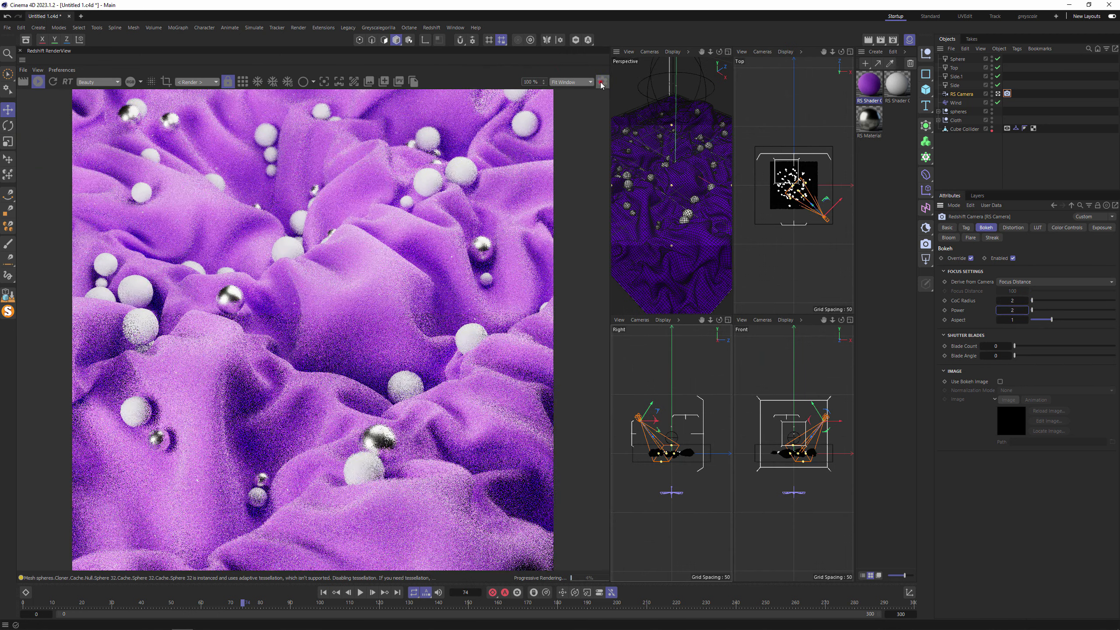
left_click(603, 81)
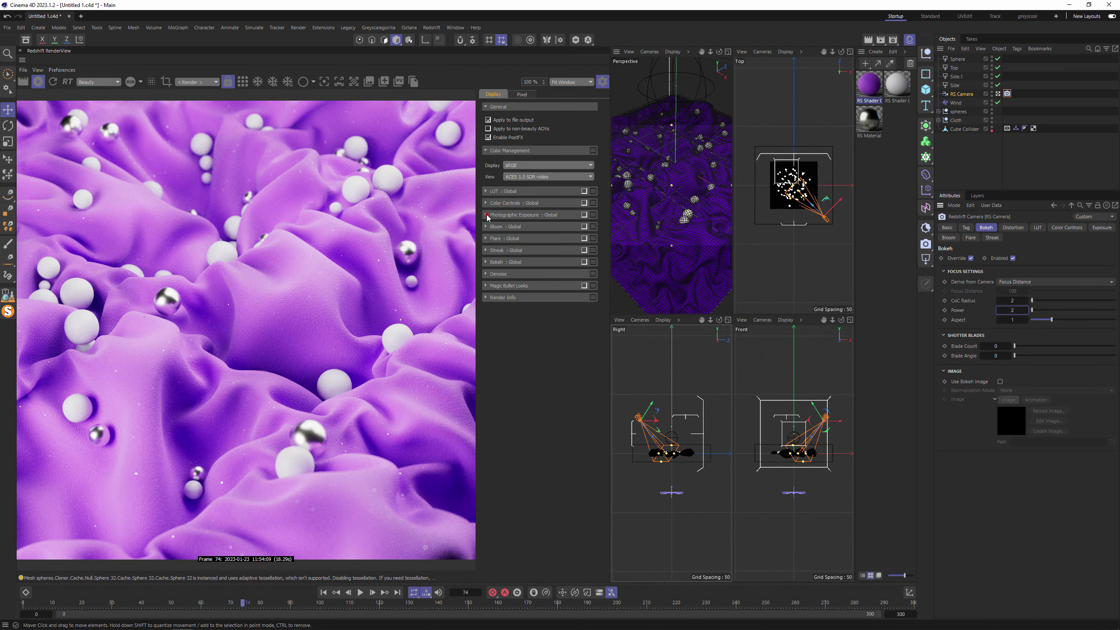
left_click(585, 215)
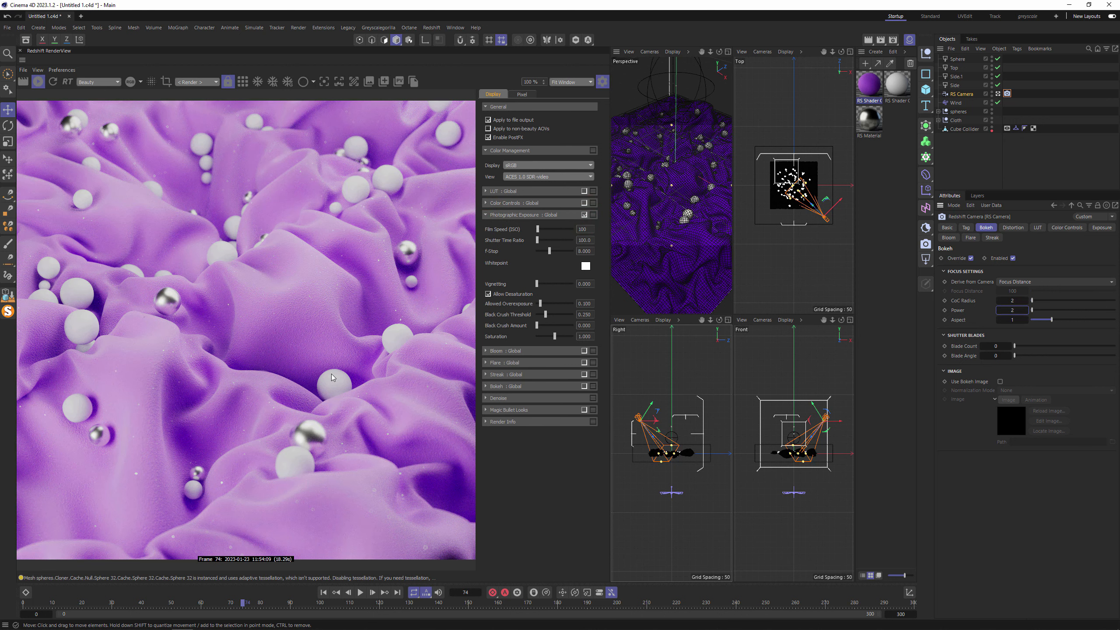
Turn off Allow Desaturation in the Photographic Exposure settings, toggling it to compare the render
left_click(489, 295)
left_click(488, 295)
left_click(489, 295)
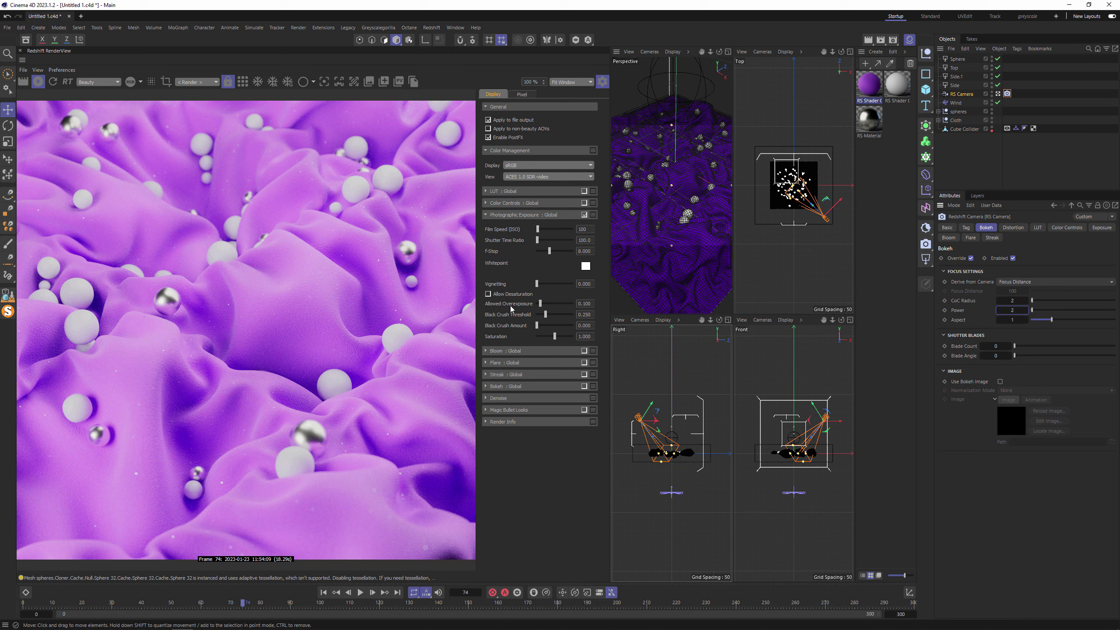
Set Allowed Overexposure to about 0.35, Black Crush Amount to about 0.29 and Black Crush Threshold to about 0.25, toggling the exposure to compare
mouse_move(541, 303)
left_mouse_down()
mouse_move(585, 304)
mouse_move(512, 308)
mouse_move(550, 312)
left_mouse_up()
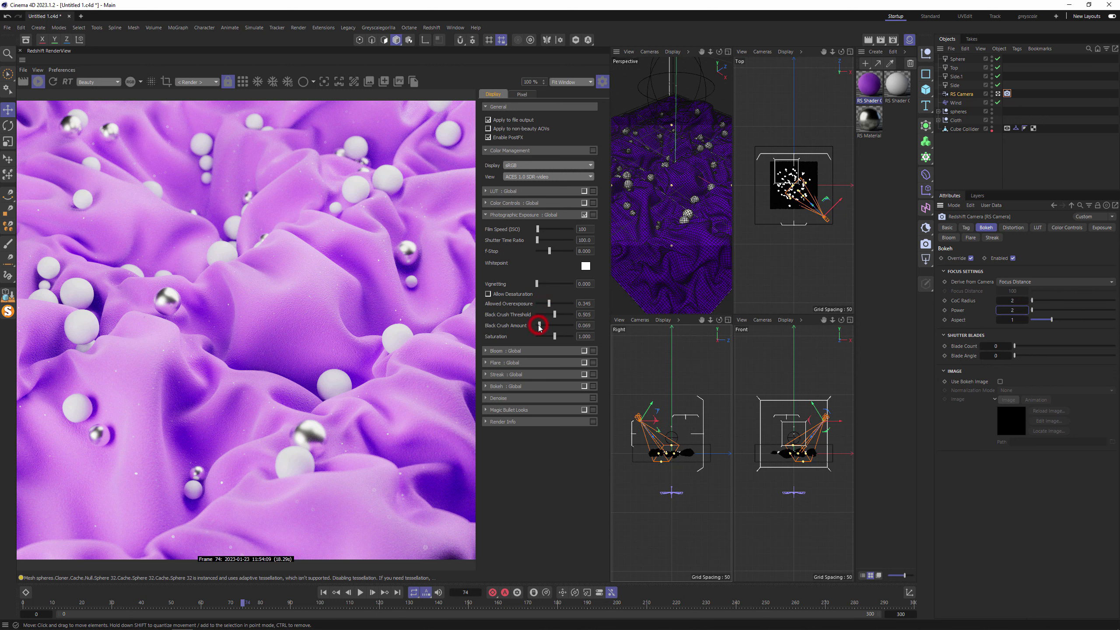
mouse_move(539, 325)
left_mouse_down()
mouse_move(573, 327)
mouse_move(557, 328)
left_mouse_up()
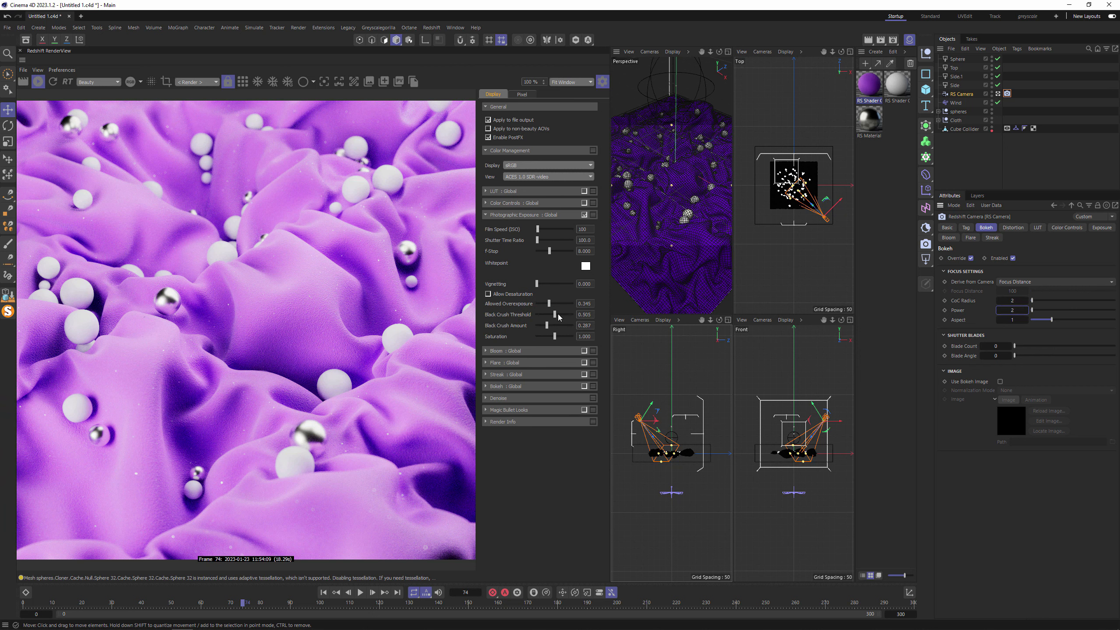
left_click_drag(534, 319, 546, 322)
left_click(584, 214)
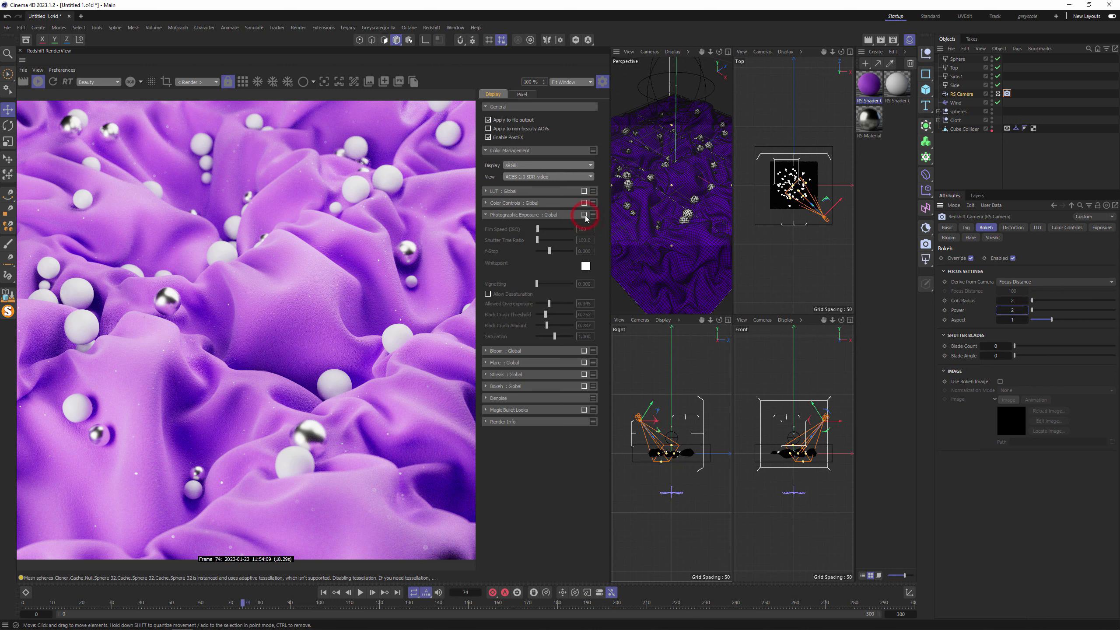
left_click(584, 214)
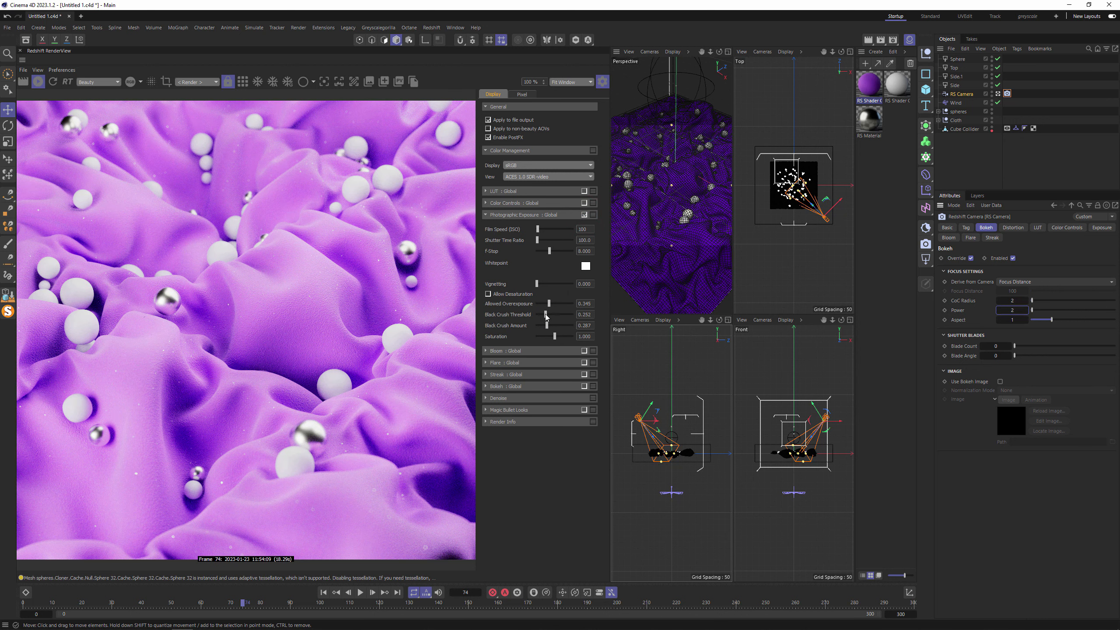